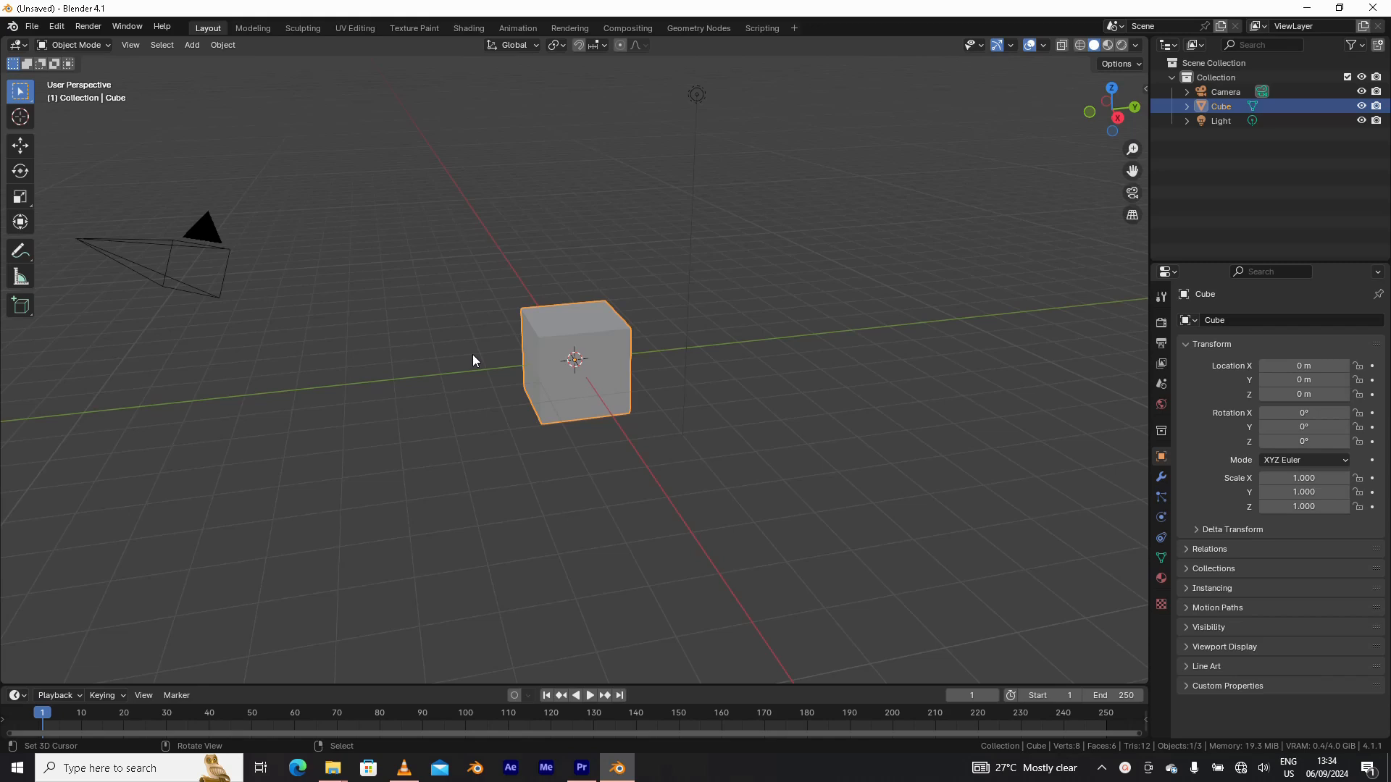
- Raise the default cube along the Z axis to about 1.59 m with the Transform tool
{"action": "middle_click_drag", "start_coordinate": [502, 399], "coordinate": [494, 391]}
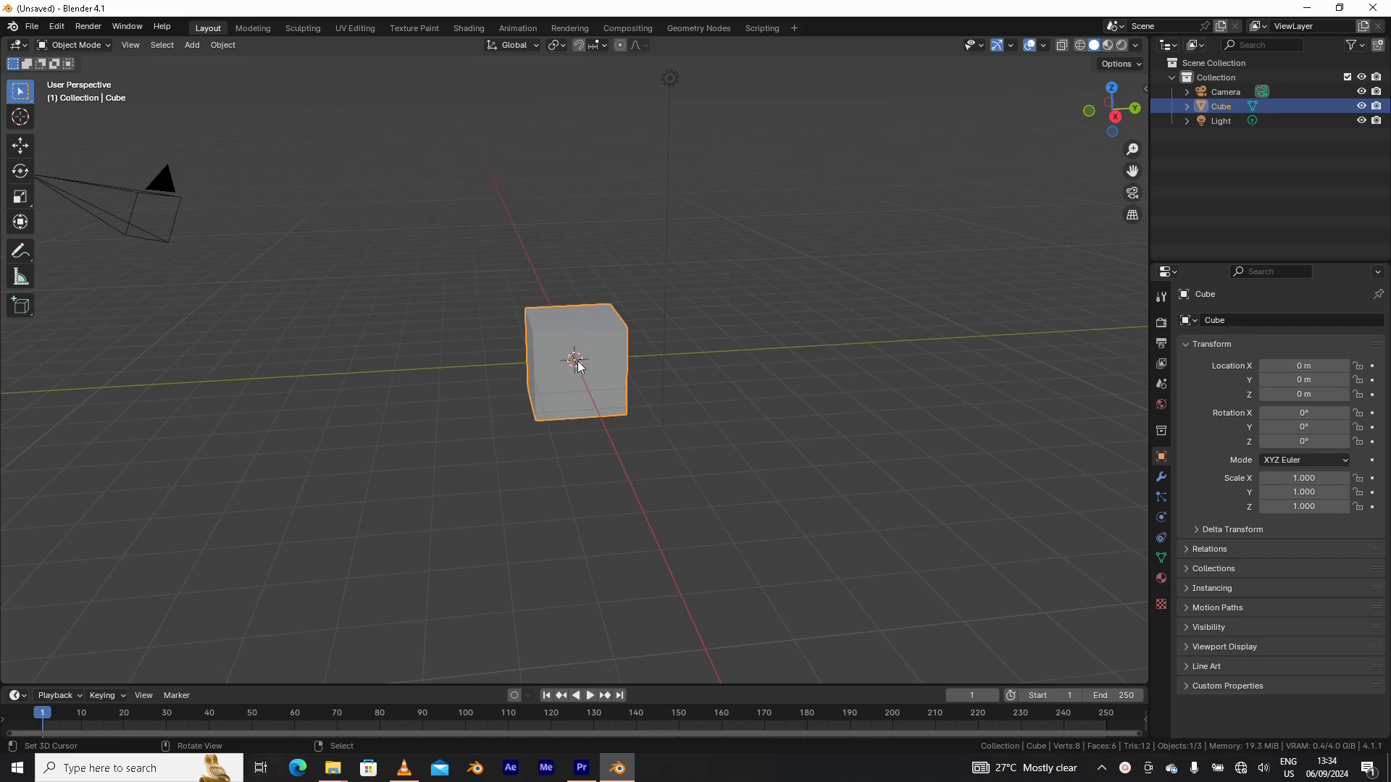
{"action": "scroll", "coordinate": [577, 366], "scroll_direction": "up", "scroll_amount": 2}
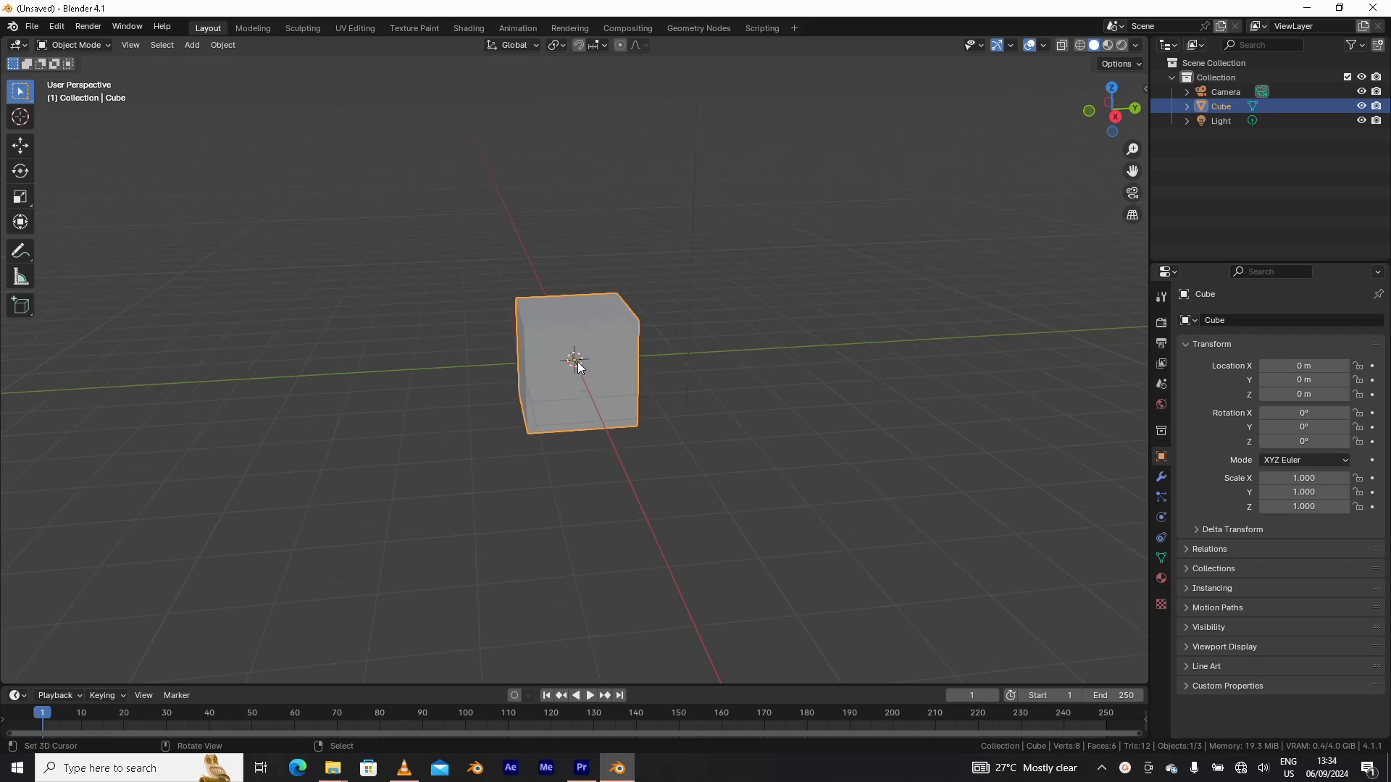
{"action": "scroll", "coordinate": [578, 366], "scroll_direction": "up", "scroll_amount": 2}
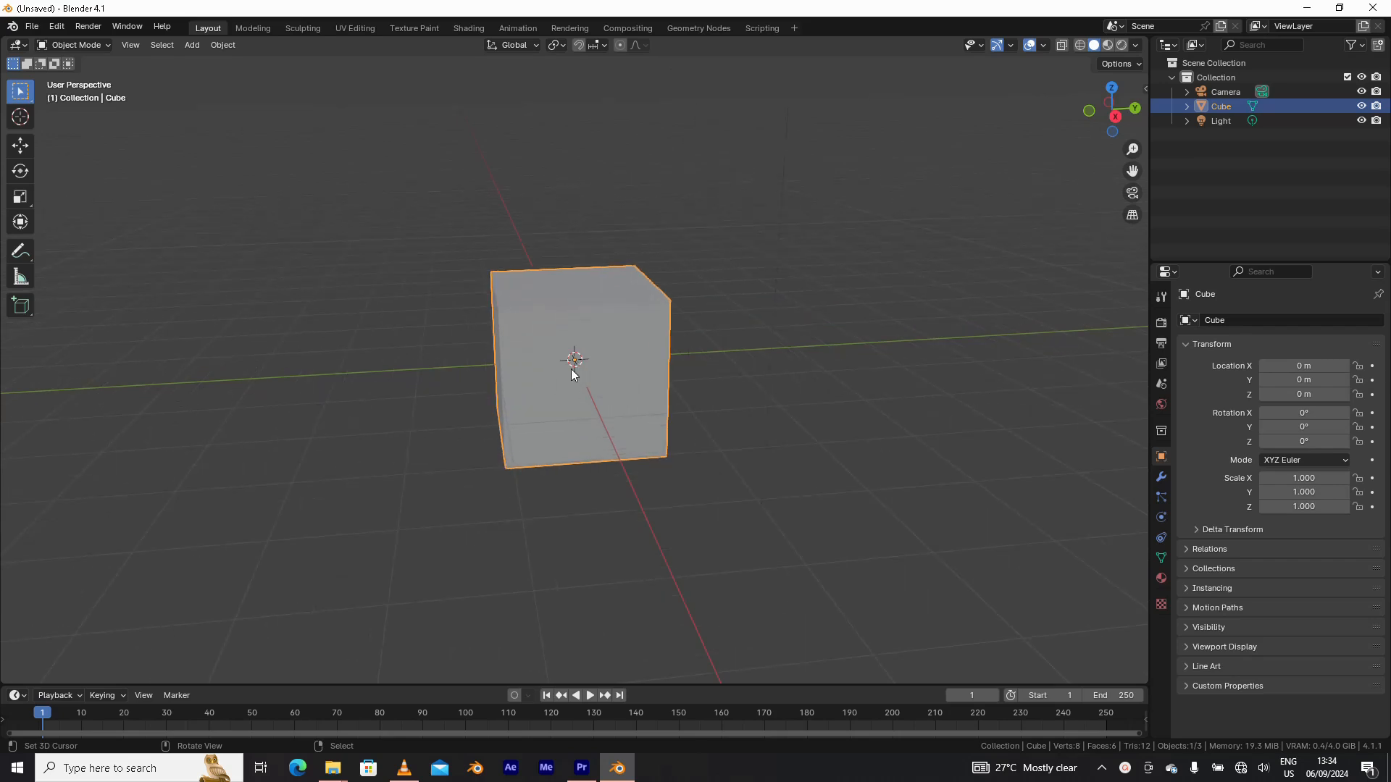
{"action": "middle_click_drag", "start_coordinate": [571, 368], "coordinate": [592, 371]}
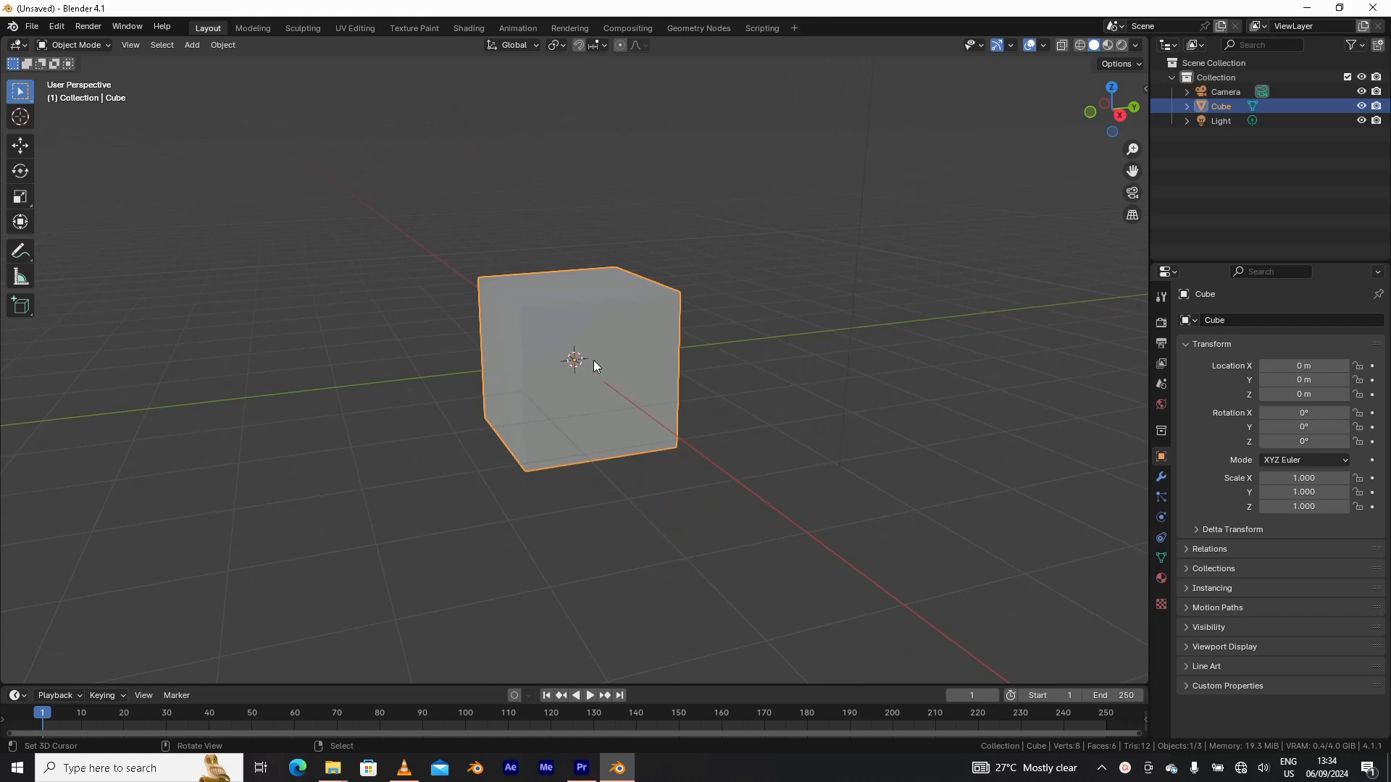
{"action": "scroll", "coordinate": [593, 359], "scroll_direction": "down", "scroll_amount": 2}
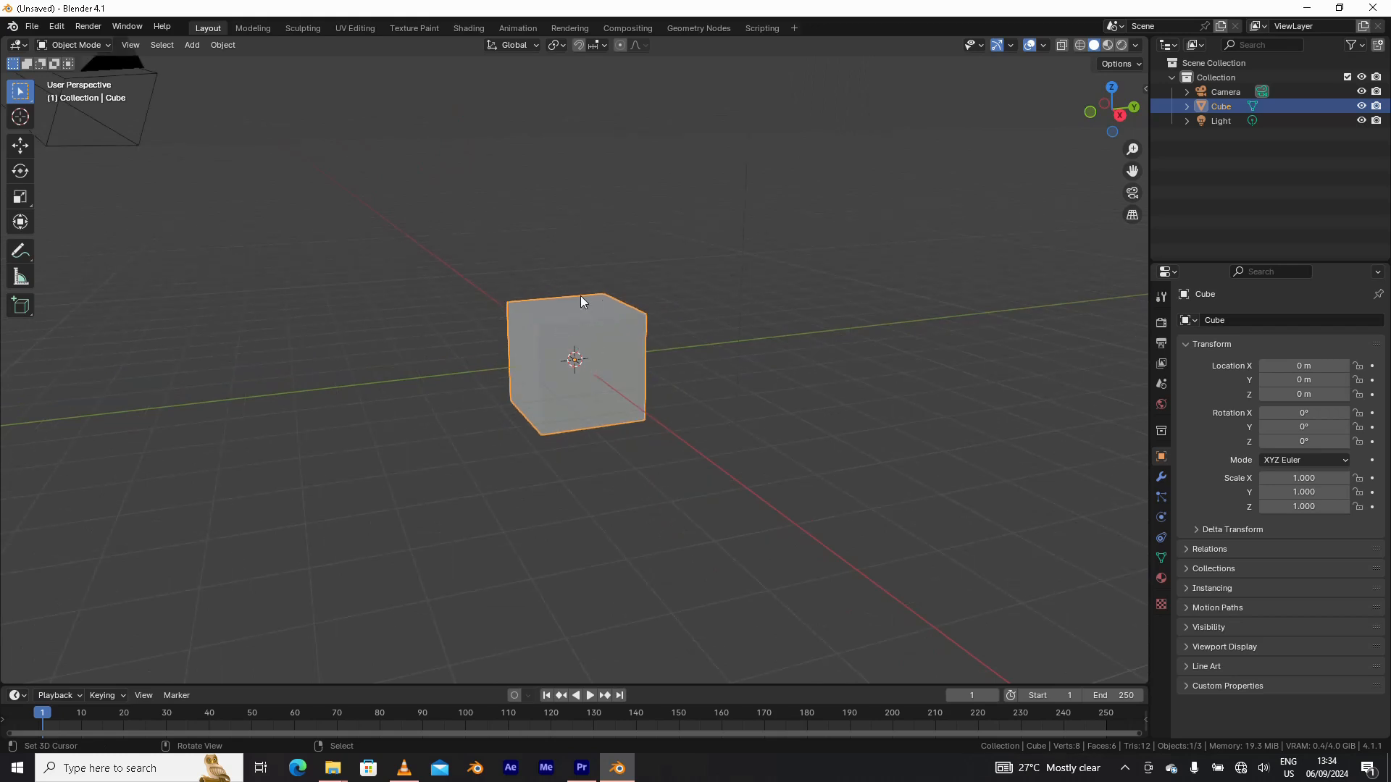
{"action": "mouse_move", "coordinate": [559, 336]}
{"action": "middle_mouse_down"}
{"action": "mouse_move", "coordinate": [609, 351]}
{"action": "mouse_move", "coordinate": [566, 336]}
{"action": "middle_mouse_up"}
{"action": "left_click", "coordinate": [22, 221]}
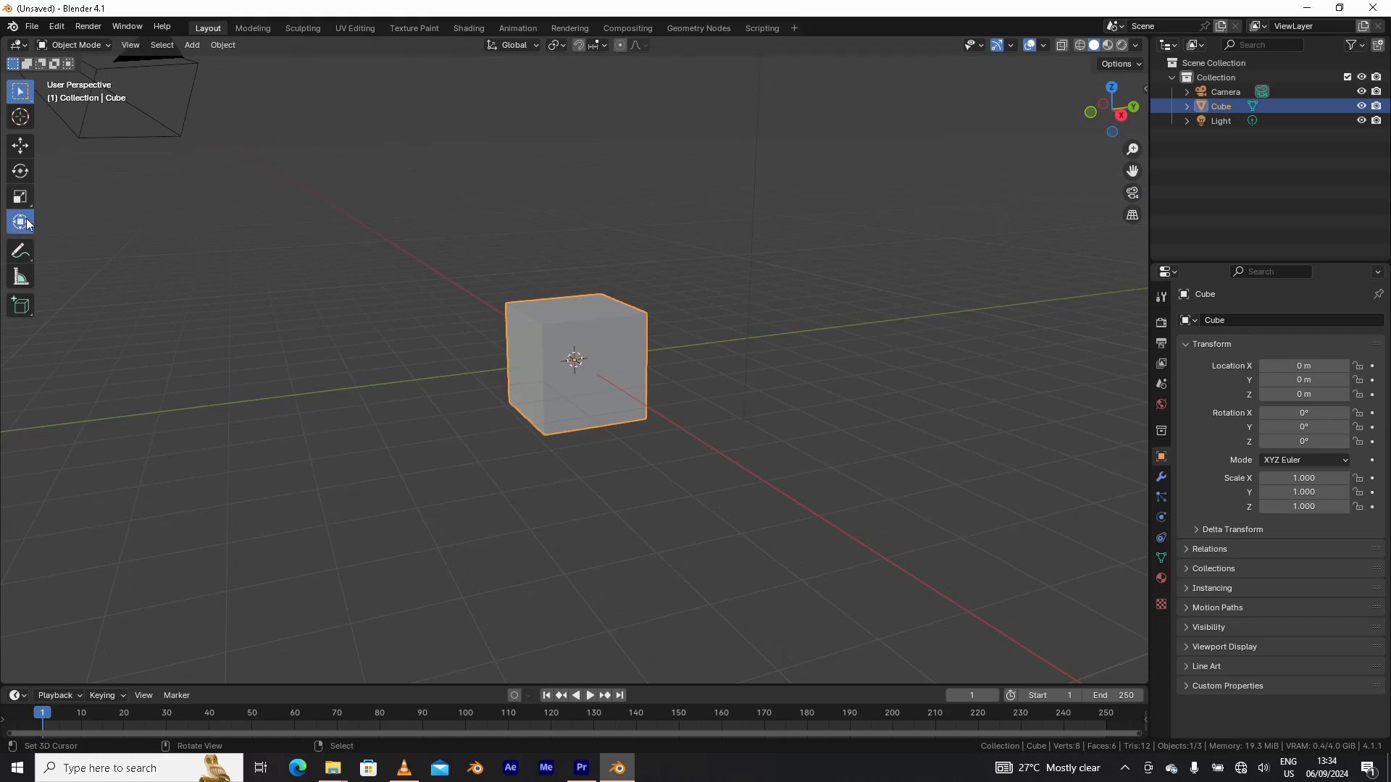
{"action": "left_click_drag", "start_coordinate": [575, 277], "coordinate": [572, 194]}
- Add a plane mesh as the ground and scale it uniformly by 7
{"action": "left_click", "coordinate": [193, 45]}
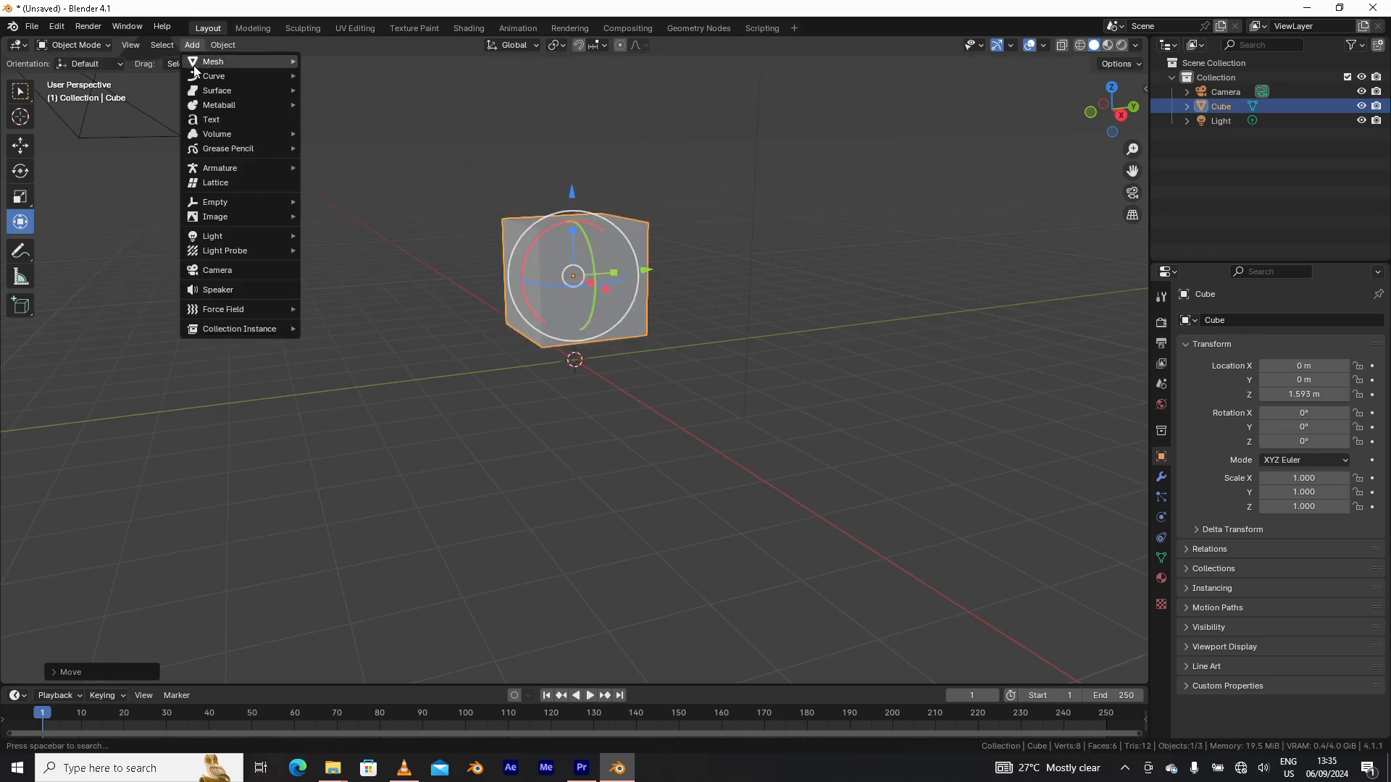
{"action": "mouse_move", "coordinate": [194, 64]}
{"action": "left_click", "coordinate": [327, 75]}
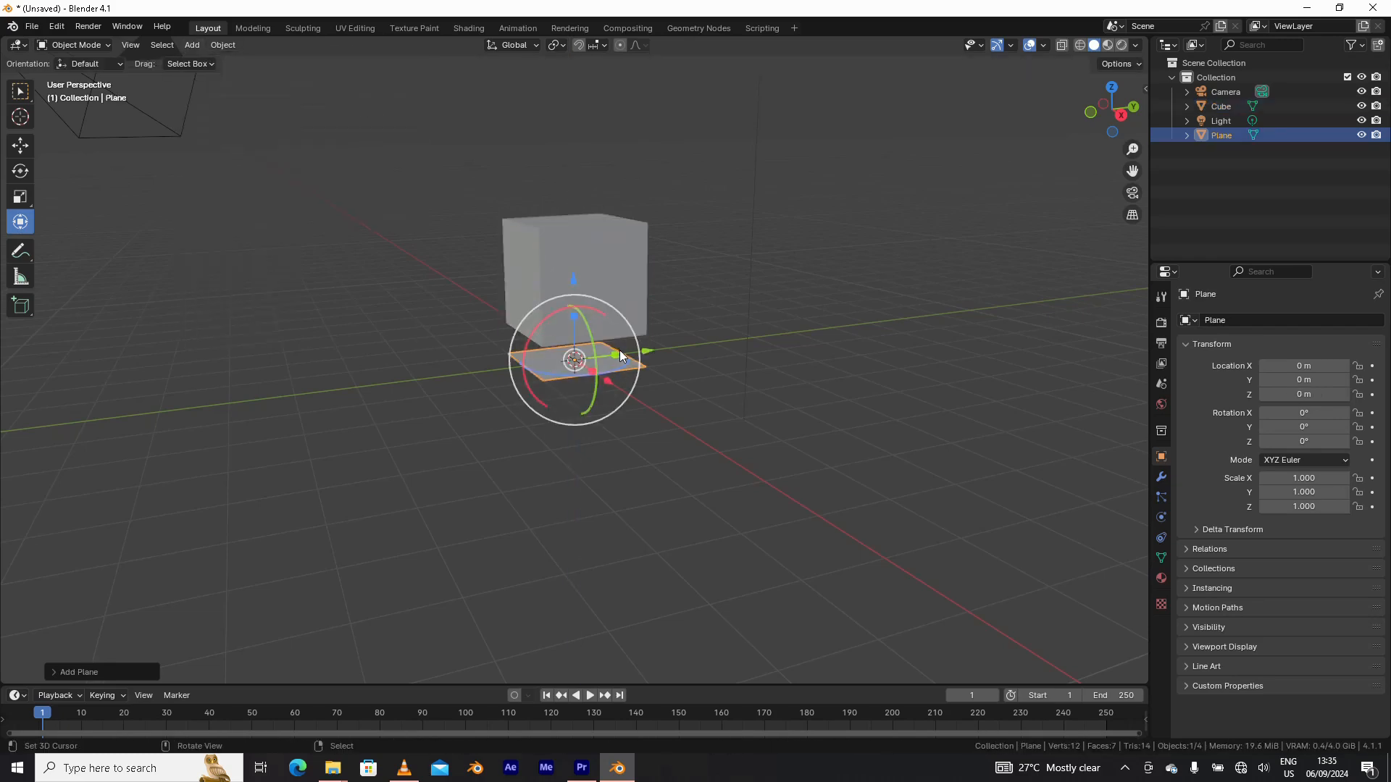
{"action": "key", "text": "s"}
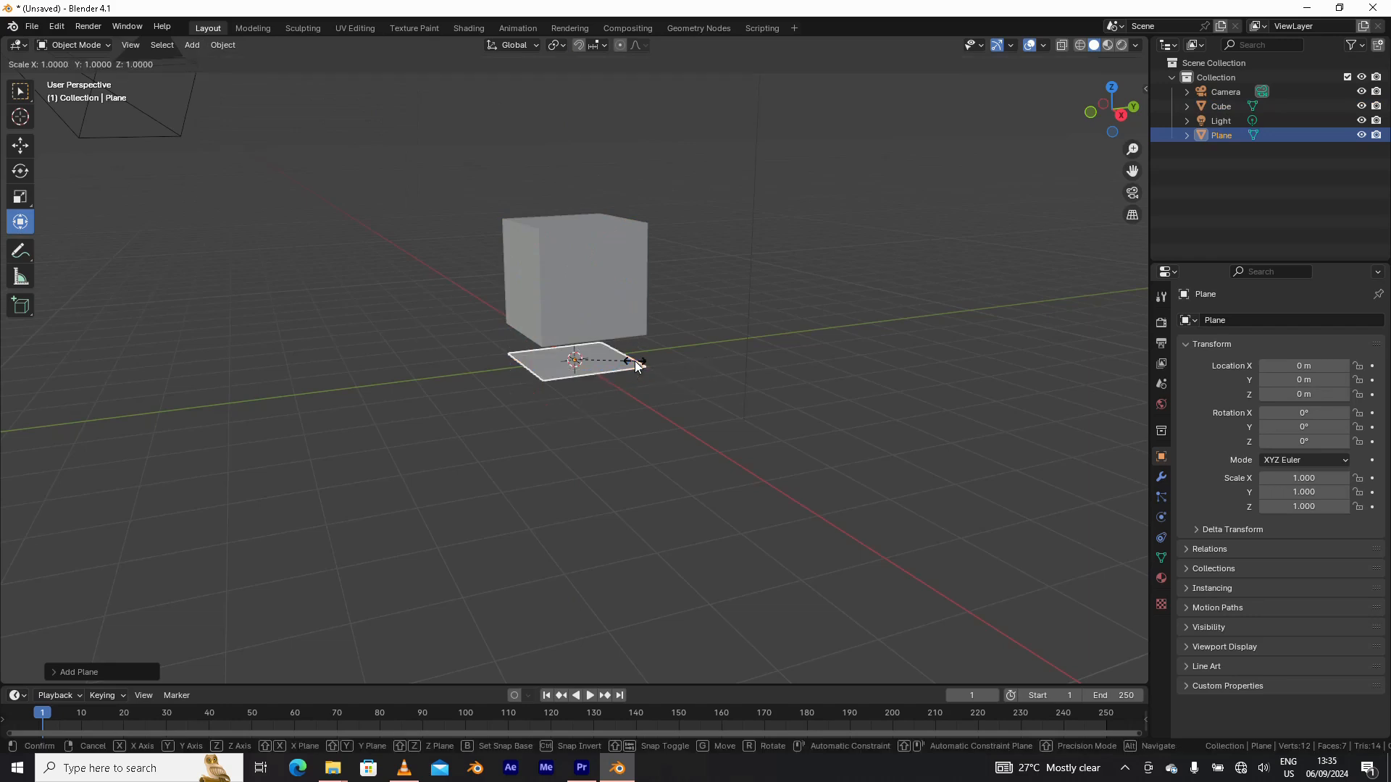
{"action": "type", "text": "7"}
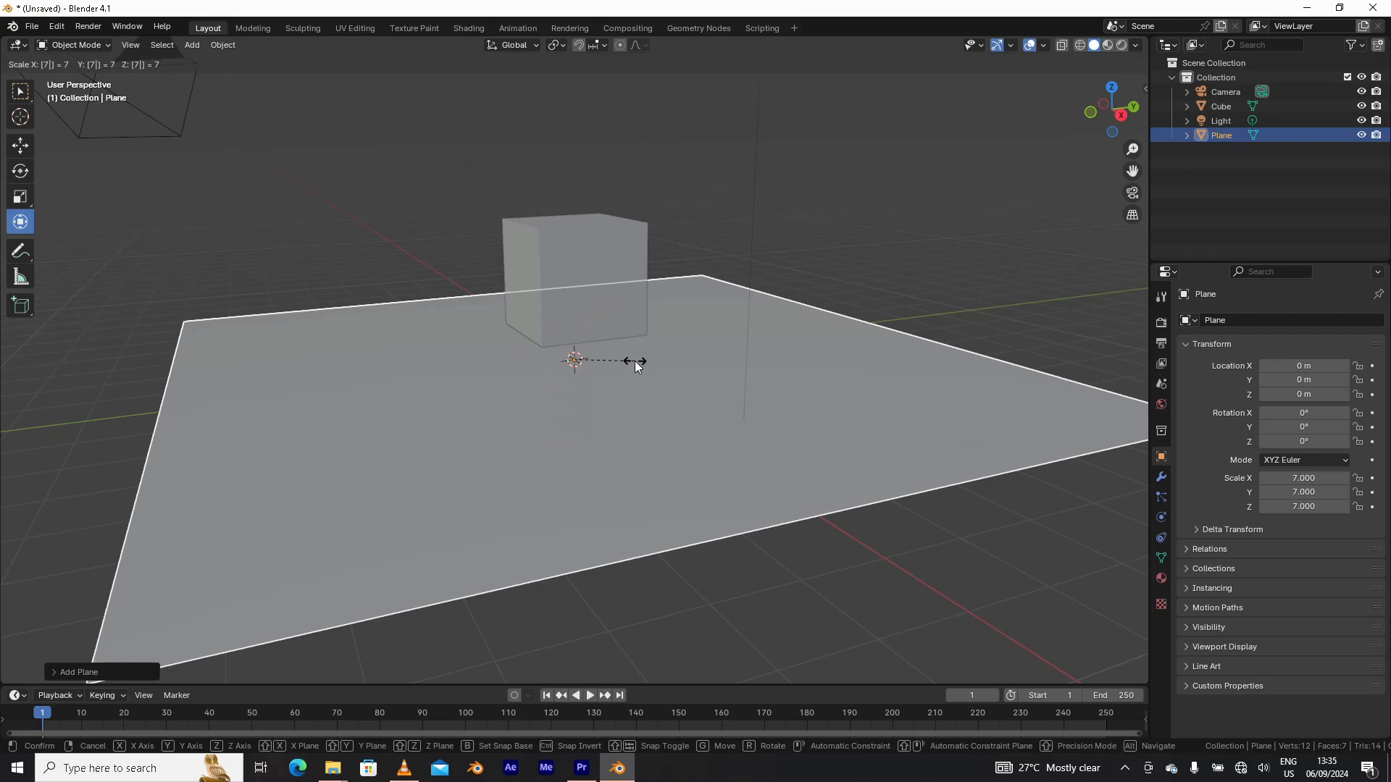
{"action": "key", "text": "Return"}
- Lower the cube along Z to about 1 m so it rests on the ground plane
{"action": "middle_click_drag", "start_coordinate": [638, 361], "coordinate": [675, 355]}
{"action": "scroll", "coordinate": [658, 355], "scroll_direction": "up", "scroll_amount": 5}
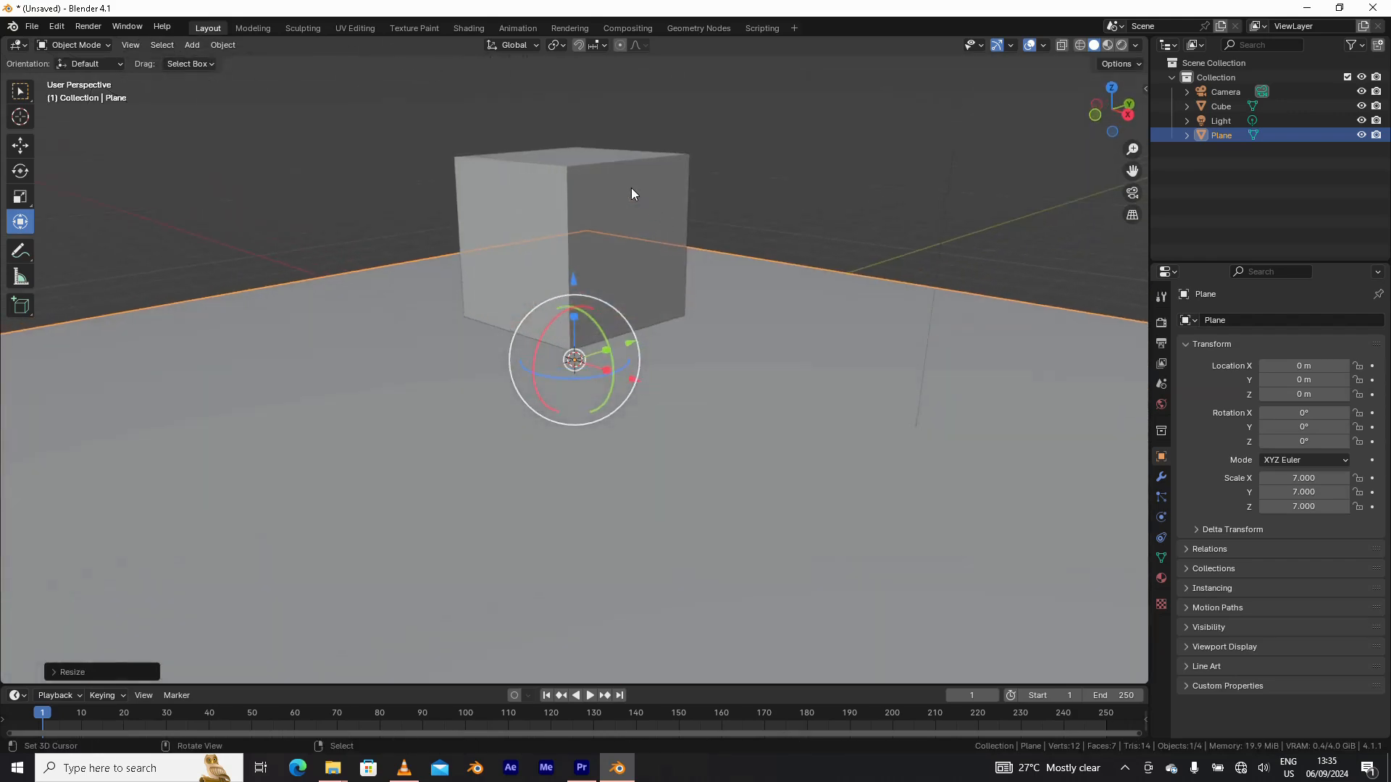
{"action": "left_click", "coordinate": [632, 190]}
{"action": "middle_click_drag", "start_coordinate": [601, 299], "coordinate": [639, 245]}
{"action": "left_click_drag", "start_coordinate": [566, 194], "coordinate": [568, 239]}
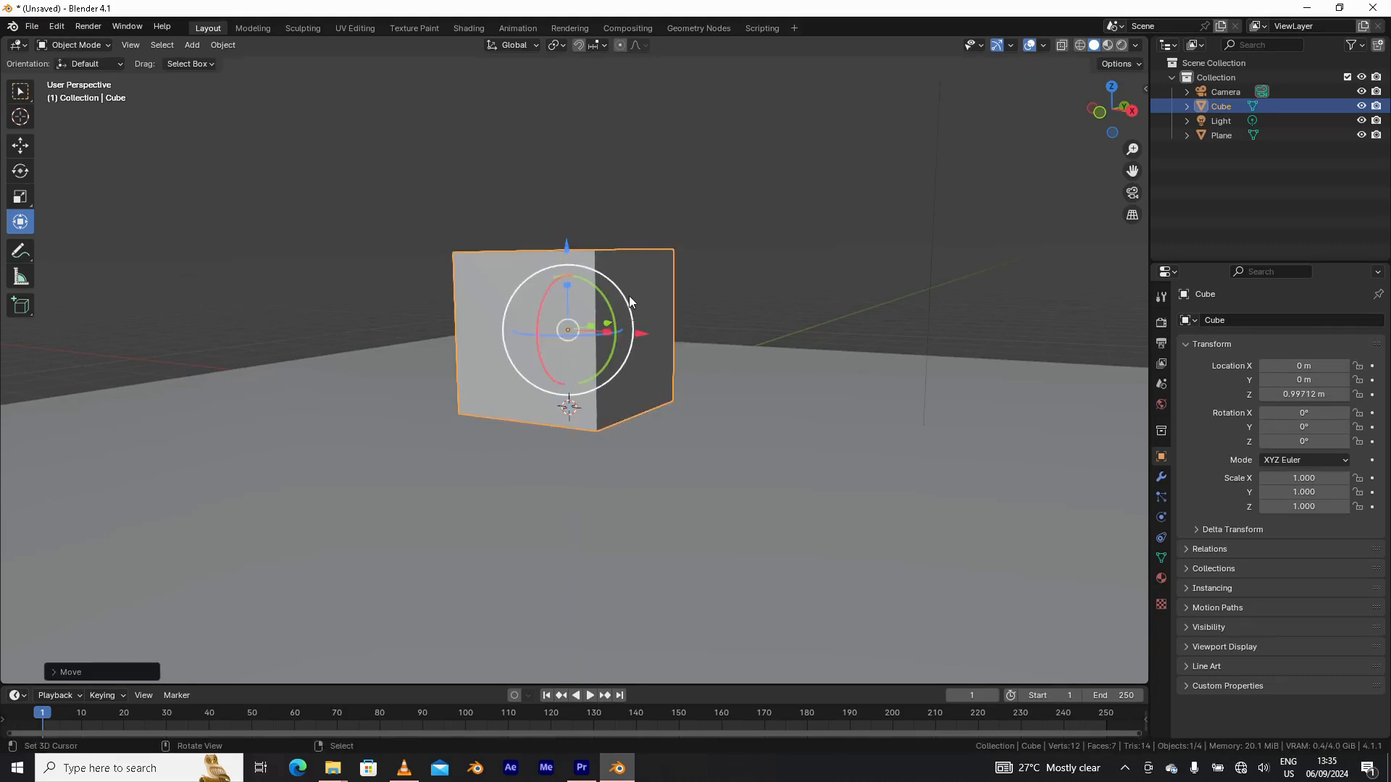
- Add a second plane and raise it along Z above the cube to about 3.68 m
{"action": "mouse_move", "coordinate": [573, 294]}
{"action": "middle_mouse_down"}
{"action": "mouse_move", "coordinate": [549, 309]}
{"action": "mouse_move", "coordinate": [576, 255]}
{"action": "mouse_move", "coordinate": [594, 276]}
{"action": "mouse_move", "coordinate": [562, 323]}
{"action": "mouse_move", "coordinate": [580, 290]}
{"action": "middle_mouse_up"}
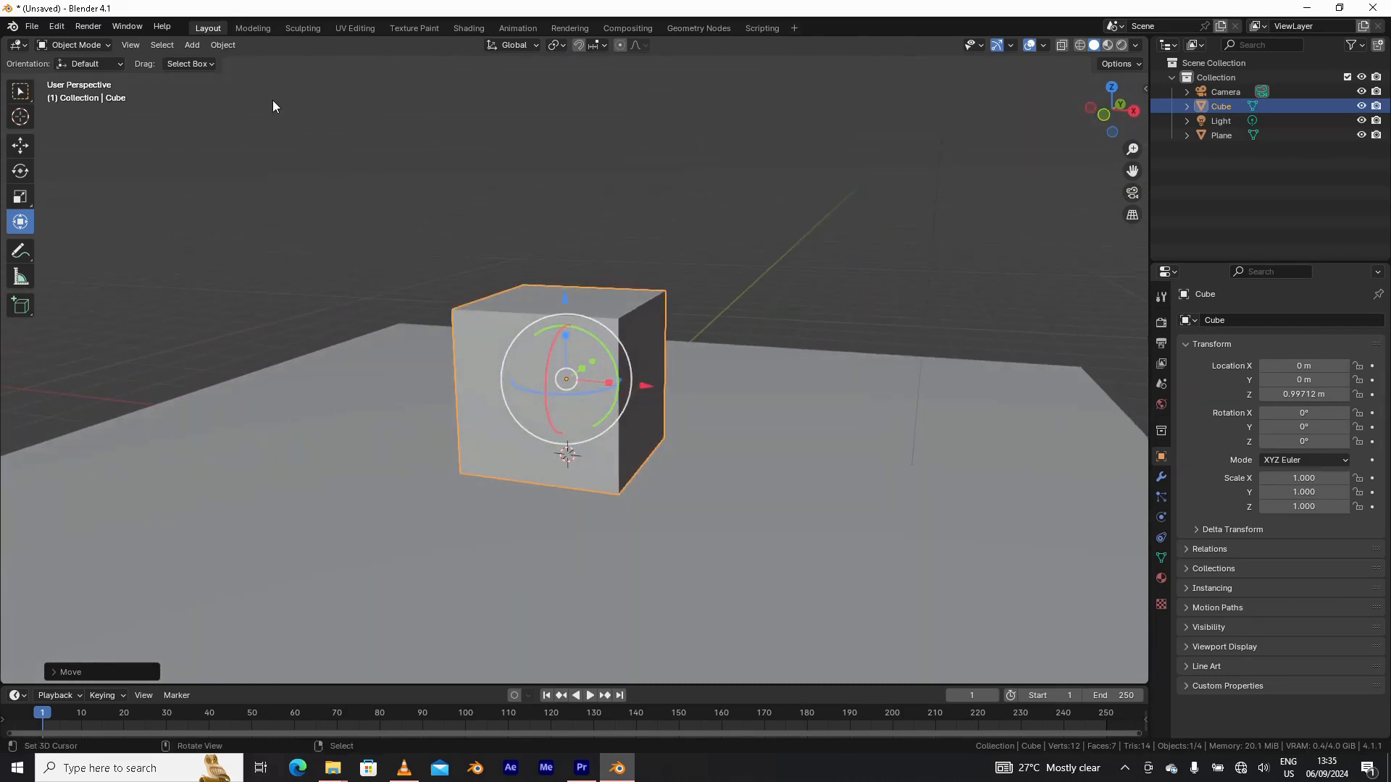
{"action": "key", "text": "shift+a"}
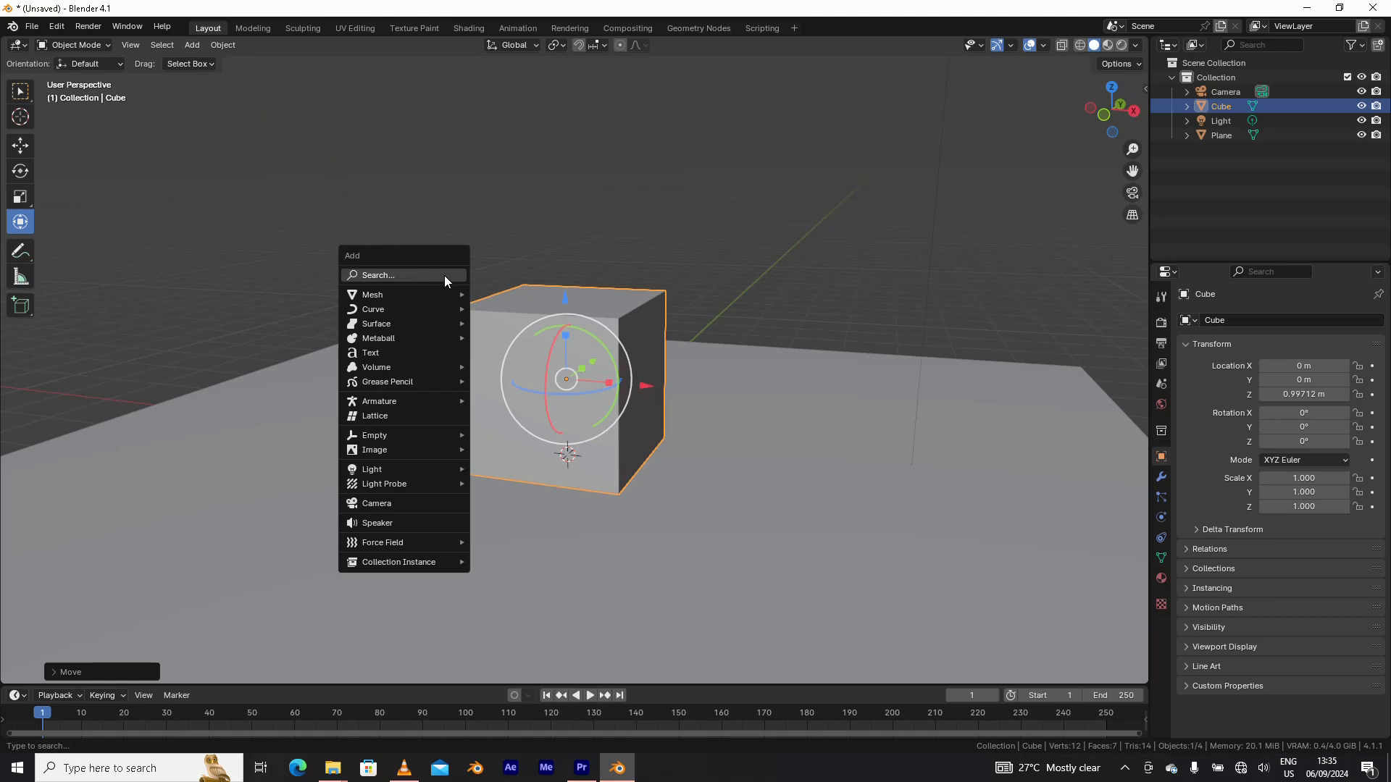
{"action": "mouse_move", "coordinate": [384, 297]}
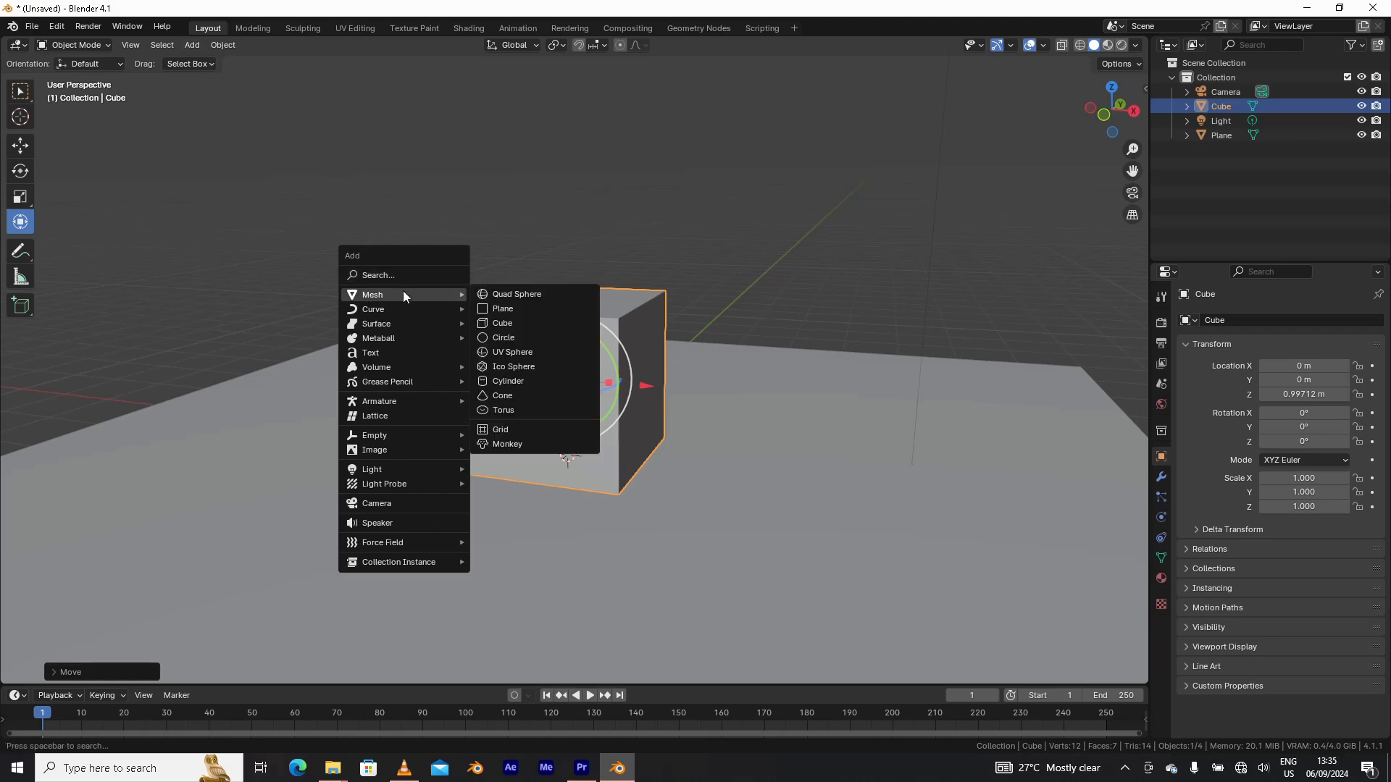
{"action": "left_click", "coordinate": [511, 308]}
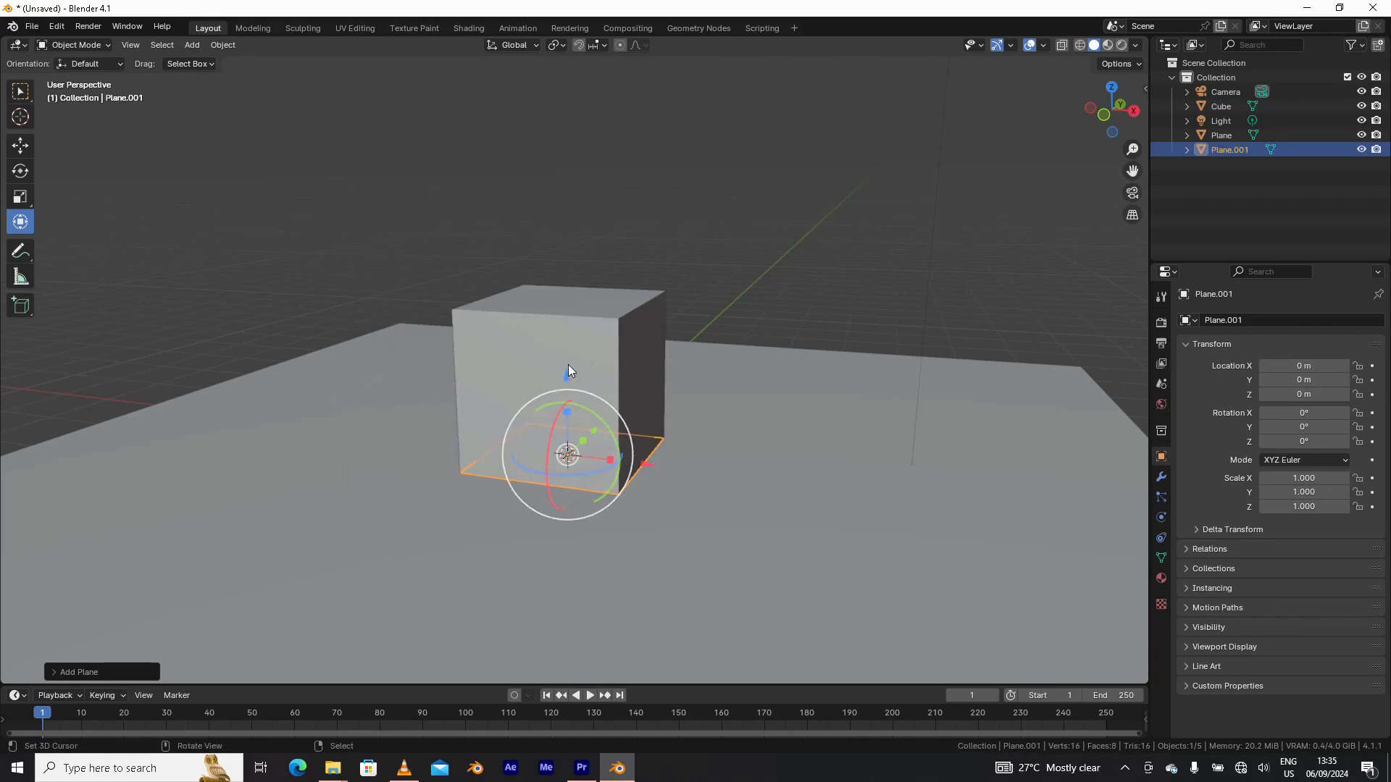
{"action": "left_click_drag", "start_coordinate": [566, 375], "coordinate": [588, 77]}
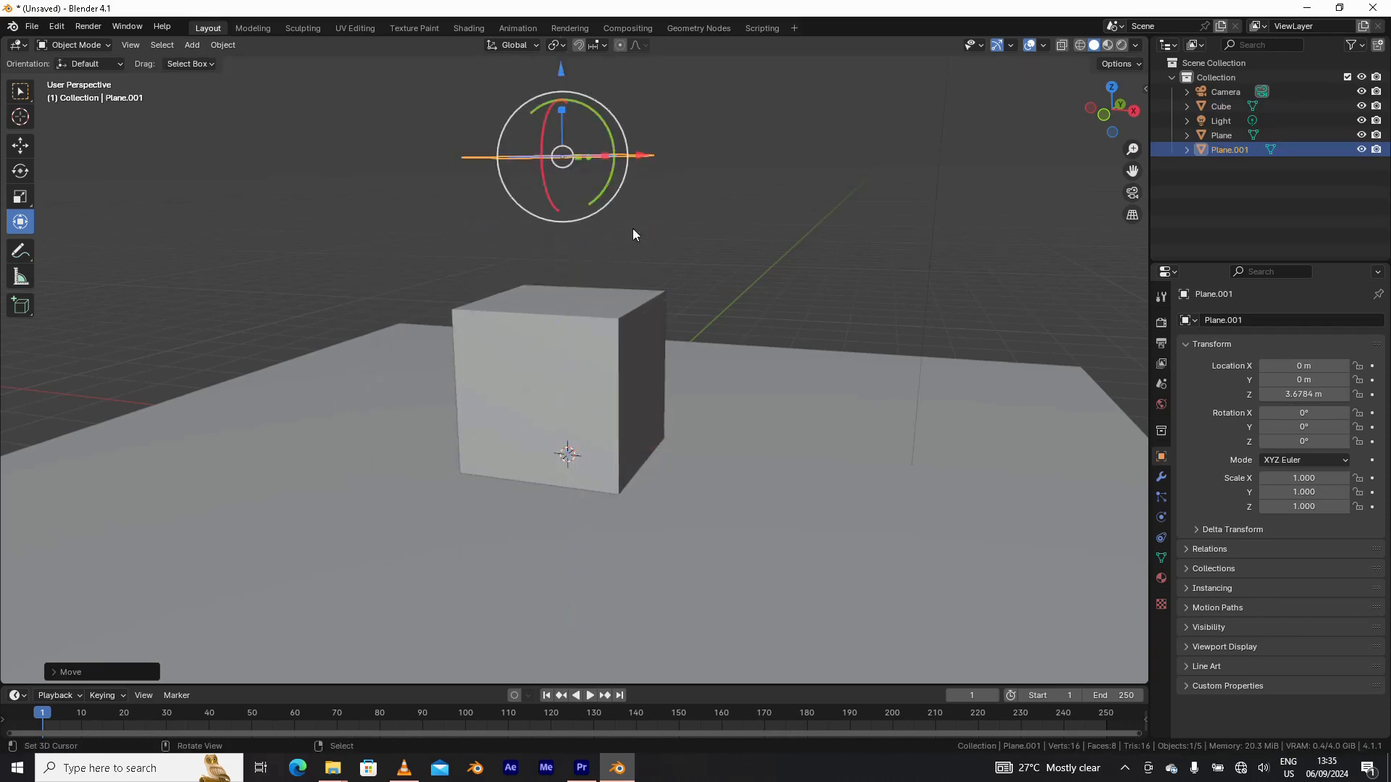
- Scale the upper plane uniformly to about 2.84 so it extends well beyond the cube
{"action": "middle_click_drag", "start_coordinate": [633, 228], "coordinate": [594, 350]}
{"action": "key", "text": "s"}
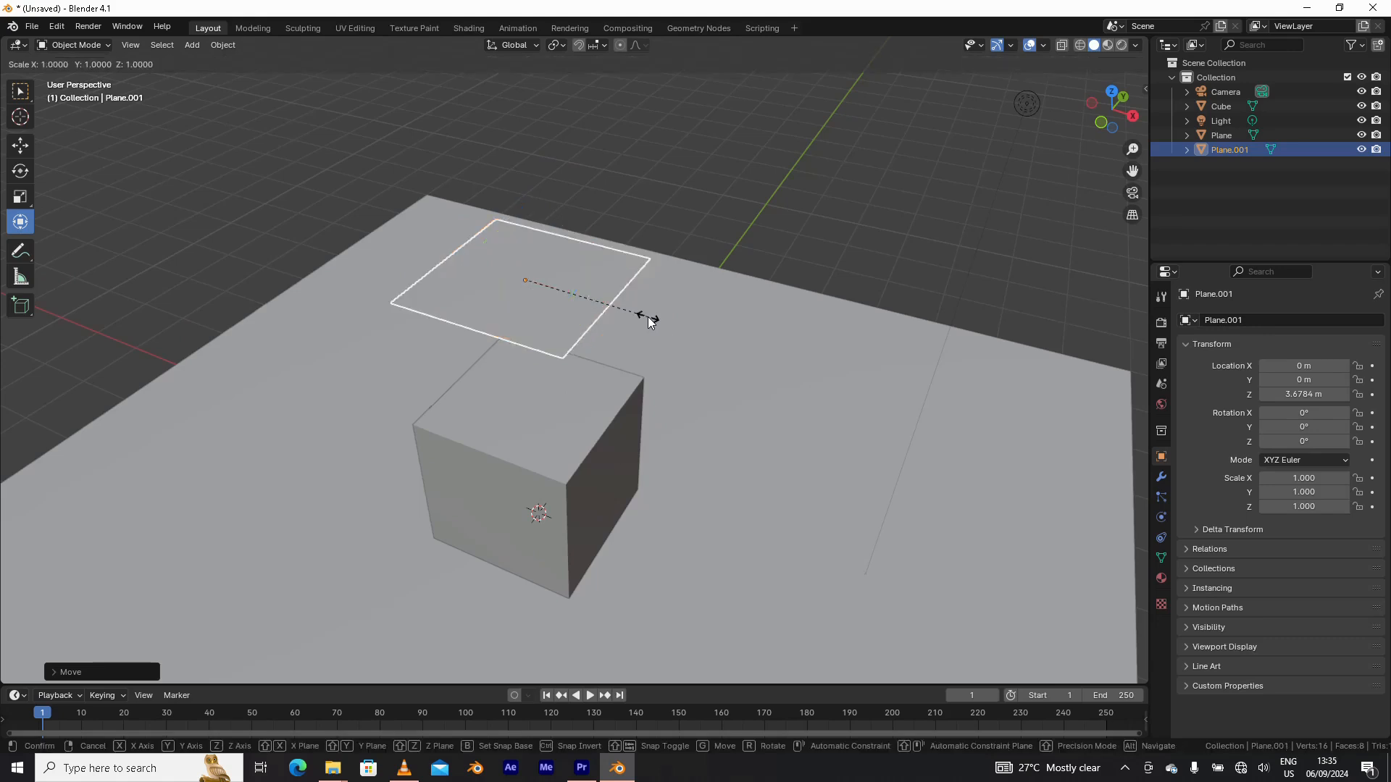
{"action": "left_click", "coordinate": [857, 430]}
{"action": "middle_click_drag", "start_coordinate": [857, 430], "coordinate": [782, 416]}
{"action": "middle_click_drag", "start_coordinate": [639, 380], "coordinate": [711, 375]}
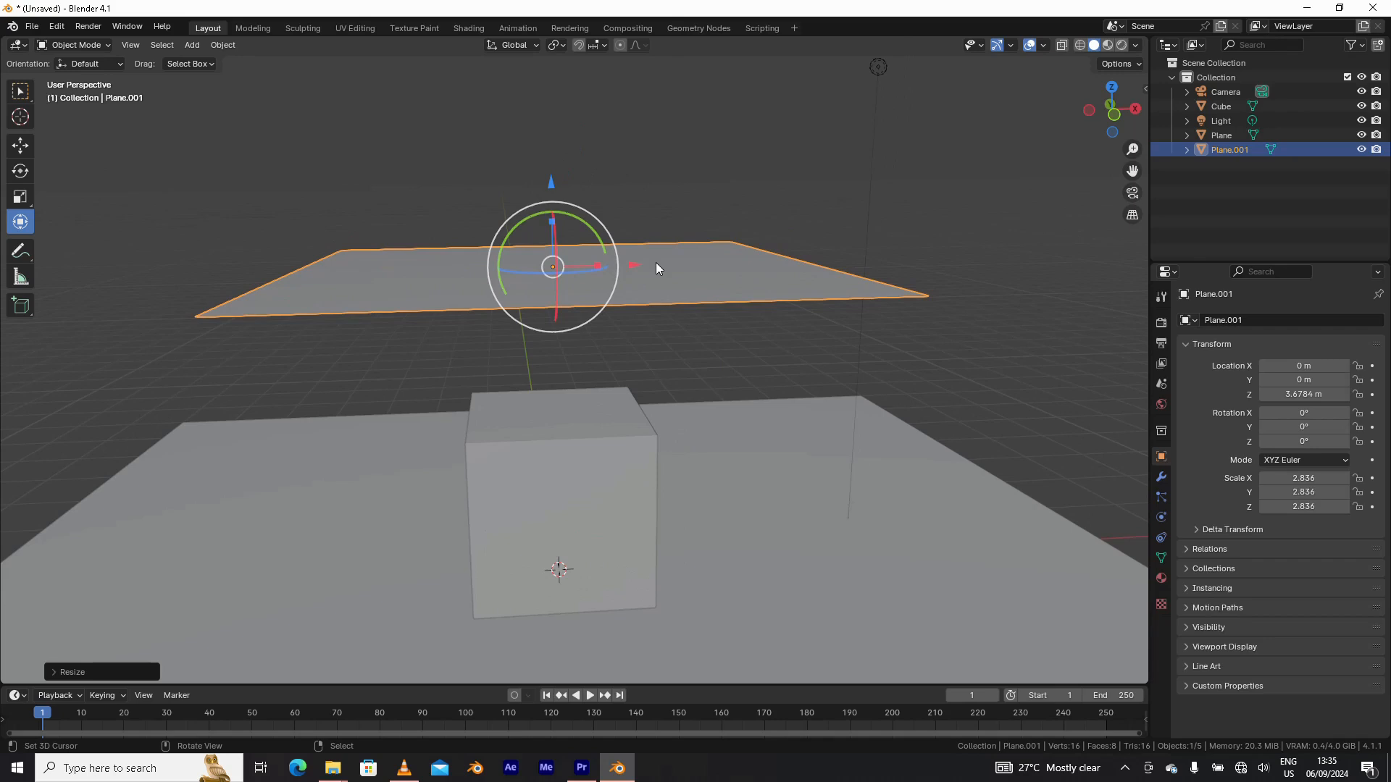
- Enter Edit Mode on the upper plane, switch to edge selection and select its four edges one after another
{"action": "key", "text": "Tab"}
{"action": "left_click", "coordinate": [656, 182]}
{"action": "middle_click_drag", "start_coordinate": [669, 236], "coordinate": [317, 279]}
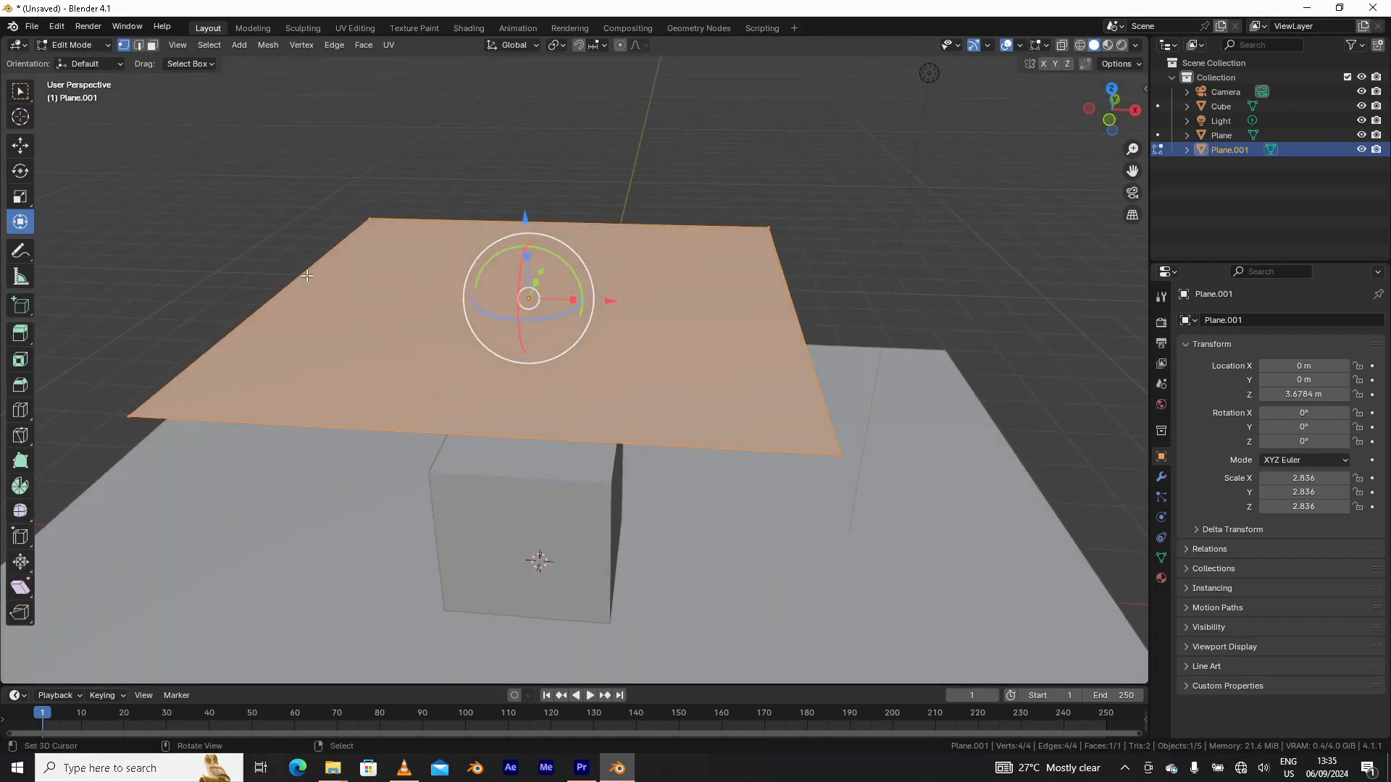
{"action": "left_click", "coordinate": [138, 45]}
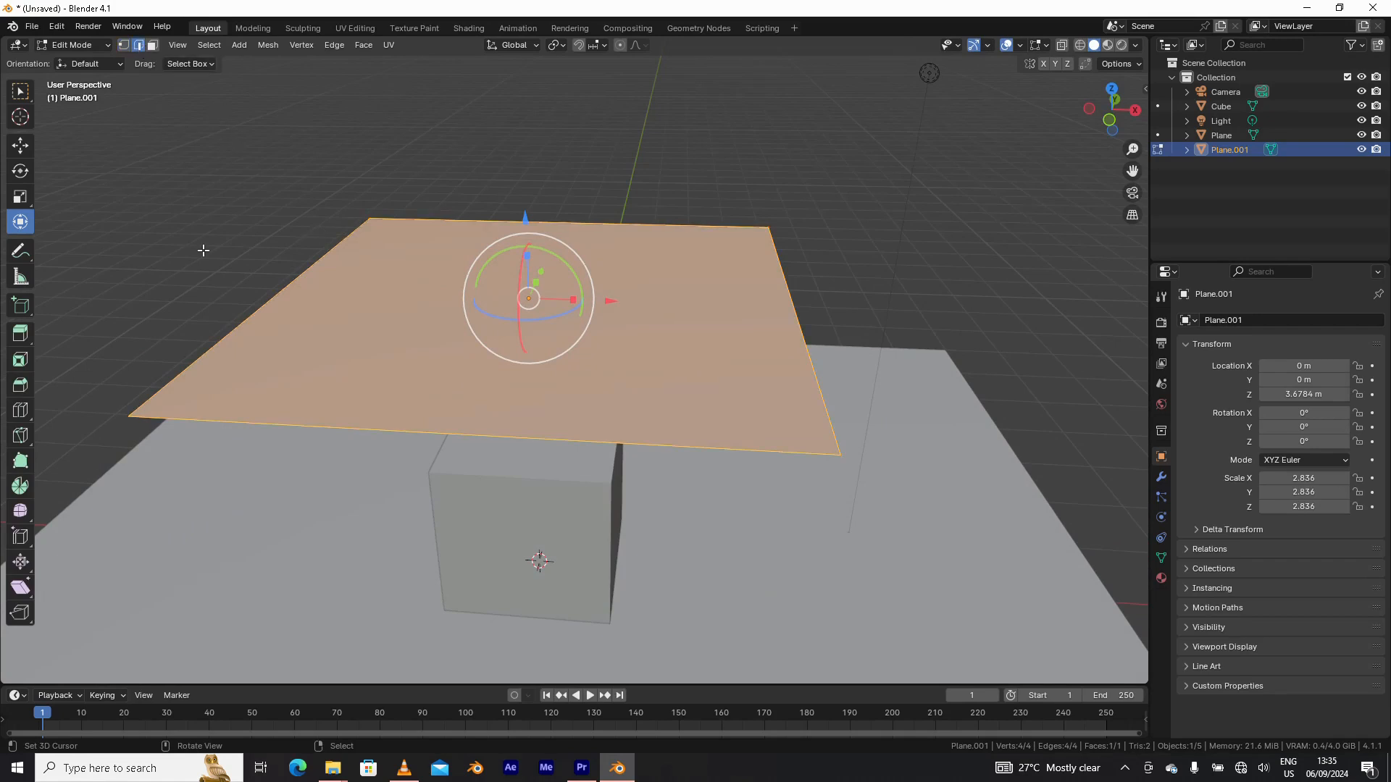
{"action": "left_click", "coordinate": [292, 286]}
{"action": "left_click", "coordinate": [568, 224]}
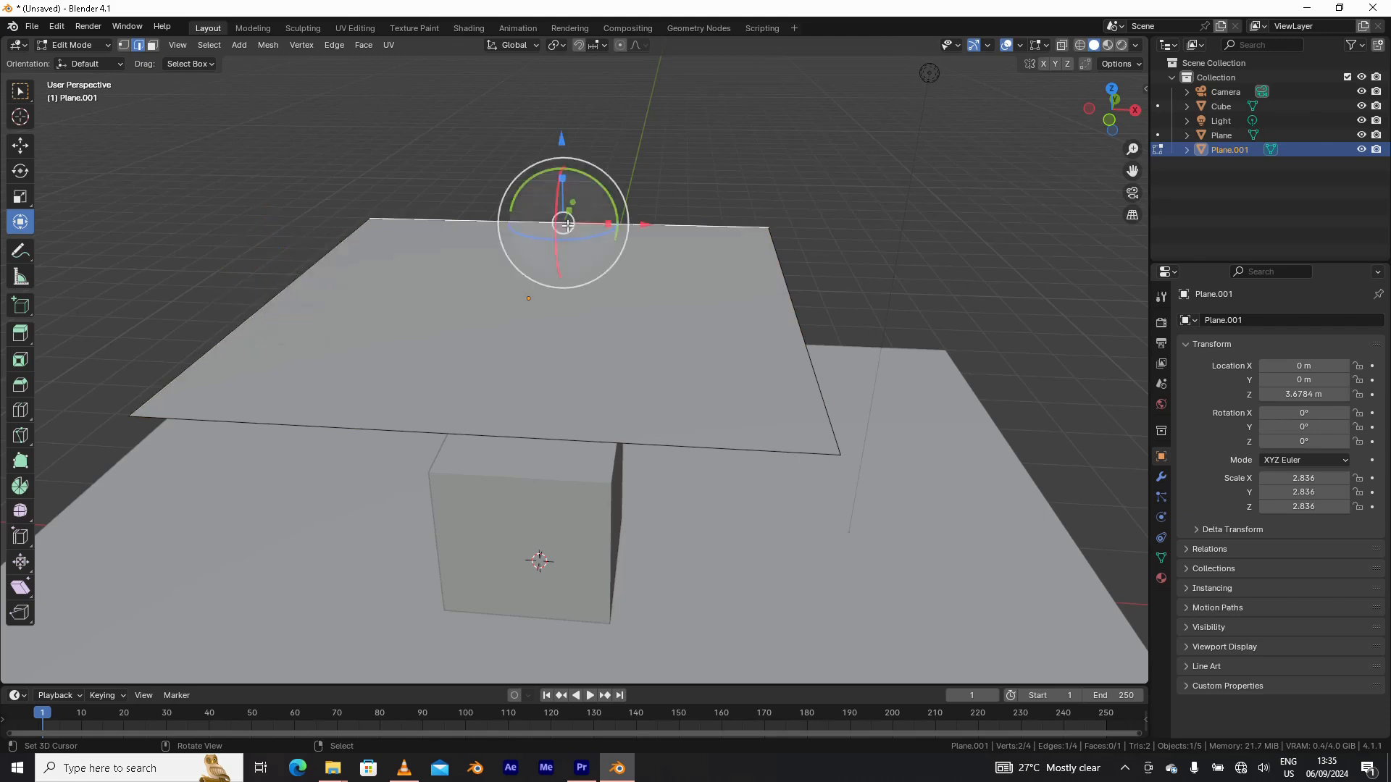
{"action": "left_click", "coordinate": [802, 307]}
{"action": "left_click", "coordinate": [466, 429]}
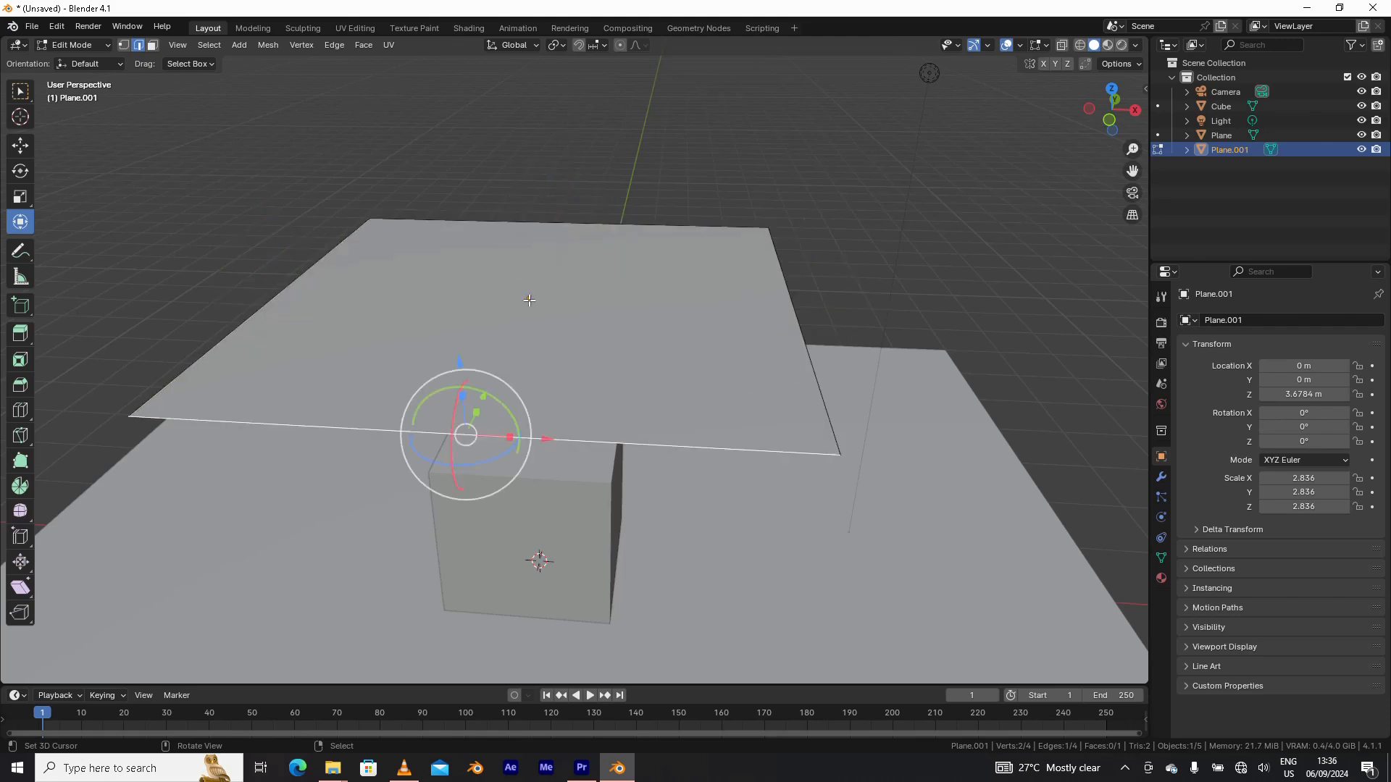
{"action": "middle_click_drag", "start_coordinate": [529, 300], "coordinate": [464, 261]}
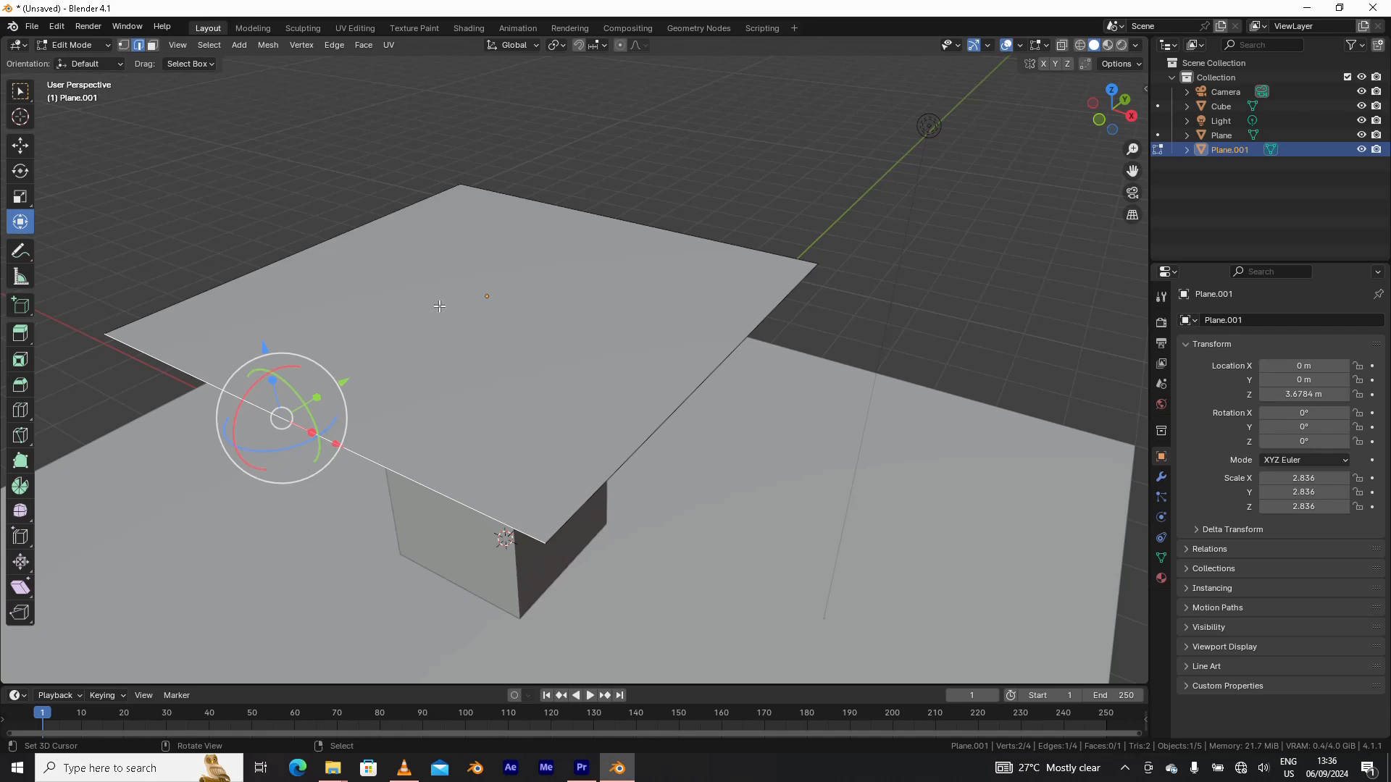
- Switch to vertex selection and select the upper plane's corner vertices one after another
{"action": "key", "text": "1"}
{"action": "left_click", "coordinate": [461, 185]}
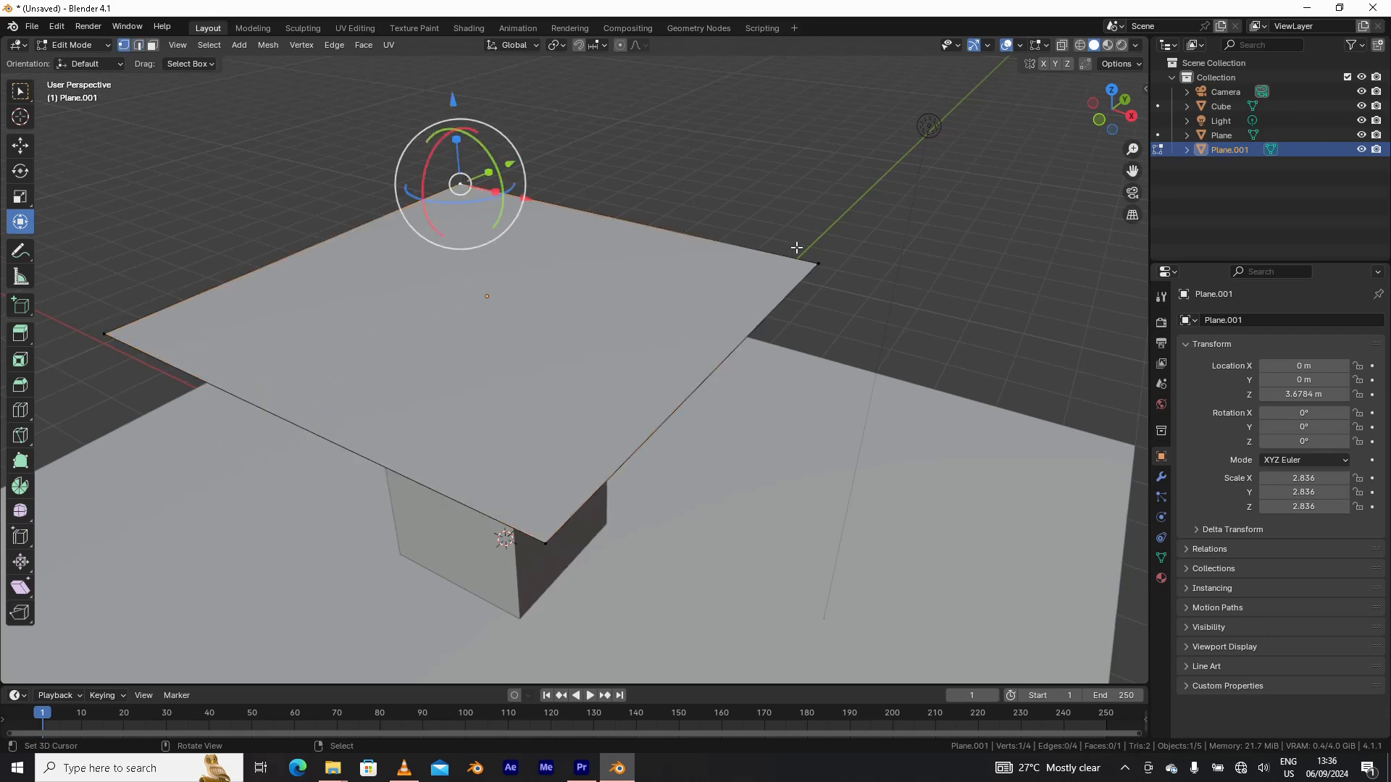
{"action": "left_click", "coordinate": [797, 247]}
{"action": "left_click", "coordinate": [817, 263]}
{"action": "left_click", "coordinate": [106, 334]}
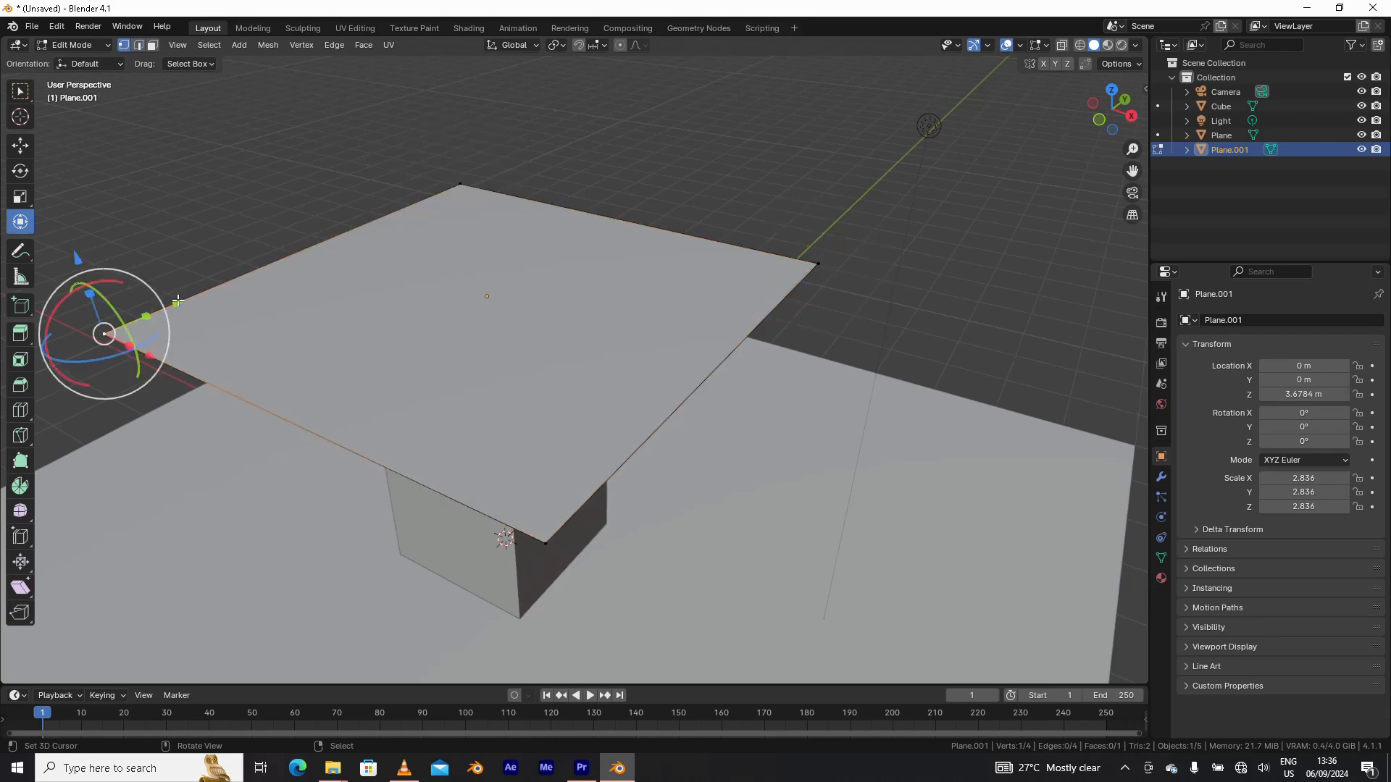
{"action": "left_click", "coordinate": [467, 187]}
{"action": "left_click", "coordinate": [545, 543]}
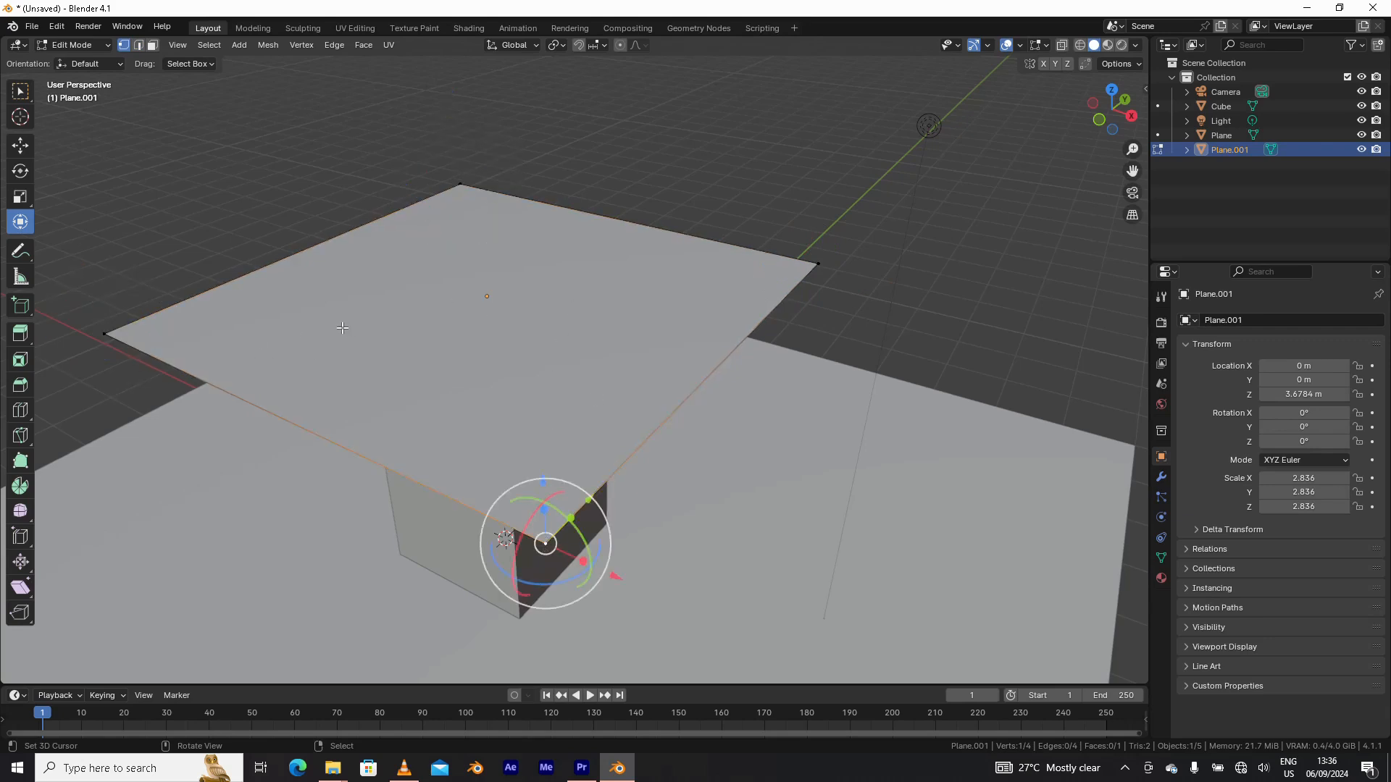
- Return to edge selection and select the upper plane's edge on the positive X side
{"action": "key", "text": "2"}
{"action": "left_click", "coordinate": [232, 254]}
{"action": "left_click", "coordinate": [705, 346]}
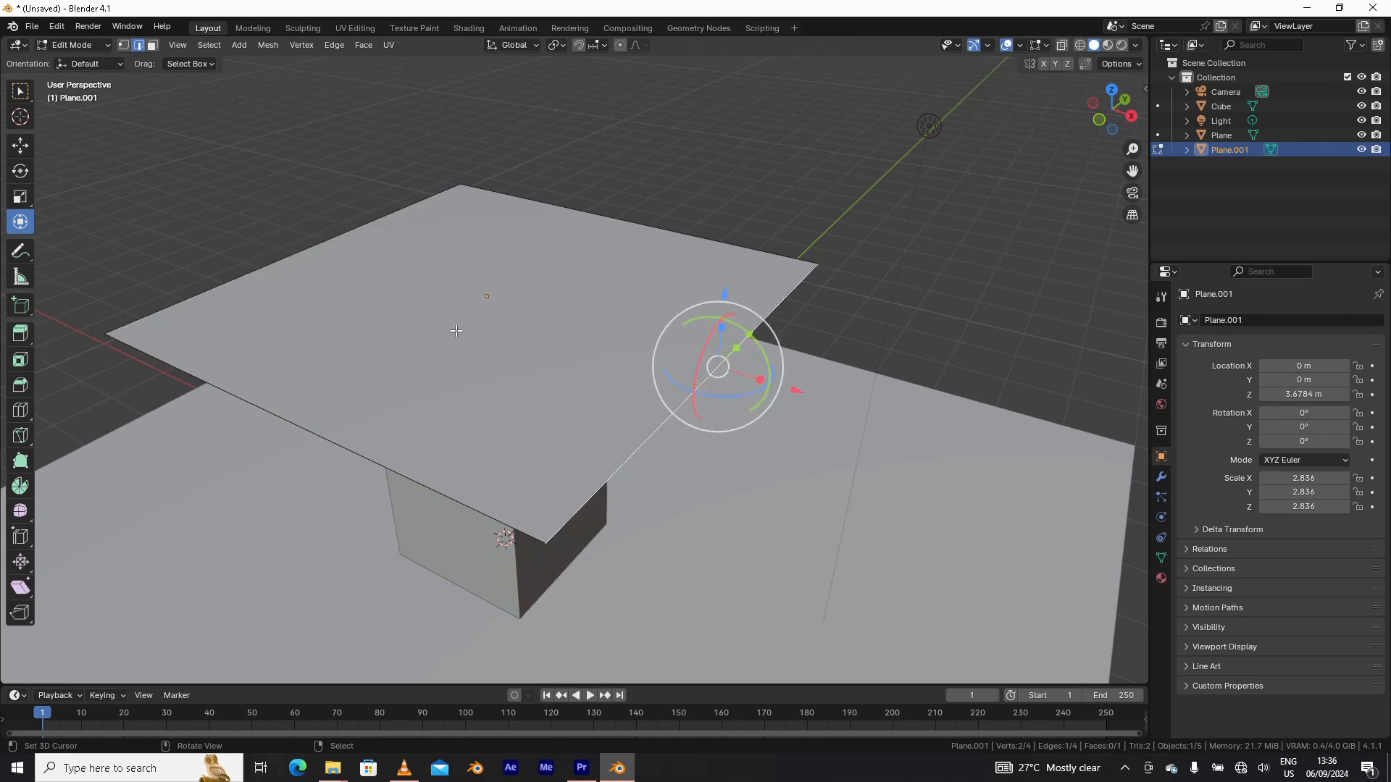
{"action": "middle_click_drag", "start_coordinate": [455, 331], "coordinate": [450, 332]}
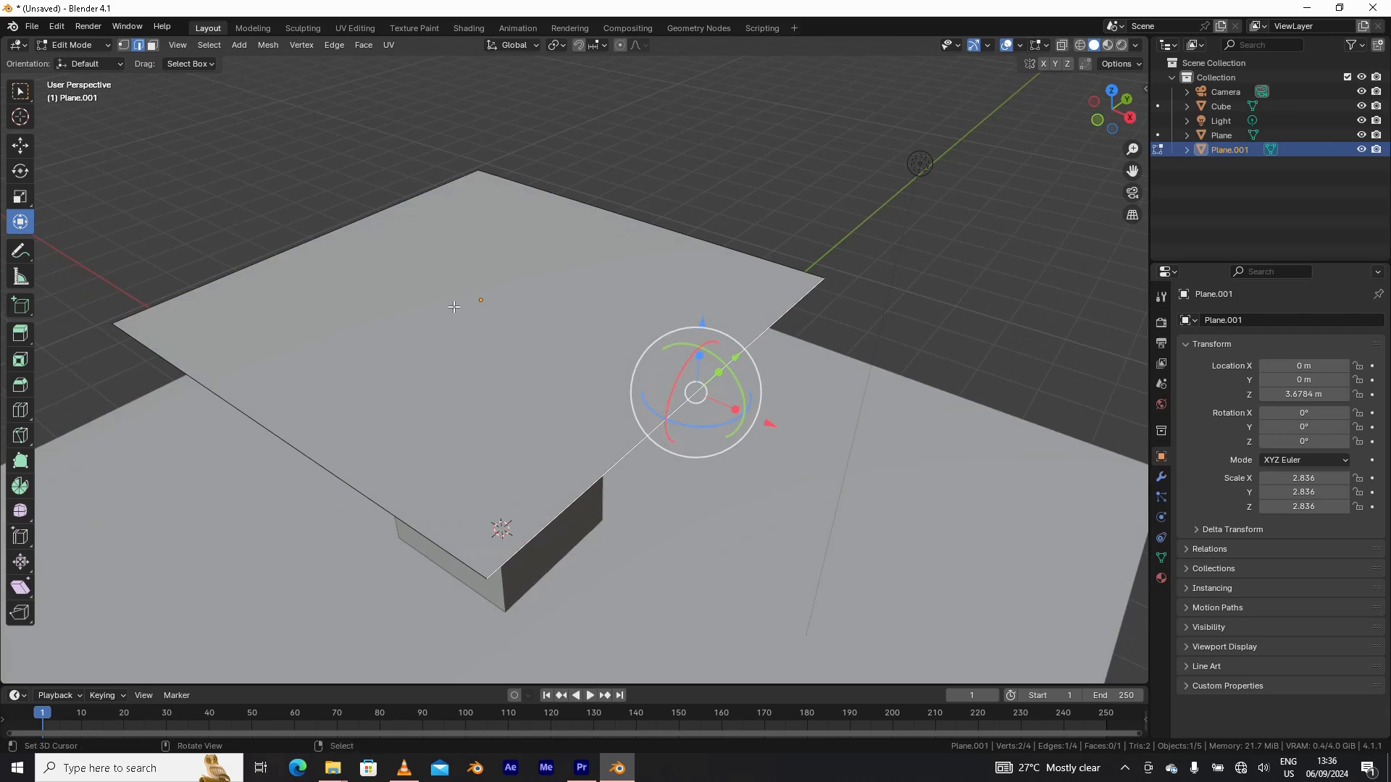
- Add 20 evenly spaced loop cuts running along the X direction across the upper plane, without sliding them
{"action": "key", "text": "ctrl+r"}
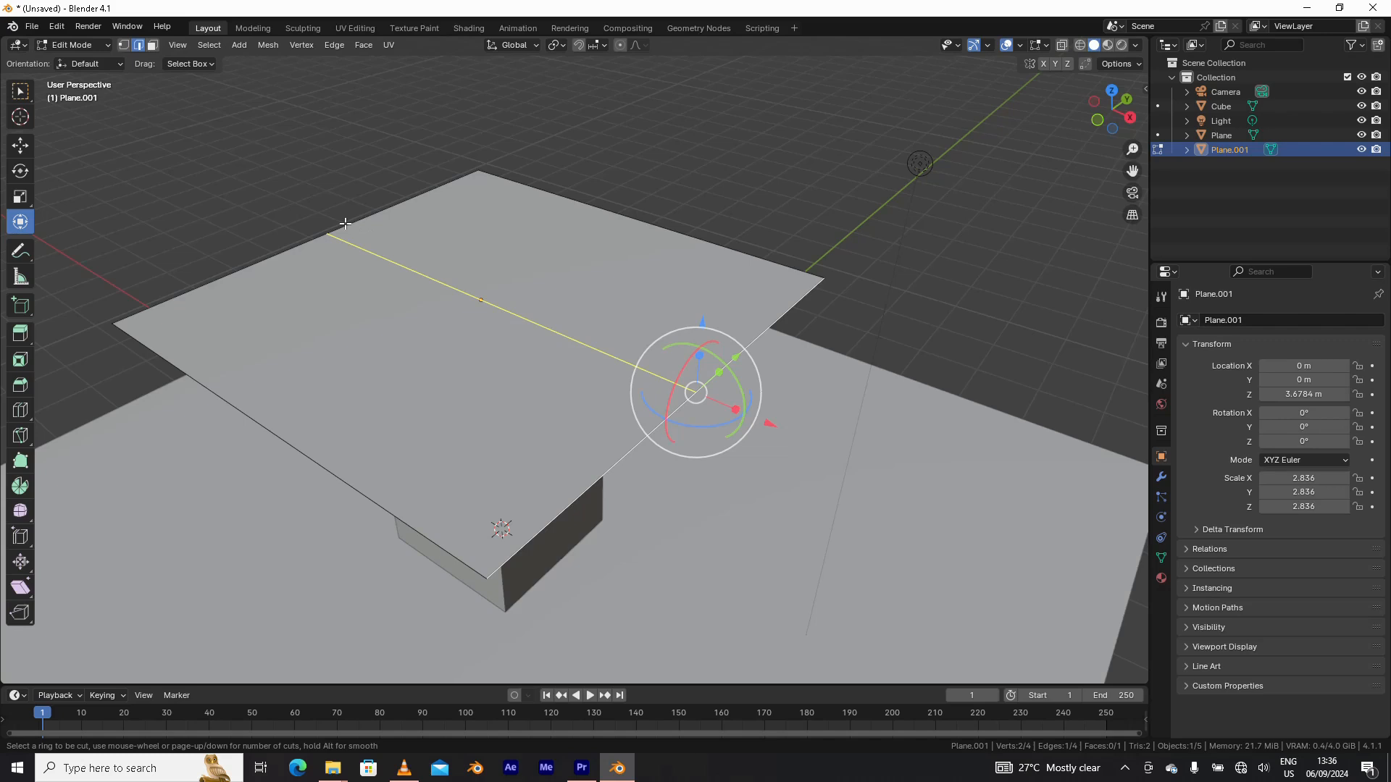
{"action": "scroll", "coordinate": [345, 223], "scroll_direction": "up", "scroll_amount": 3}
{"action": "scroll", "coordinate": [344, 223], "scroll_direction": "up", "scroll_amount": 9}
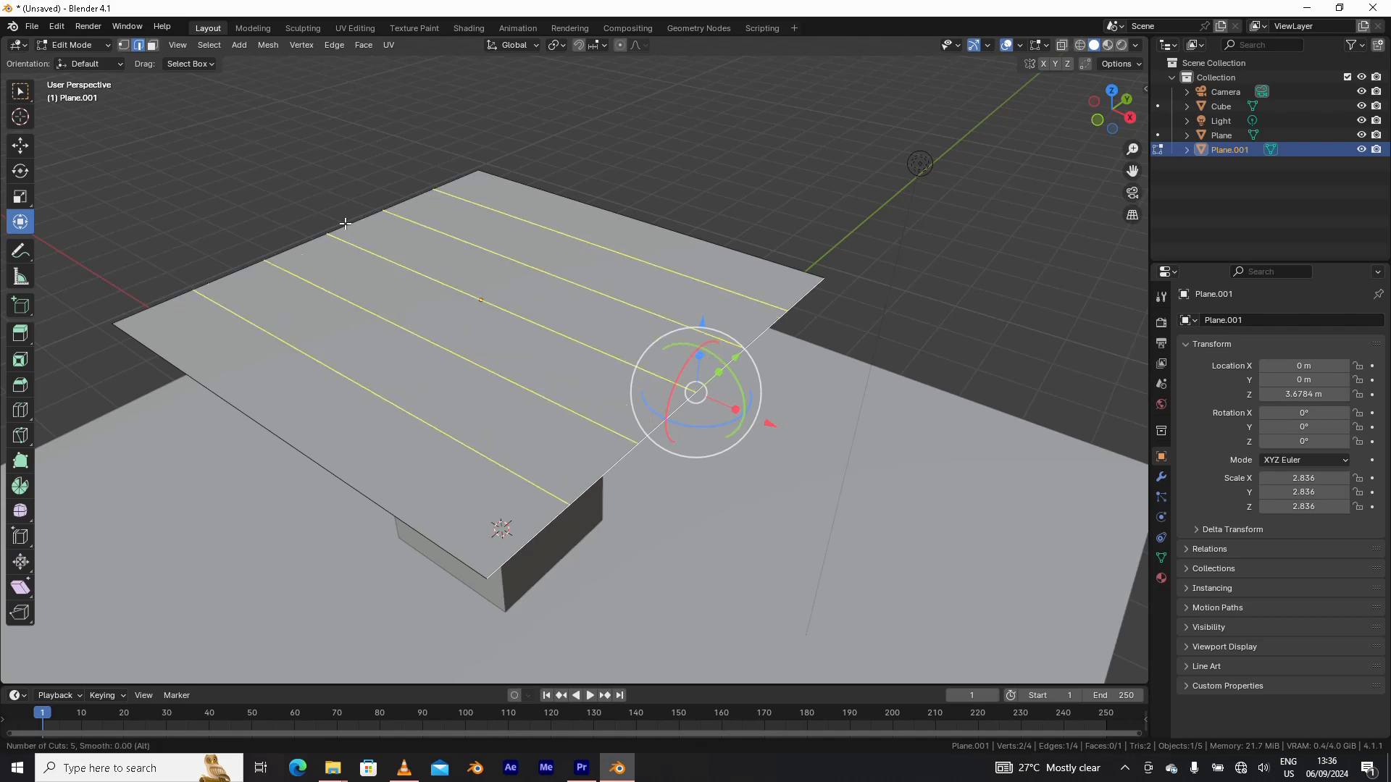
{"action": "scroll", "coordinate": [345, 223], "scroll_direction": "up", "scroll_amount": 3}
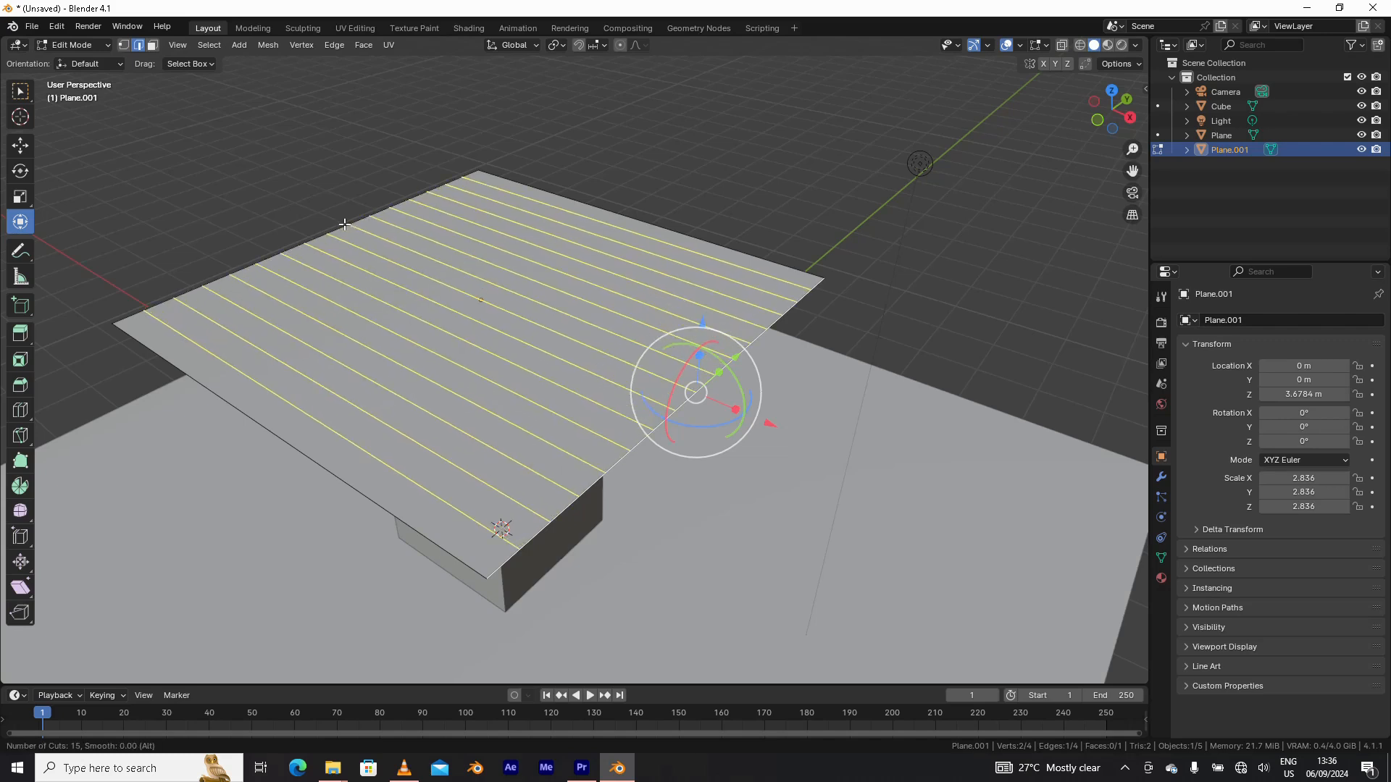
{"action": "scroll", "coordinate": [345, 224], "scroll_direction": "up", "scroll_amount": 1}
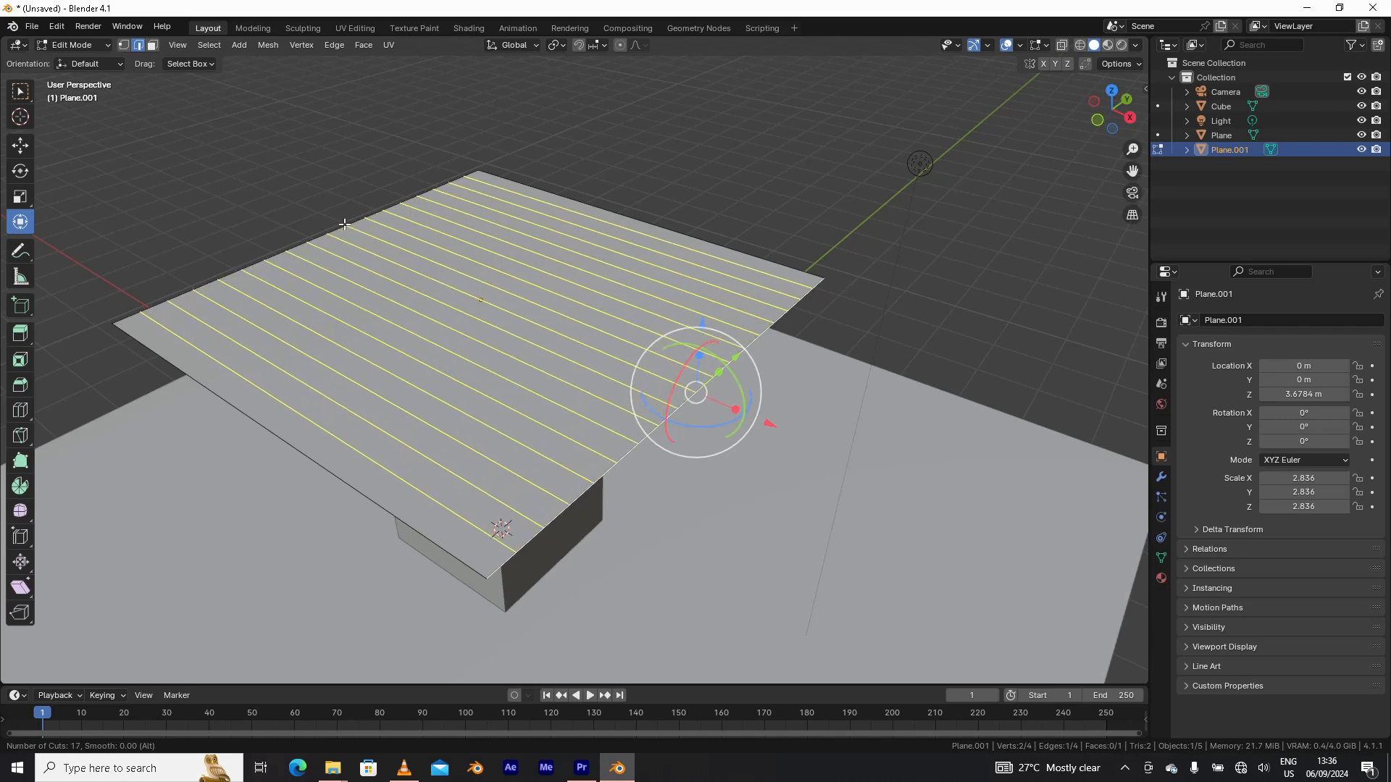
{"action": "scroll", "coordinate": [345, 224], "scroll_direction": "up", "scroll_amount": 2}
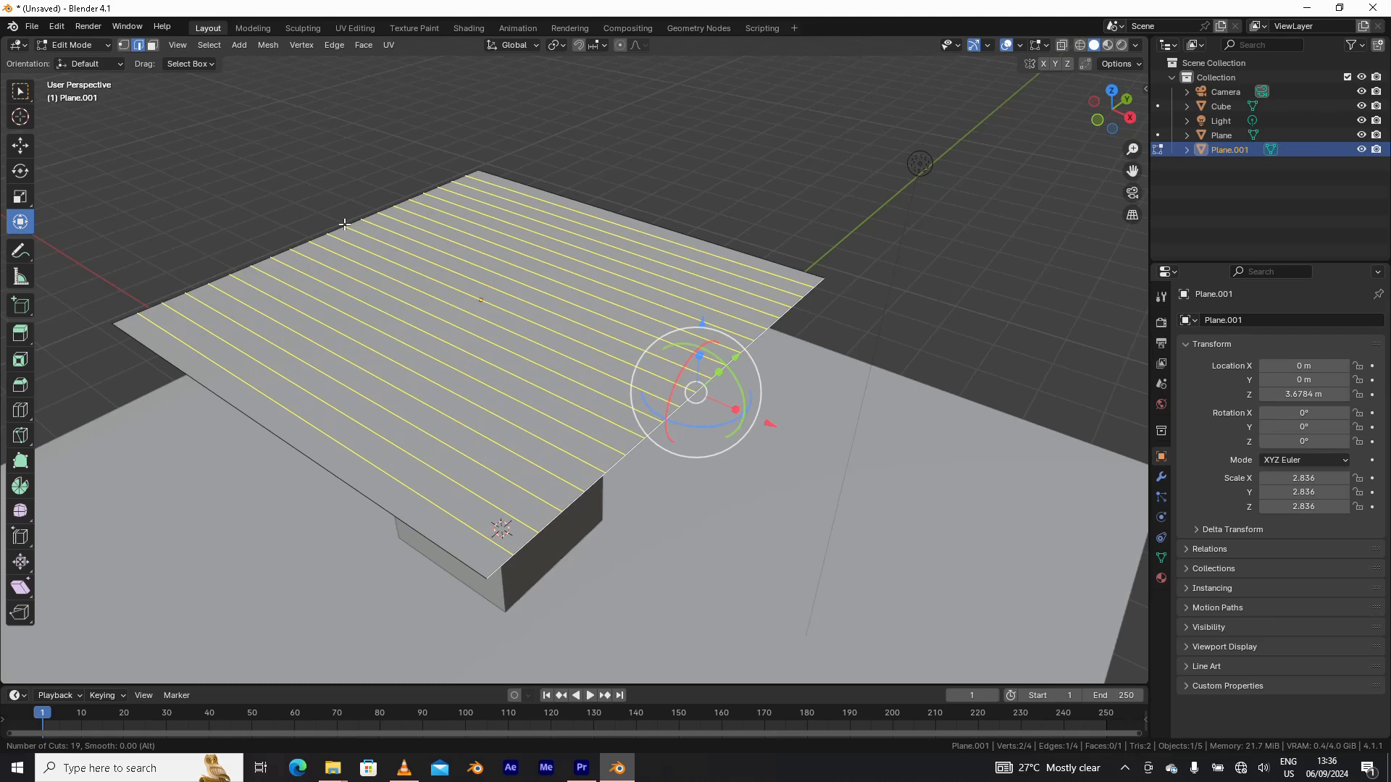
{"action": "scroll", "coordinate": [344, 225], "scroll_direction": "up", "scroll_amount": 1}
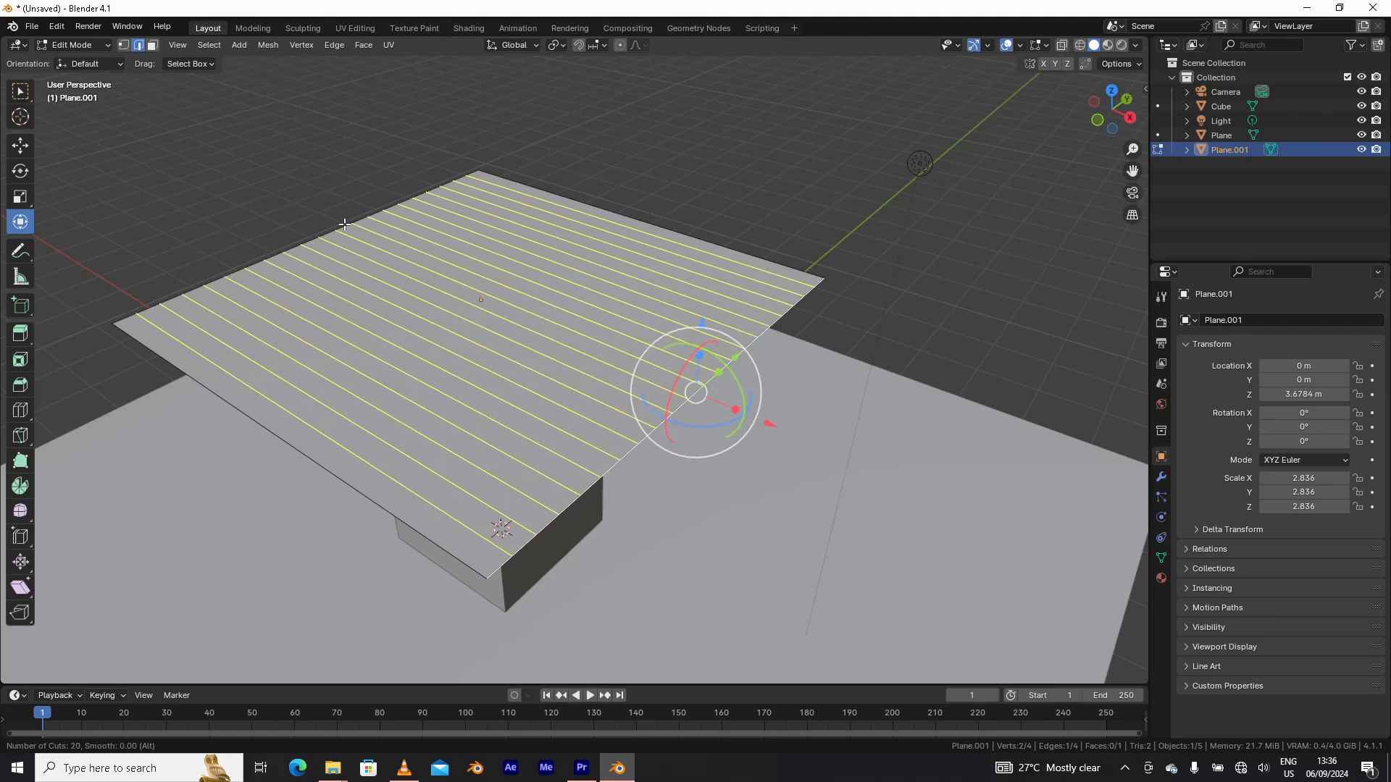
{"action": "left_click", "coordinate": [344, 225]}
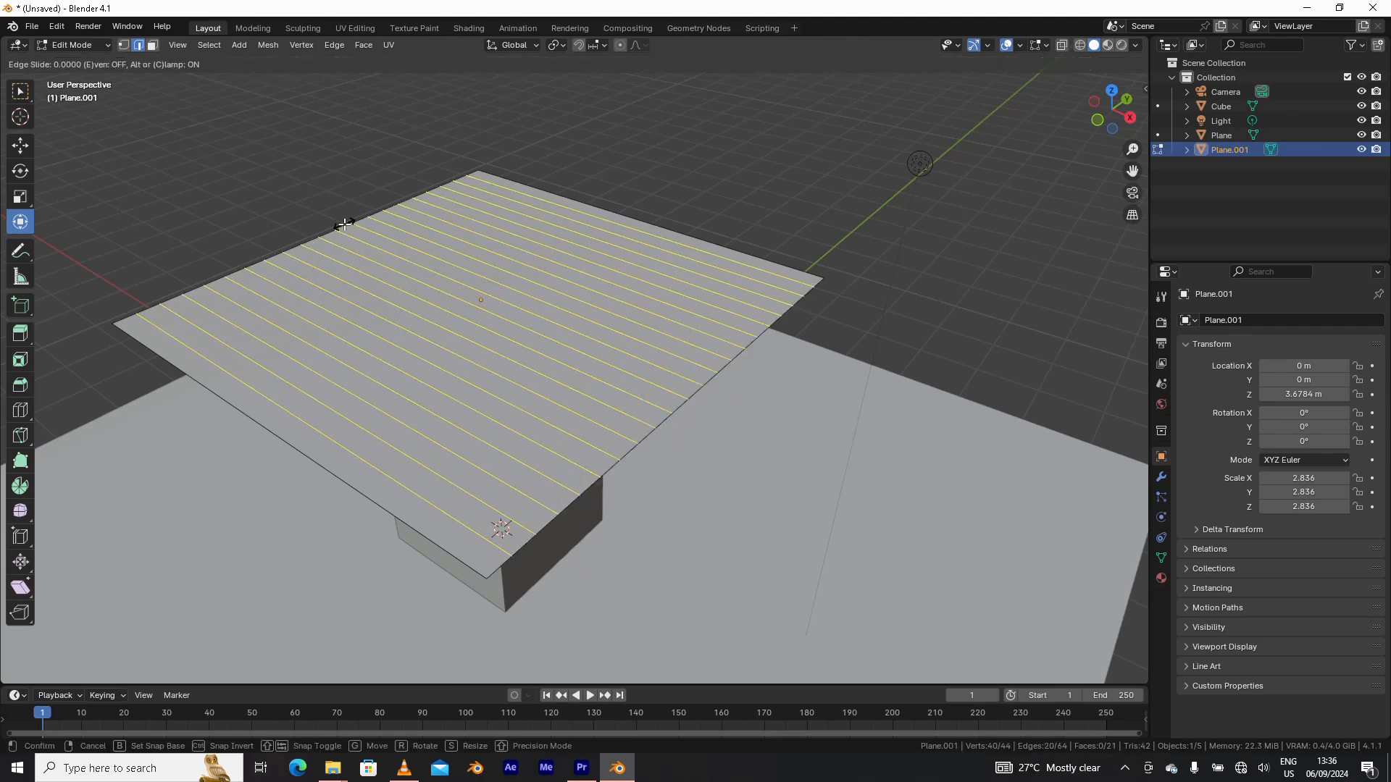
{"action": "right_click", "coordinate": [344, 225]}
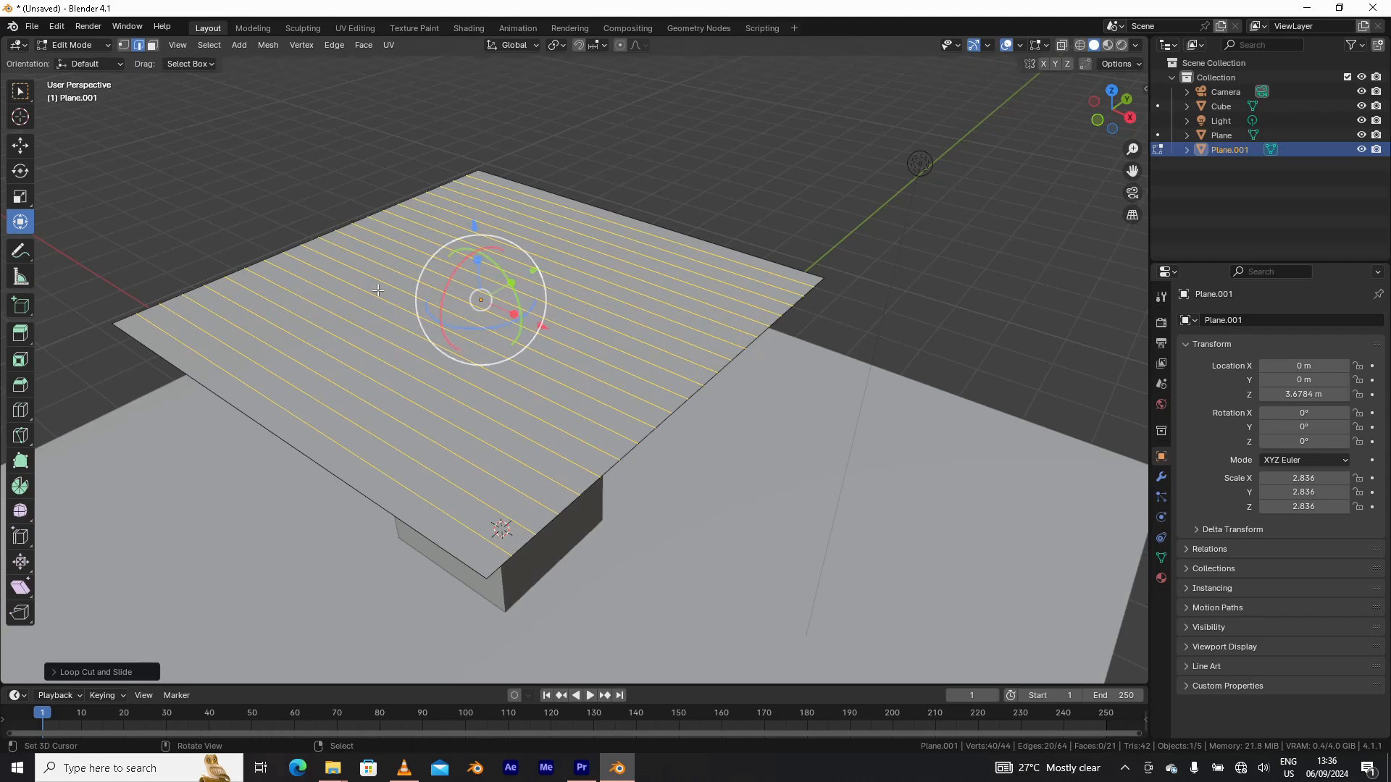
- Add 20 evenly spaced, unslid loop cuts along the Y direction to form a square grid on the upper plane
{"action": "key", "text": "ctrl+r"}
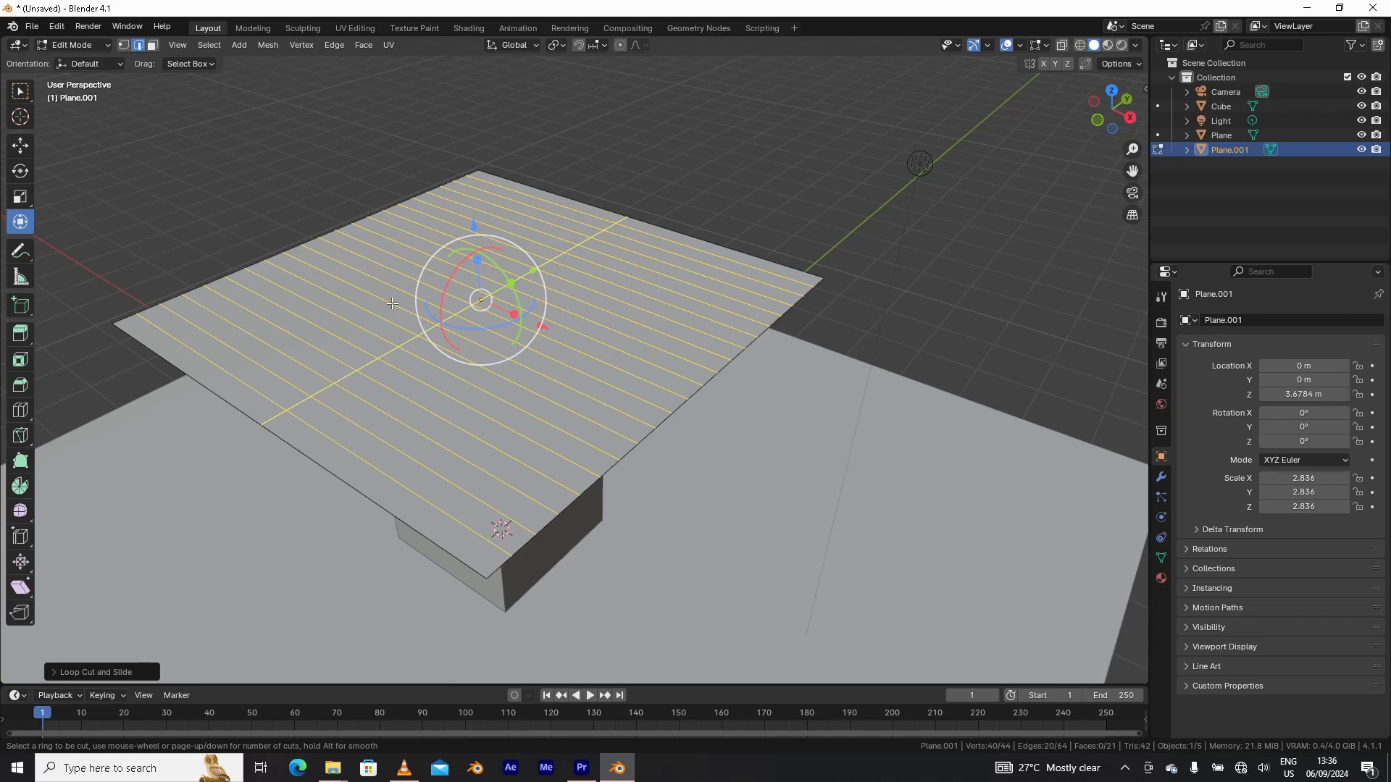
{"action": "scroll", "coordinate": [392, 303], "scroll_direction": "up", "scroll_amount": 18}
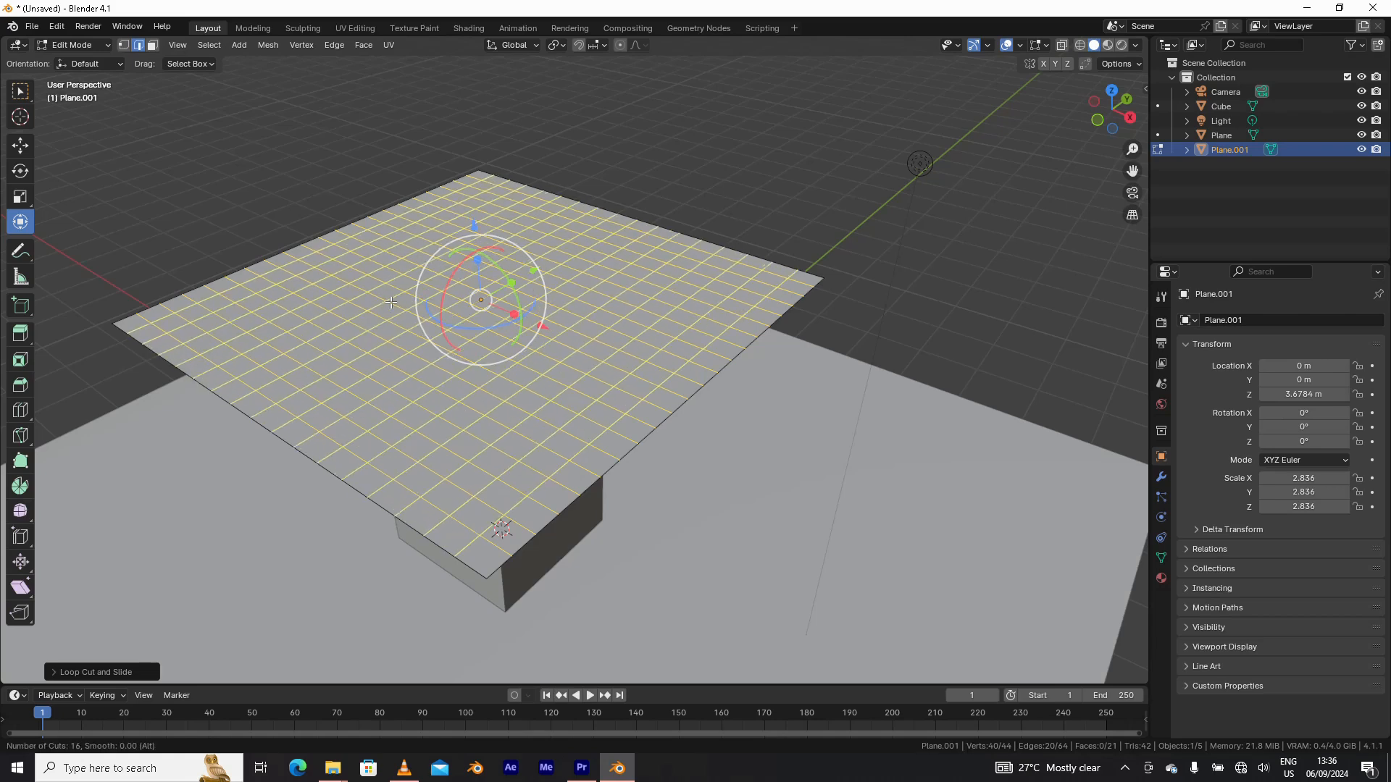
{"action": "scroll", "coordinate": [391, 302], "scroll_direction": "up", "scroll_amount": 1}
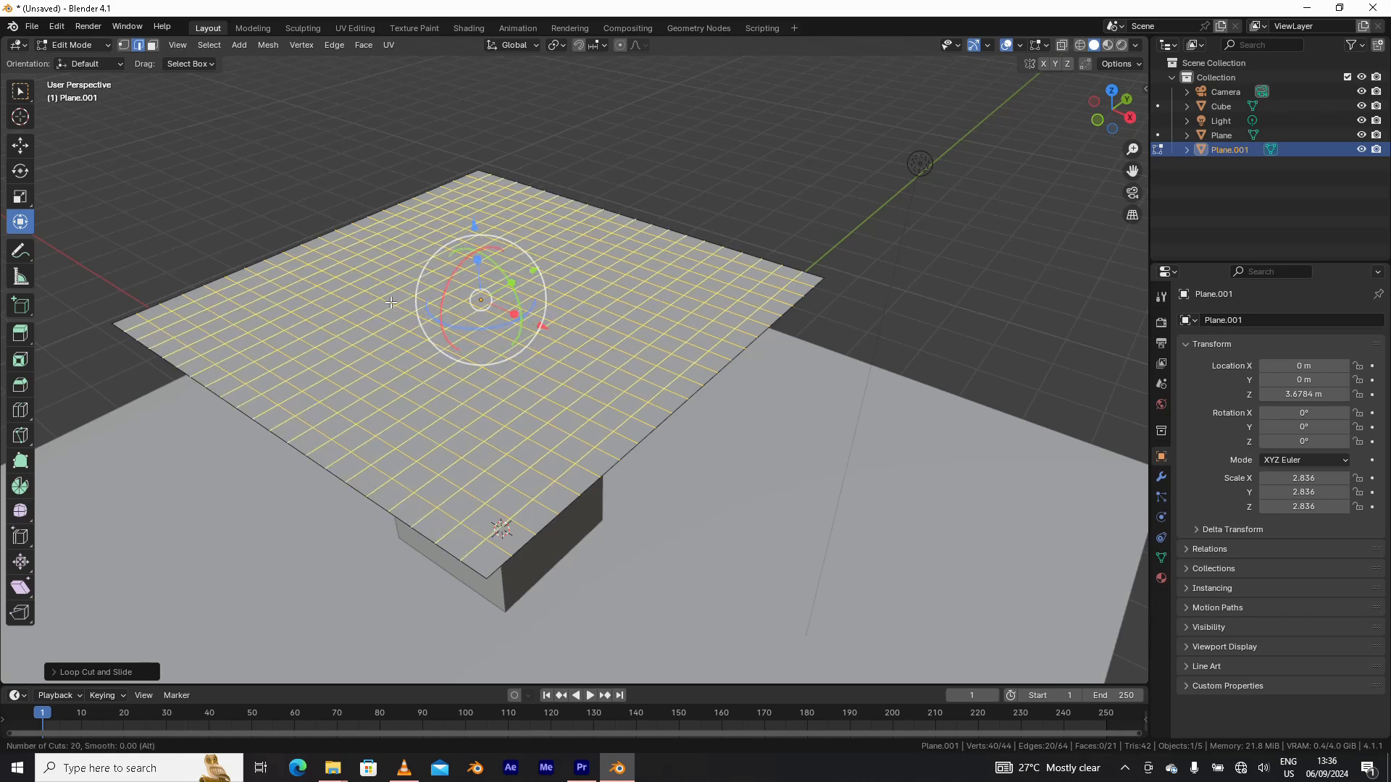
{"action": "left_click", "coordinate": [391, 303]}
{"action": "right_click", "coordinate": [386, 302]}
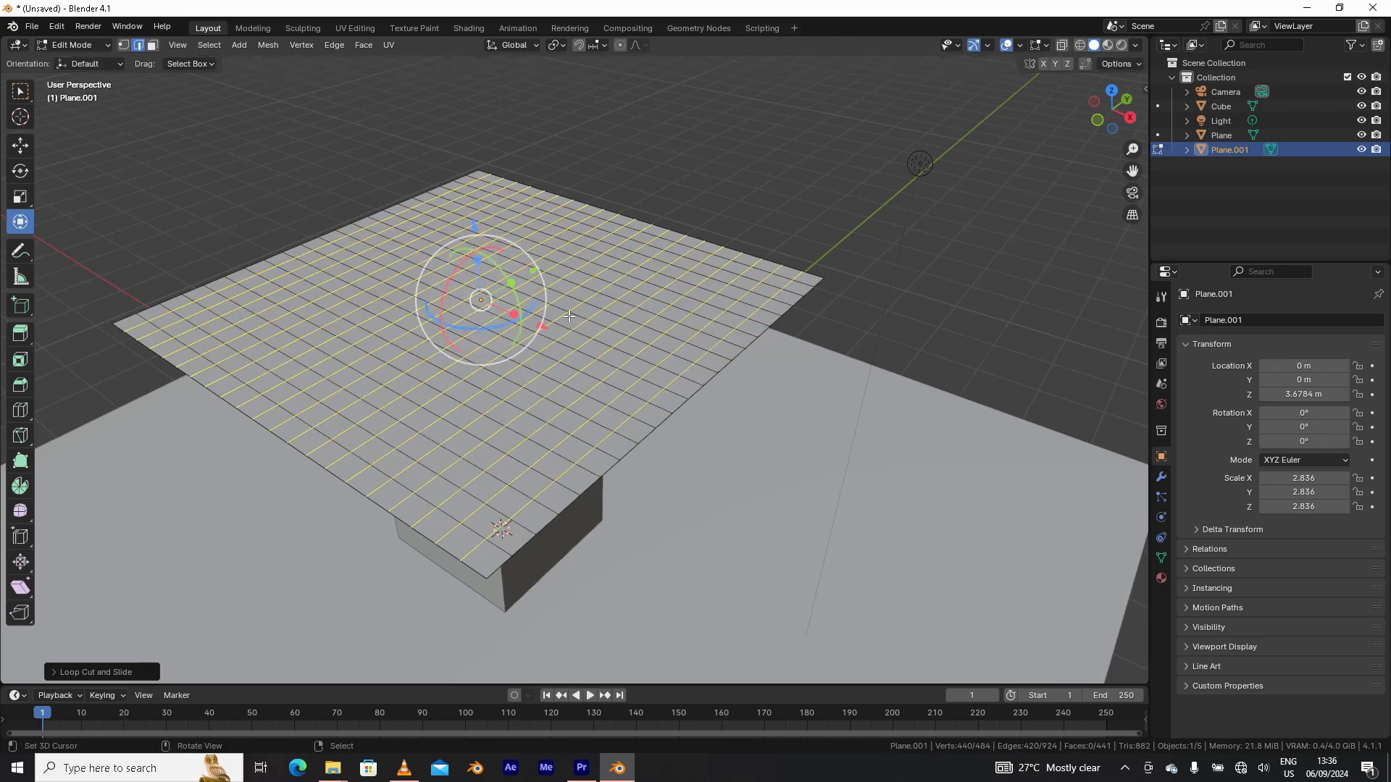
- Select several individual edges of the upper plane's grid one after another to inspect the subdivision
{"action": "middle_click_drag", "start_coordinate": [610, 314], "coordinate": [427, 319]}
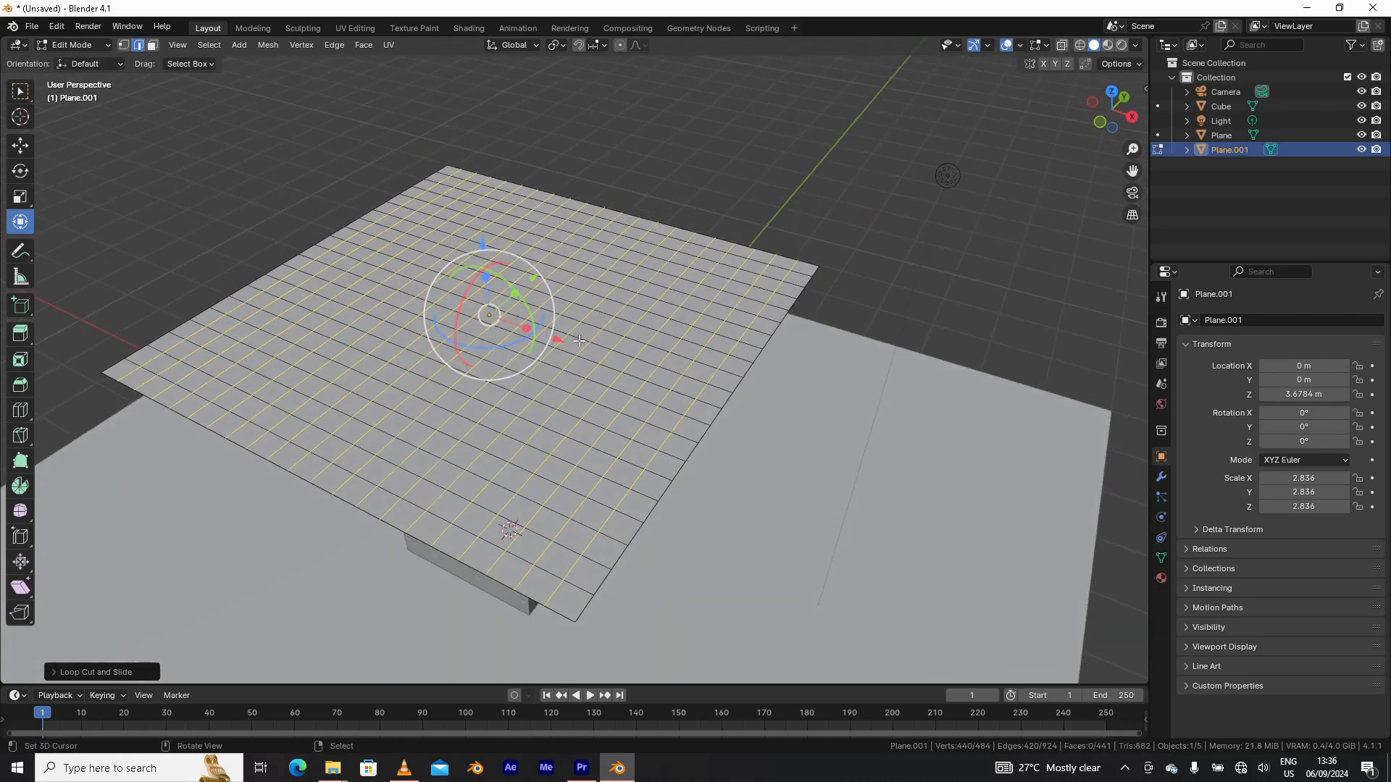
{"action": "middle_click_drag", "start_coordinate": [391, 371], "coordinate": [390, 366]}
{"action": "left_click", "coordinate": [388, 355]}
{"action": "right_click", "coordinate": [415, 372]}
{"action": "right_click", "coordinate": [444, 377]}
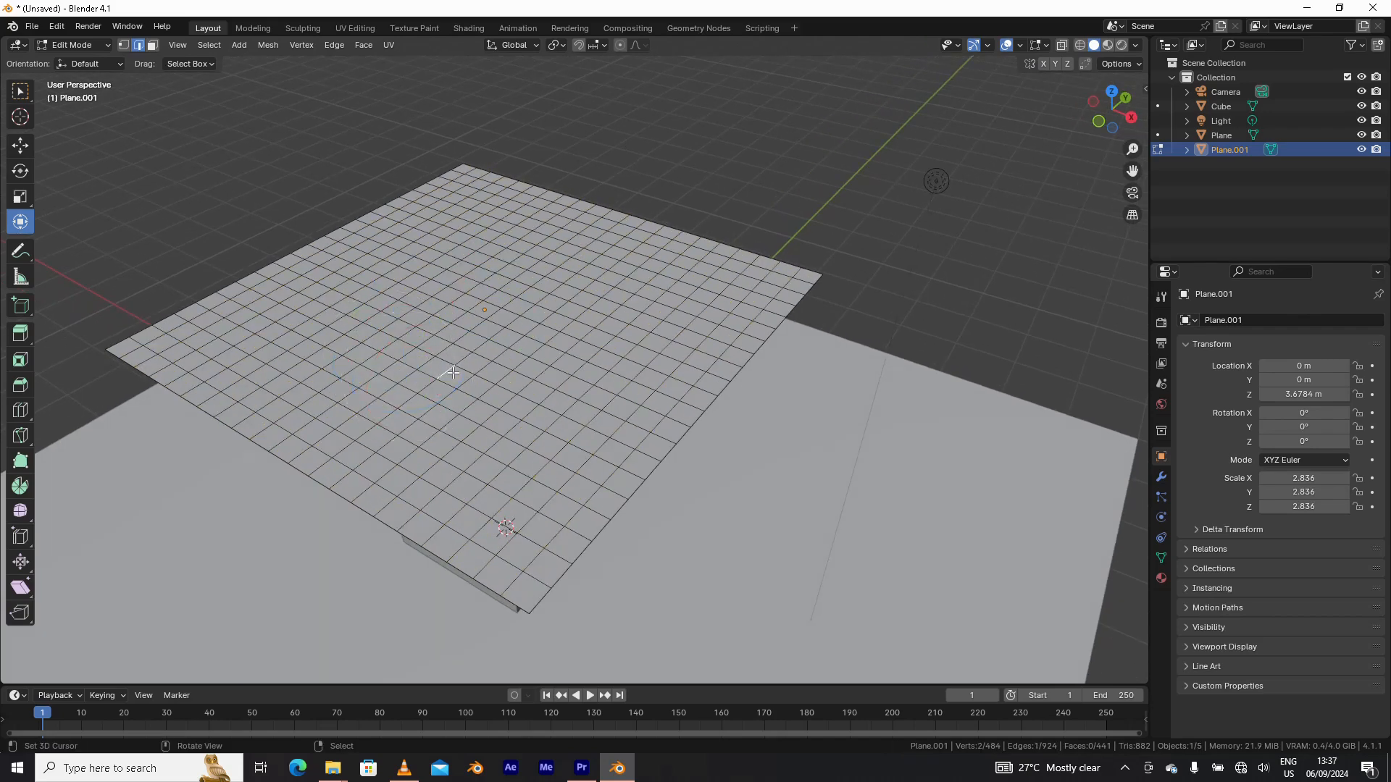
{"action": "right_click", "coordinate": [479, 325]}
{"action": "right_click", "coordinate": [455, 311]}
{"action": "right_click", "coordinate": [440, 316]}
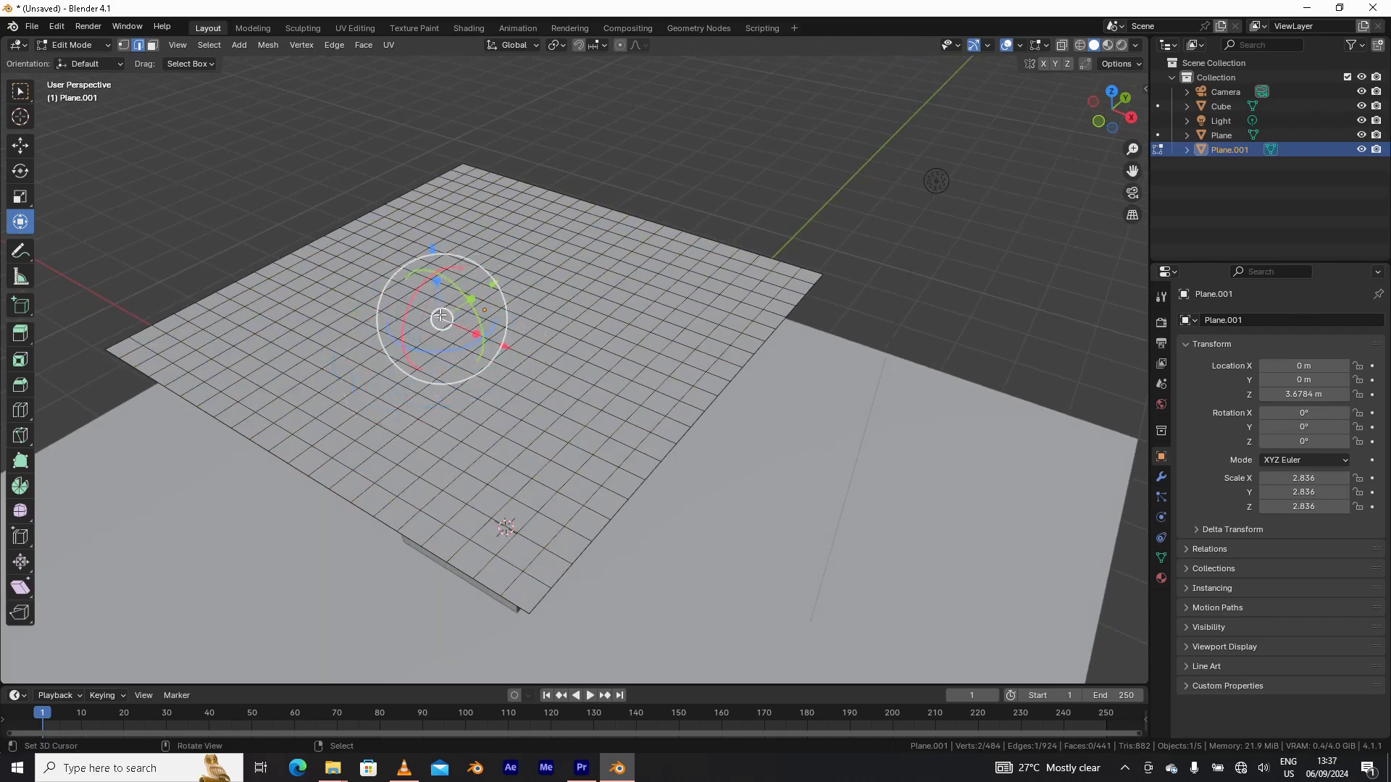
{"action": "right_click", "coordinate": [412, 307]}
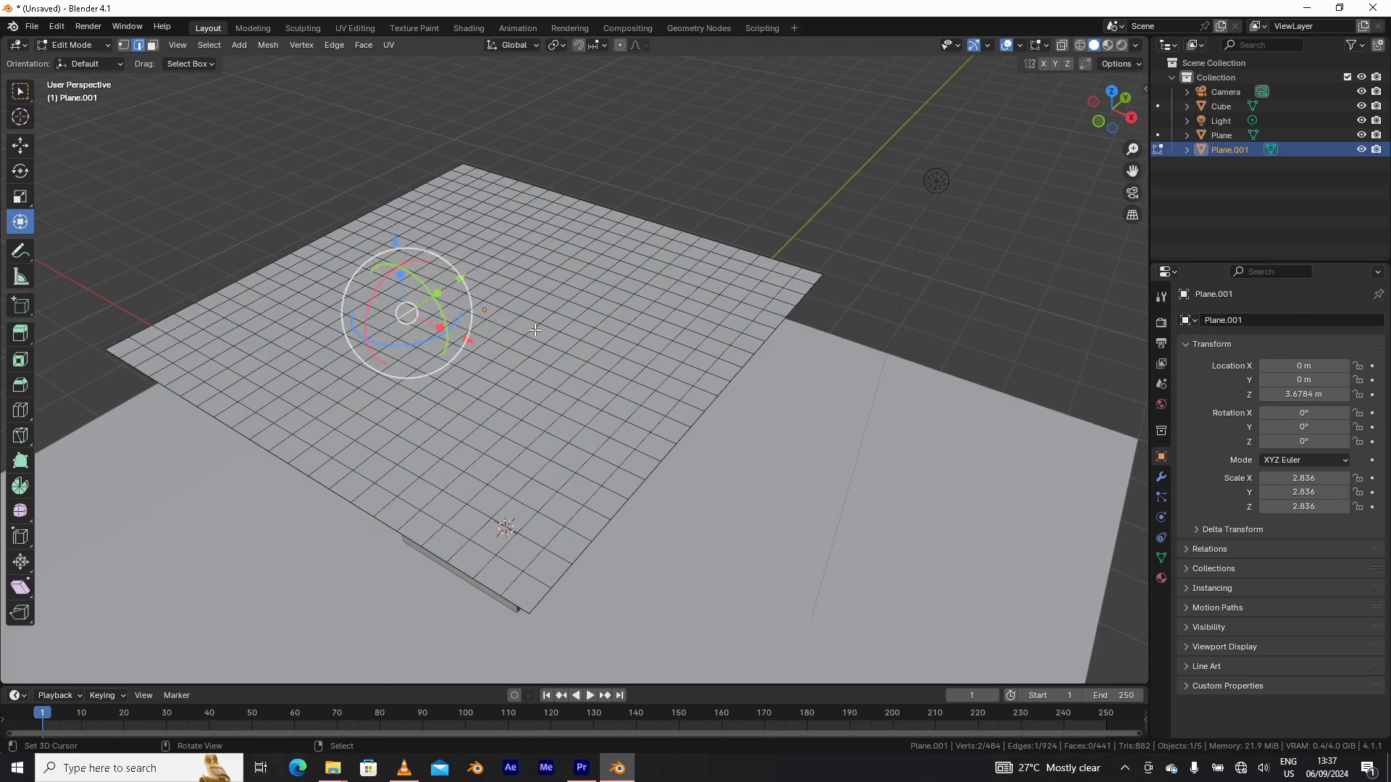
- Return the subdivided upper plane to Object Mode and view the scene from near ground level
{"action": "middle_click_drag", "start_coordinate": [482, 382], "coordinate": [488, 335]}
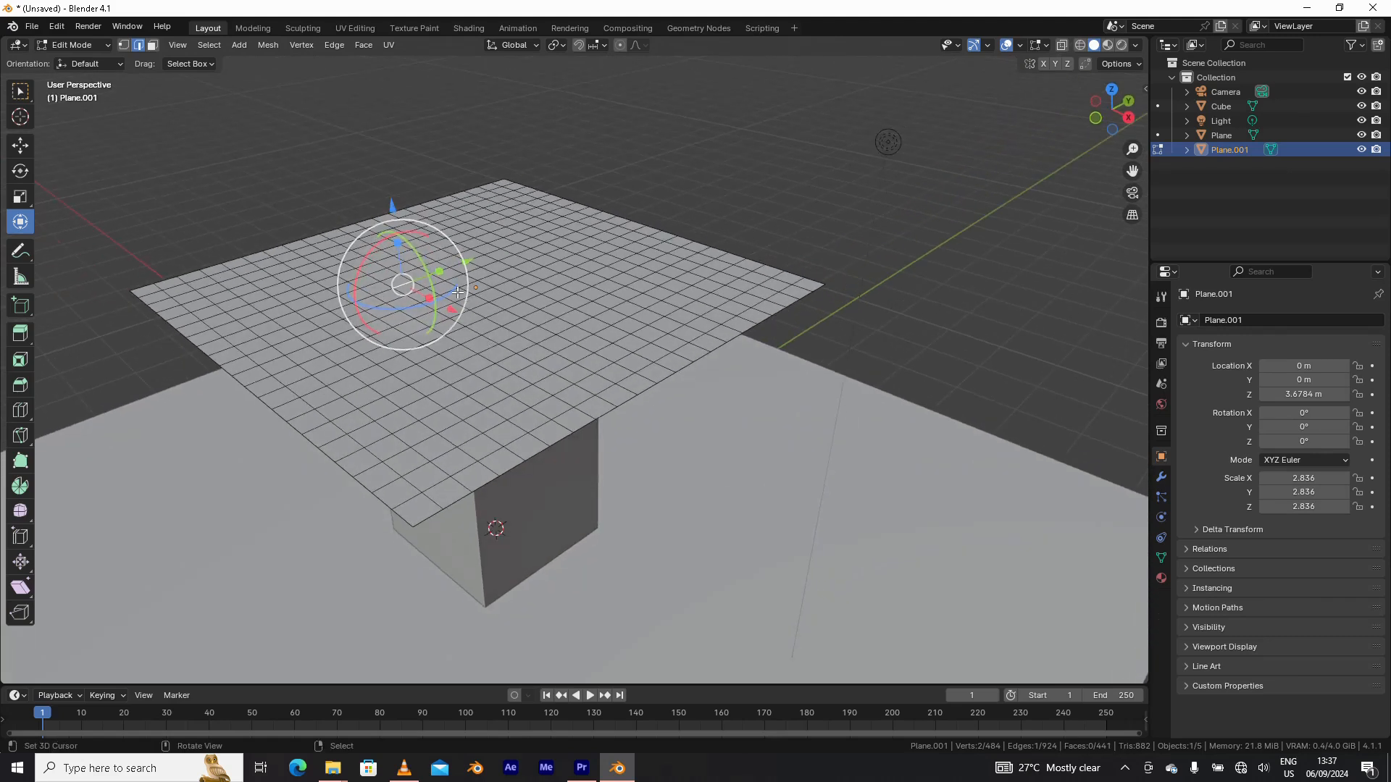
{"action": "key", "text": "ctrl+Tab"}
{"action": "left_click", "coordinate": [453, 209]}
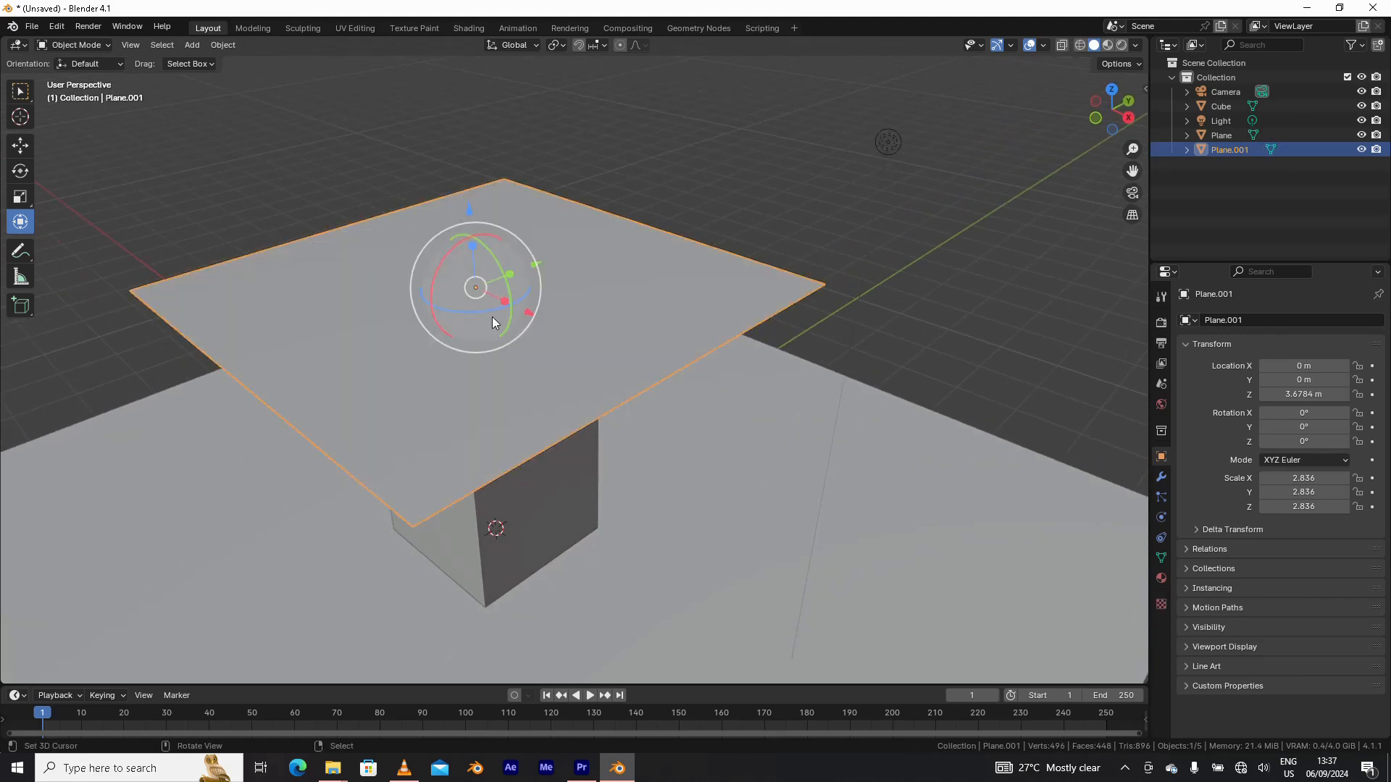
{"action": "middle_click_drag", "start_coordinate": [492, 316], "coordinate": [545, 312]}
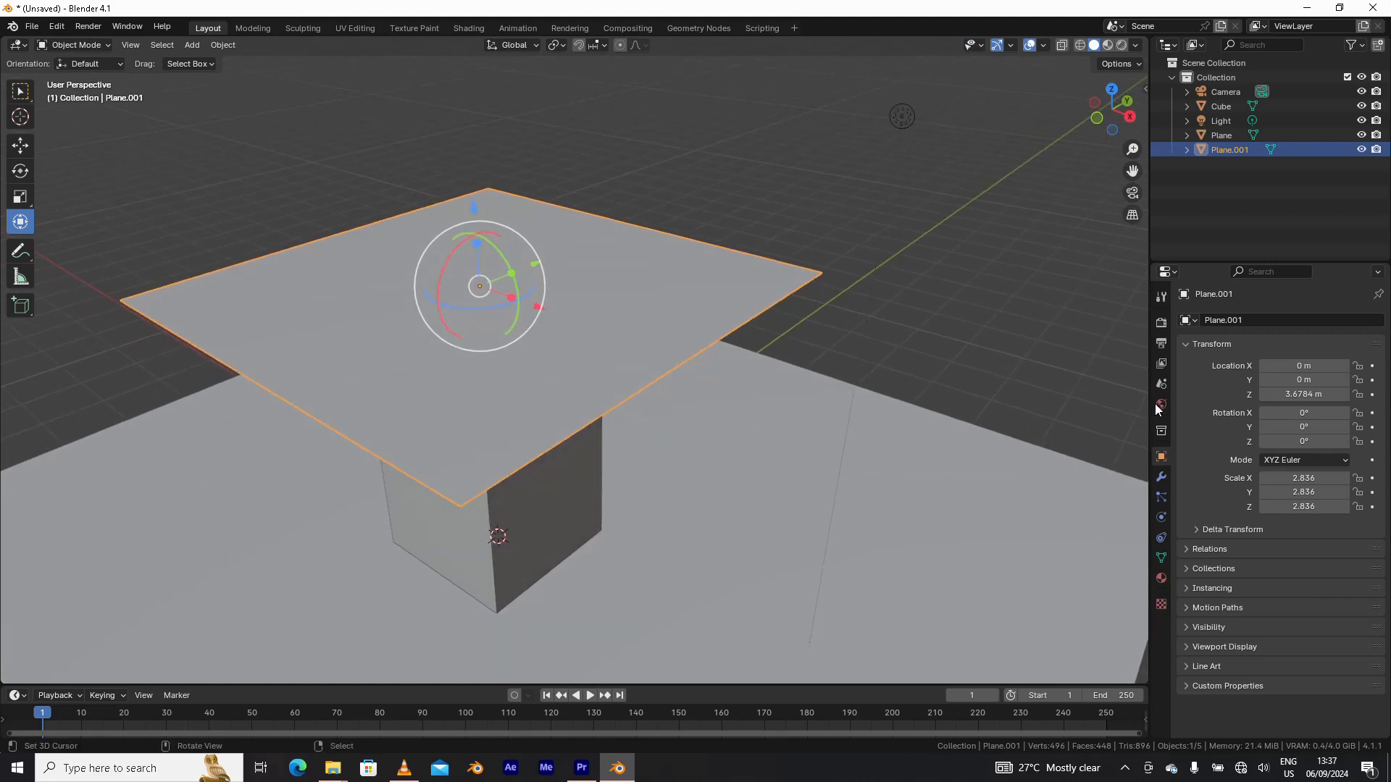
{"action": "middle_click_drag", "start_coordinate": [734, 498], "coordinate": [701, 448]}
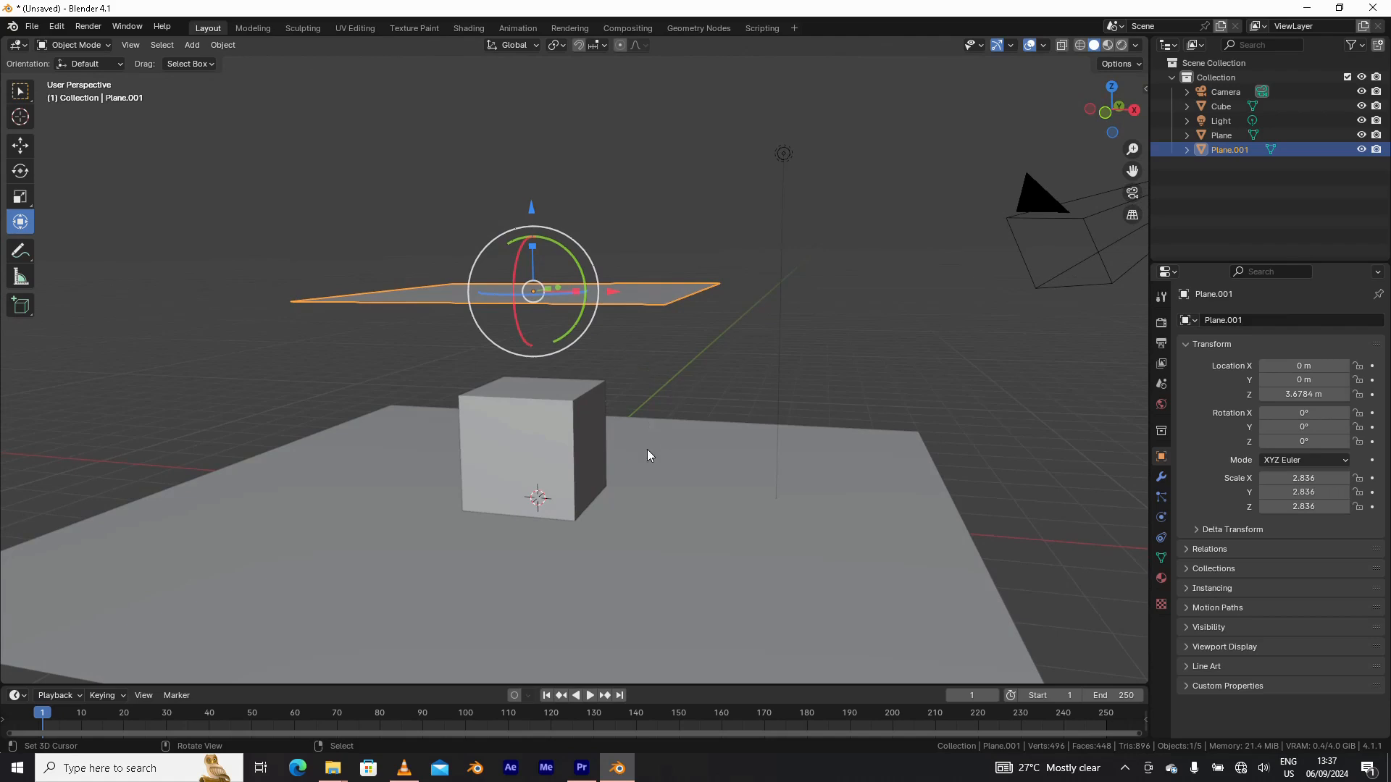
- Select the upper plane and enable Cloth physics on it with the default settings
{"action": "left_click", "coordinate": [660, 432]}
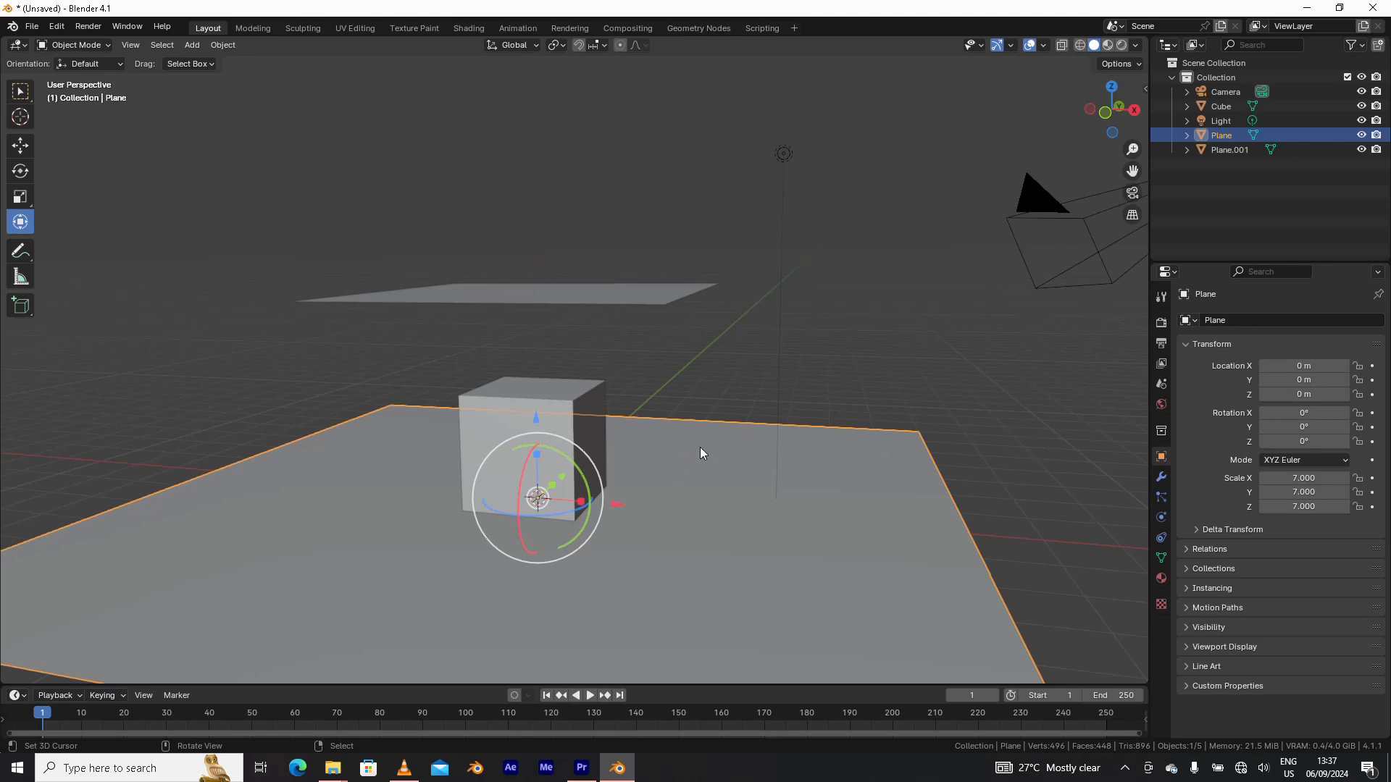
{"action": "middle_click_drag", "start_coordinate": [678, 439], "coordinate": [623, 346]}
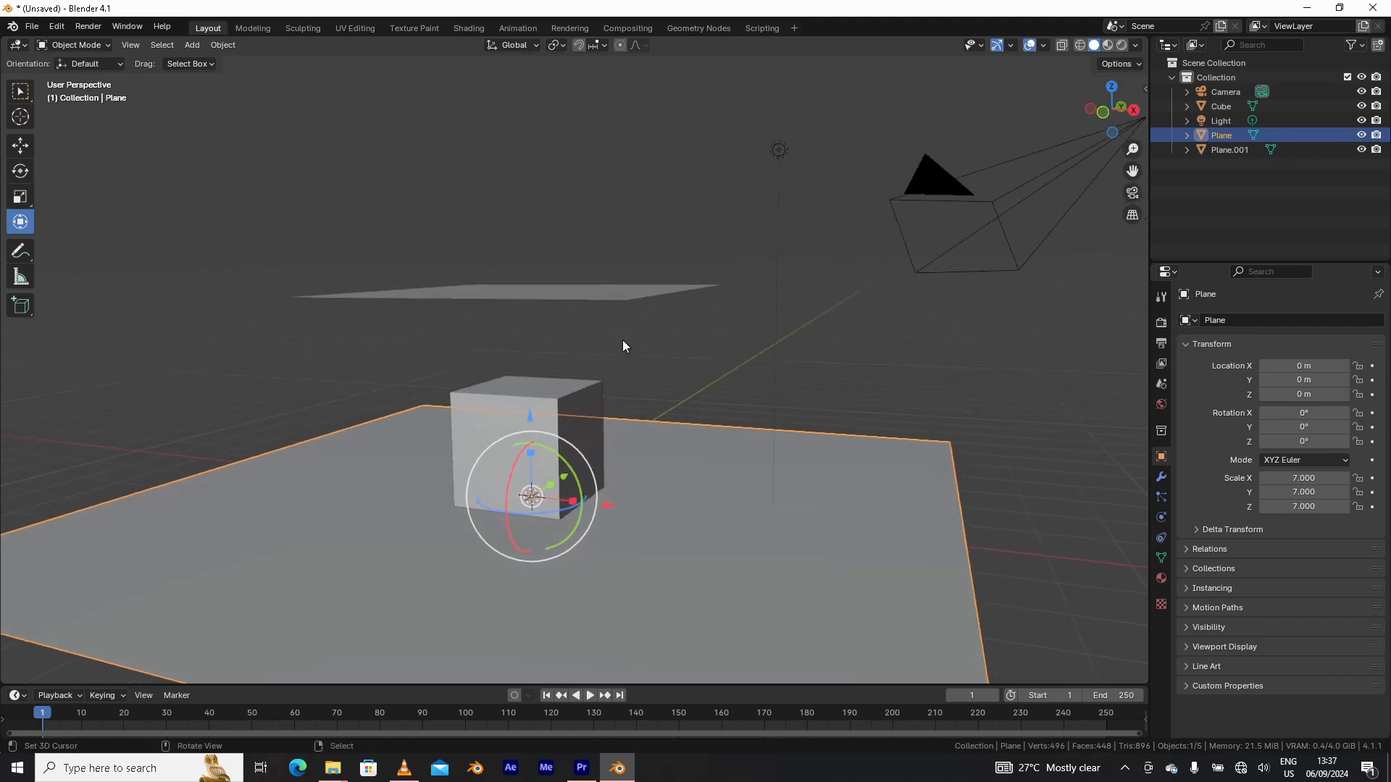
{"action": "left_click", "coordinate": [635, 292]}
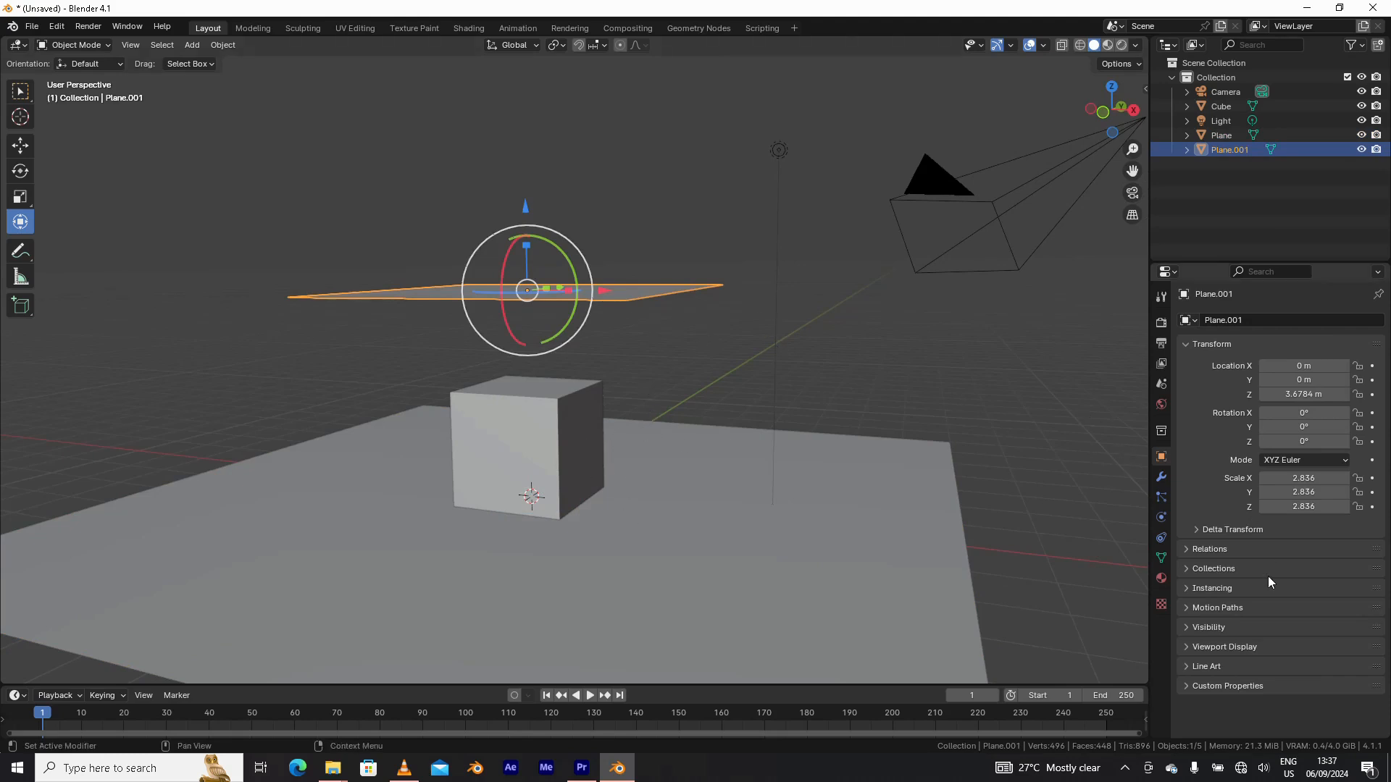
{"action": "left_click", "coordinate": [1160, 517]}
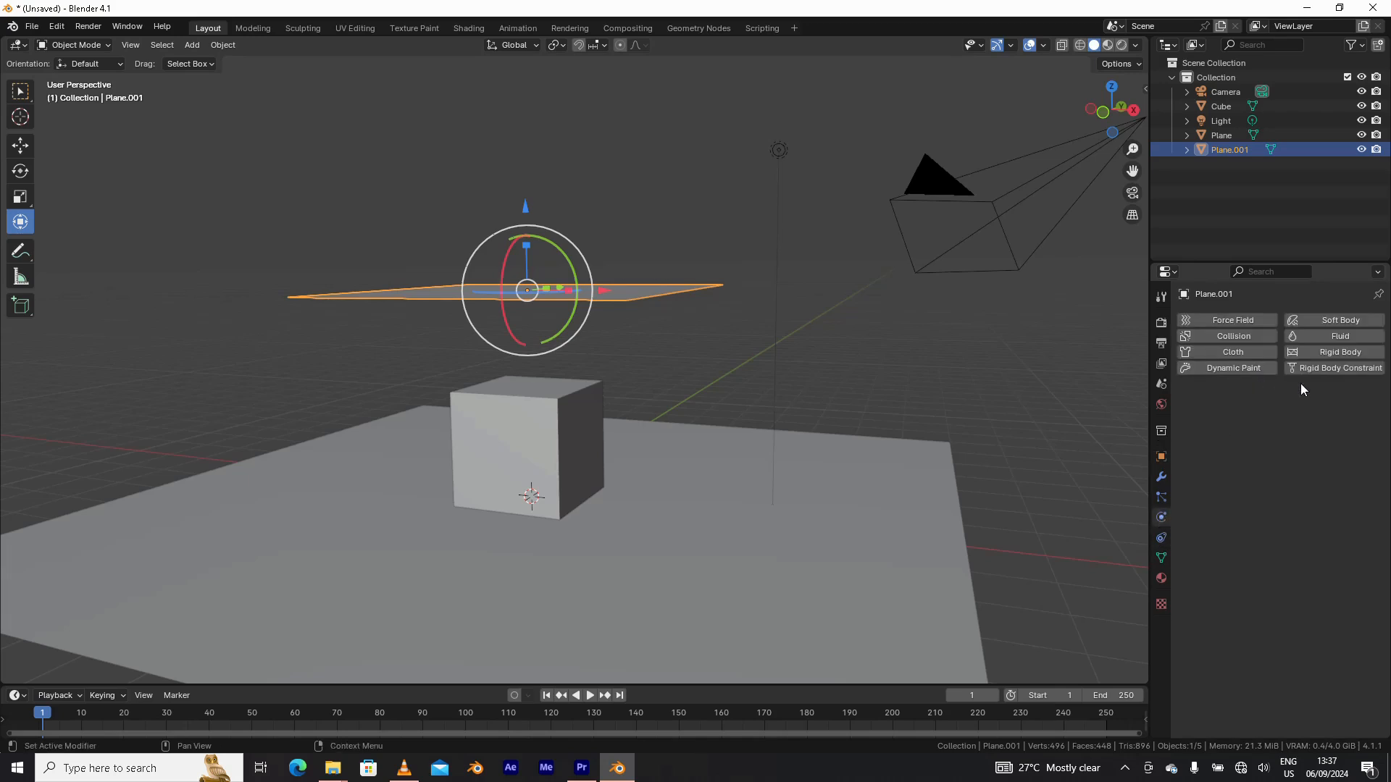
{"action": "left_click", "coordinate": [1220, 352]}
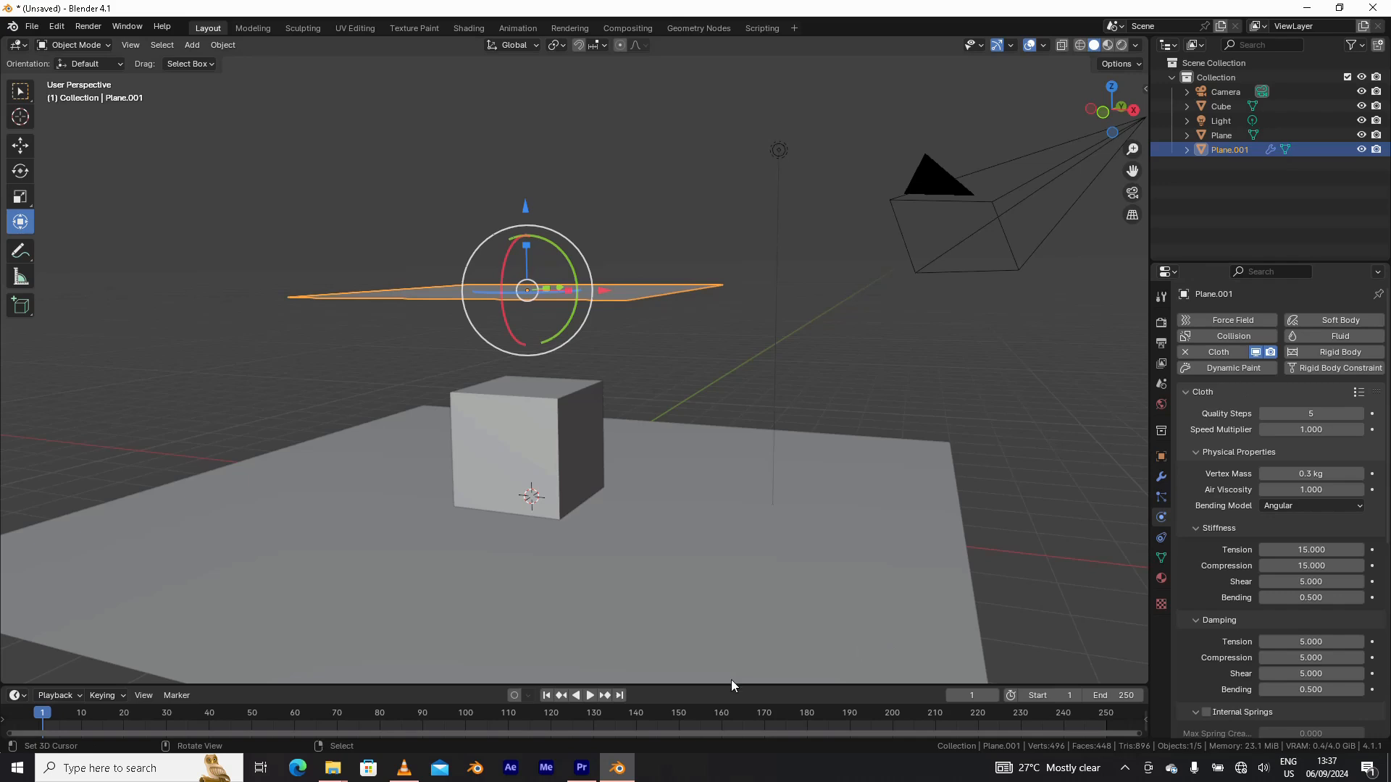
- Enlarge the timeline, play the simulation to watch the cloth fall, stop it and return to frame 1
{"action": "left_click_drag", "start_coordinate": [730, 683], "coordinate": [732, 658]}
{"action": "left_click", "coordinate": [589, 671]}
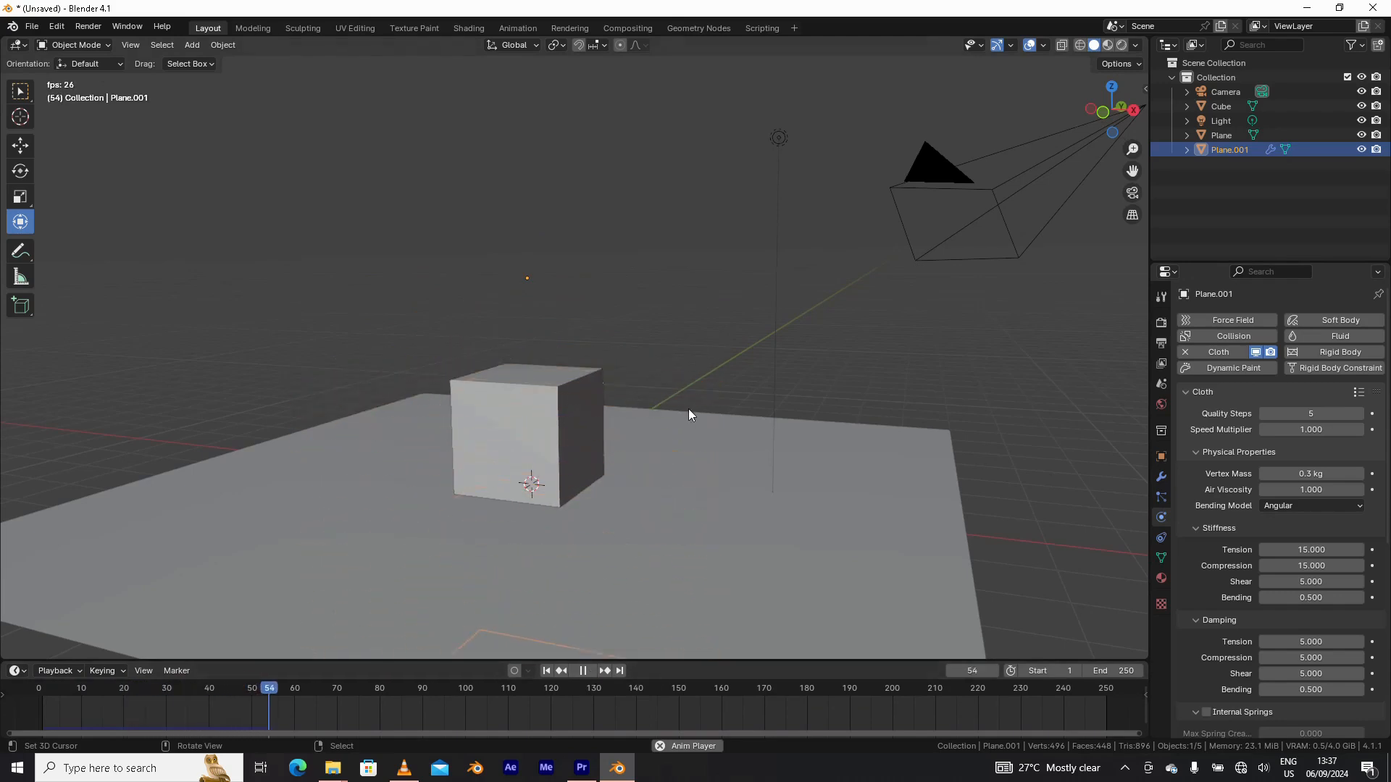
{"action": "scroll", "coordinate": [686, 434], "scroll_direction": "down", "scroll_amount": 5}
{"action": "middle_click_drag", "start_coordinate": [662, 491], "coordinate": [623, 536]}
{"action": "left_click", "coordinate": [586, 671]}
{"action": "left_click", "coordinate": [546, 671]}
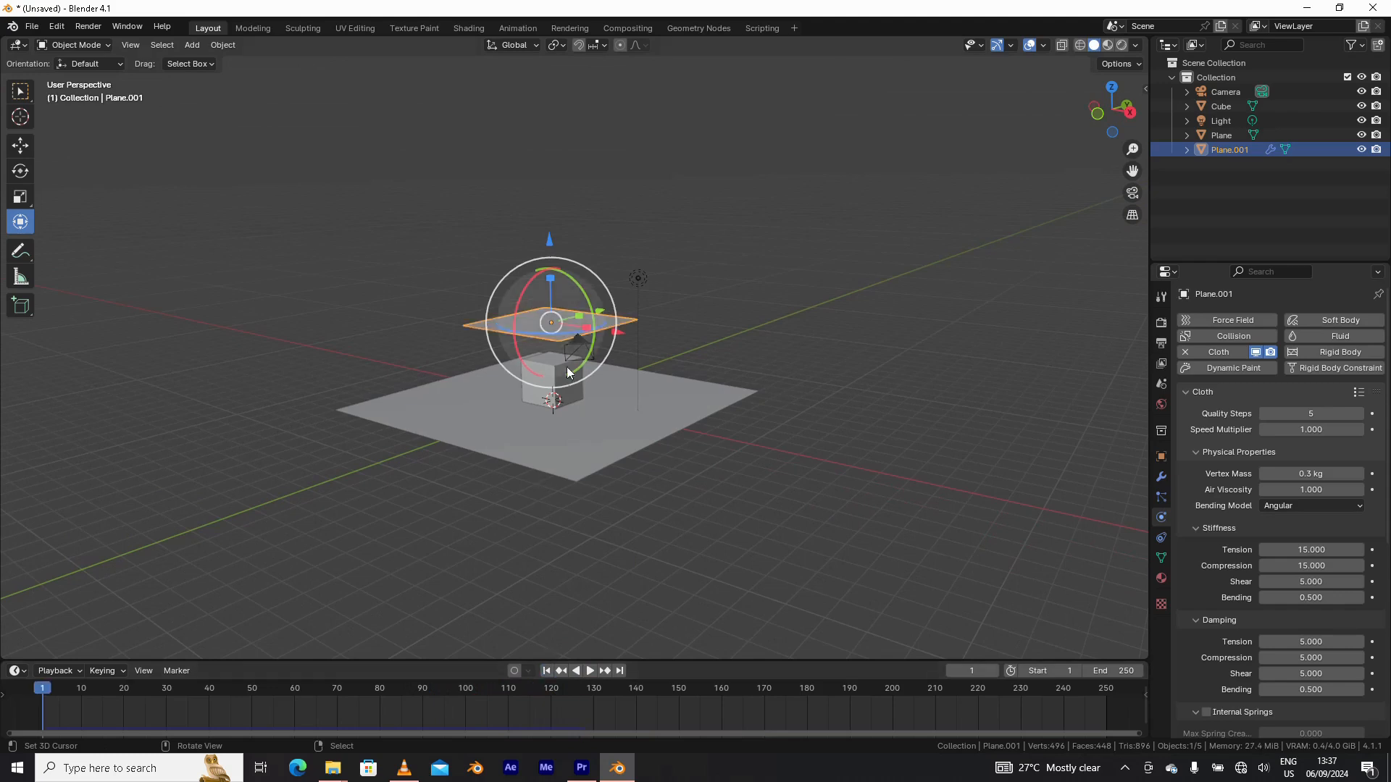
- Select the cube and enable Collision physics on it with the default settings
{"action": "scroll", "coordinate": [579, 365], "scroll_direction": "up", "scroll_amount": 5}
{"action": "middle_click_drag", "start_coordinate": [580, 376], "coordinate": [601, 364]}
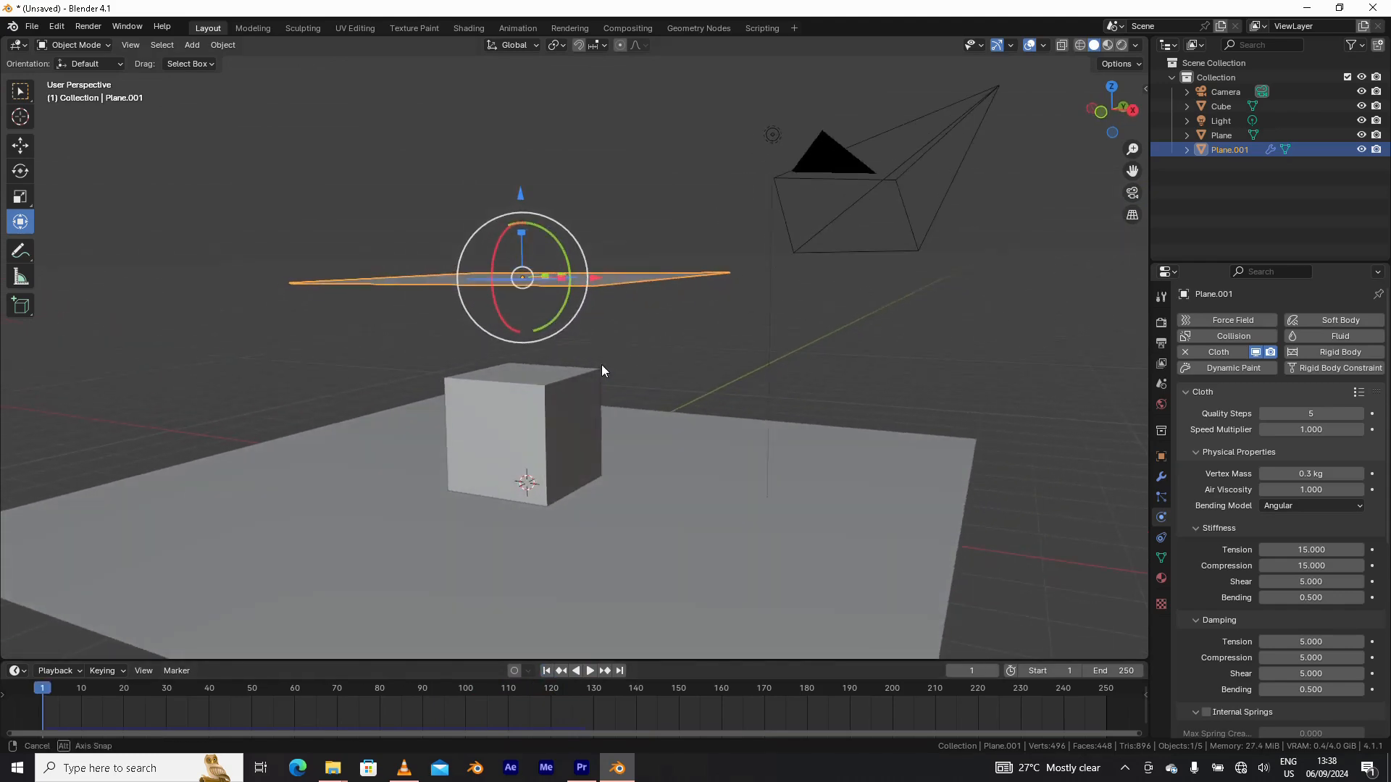
{"action": "scroll", "coordinate": [531, 388], "scroll_direction": "up", "scroll_amount": 3}
{"action": "left_click", "coordinate": [537, 384]}
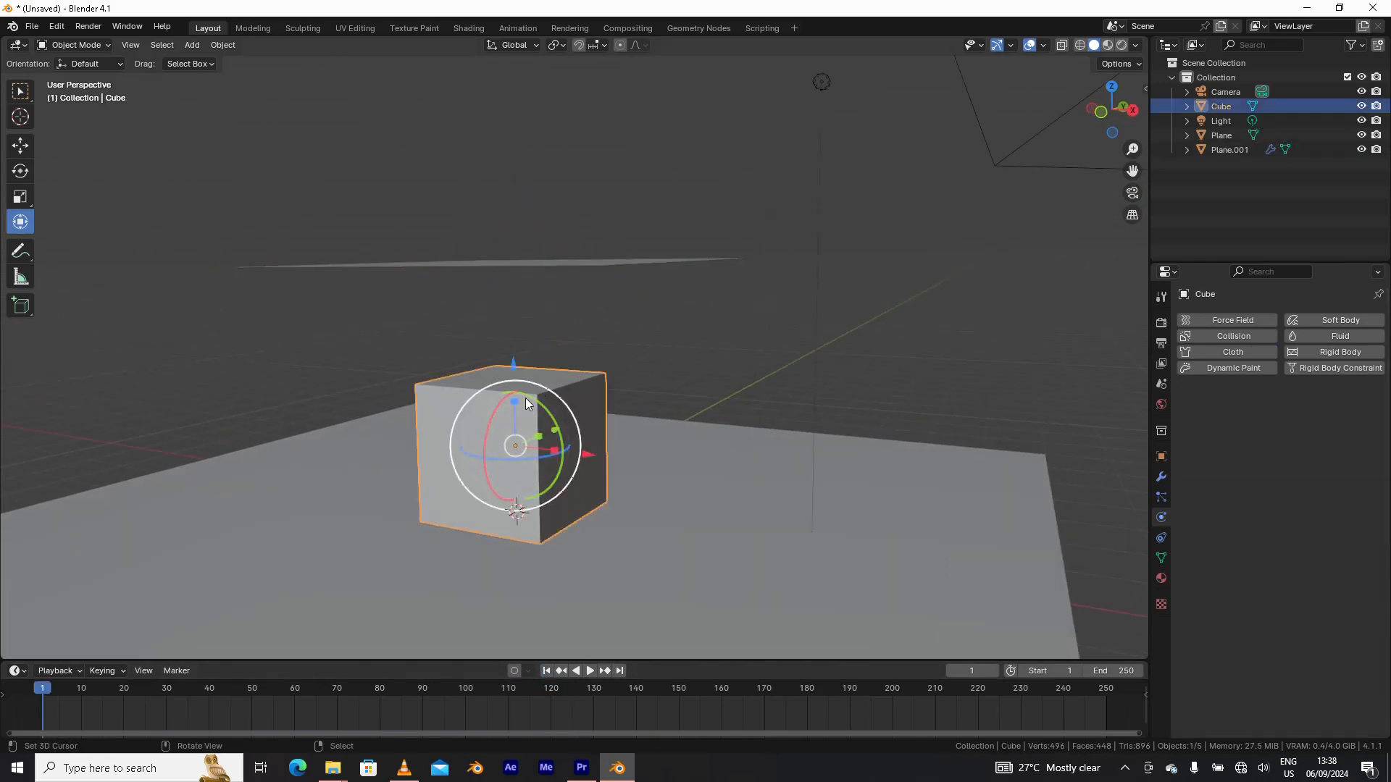
{"action": "left_click", "coordinate": [1246, 337]}
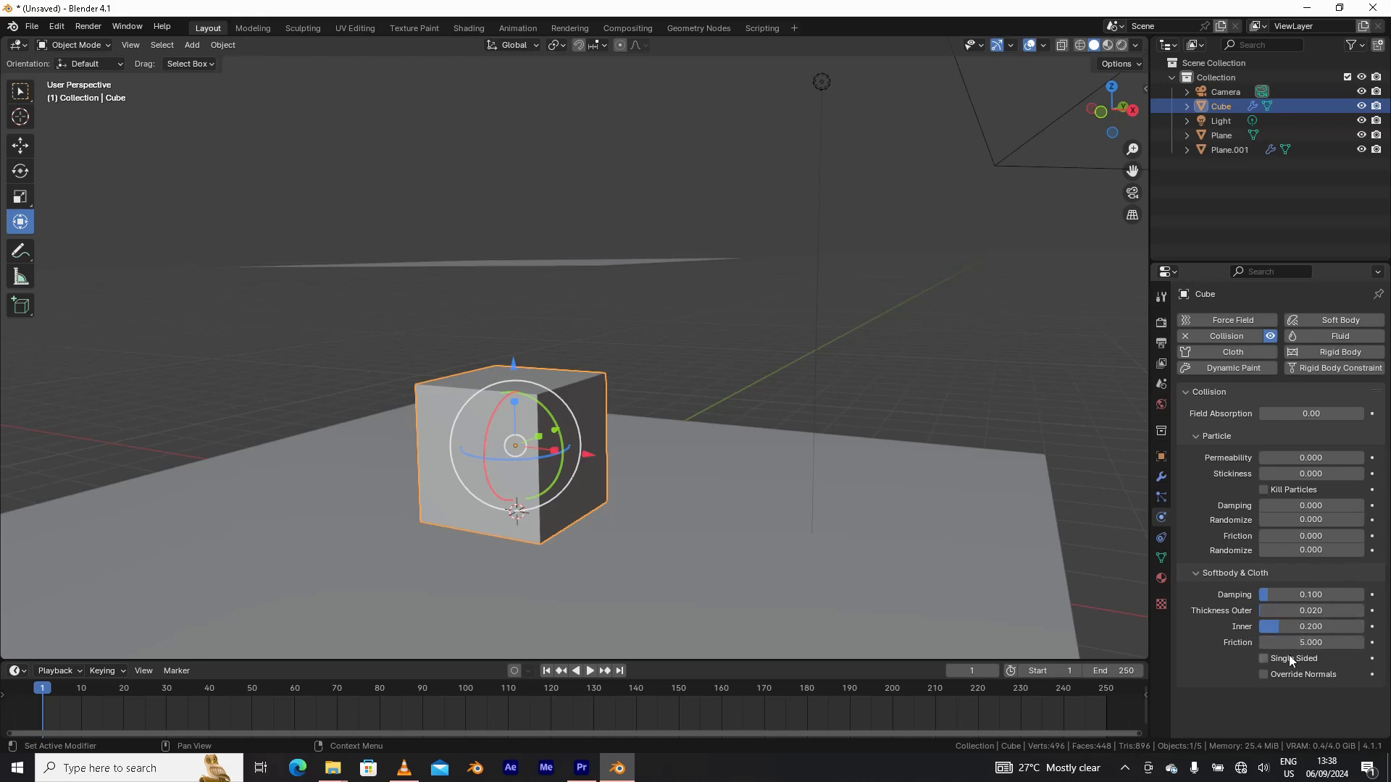
- Select the ground plane and give it Collision physics instead of Cloth
{"action": "left_click", "coordinate": [881, 471]}
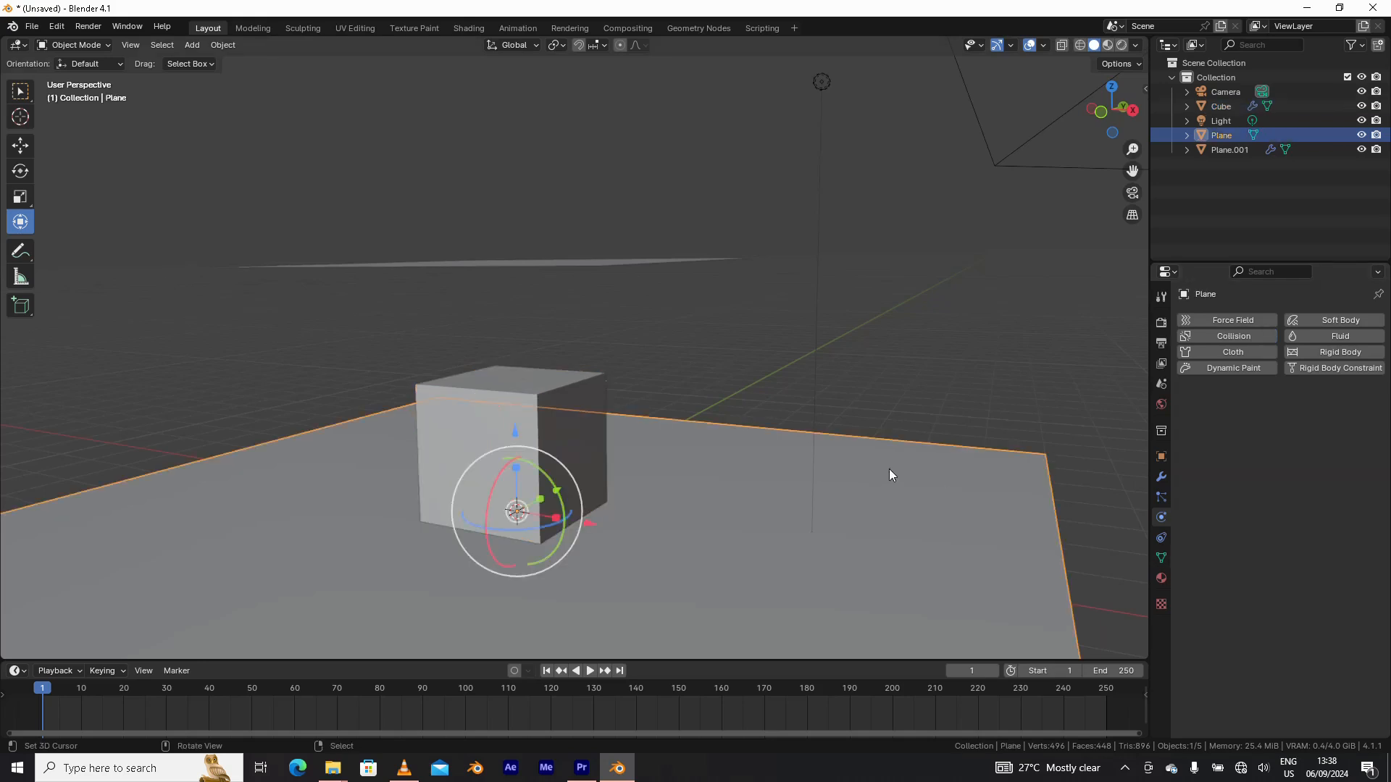
{"action": "left_click", "coordinate": [1234, 353]}
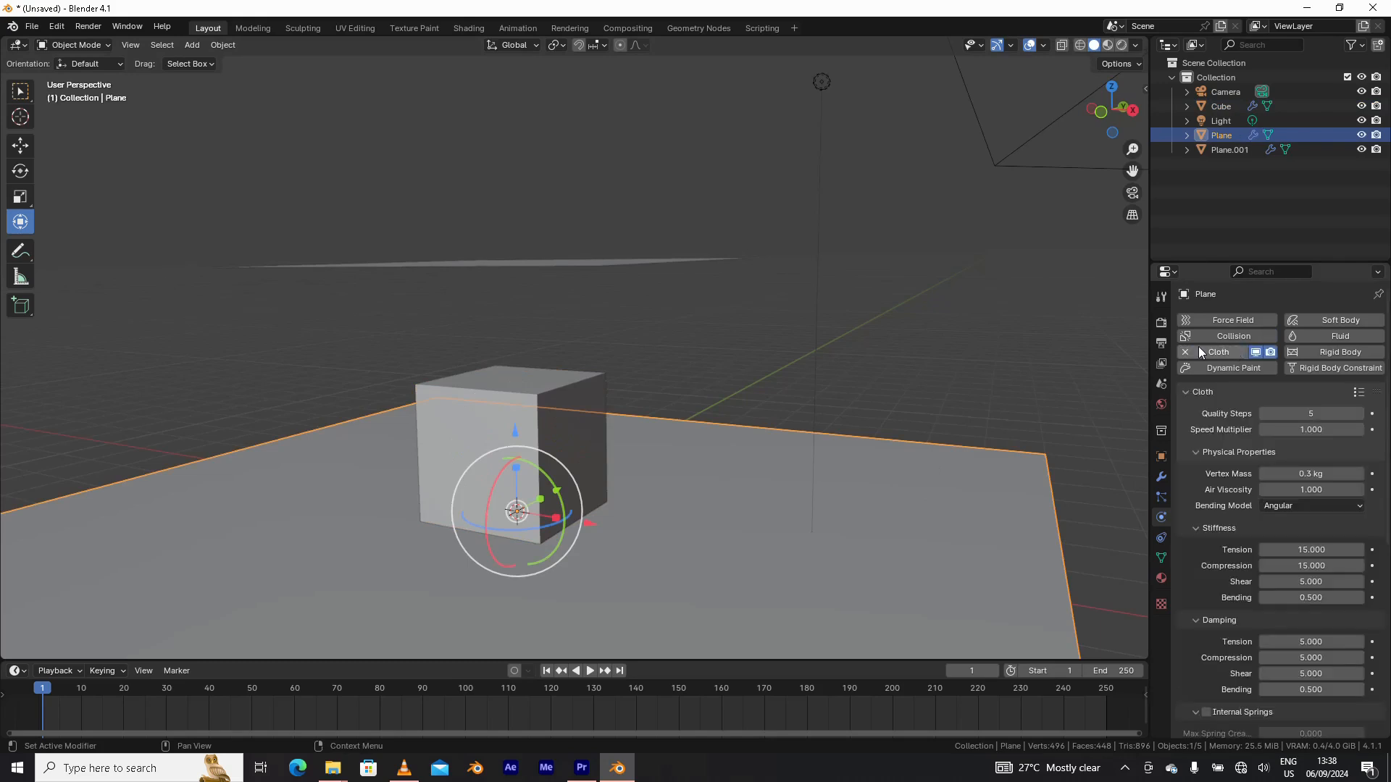
{"action": "left_click", "coordinate": [1184, 353]}
{"action": "left_click", "coordinate": [1218, 336]}
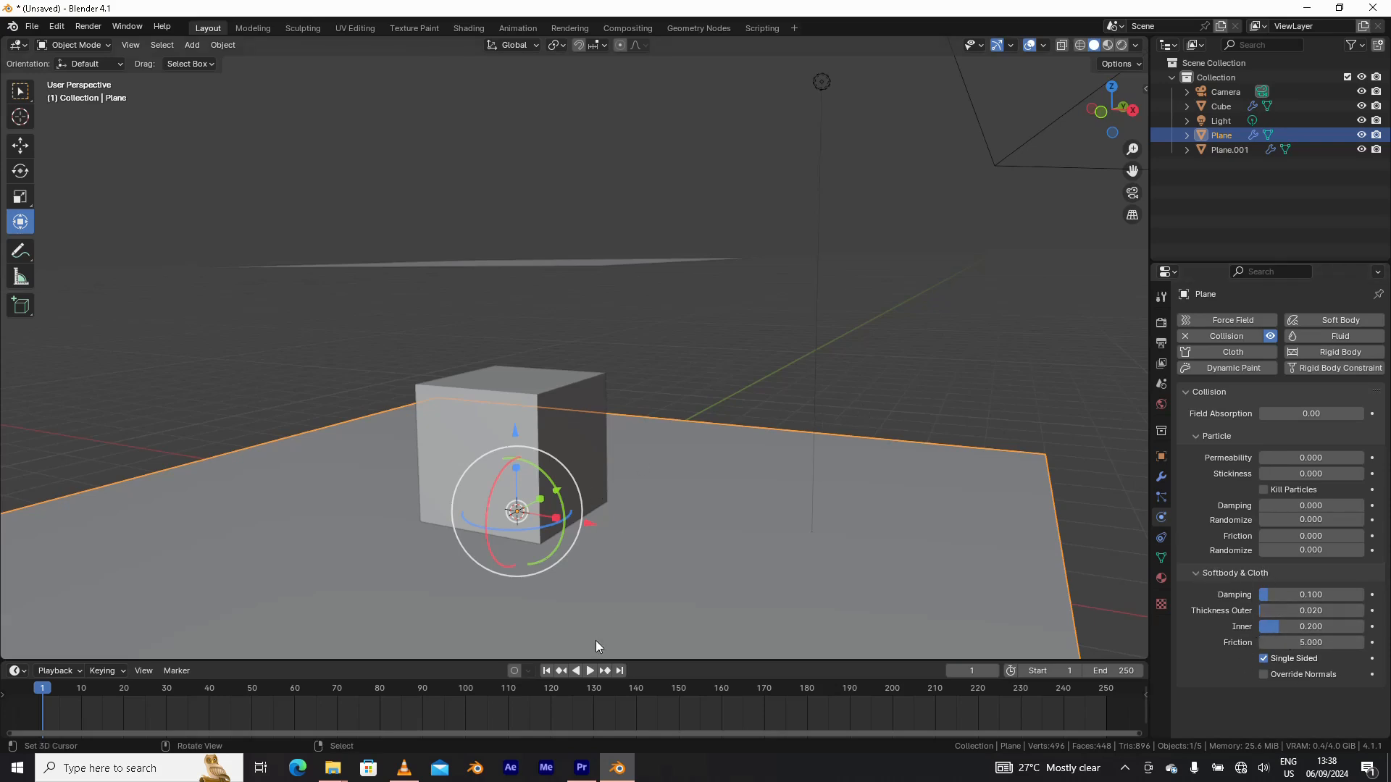
- Play the simulation from frame 1, examine how the cloth drapes over the cube and stop at about frame 167
{"action": "left_click", "coordinate": [589, 671]}
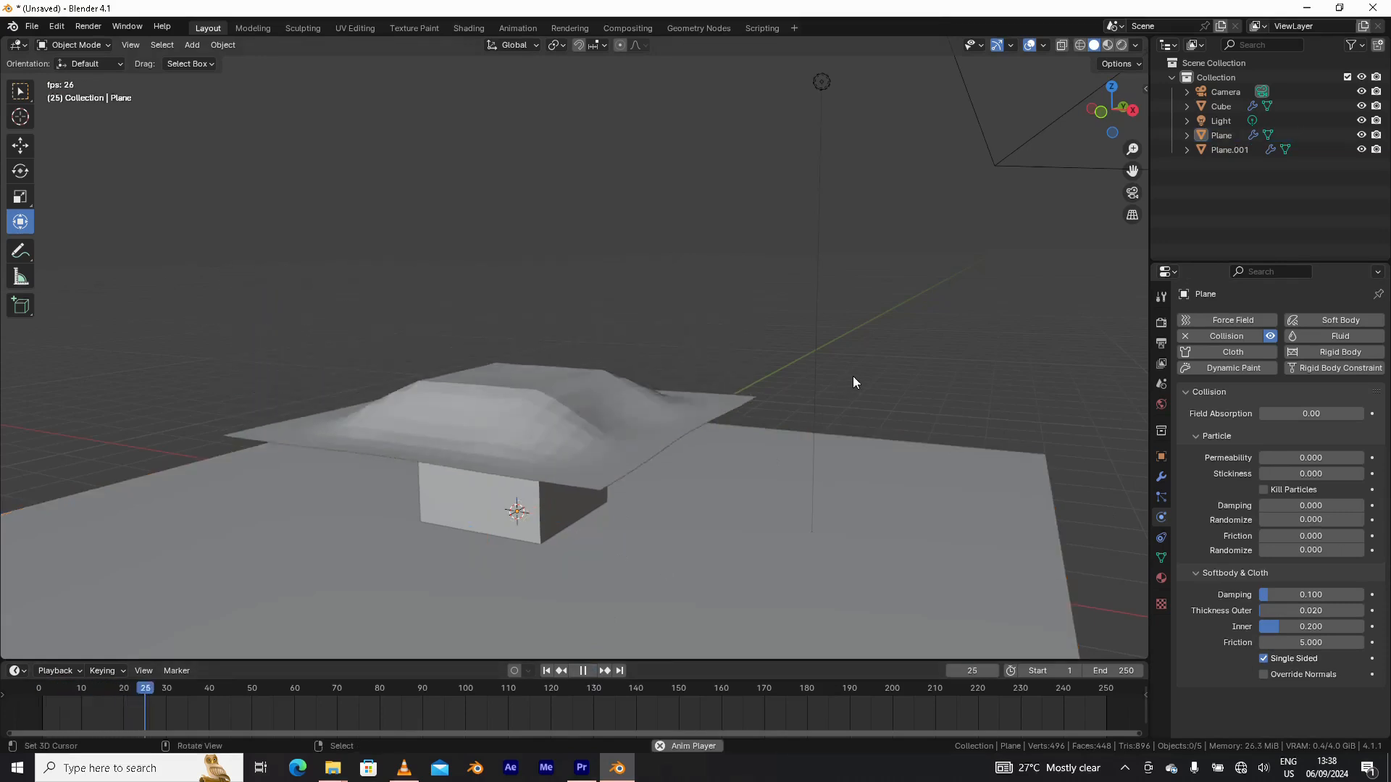
{"action": "middle_click_drag", "start_coordinate": [636, 467], "coordinate": [686, 492]}
{"action": "key", "text": "space"}
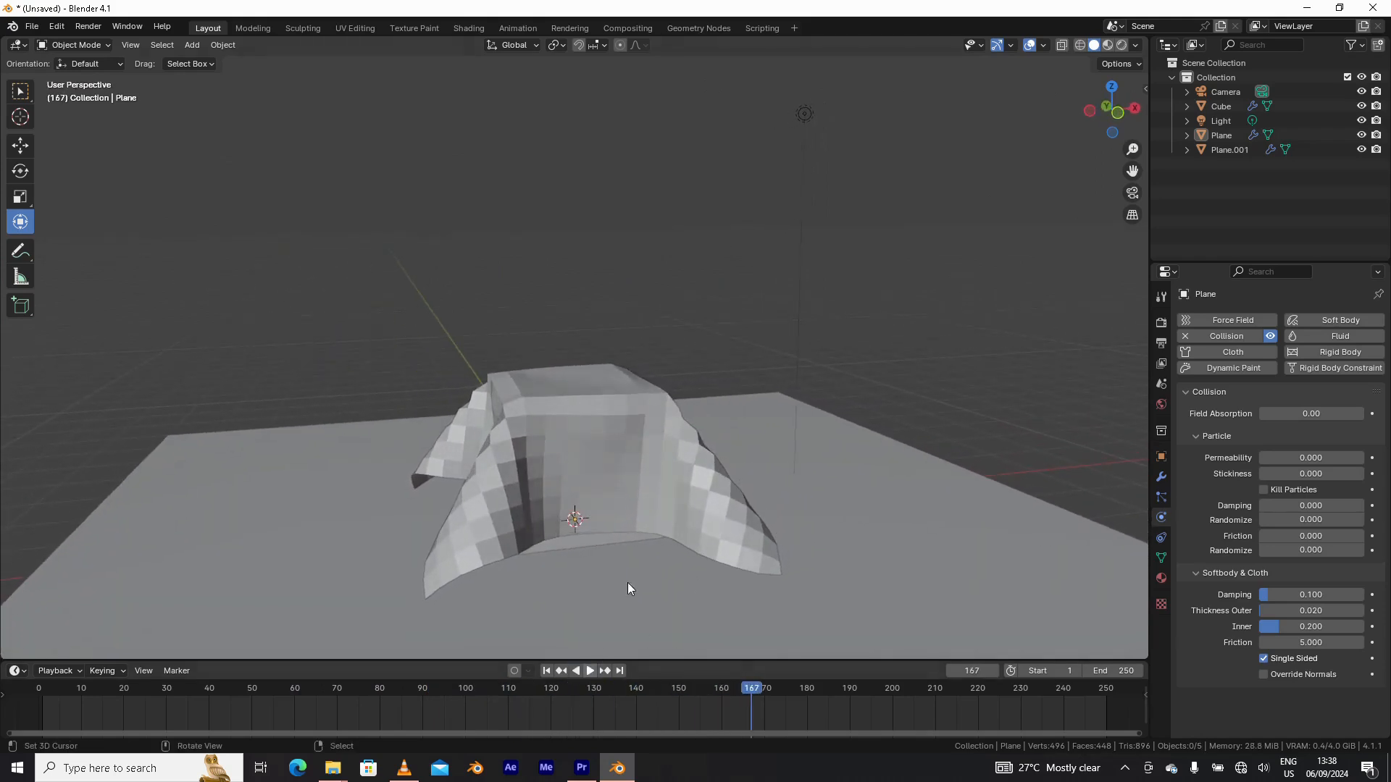
- Select the draped cloth plane and apply Shade Smooth to it
{"action": "middle_click_drag", "start_coordinate": [628, 584], "coordinate": [516, 448]}
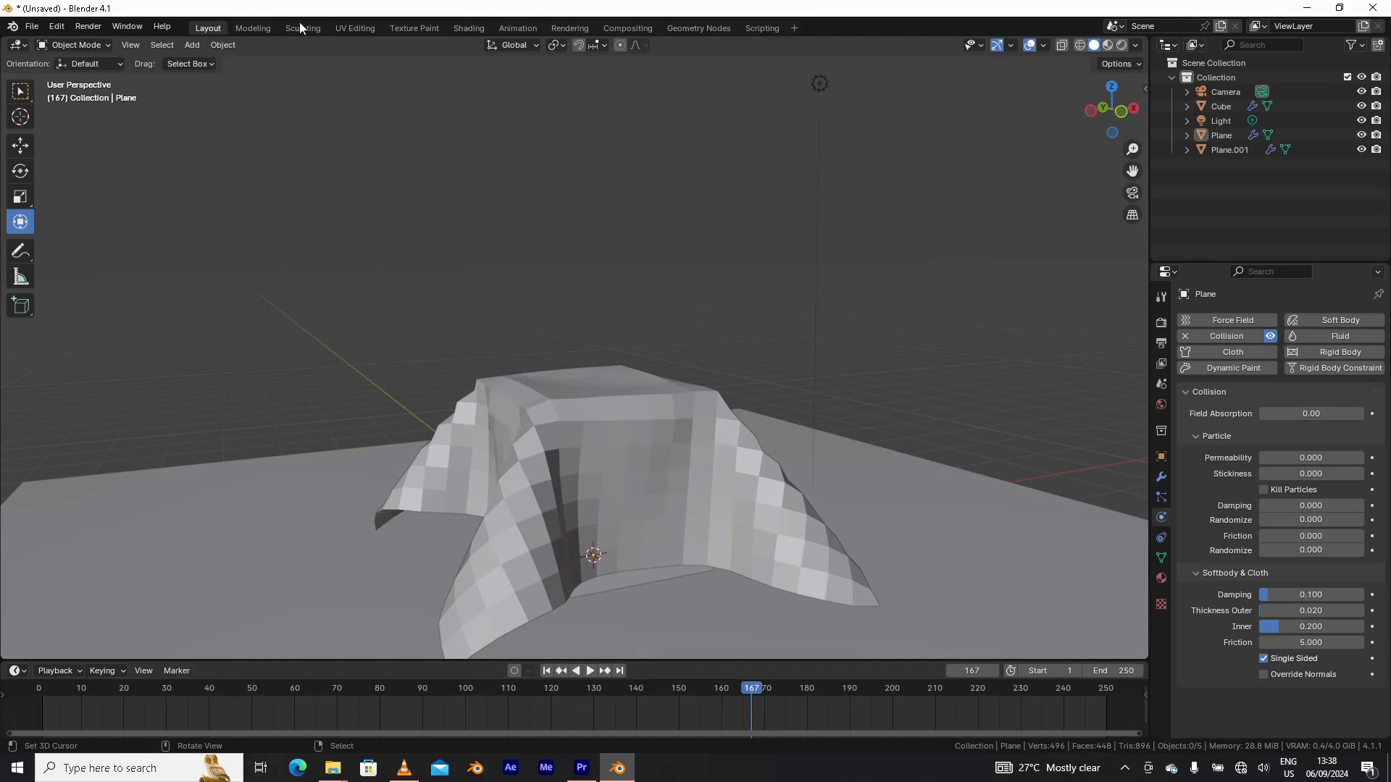
{"action": "left_click", "coordinate": [232, 46]}
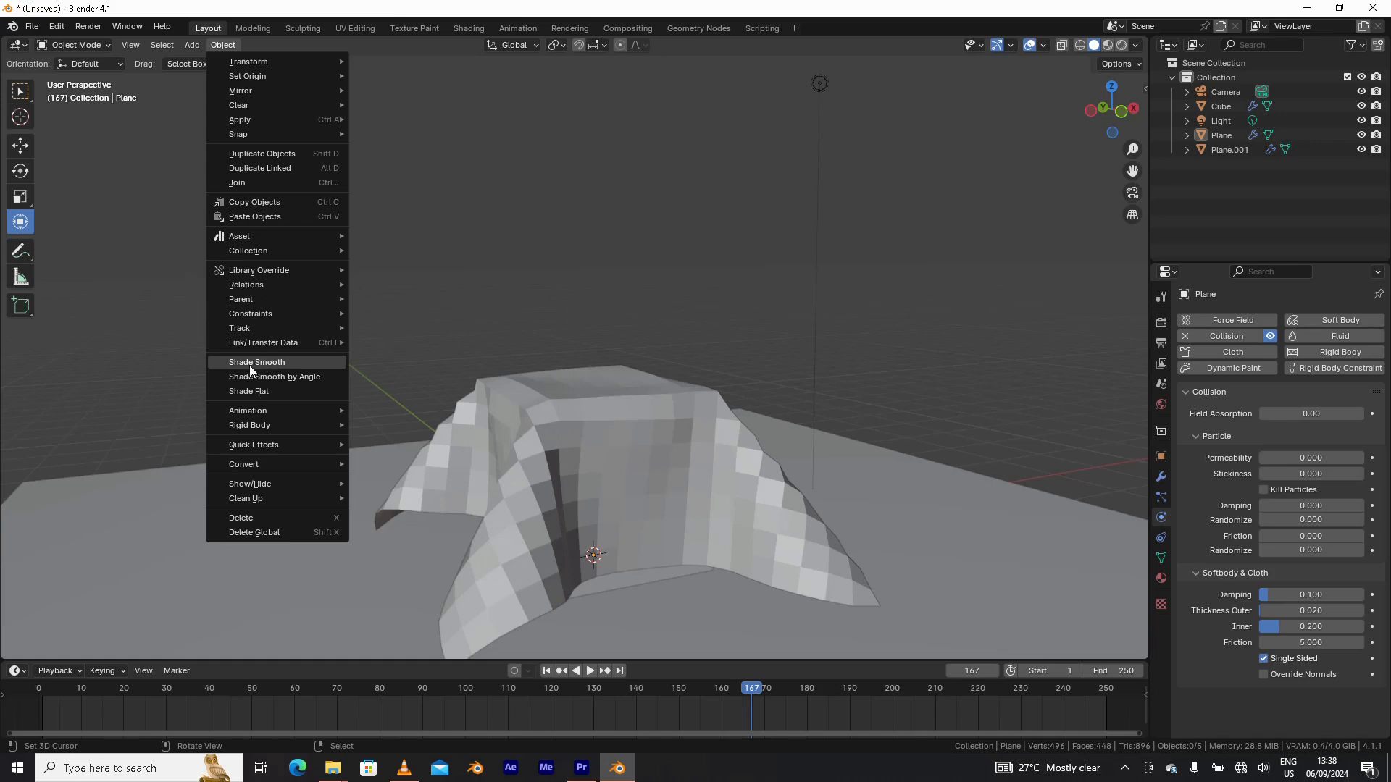
{"action": "left_click", "coordinate": [270, 363]}
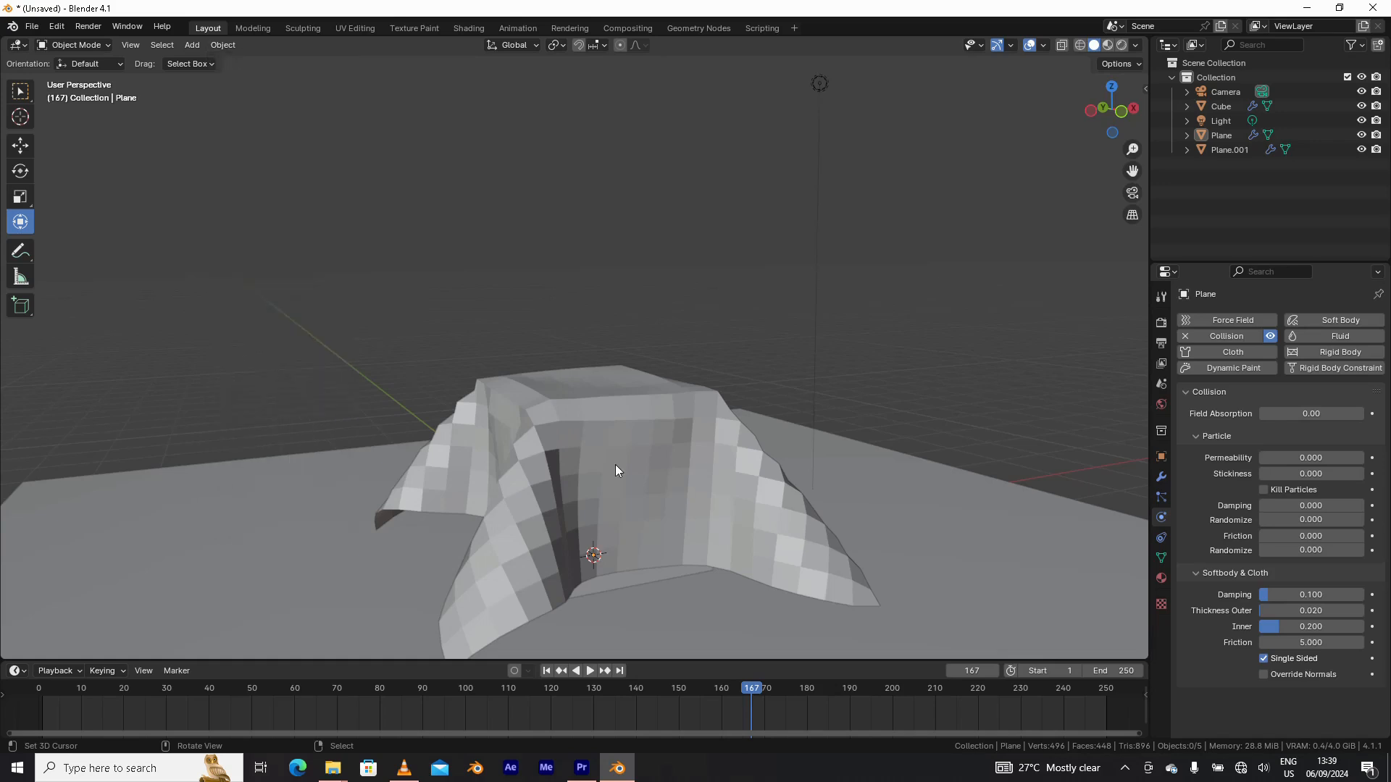
{"action": "left_click", "coordinate": [607, 417]}
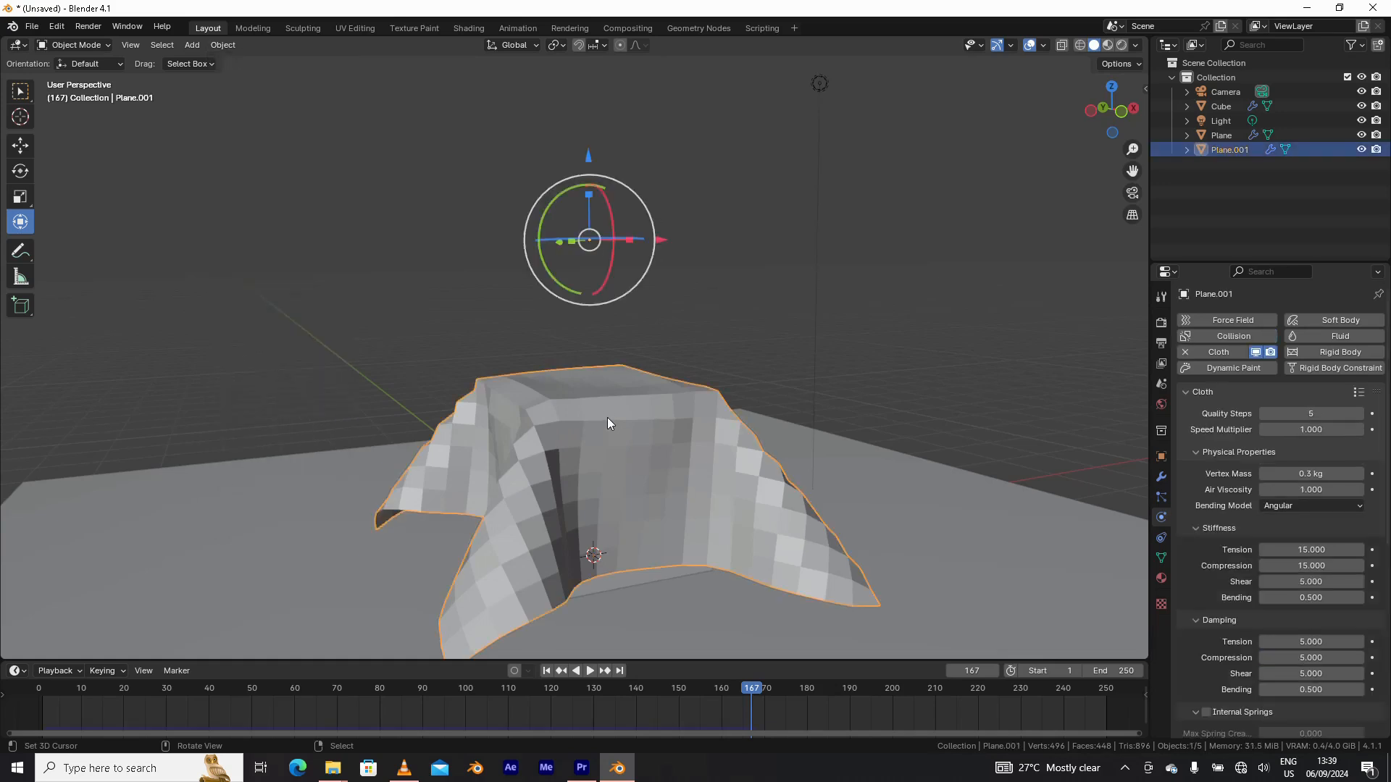
{"action": "left_click", "coordinate": [221, 45]}
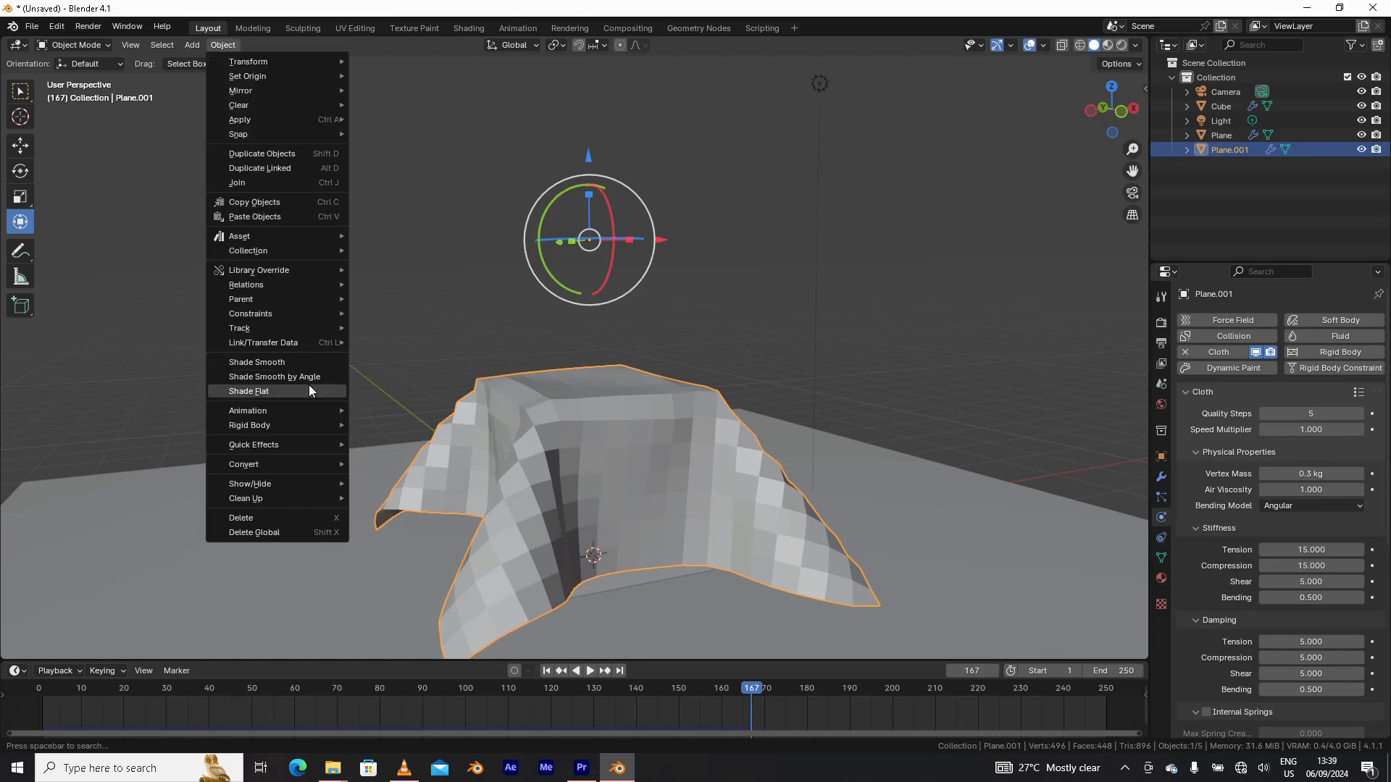
{"action": "left_click", "coordinate": [284, 362]}
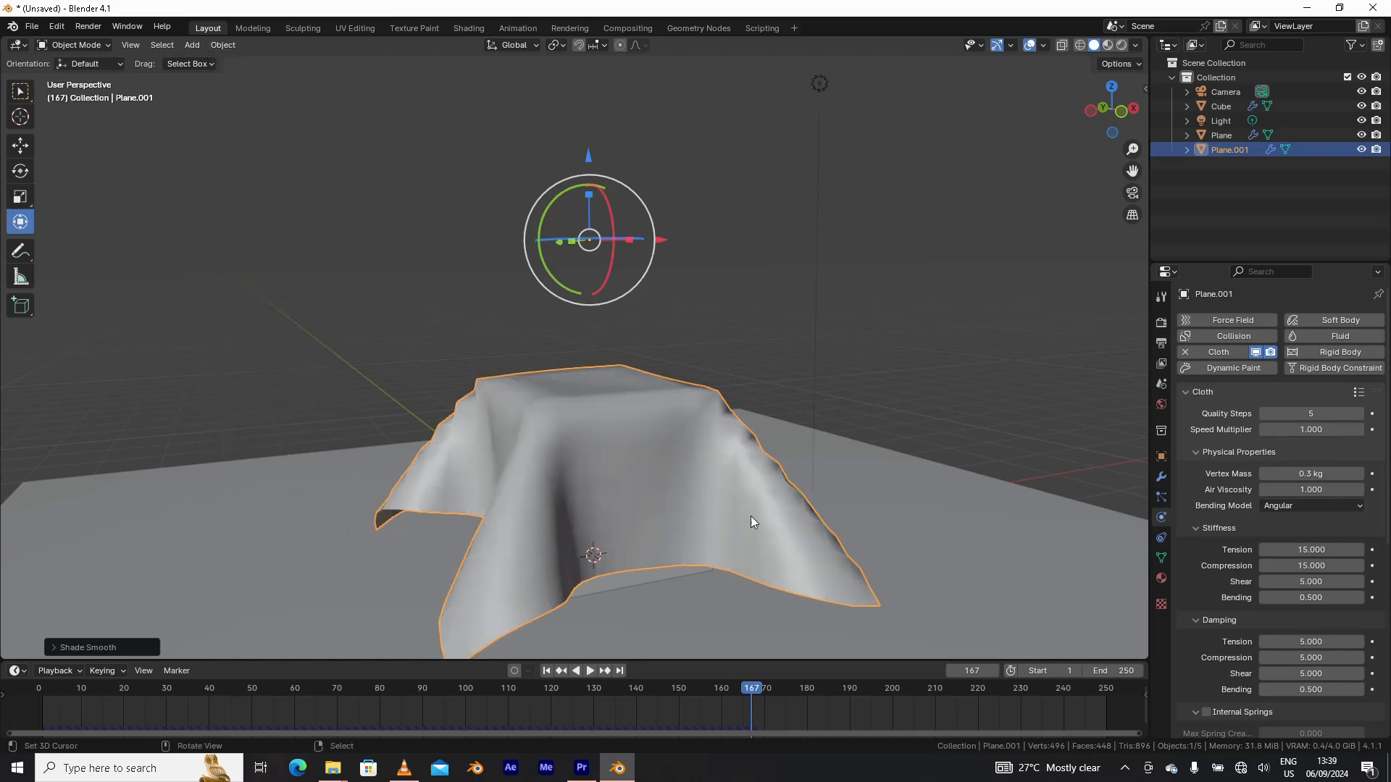
- Replay the smooth-shaded cloth simulation from frame 1, stop it and return to frame 1
{"action": "middle_click_drag", "start_coordinate": [750, 515], "coordinate": [737, 490]}
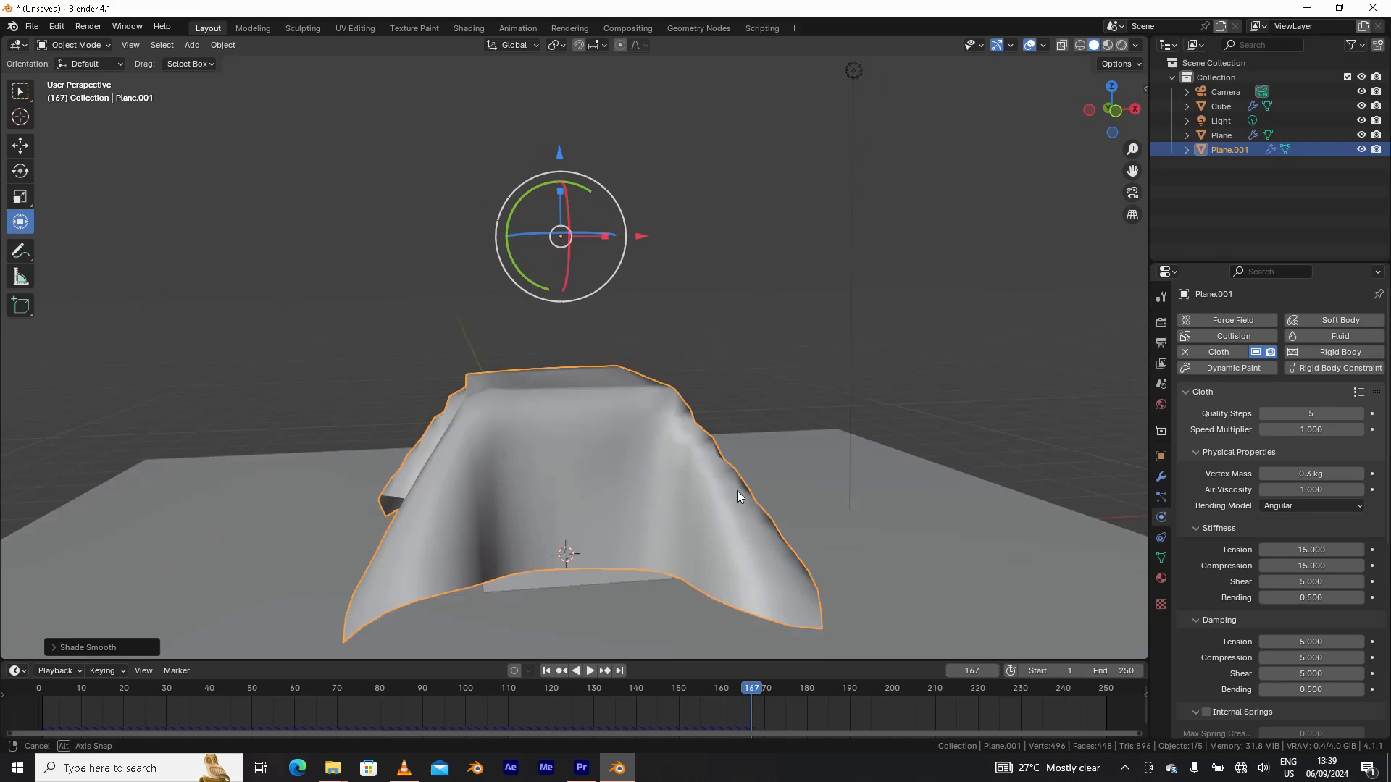
{"action": "left_click", "coordinate": [546, 670]}
{"action": "left_click", "coordinate": [587, 671]}
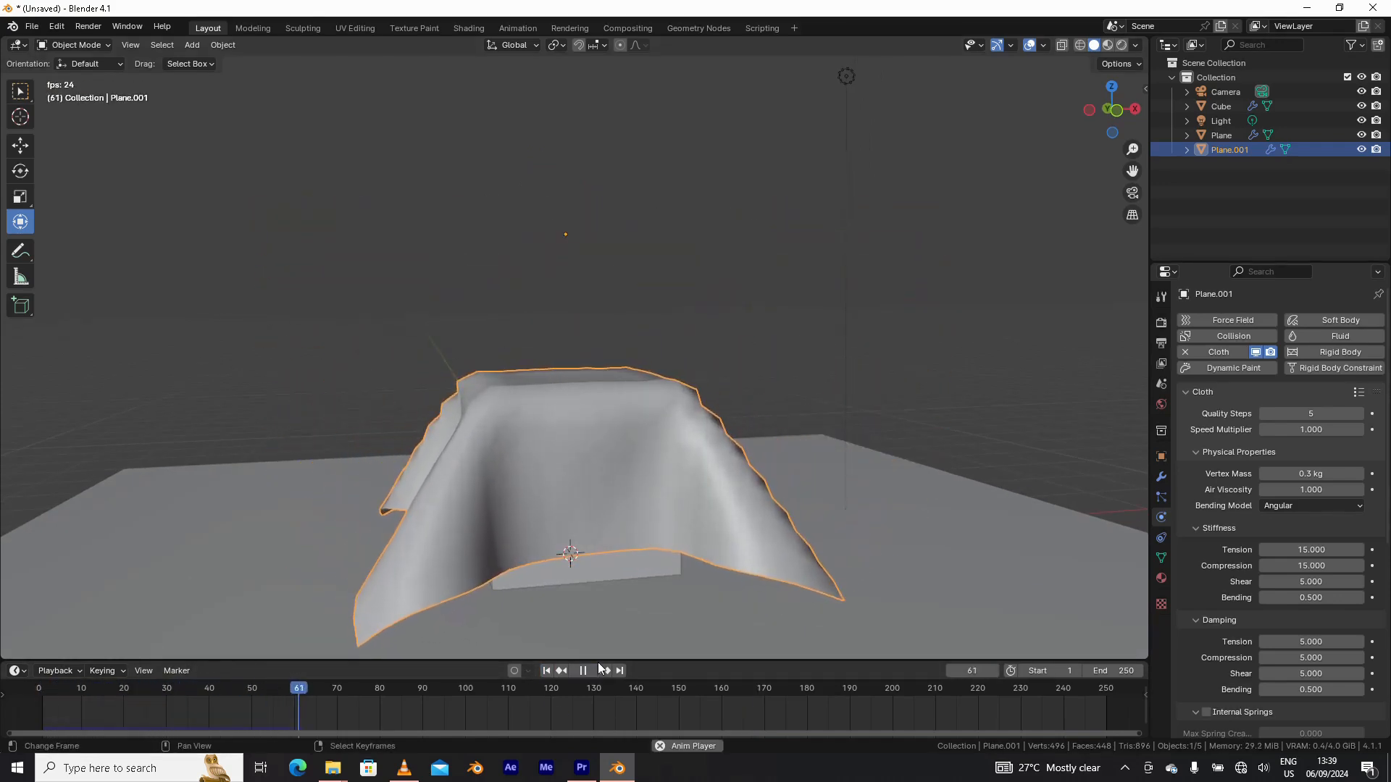
{"action": "left_click", "coordinate": [587, 670]}
{"action": "middle_click_drag", "start_coordinate": [717, 489], "coordinate": [674, 522]}
{"action": "left_click", "coordinate": [554, 670]}
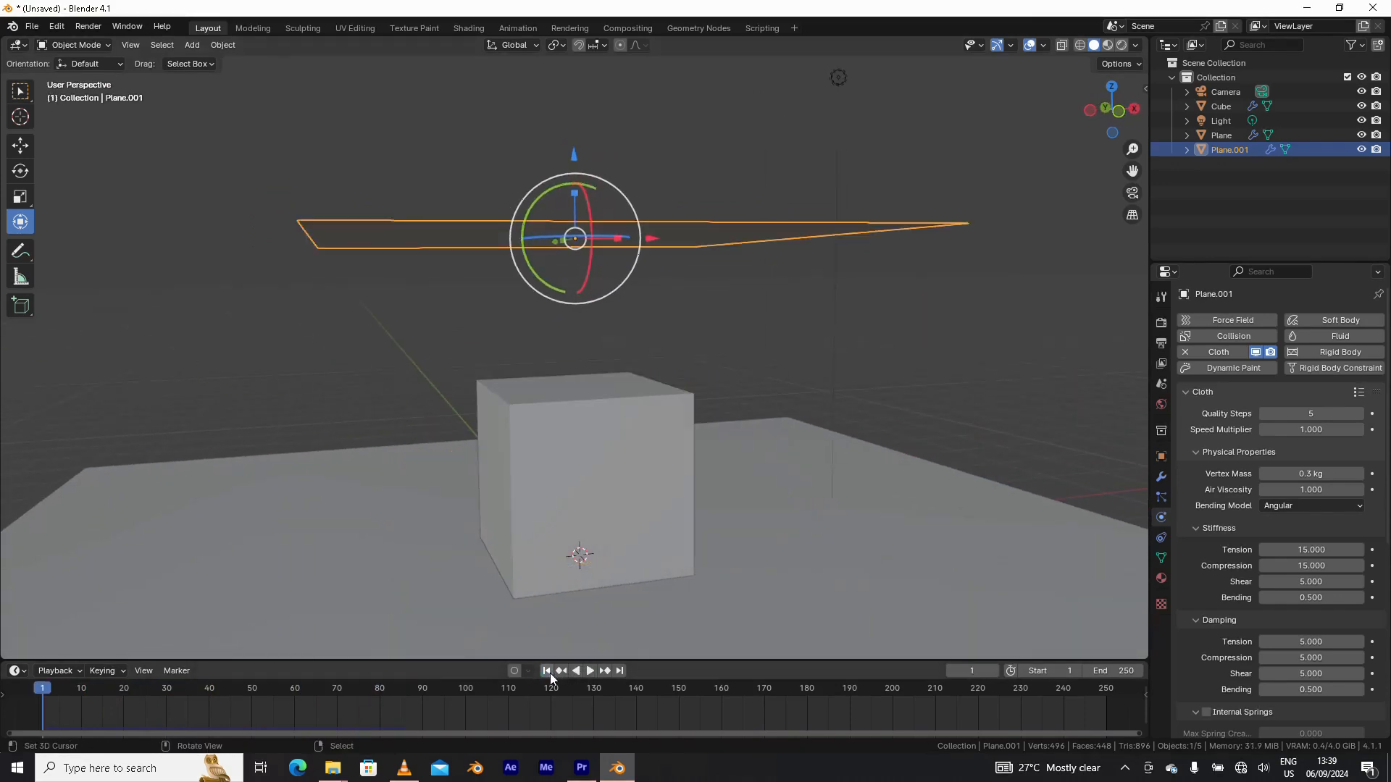
- Examine the cloth plane's mesh grid in Edit Mode from several angles, and return to Object Mode
{"action": "mouse_move", "coordinate": [630, 420]}
{"action": "middle_mouse_down"}
{"action": "mouse_move", "coordinate": [615, 456]}
{"action": "mouse_move", "coordinate": [607, 430]}
{"action": "middle_mouse_up"}
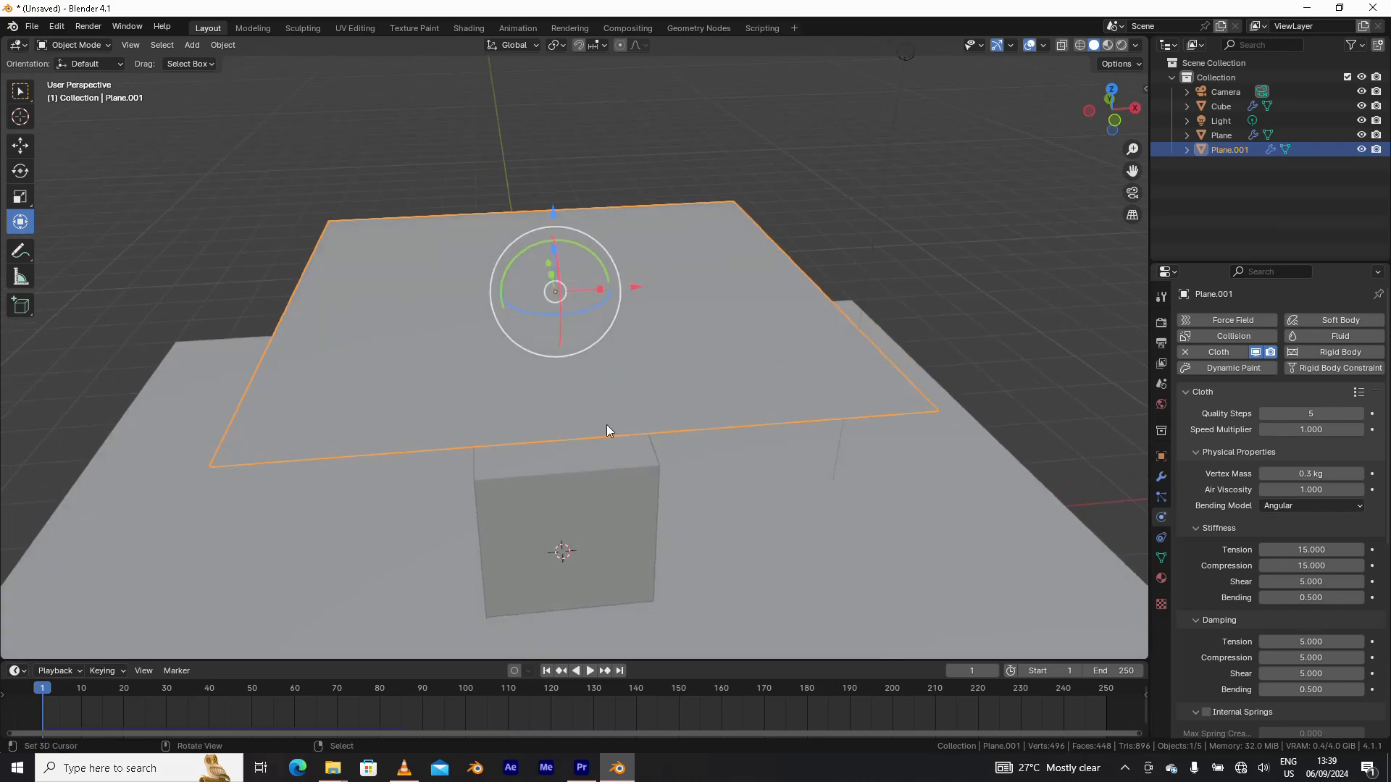
{"action": "key", "text": "ctrl+Tab"}
{"action": "left_click", "coordinate": [570, 206]}
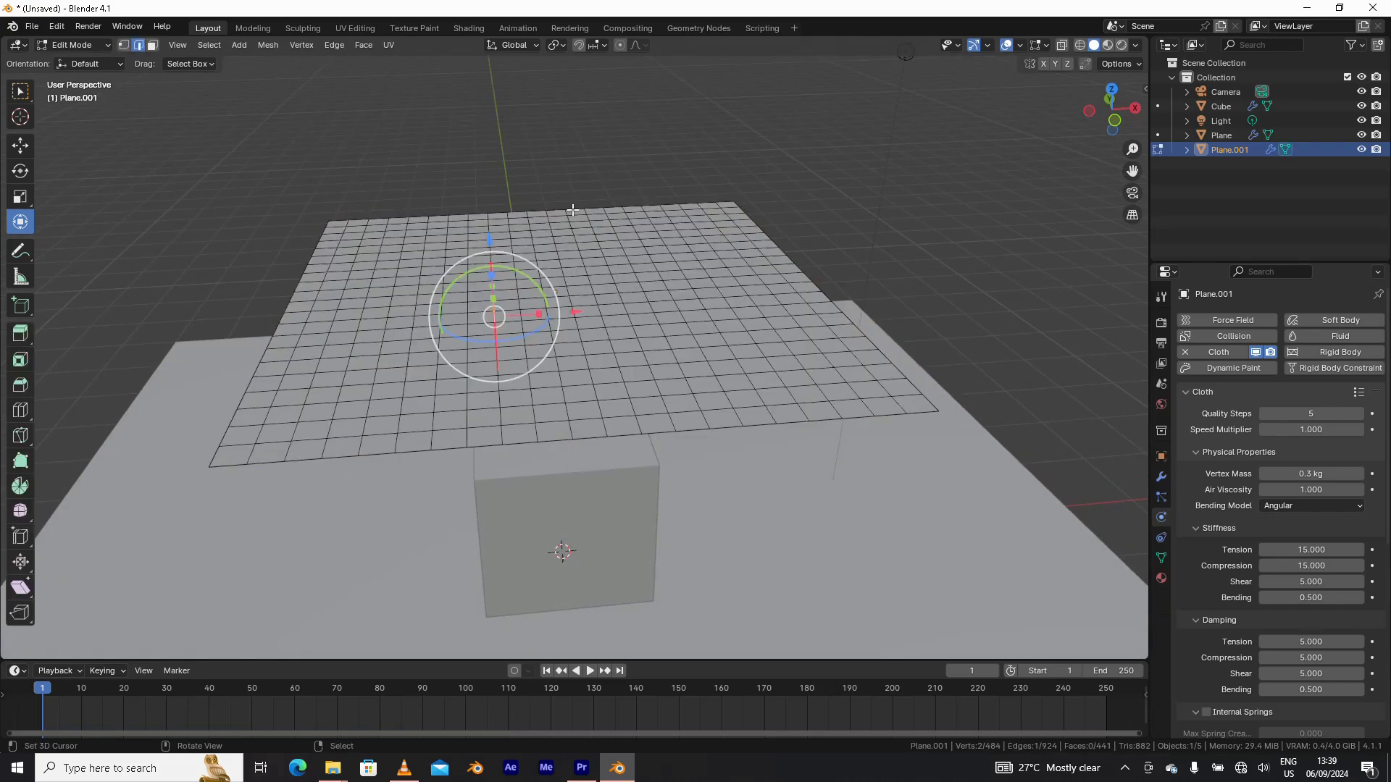
{"action": "middle_click_drag", "start_coordinate": [541, 326], "coordinate": [593, 219]}
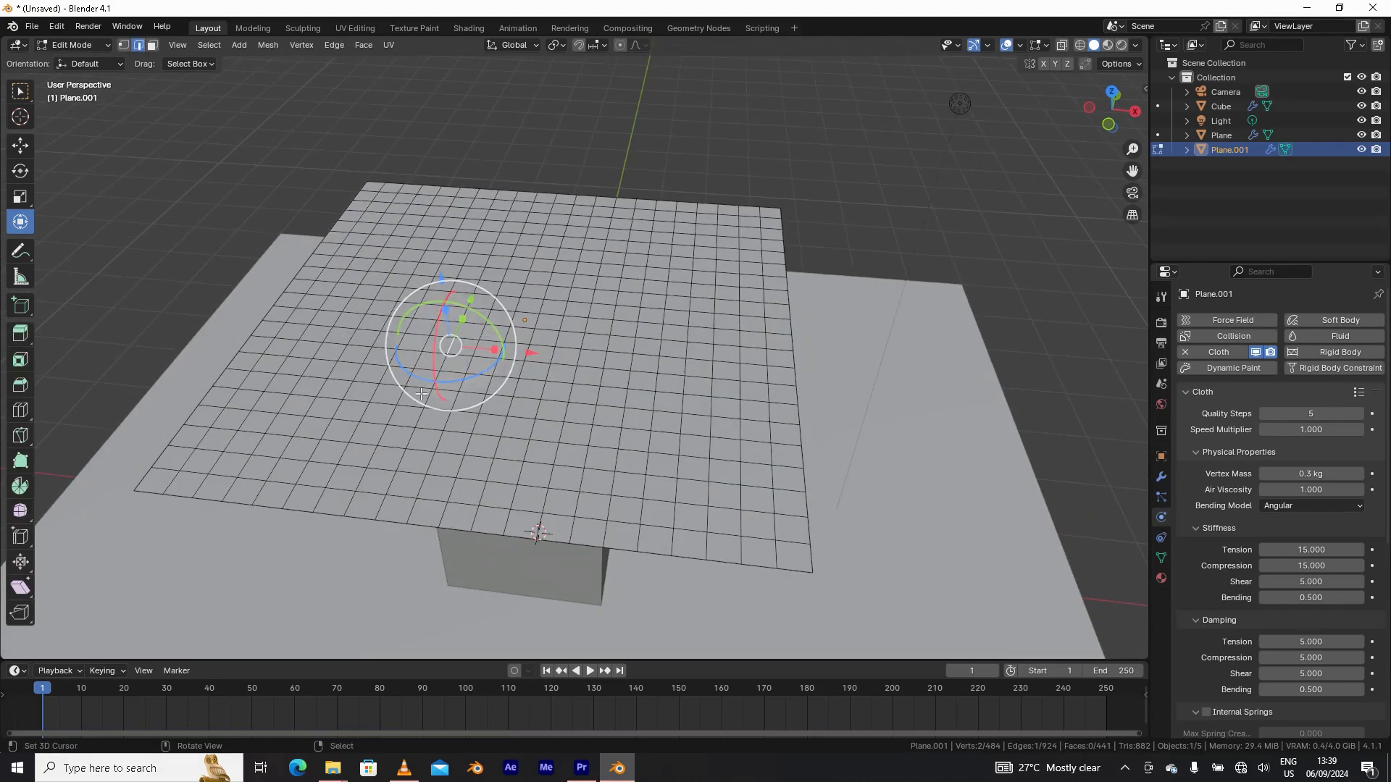
{"action": "middle_click_drag", "start_coordinate": [513, 450], "coordinate": [542, 356]}
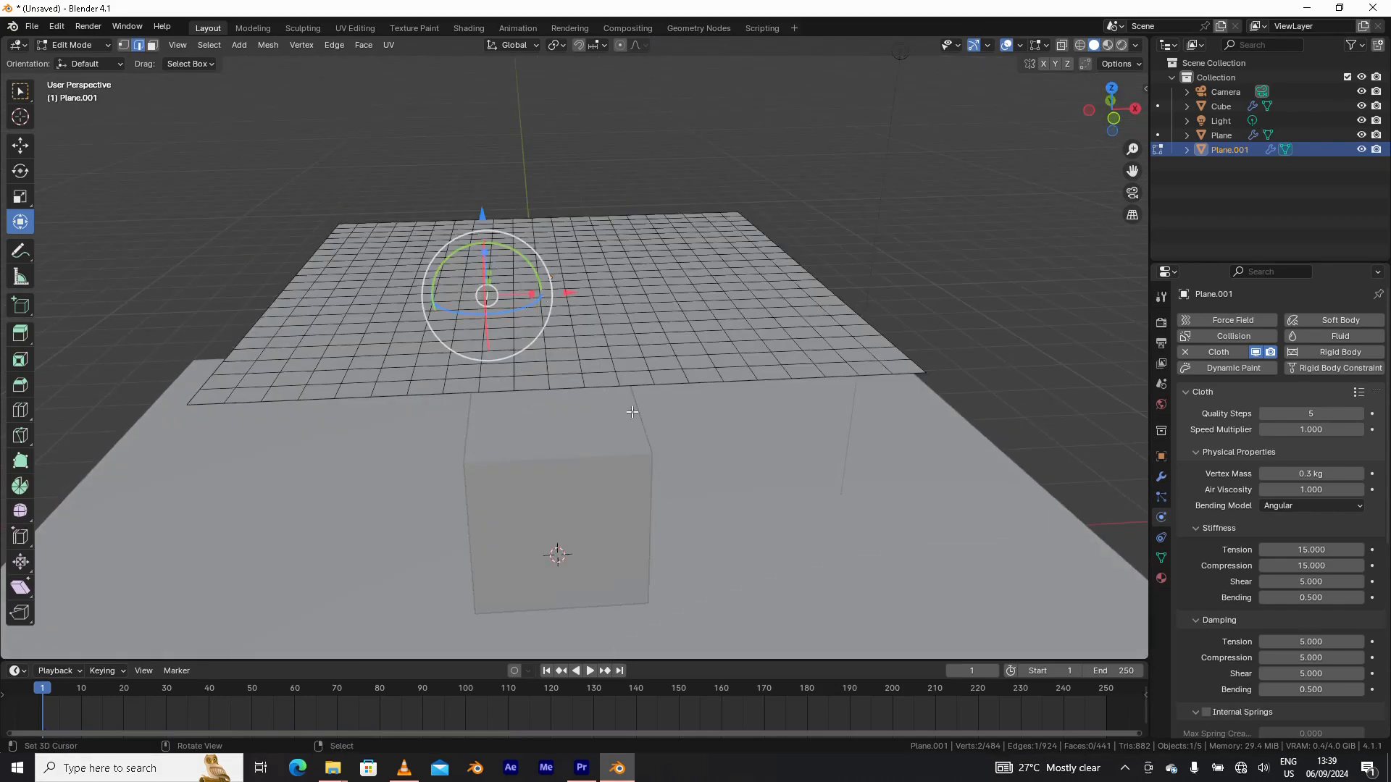
{"action": "key", "text": "ctrl+Tab"}
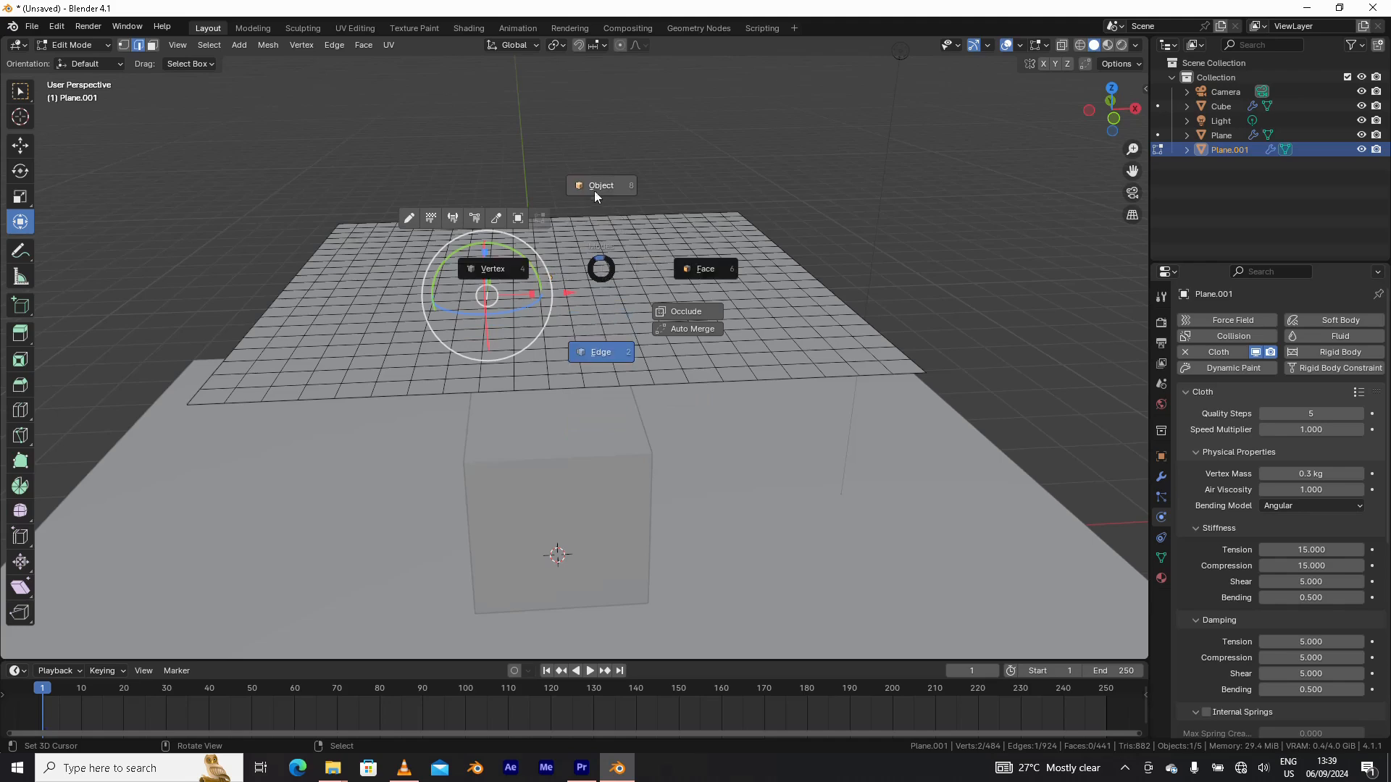
{"action": "left_click", "coordinate": [597, 188]}
{"action": "mouse_move", "coordinate": [728, 467]}
{"action": "middle_mouse_down"}
{"action": "mouse_move", "coordinate": [744, 431]}
{"action": "mouse_move", "coordinate": [746, 448]}
{"action": "middle_mouse_up"}
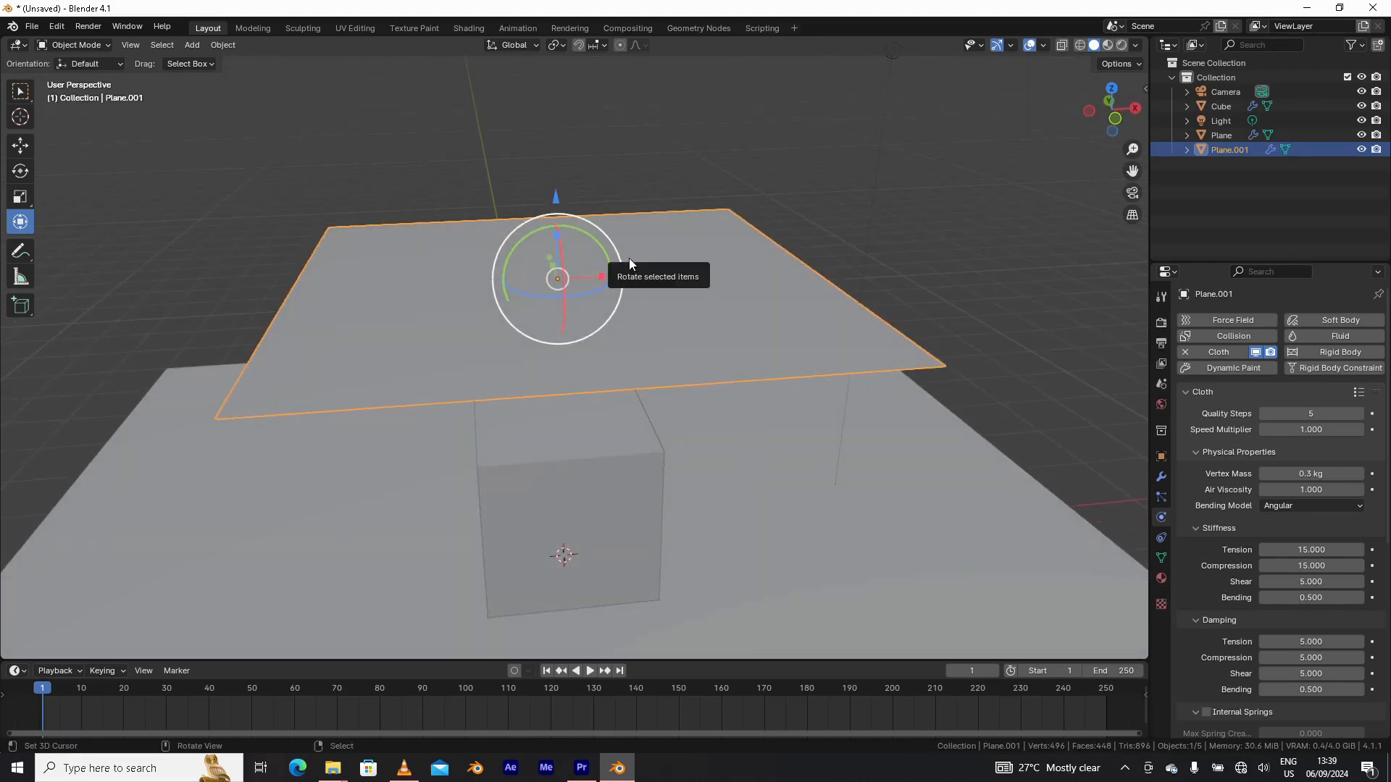
- Put the cloth plane into Edit Mode with its whole grid in view
{"action": "key", "text": "ctrl+Tab"}
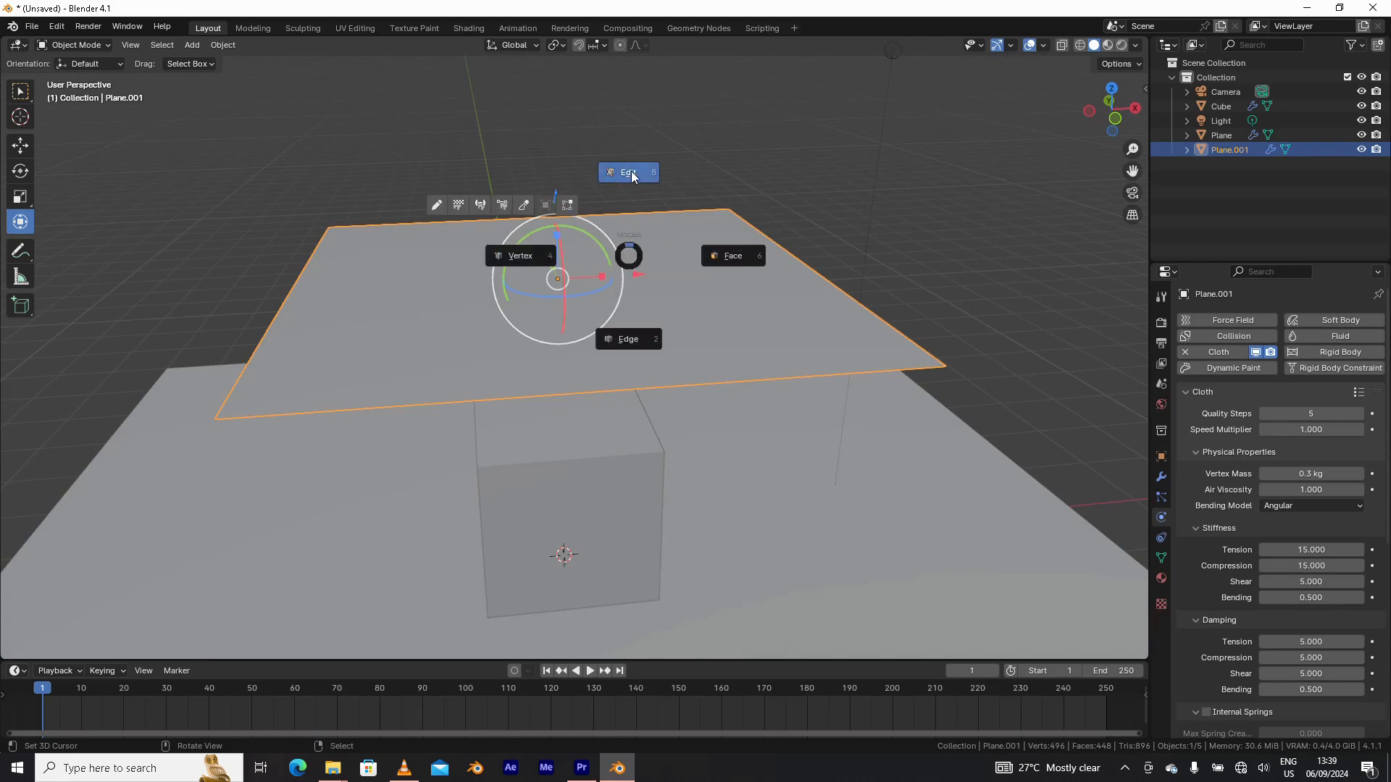
{"action": "left_click", "coordinate": [633, 204]}
{"action": "middle_click_drag", "start_coordinate": [628, 272], "coordinate": [623, 282]}
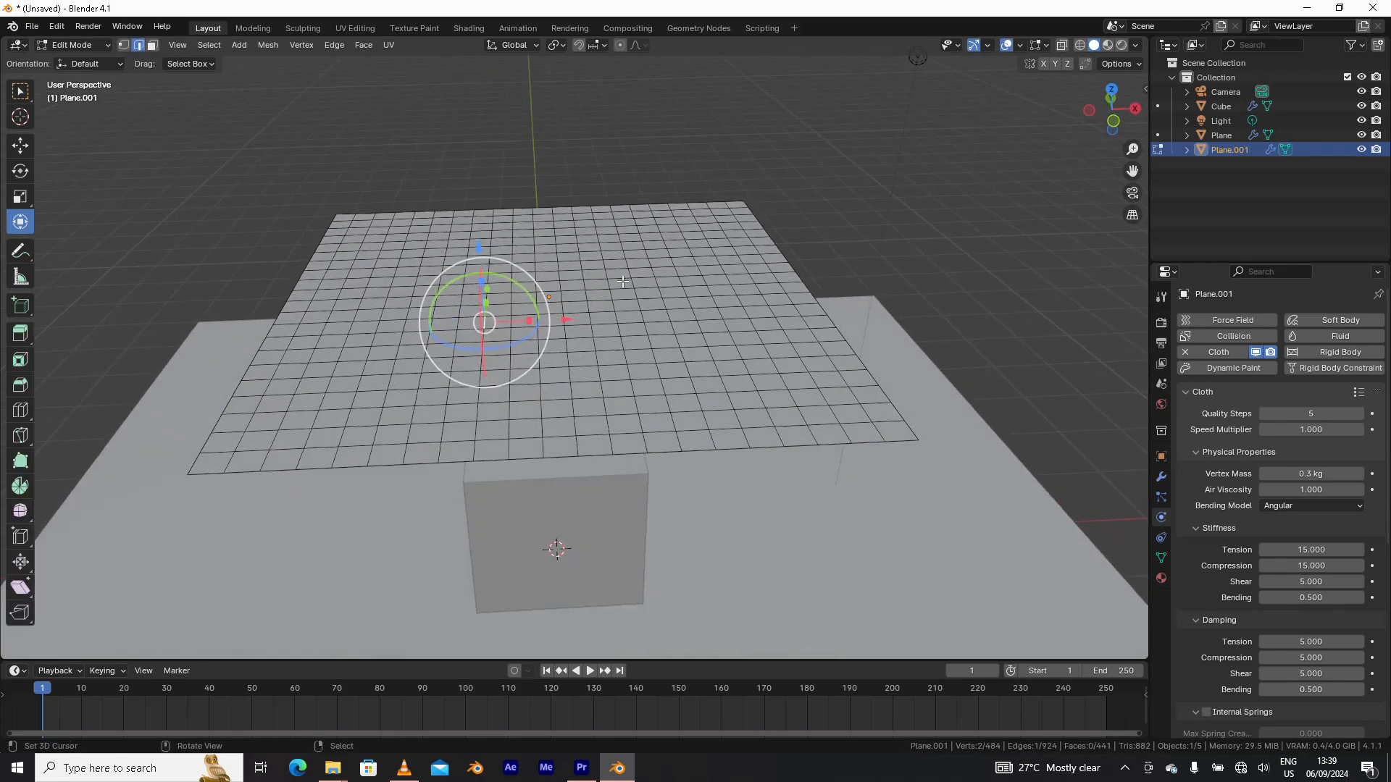
- Try to subdivide the cloth plane with only a single edge selected, and undo the subdivision
{"action": "right_click", "coordinate": [530, 322]}
{"action": "key", "text": "ctrl+r"}
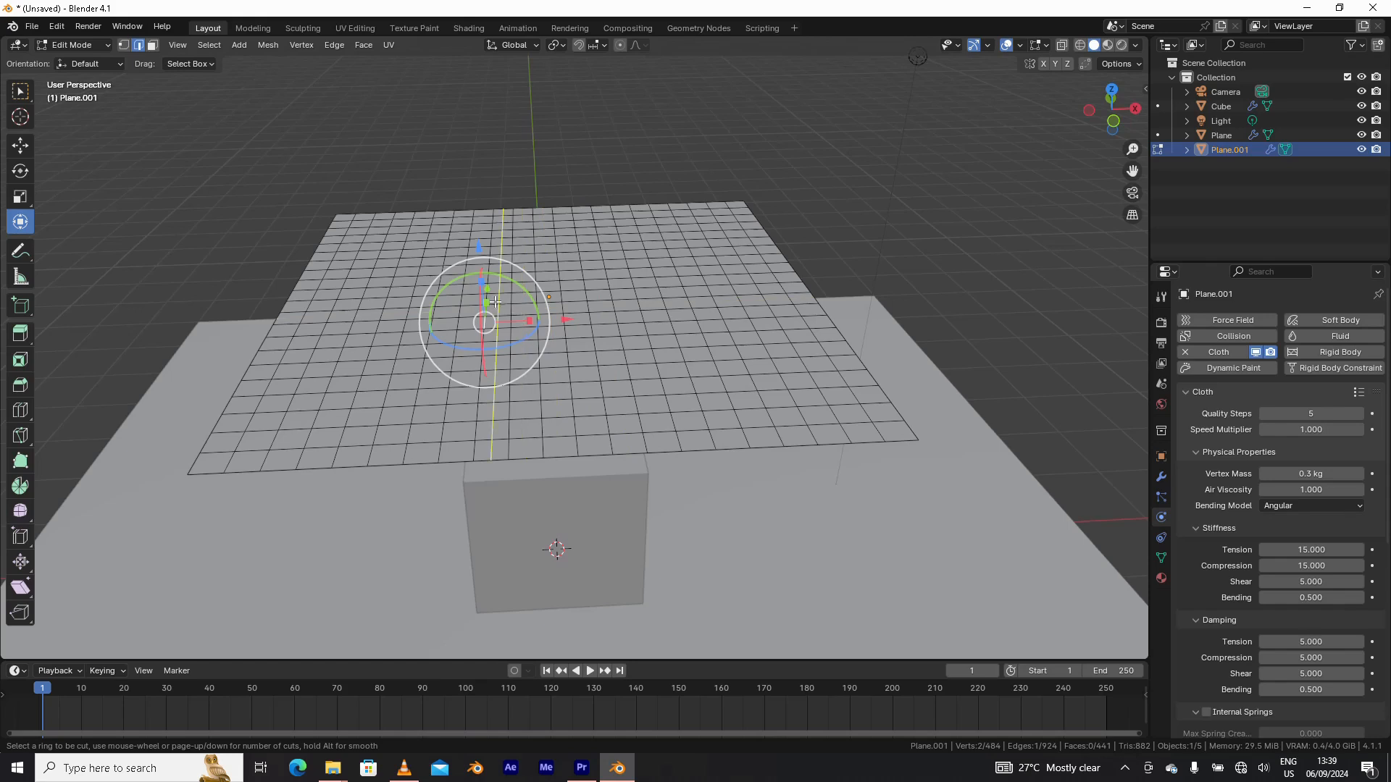
{"action": "key", "text": "Escape"}
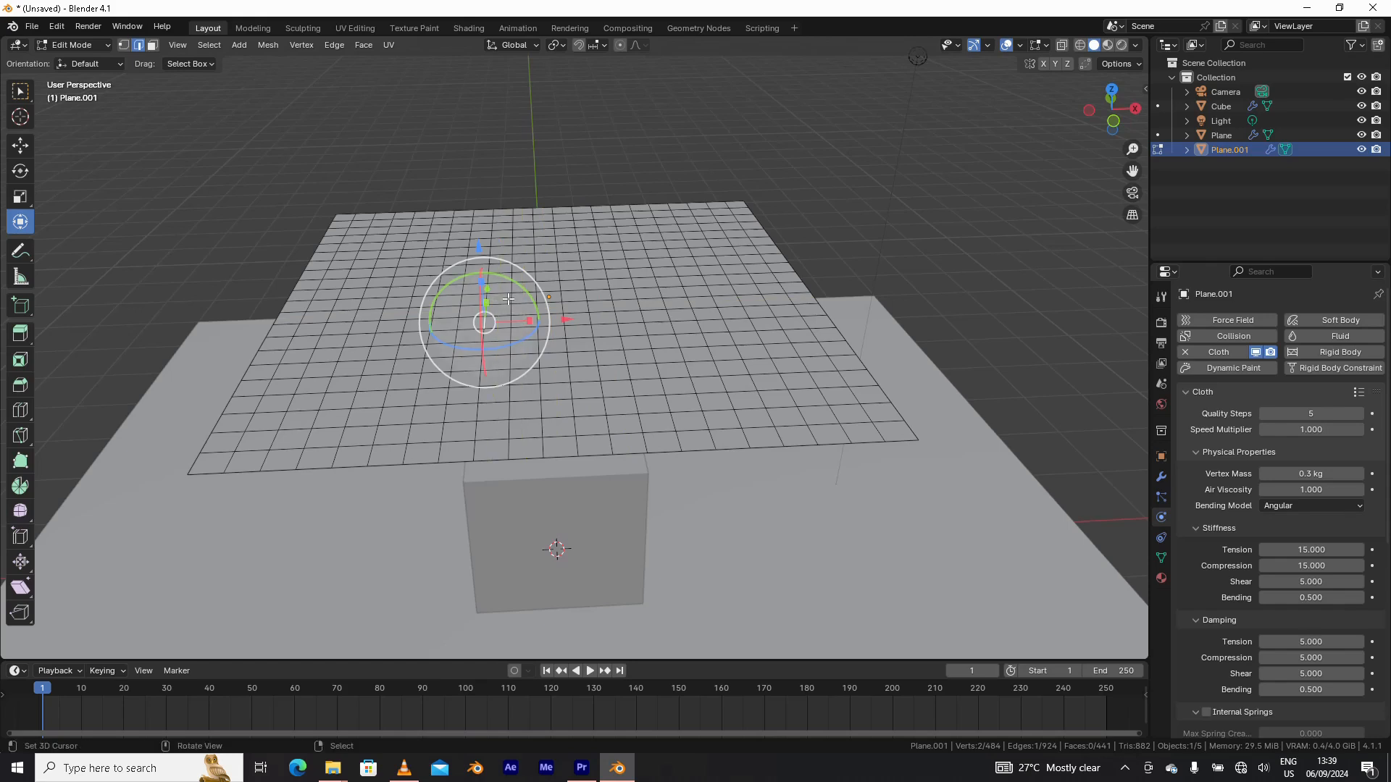
{"action": "right_click", "coordinate": [558, 297]}
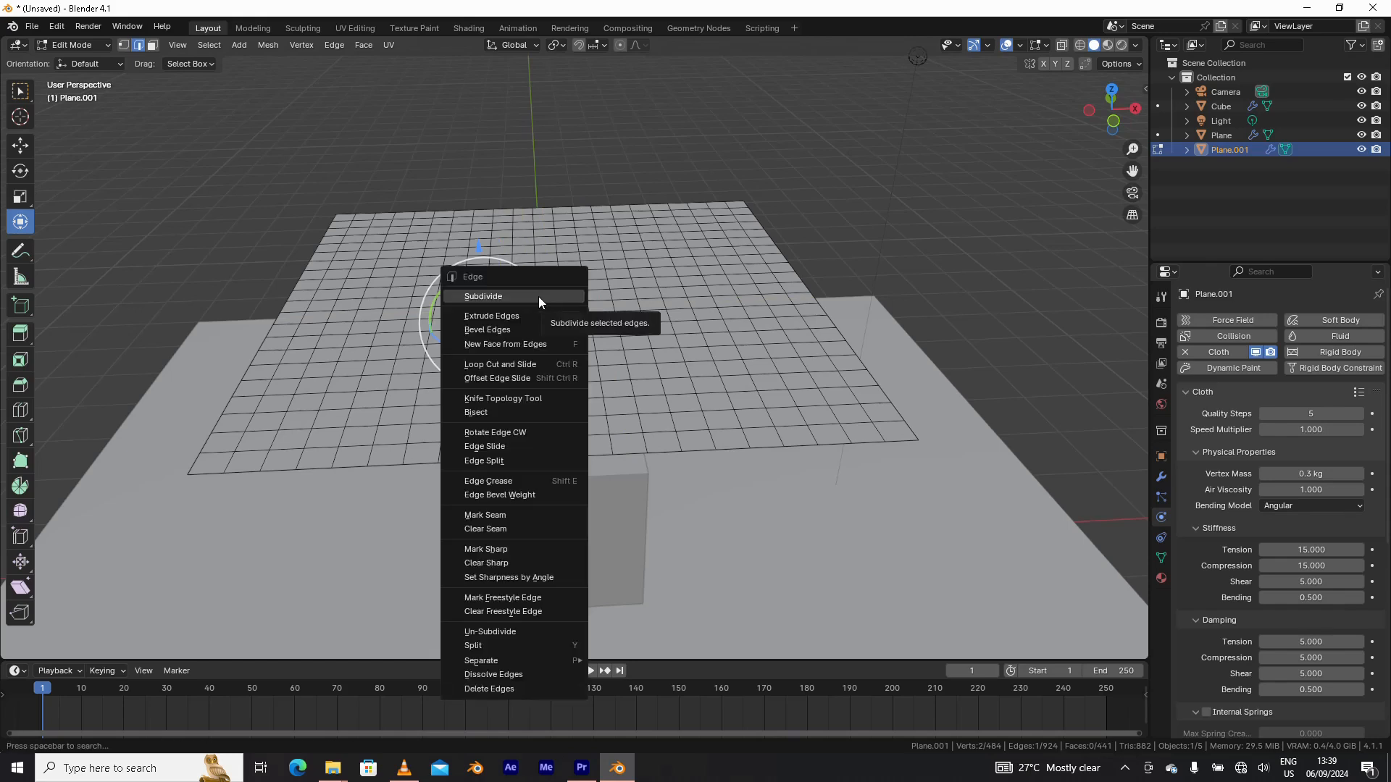
{"action": "left_click", "coordinate": [537, 297]}
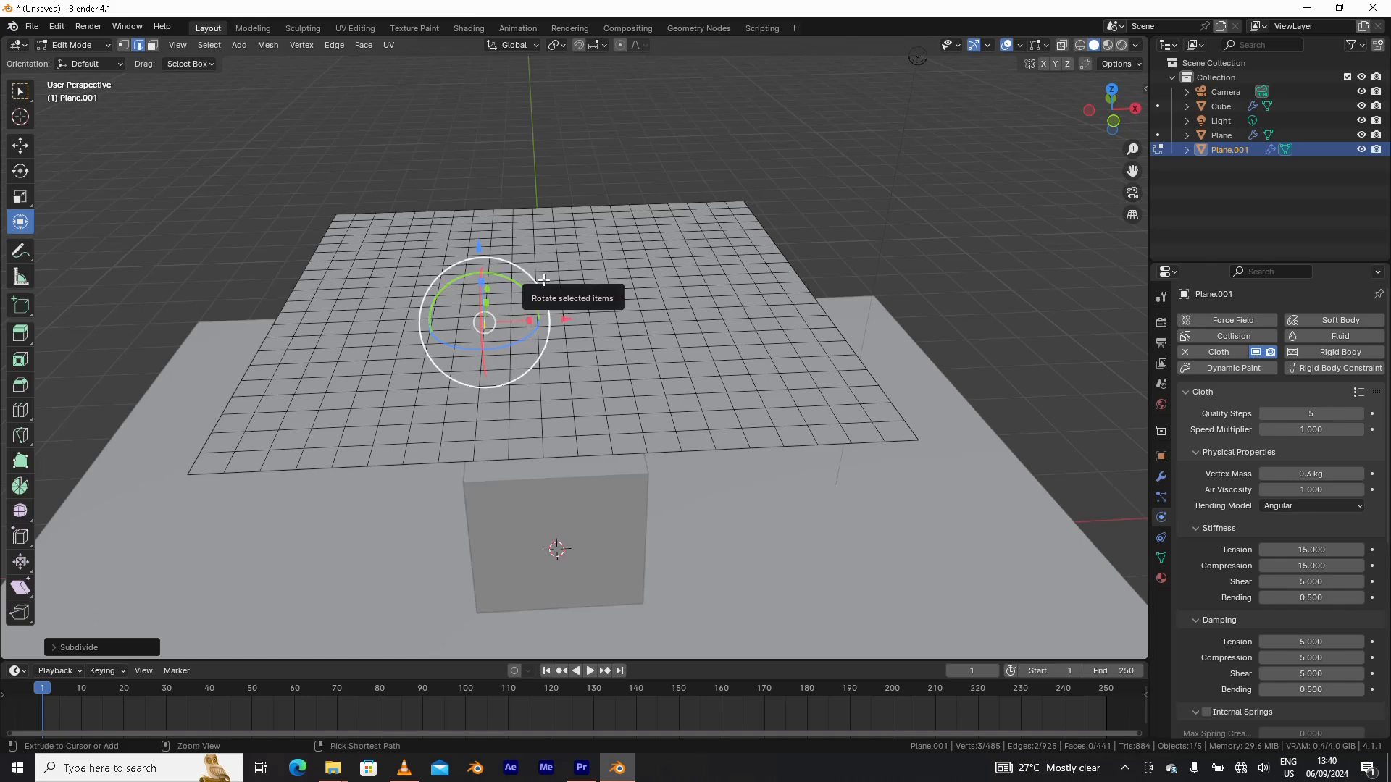
{"action": "key", "text": "ctrl+z"}
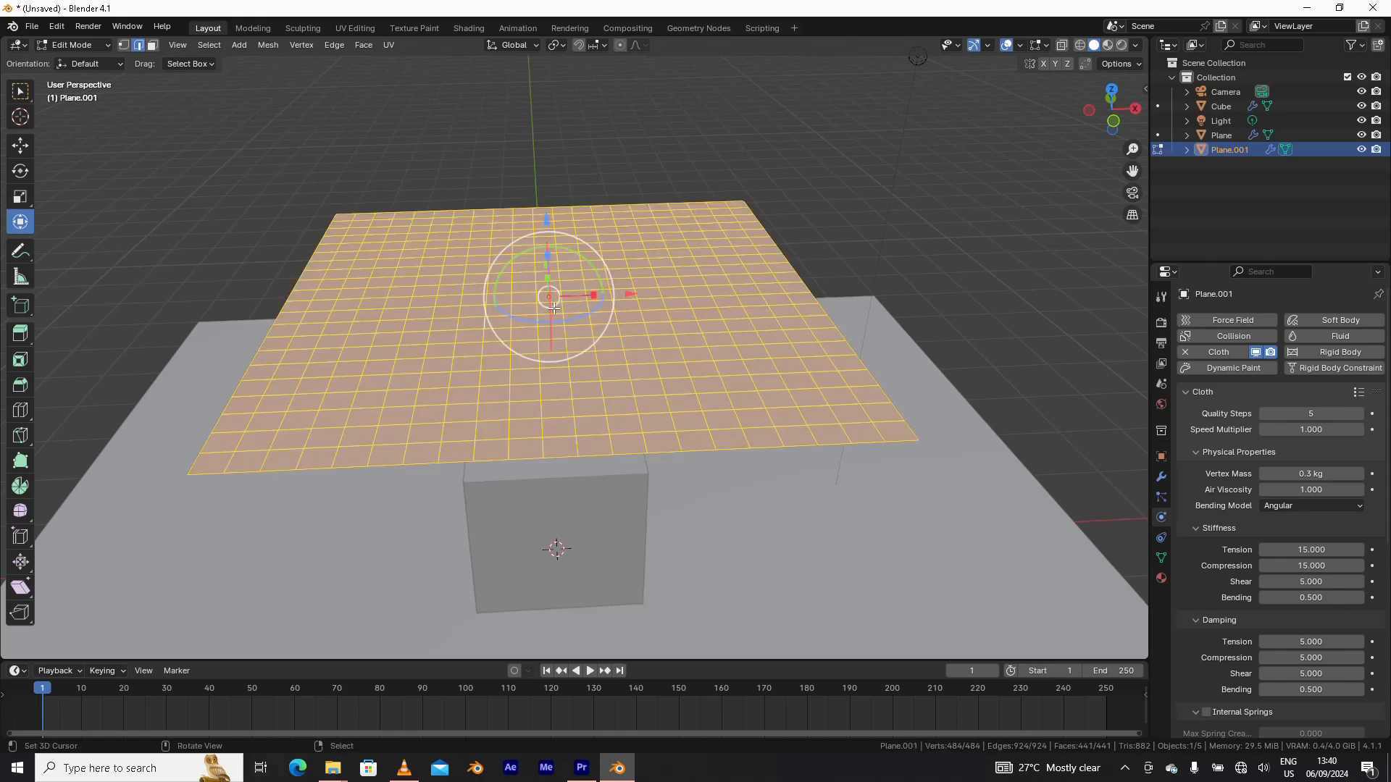
- Select the cloth plane's entire mesh, subdivide it with 2 cuts and return to Object Mode
{"action": "right_click", "coordinate": [378, 309]}
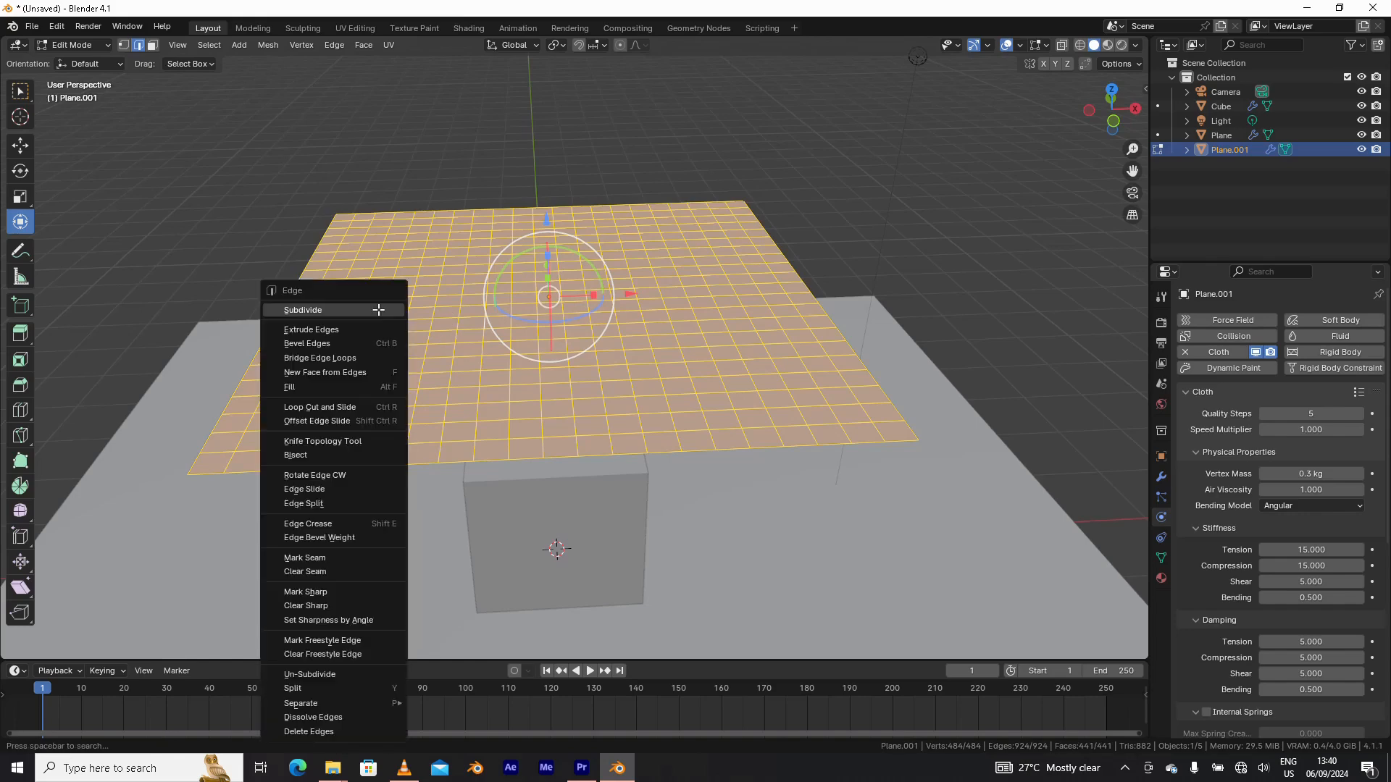
{"action": "left_click", "coordinate": [300, 311]}
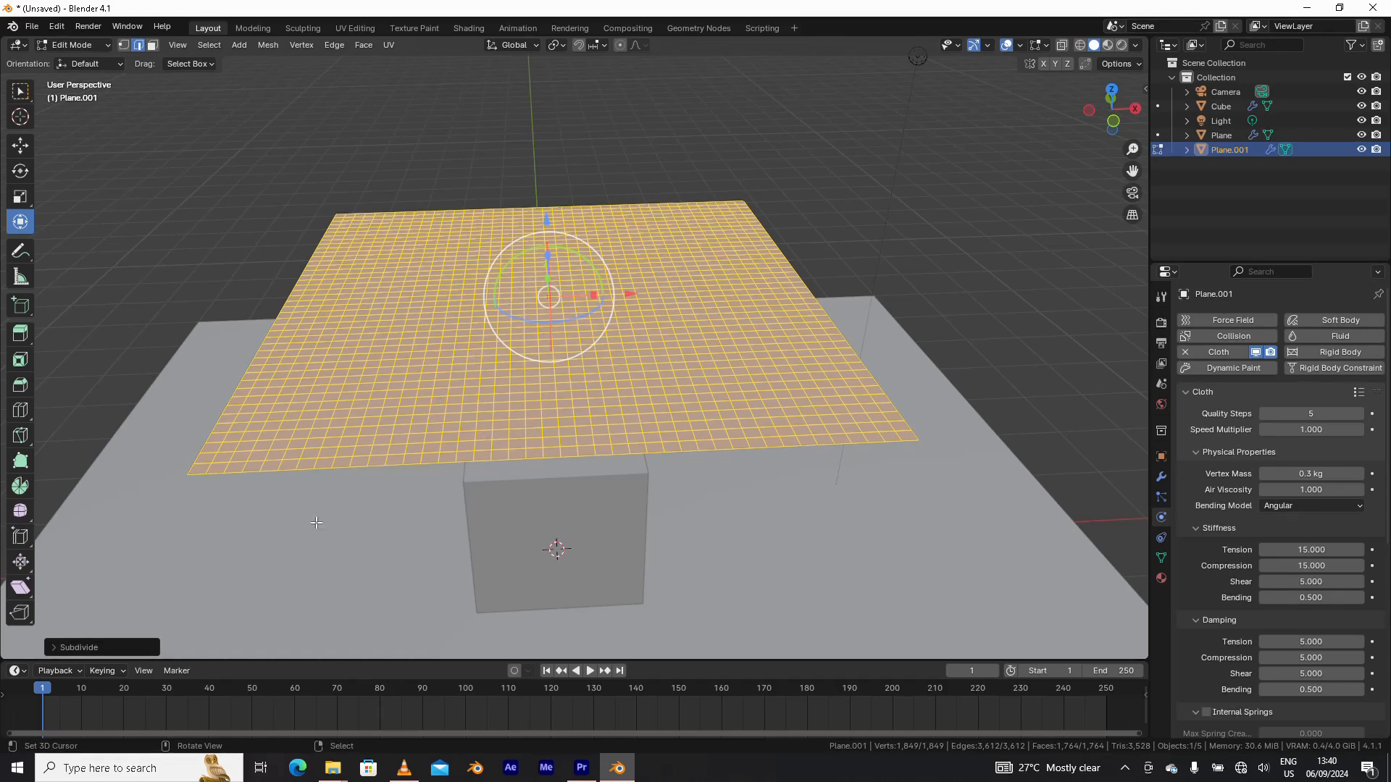
{"action": "left_click", "coordinate": [52, 648]}
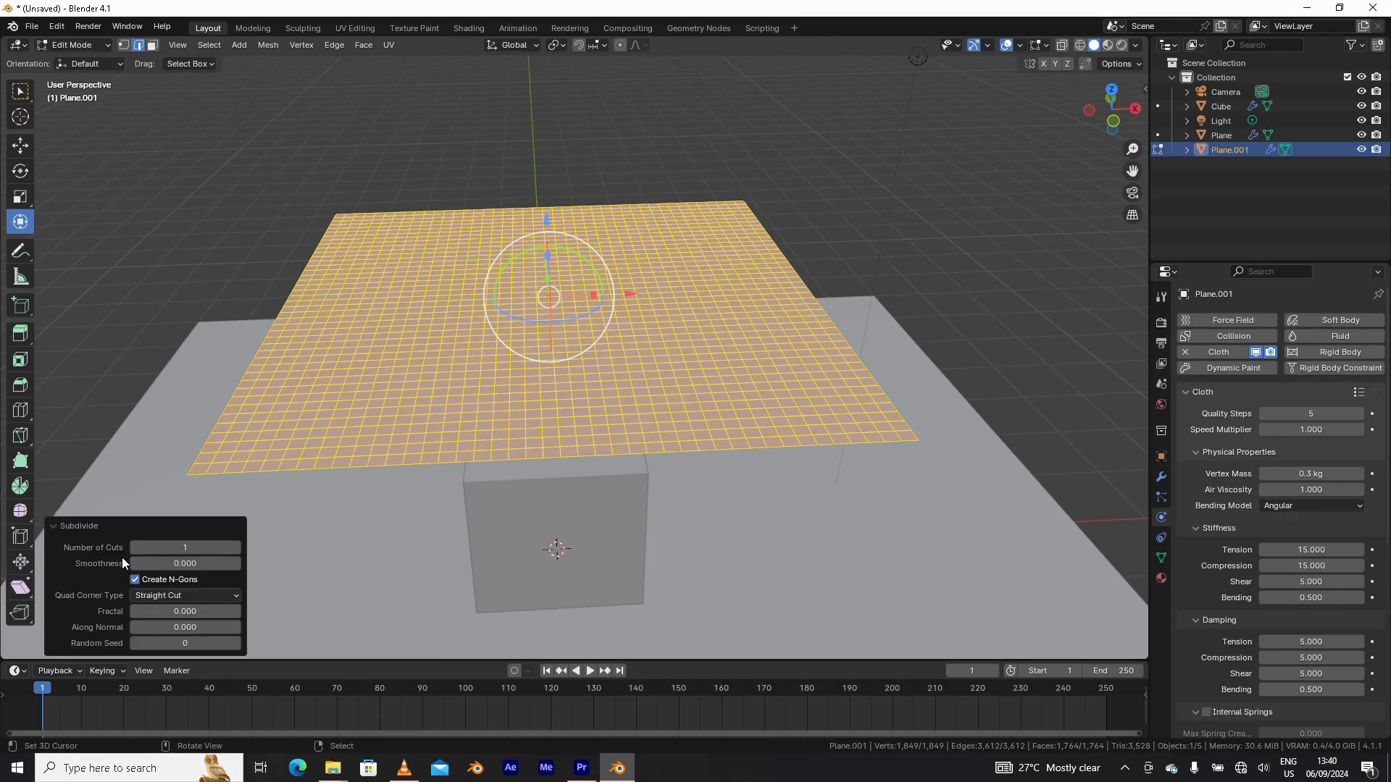
{"action": "left_click", "coordinate": [236, 548]}
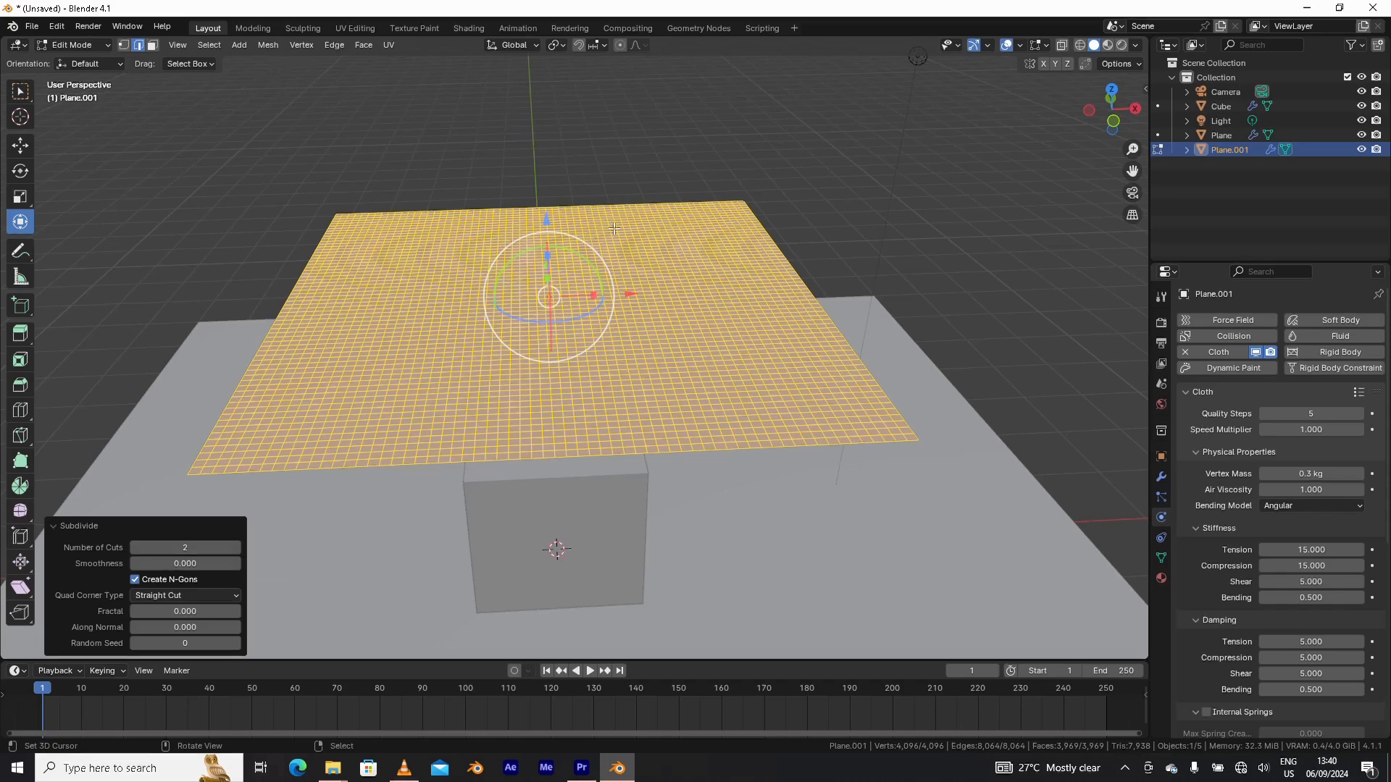
{"action": "left_click", "coordinate": [54, 526]}
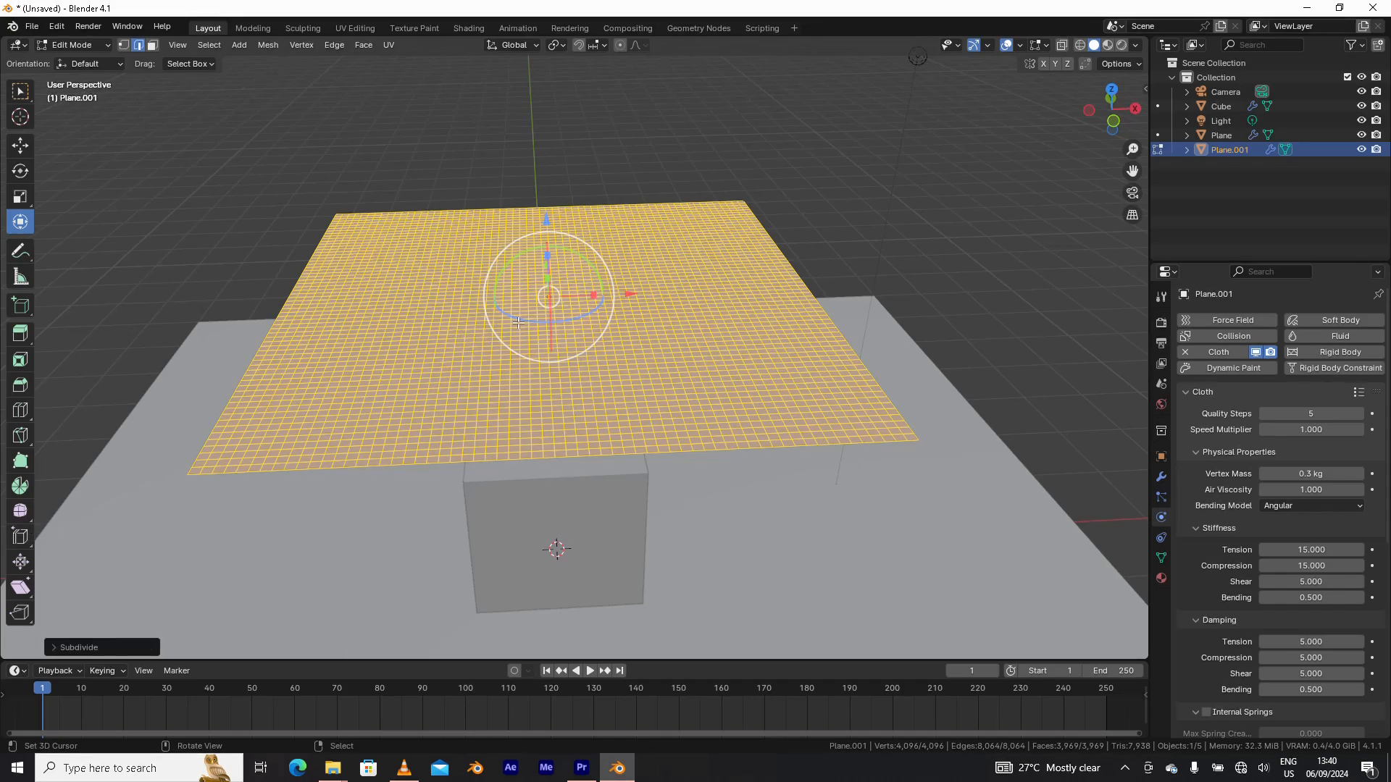
{"action": "key", "text": "Tab"}
{"action": "left_click", "coordinate": [529, 239]}
- Play the simulation with the denser cloth, stop at about frame 65, examine the folds and return to frame 1
{"action": "middle_click_drag", "start_coordinate": [695, 410], "coordinate": [668, 584]}
{"action": "left_click", "coordinate": [590, 671]}
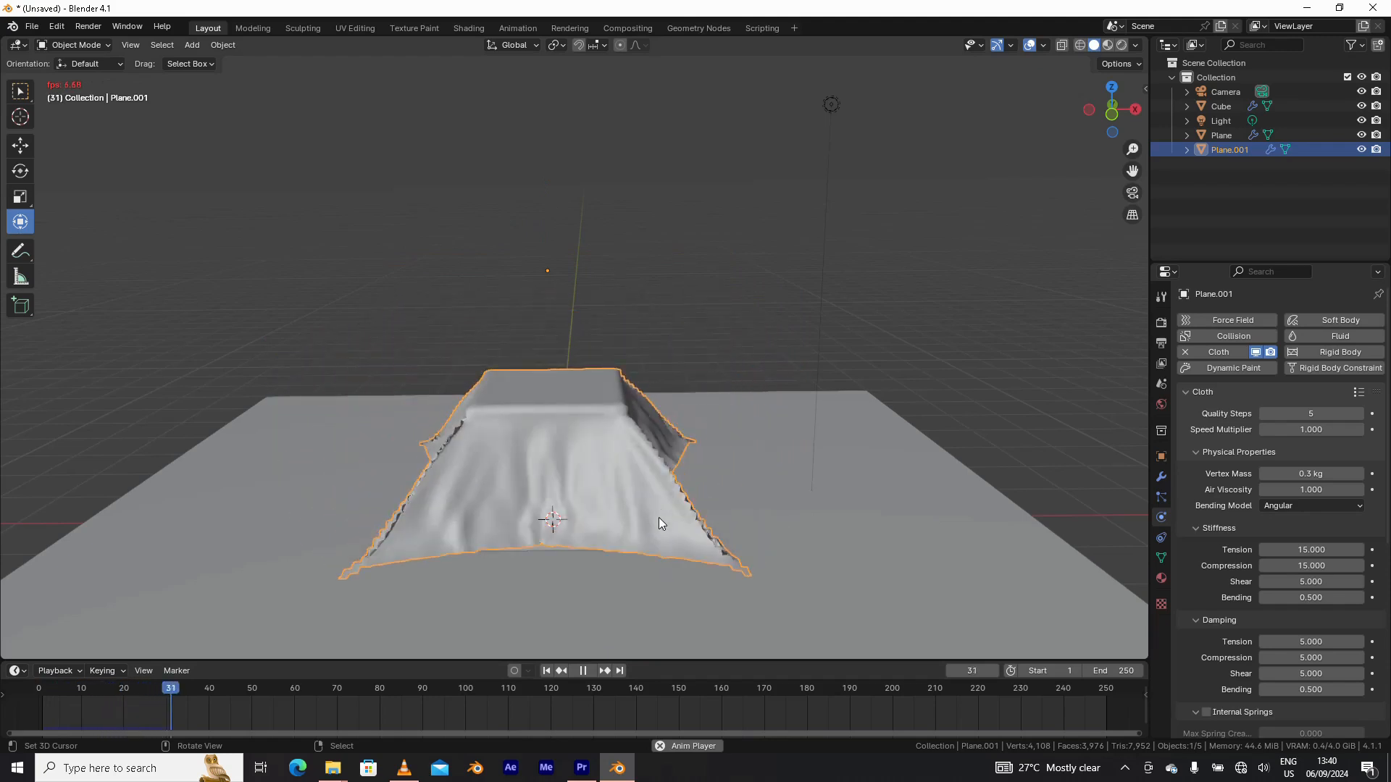
{"action": "middle_click_drag", "start_coordinate": [620, 507], "coordinate": [724, 389]}
{"action": "left_click", "coordinate": [724, 389]}
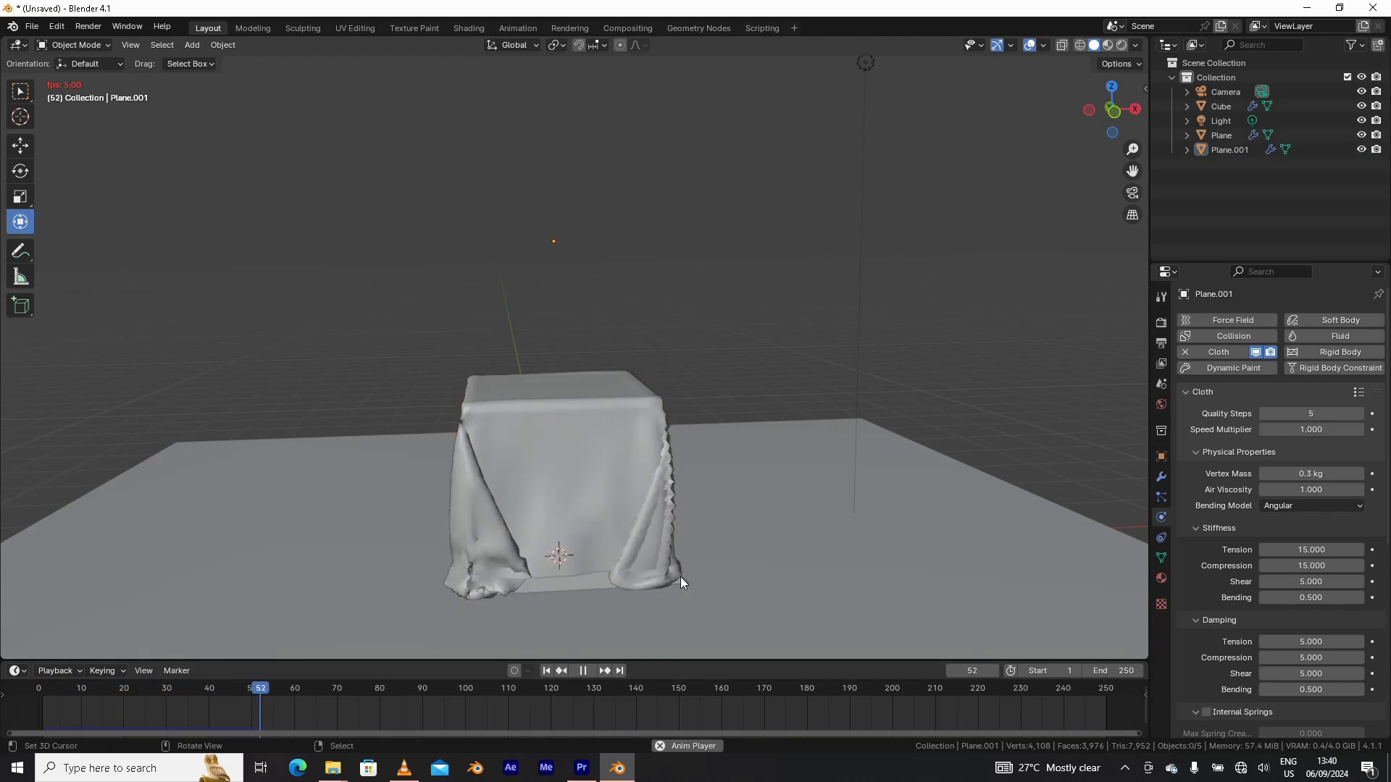
{"action": "left_click", "coordinate": [582, 671]}
{"action": "middle_click_drag", "start_coordinate": [623, 637], "coordinate": [736, 477]}
{"action": "scroll", "coordinate": [721, 423], "scroll_direction": "up", "scroll_amount": 1}
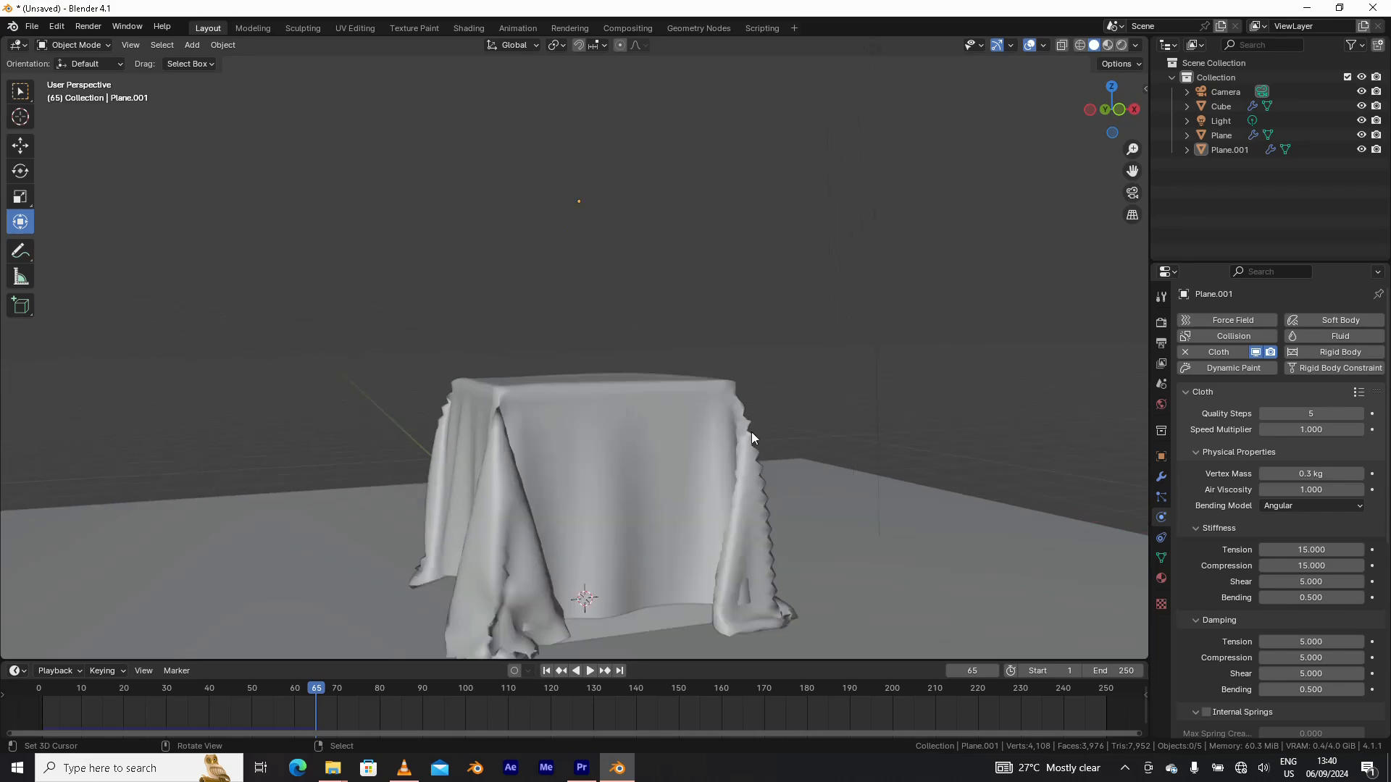
{"action": "left_click", "coordinate": [546, 671]}
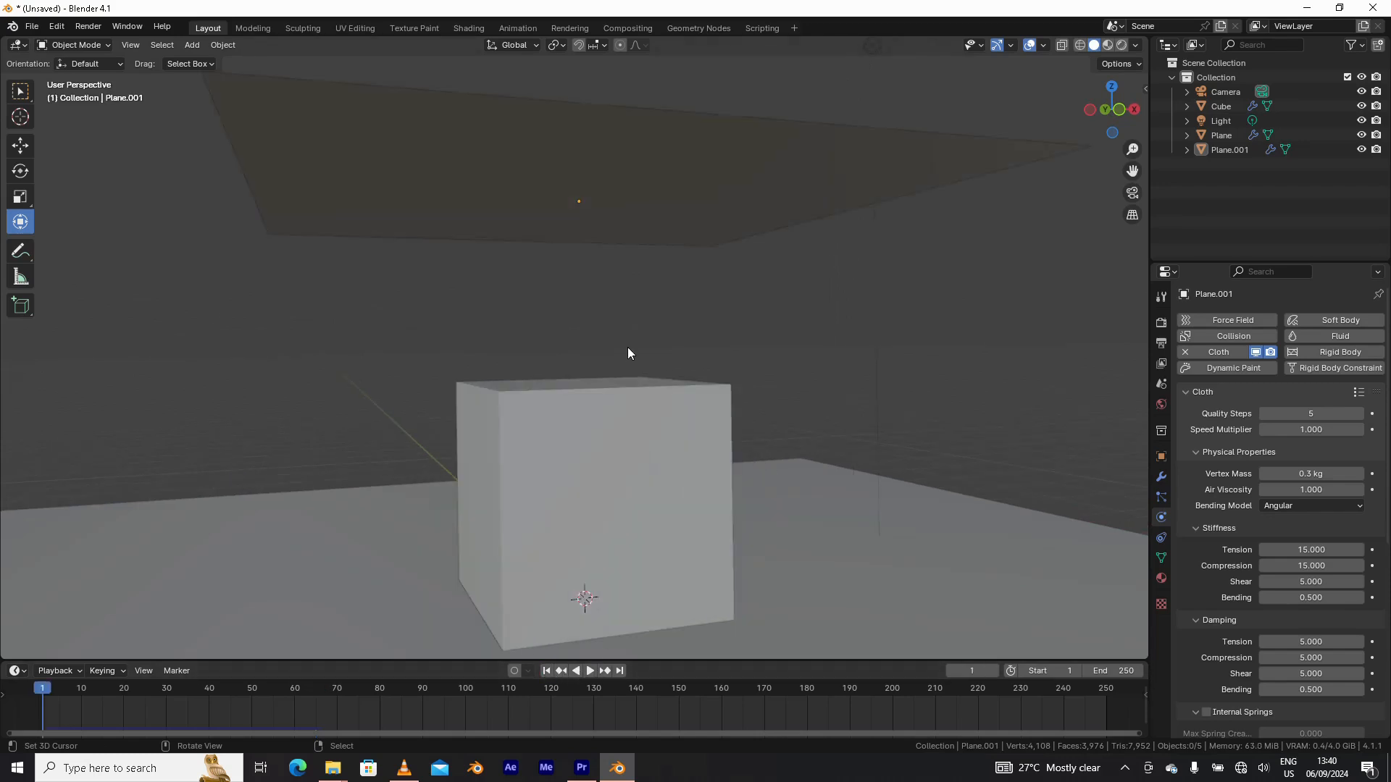
- Select the cloth plane and add a Subdivision Surface modifier to it
{"action": "scroll", "coordinate": [627, 348], "scroll_direction": "down", "scroll_amount": 2}
{"action": "middle_click_drag", "start_coordinate": [627, 348], "coordinate": [663, 255]}
{"action": "left_click", "coordinate": [665, 254]}
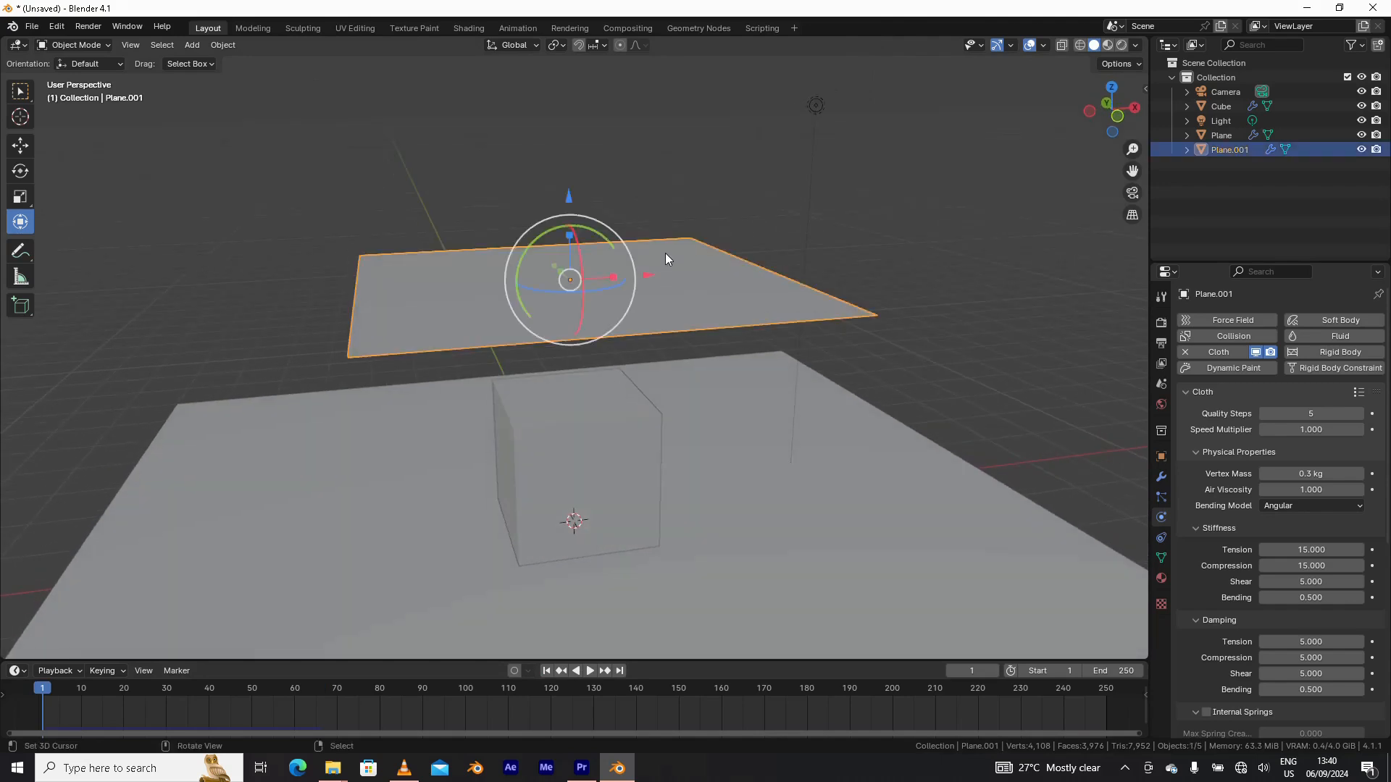
{"action": "left_click", "coordinate": [1161, 477]}
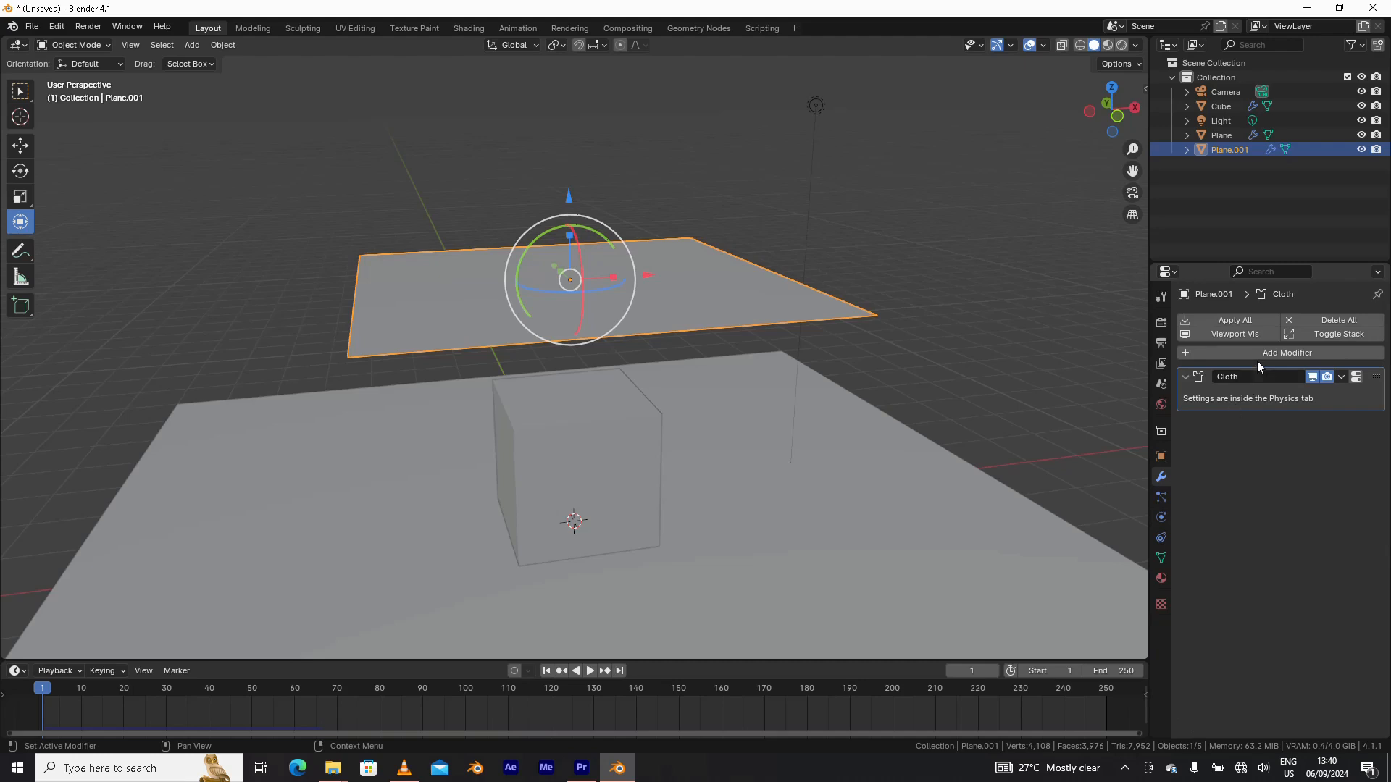
{"action": "left_click", "coordinate": [1284, 352]}
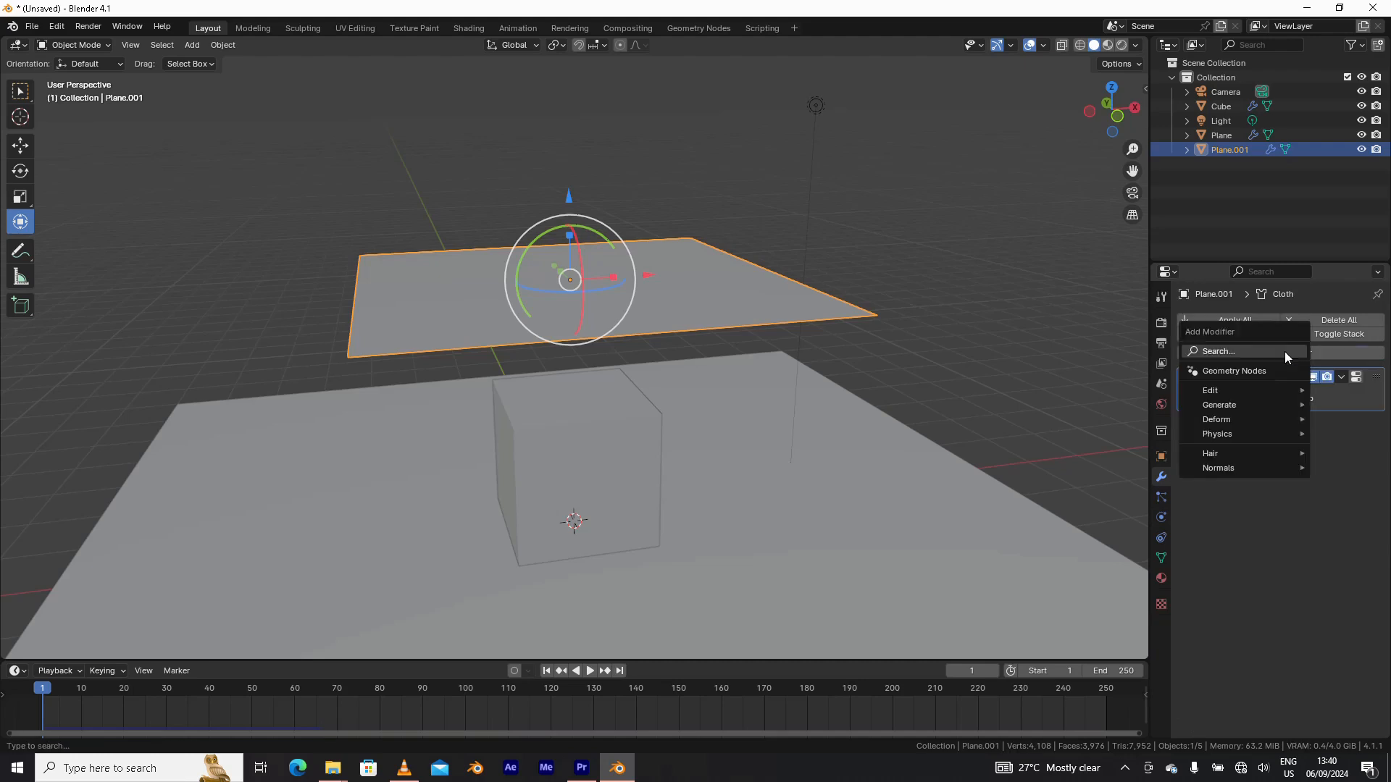
{"action": "mouse_move", "coordinate": [1217, 407]}
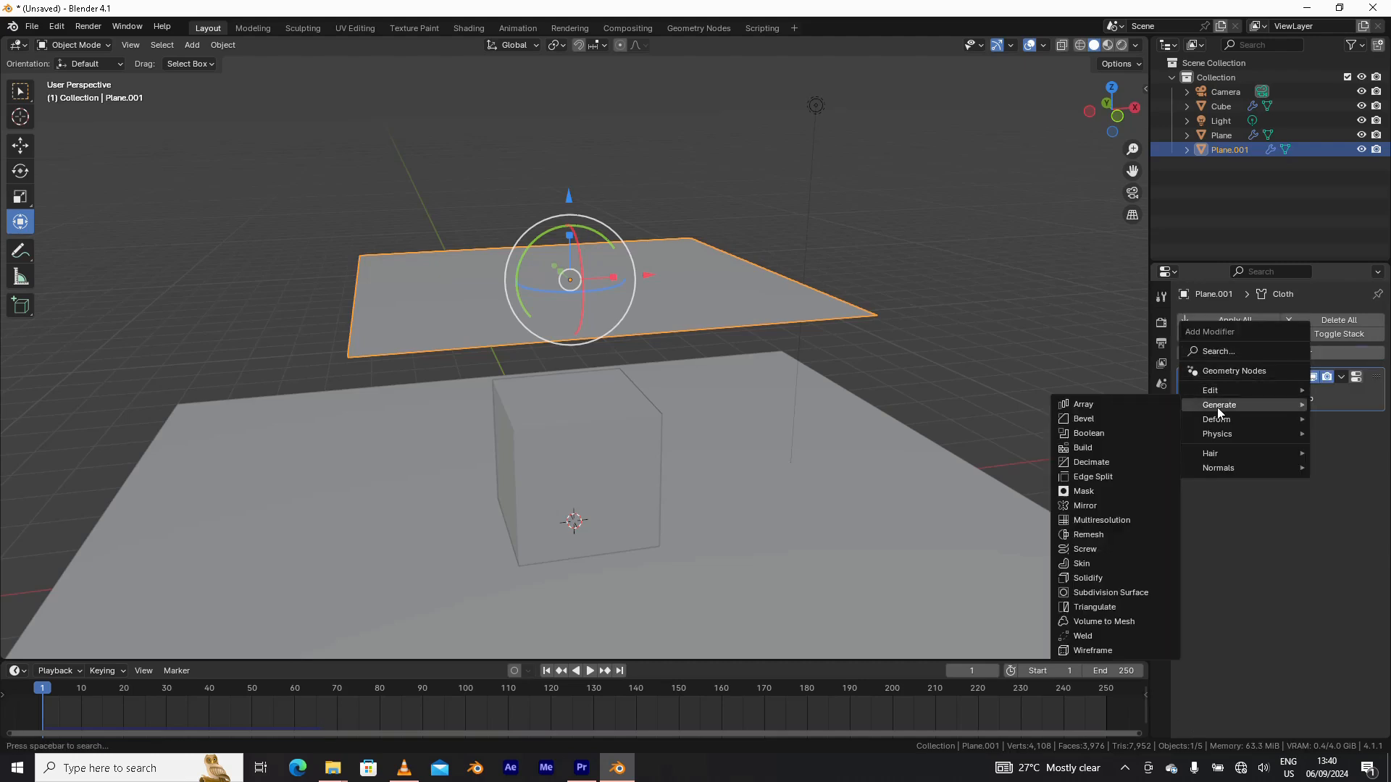
{"action": "left_click", "coordinate": [1097, 593]}
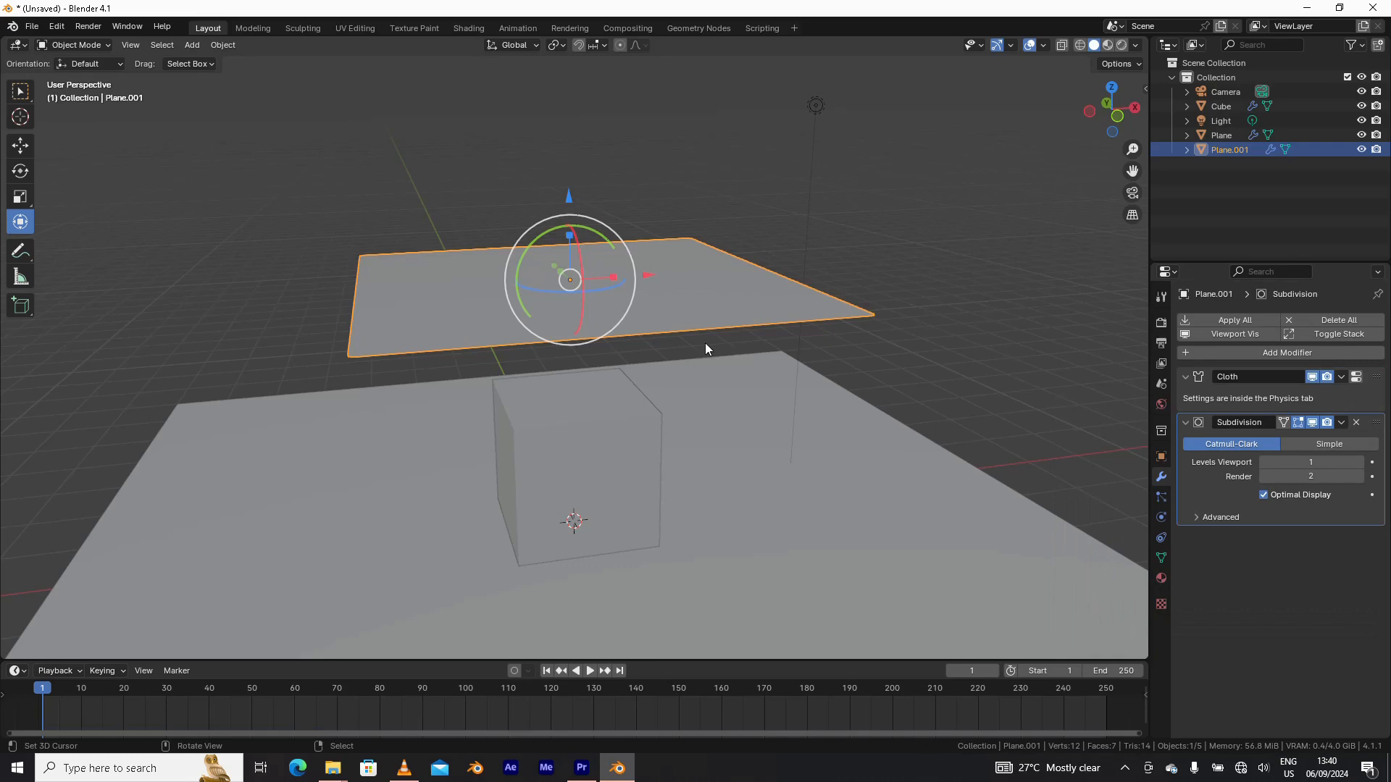
- Play the simulation with the subdivision modifier on the cloth, stop shortly after frame 52 and return to frame 1
{"action": "middle_click_drag", "start_coordinate": [632, 303], "coordinate": [620, 310]}
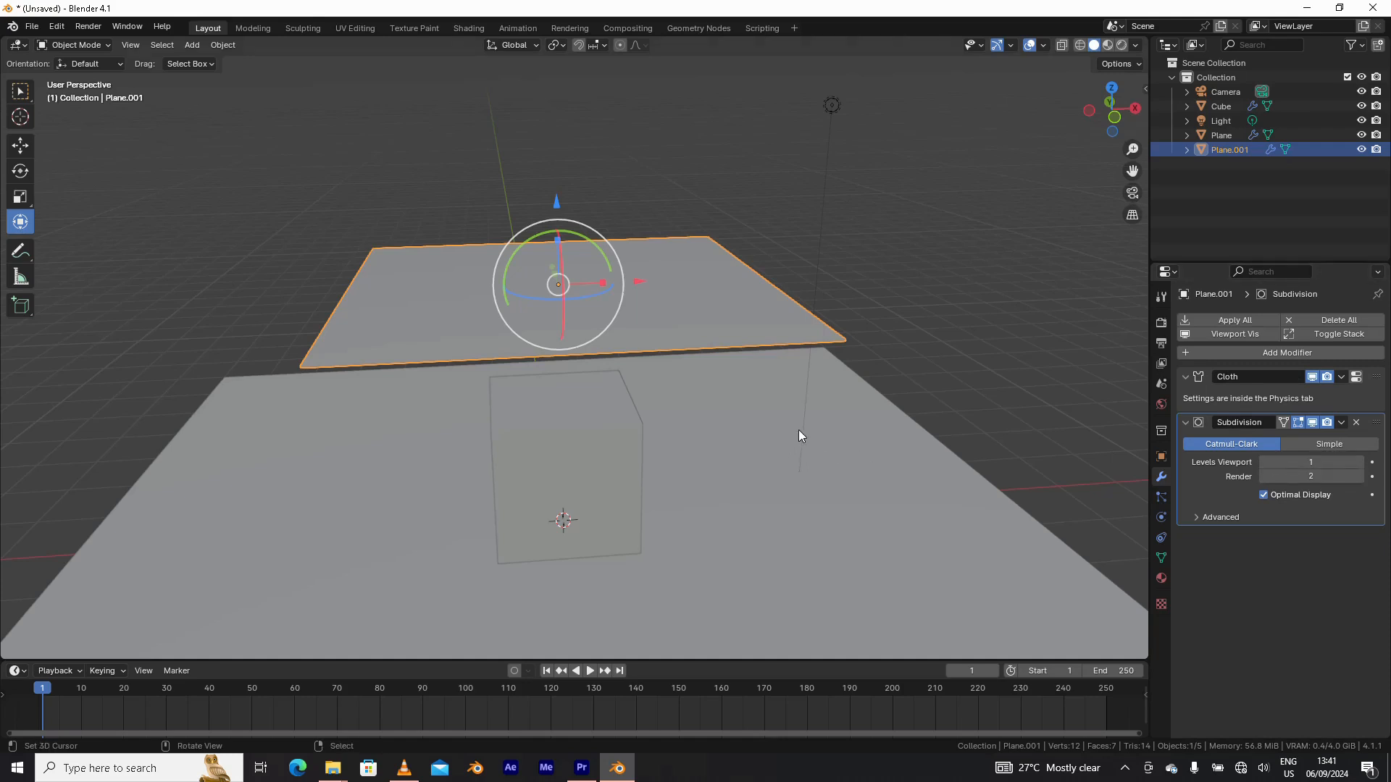
{"action": "middle_click_drag", "start_coordinate": [800, 435], "coordinate": [739, 556]}
{"action": "left_click", "coordinate": [590, 671]}
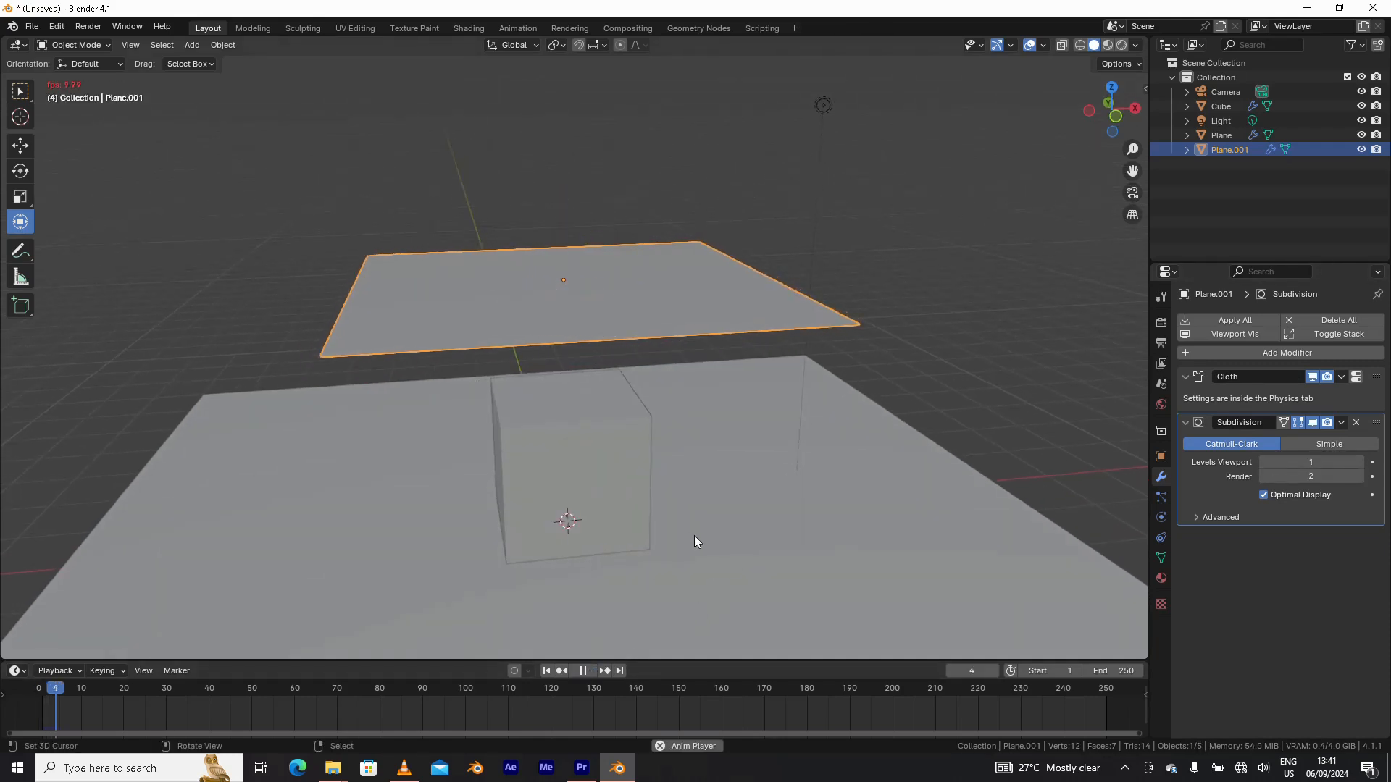
{"action": "middle_click_drag", "start_coordinate": [715, 512], "coordinate": [723, 501]}
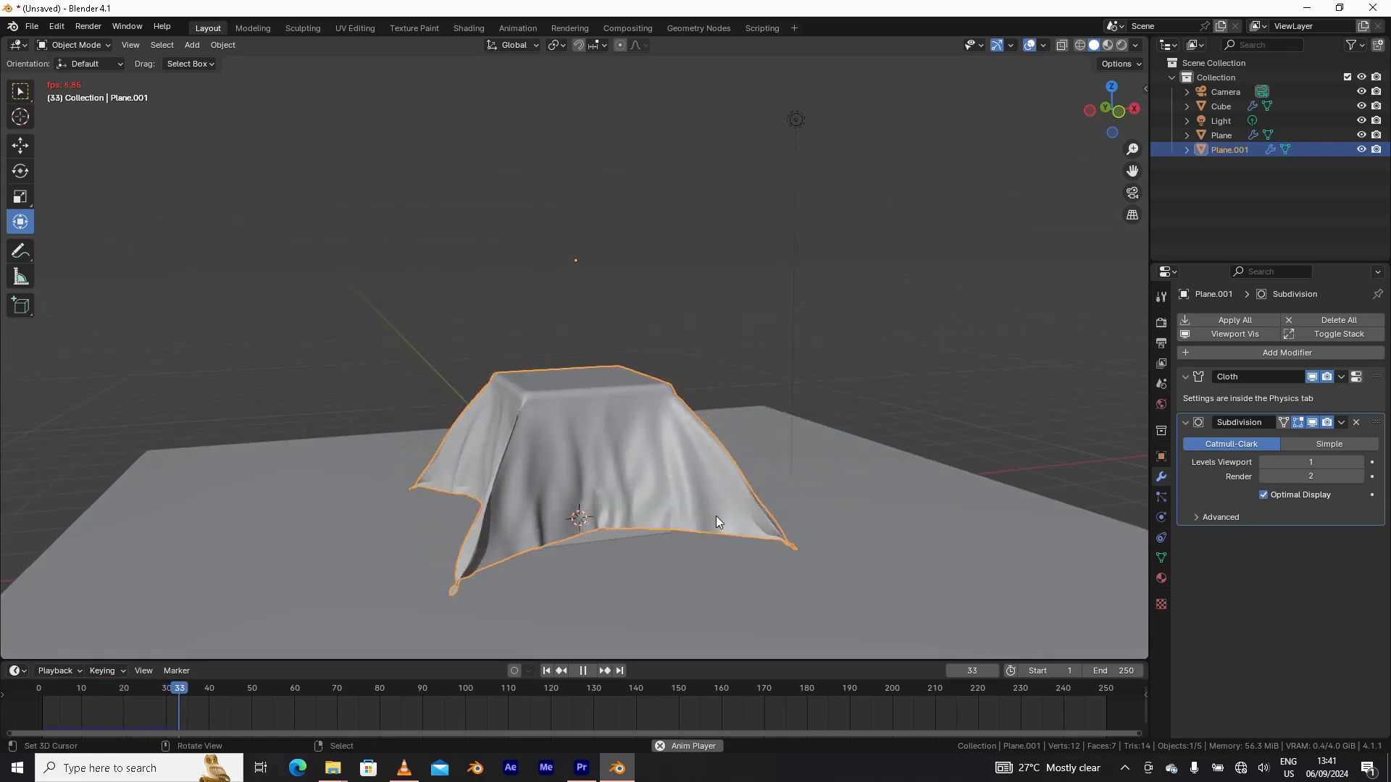
{"action": "middle_click_drag", "start_coordinate": [756, 462], "coordinate": [723, 459]}
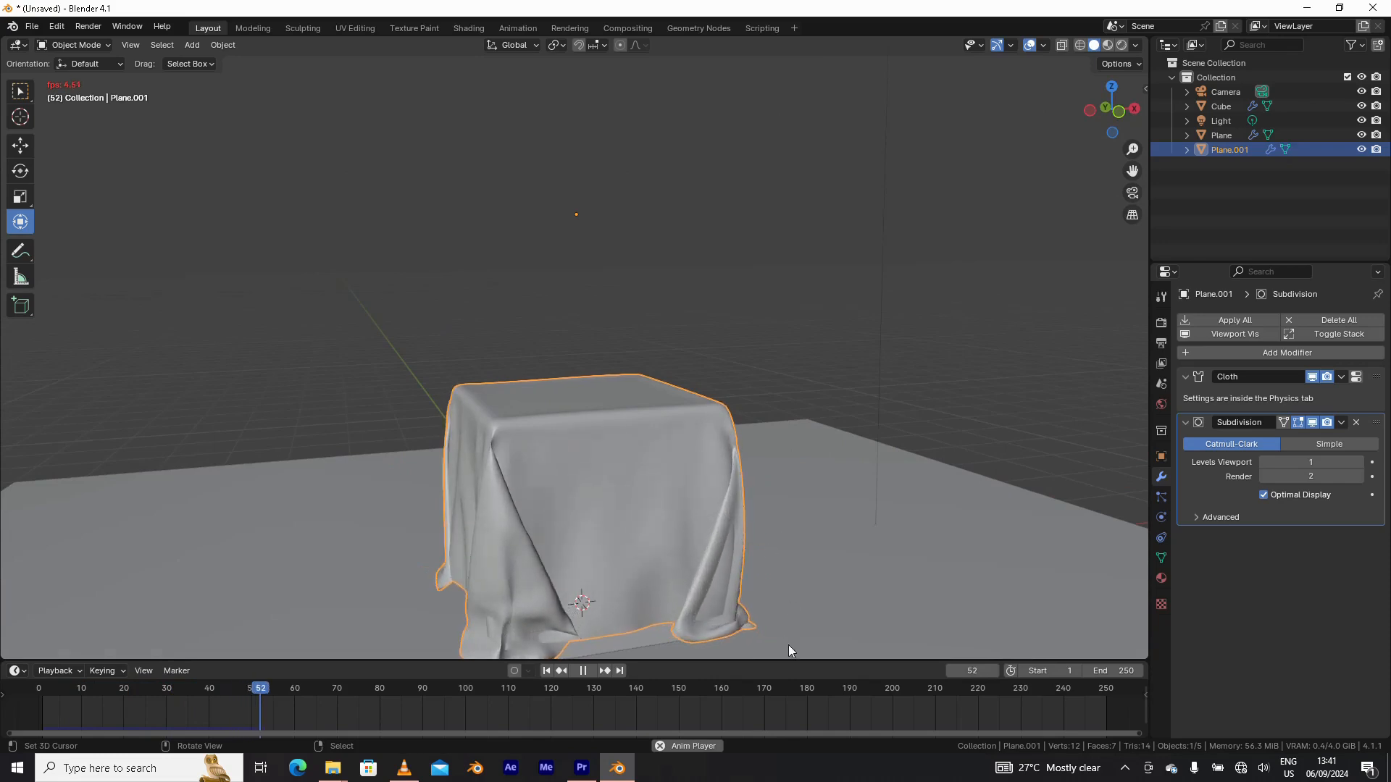
{"action": "left_click", "coordinate": [585, 671]}
{"action": "left_click", "coordinate": [547, 671]}
- Replay the drape, stop at frame 46, examine how the cloth folds pass through each other and return to the first frame
{"action": "left_click", "coordinate": [589, 671]}
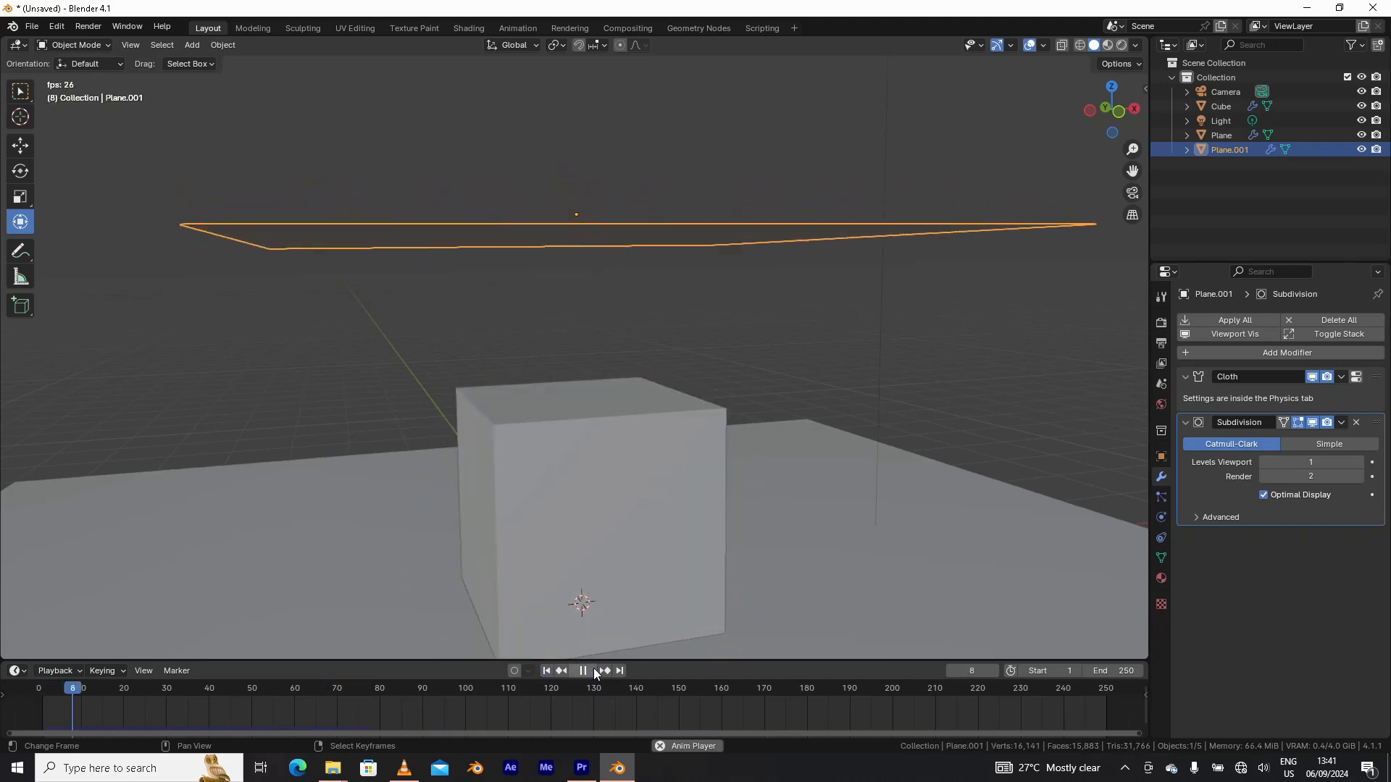
{"action": "left_click", "coordinate": [584, 671]}
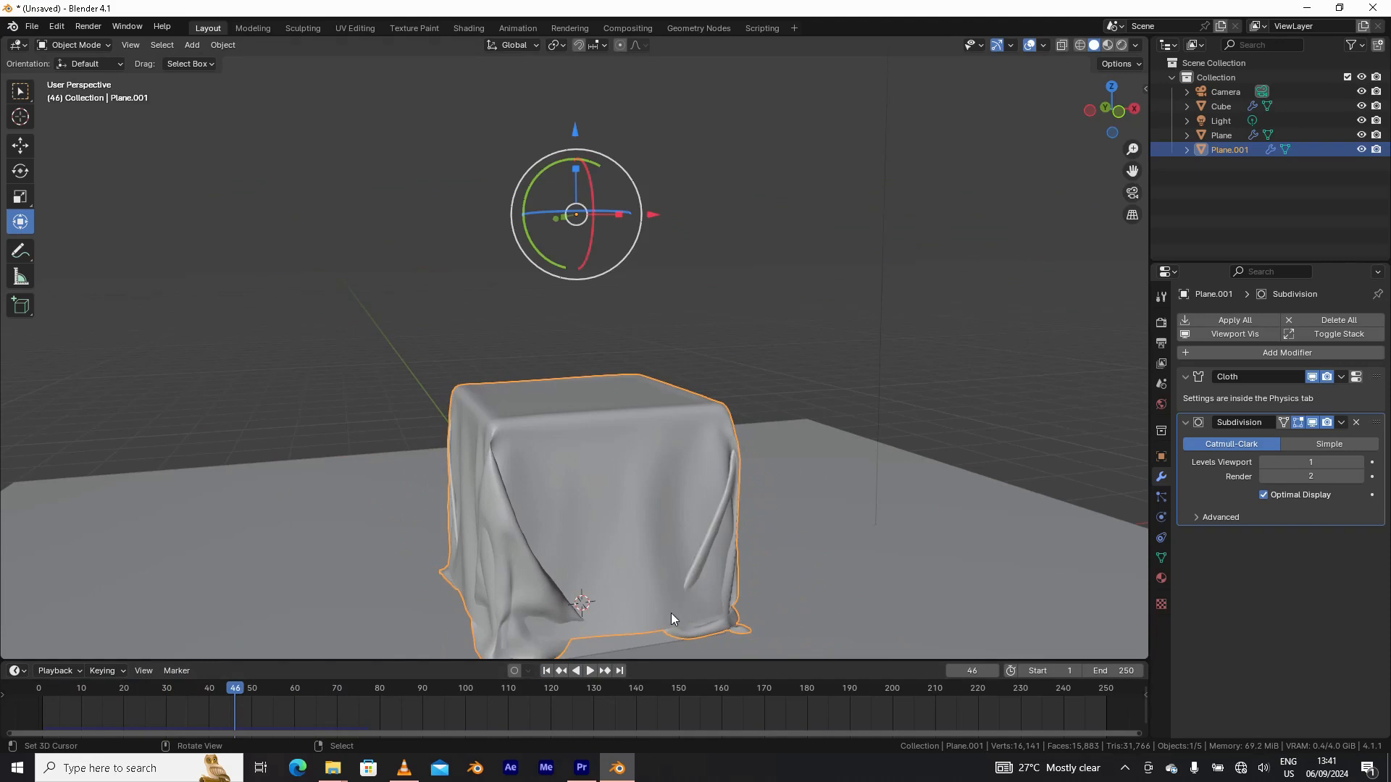
{"action": "middle_click_drag", "start_coordinate": [671, 613], "coordinate": [671, 580]}
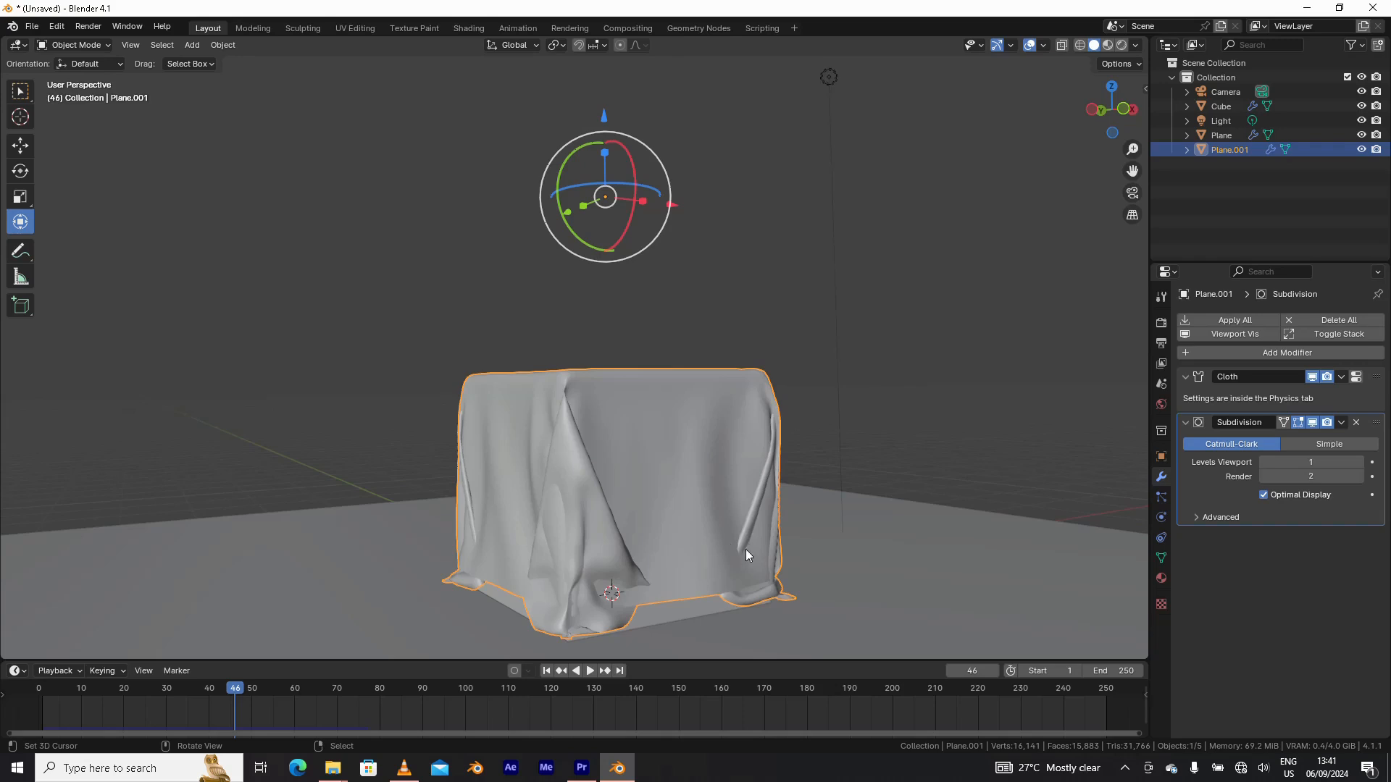
{"action": "left_click", "coordinate": [547, 670]}
- Enable Self Collisions in the cloth plane's physics collision settings
{"action": "middle_click_drag", "start_coordinate": [784, 328], "coordinate": [763, 289]}
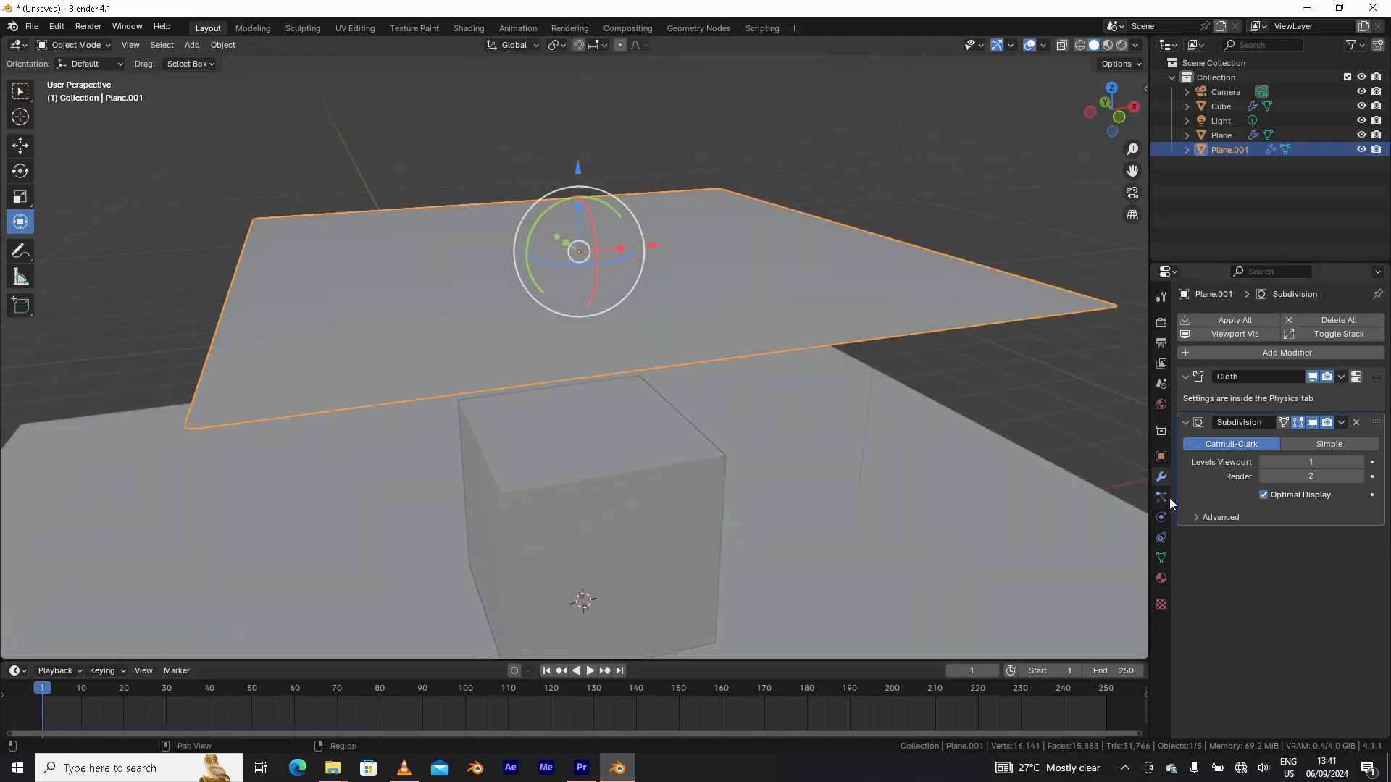
{"action": "left_click", "coordinate": [1161, 517]}
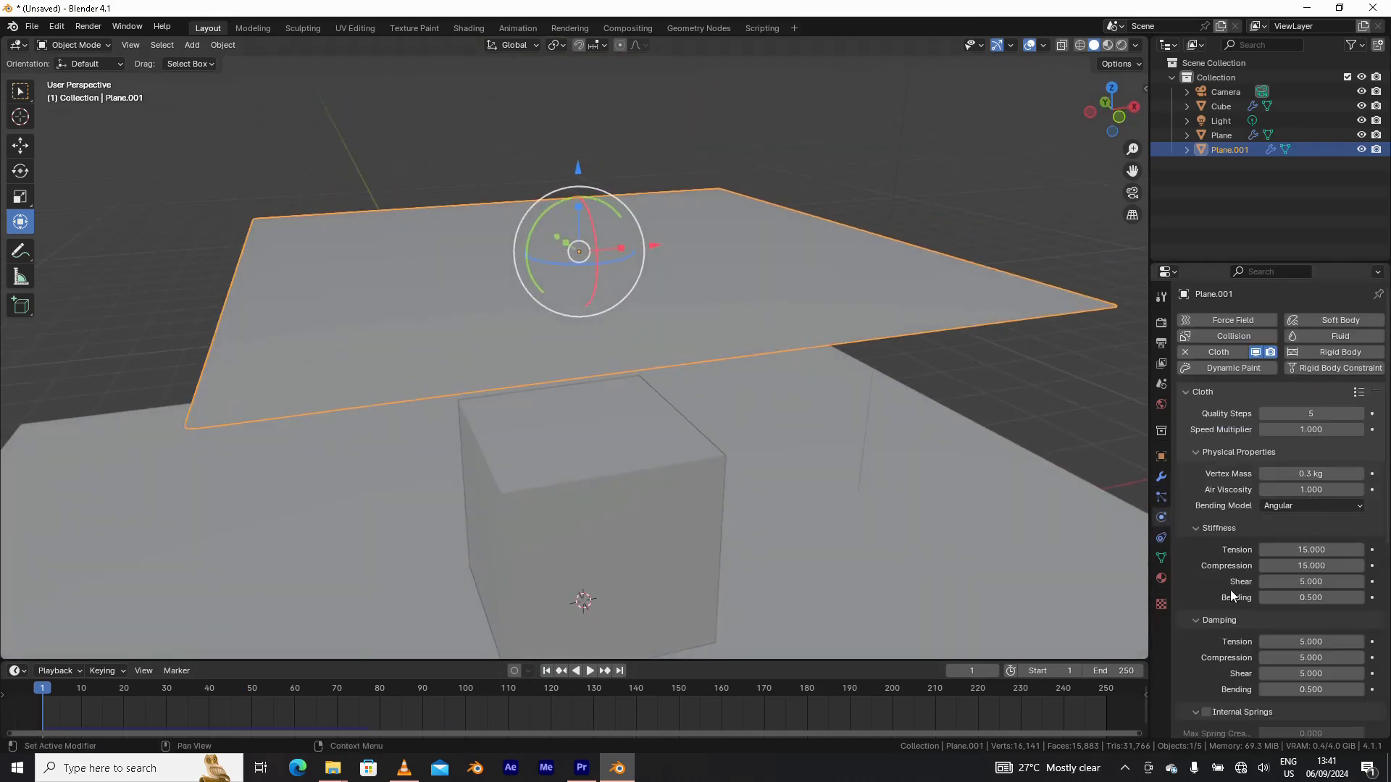
{"action": "scroll", "coordinate": [1214, 607], "scroll_direction": "down", "scroll_amount": 10}
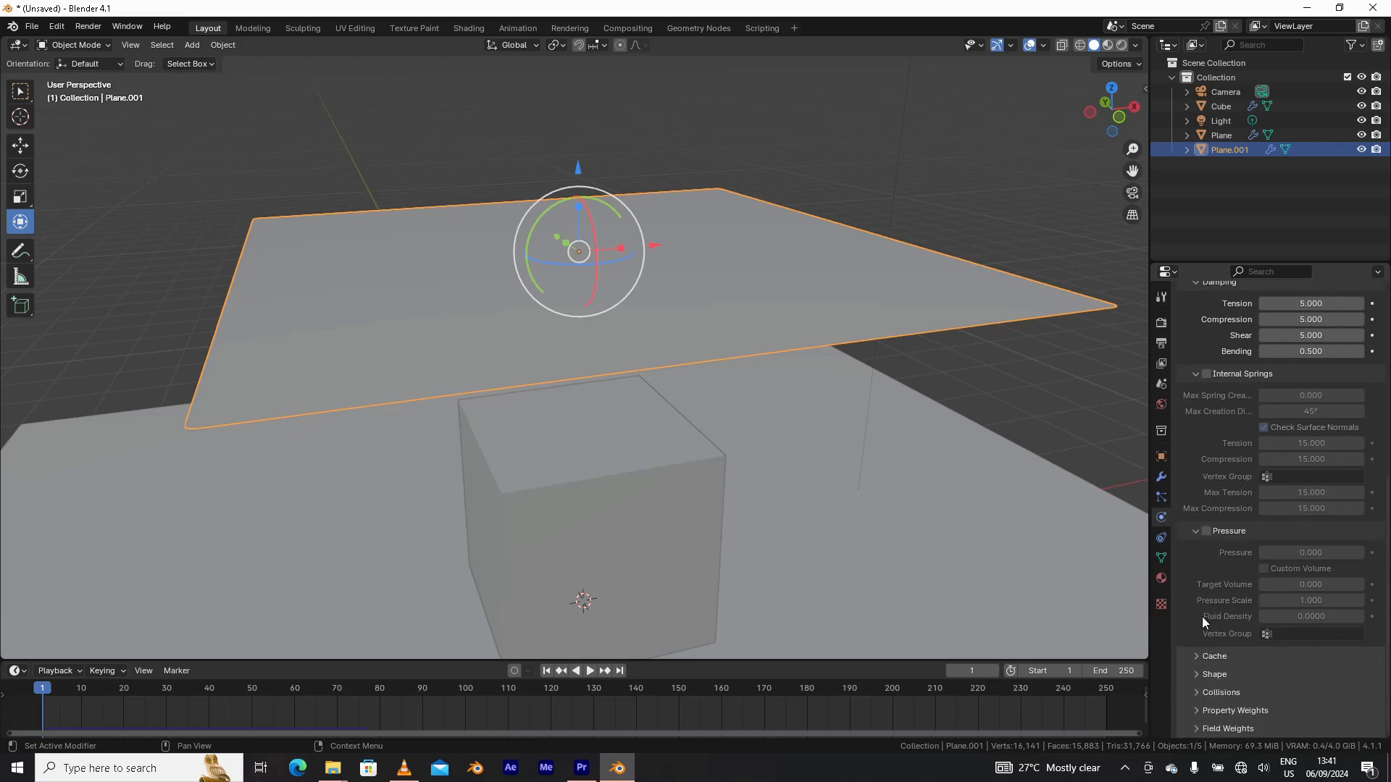
{"action": "left_click", "coordinate": [1195, 694]}
{"action": "scroll", "coordinate": [1194, 692], "scroll_direction": "down", "scroll_amount": 4}
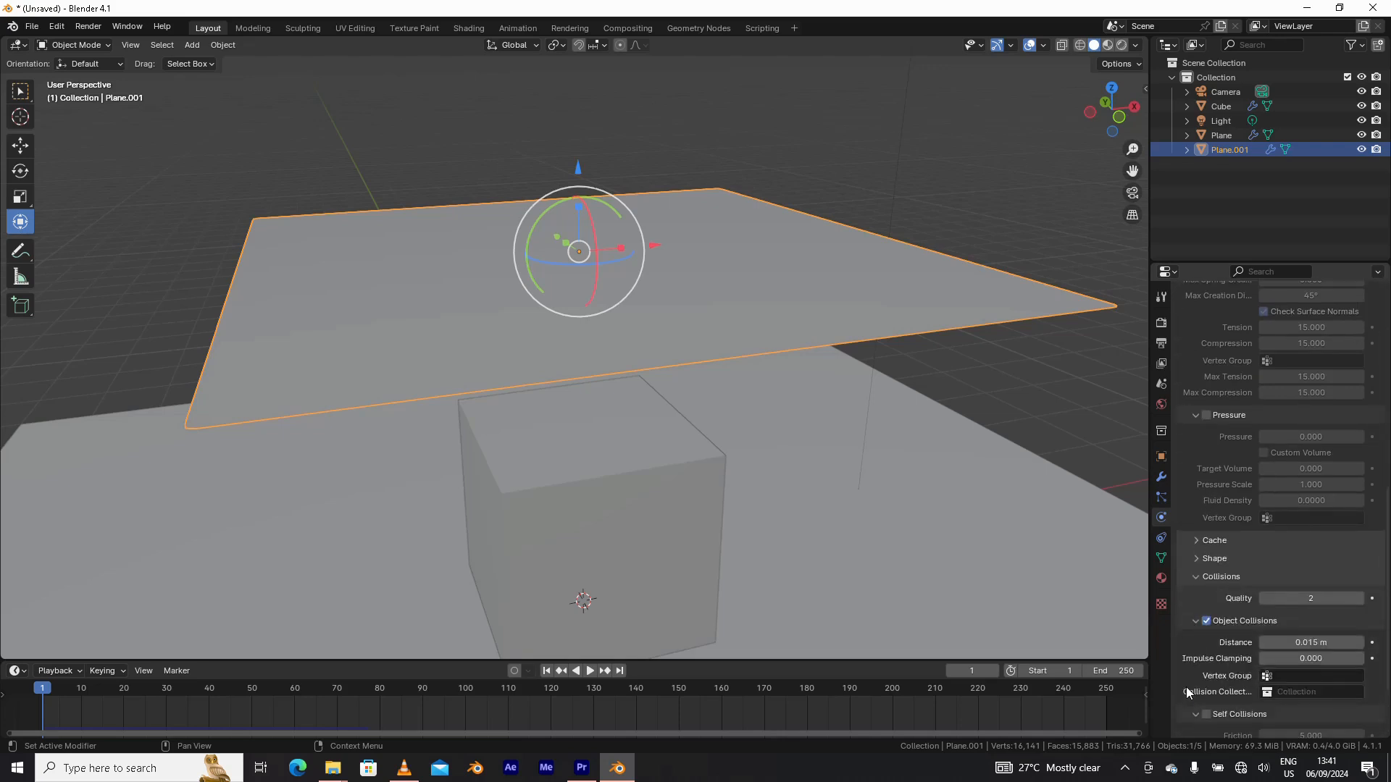
{"action": "scroll", "coordinate": [1185, 686], "scroll_direction": "down", "scroll_amount": 2}
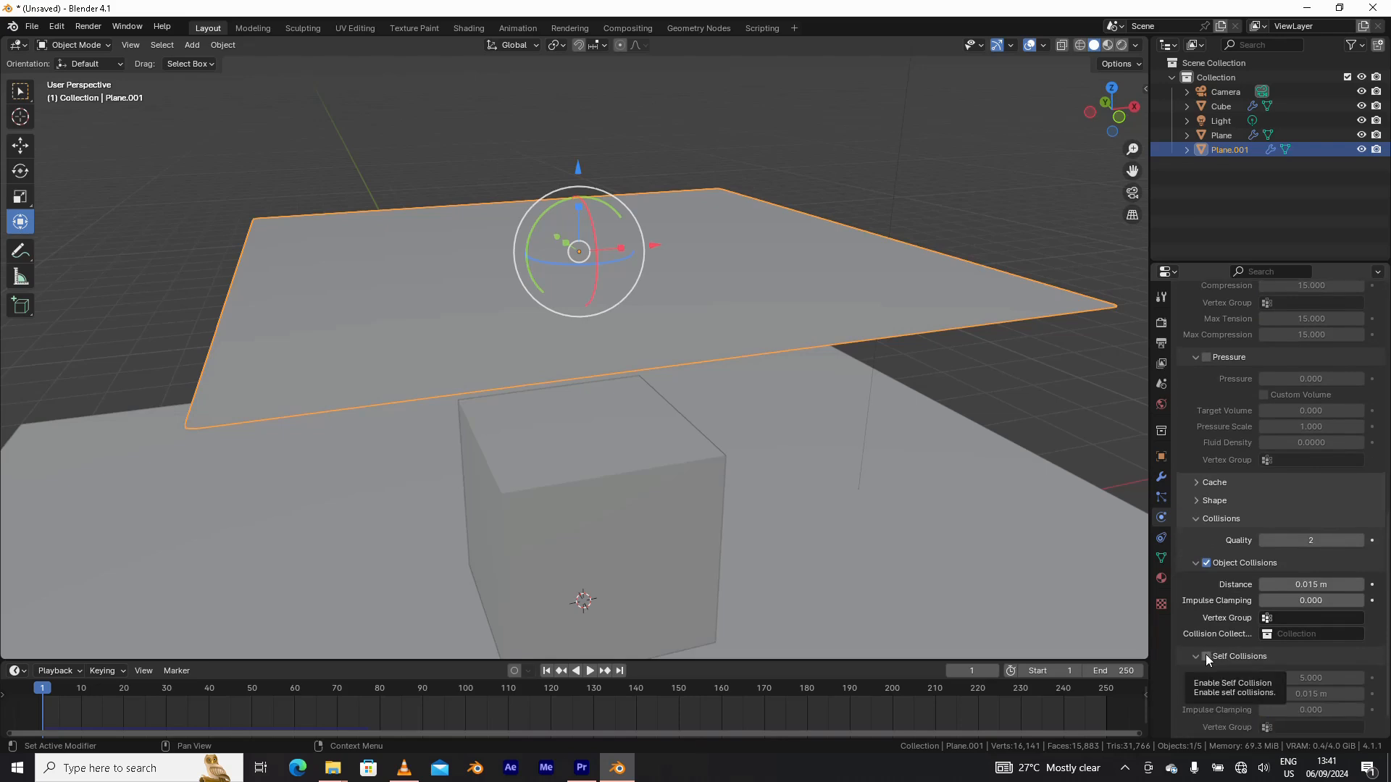
{"action": "left_click", "coordinate": [1206, 656]}
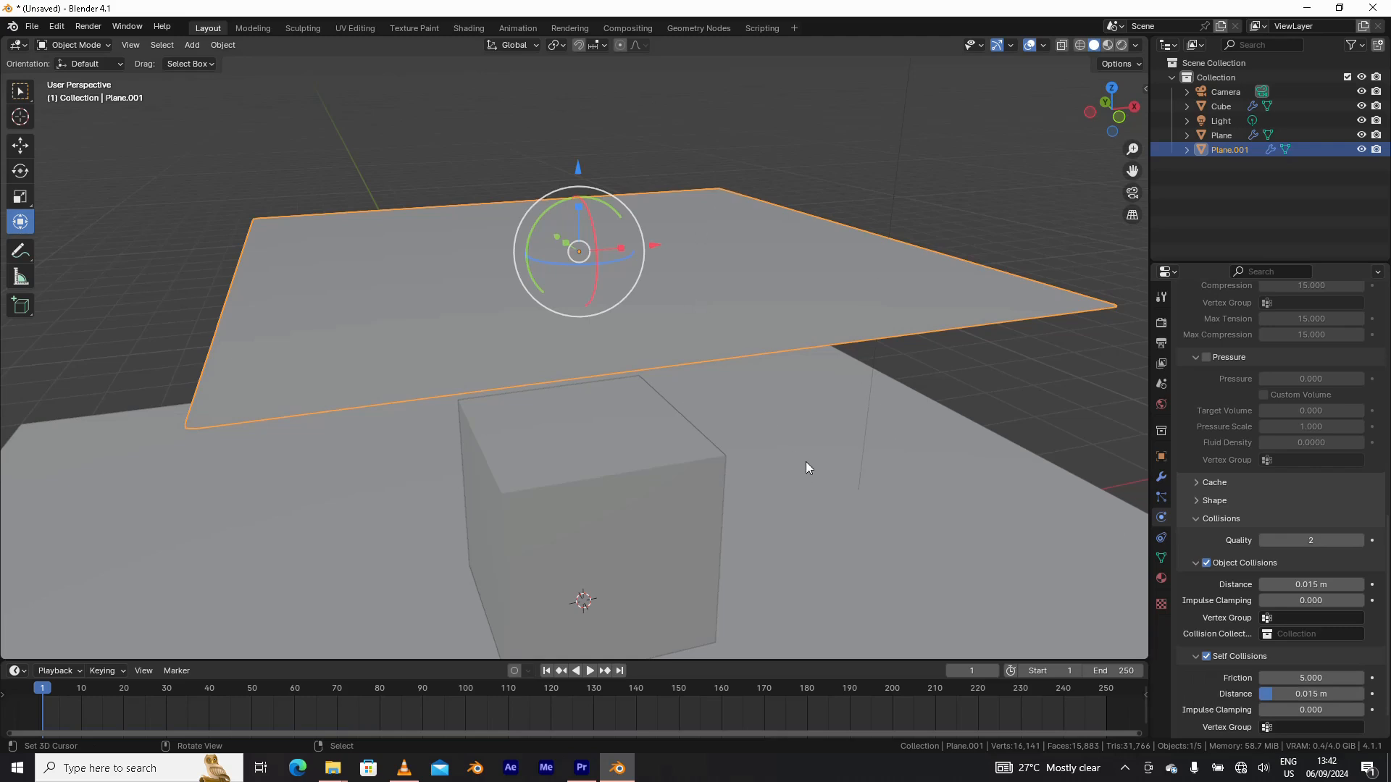
- Play the simulation with self collisions on, stop at frame 101 and examine the deselected drape from several sides
{"action": "mouse_move", "coordinate": [806, 467]}
{"action": "middle_mouse_down"}
{"action": "mouse_move", "coordinate": [817, 444]}
{"action": "mouse_move", "coordinate": [810, 484]}
{"action": "middle_mouse_up"}
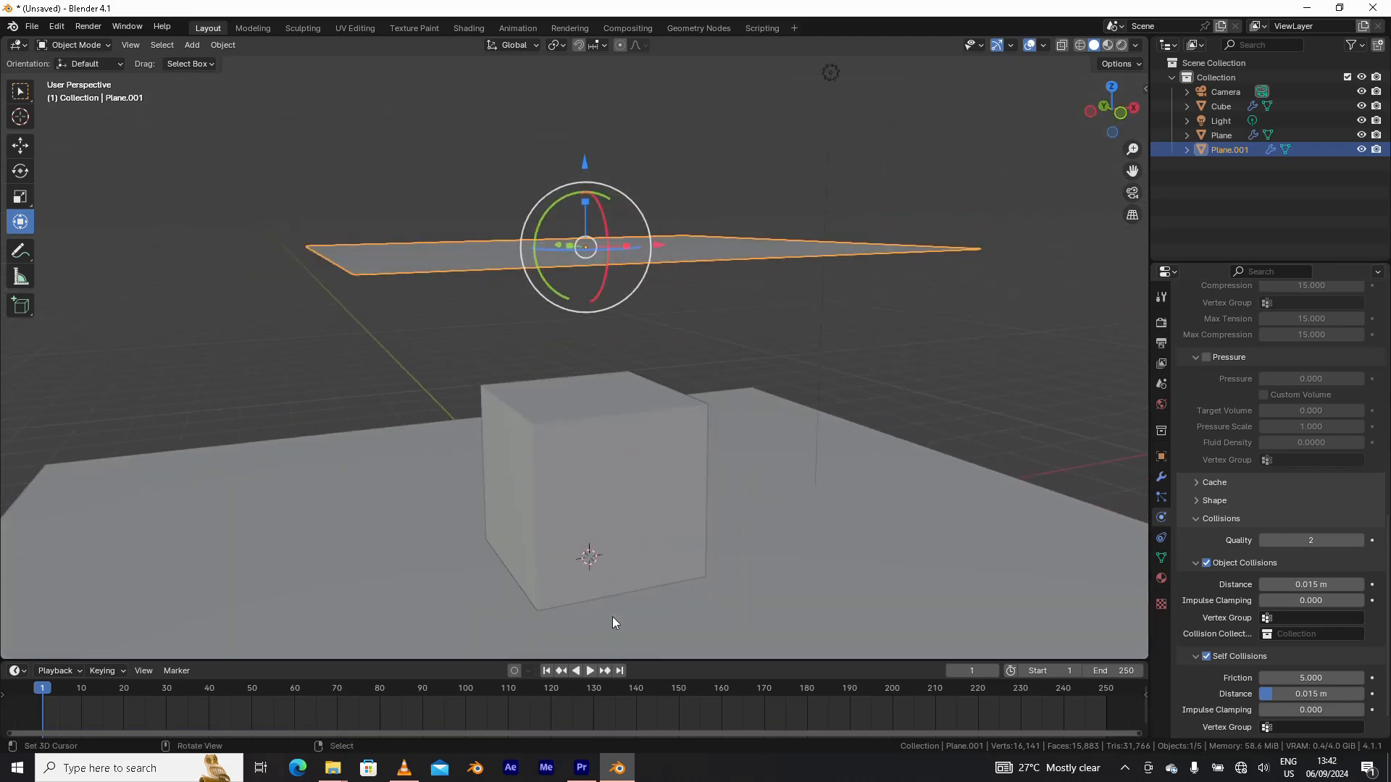
{"action": "left_click", "coordinate": [591, 671]}
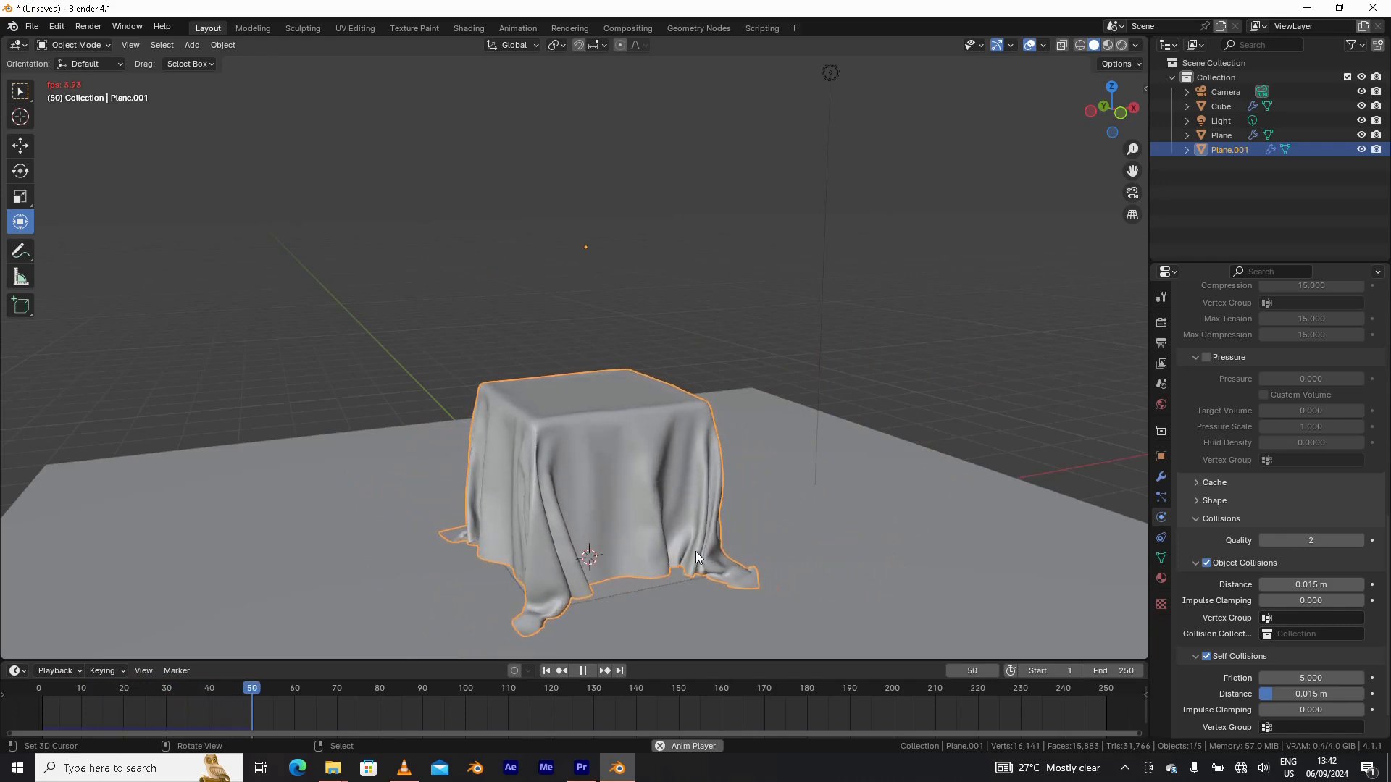
{"action": "scroll", "coordinate": [695, 551], "scroll_direction": "up", "scroll_amount": 1}
{"action": "middle_click_drag", "start_coordinate": [699, 532], "coordinate": [694, 471], "text": "shift"}
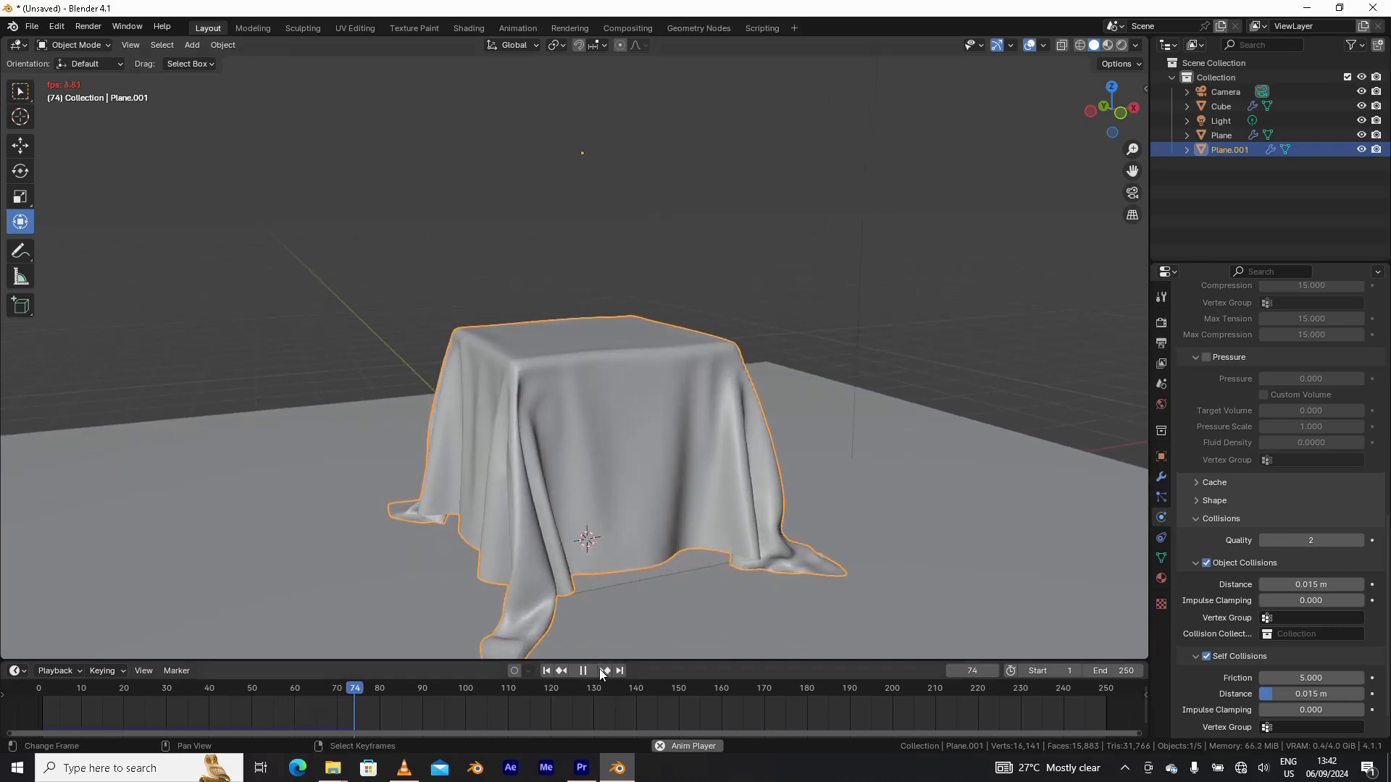
{"action": "left_click", "coordinate": [974, 312]}
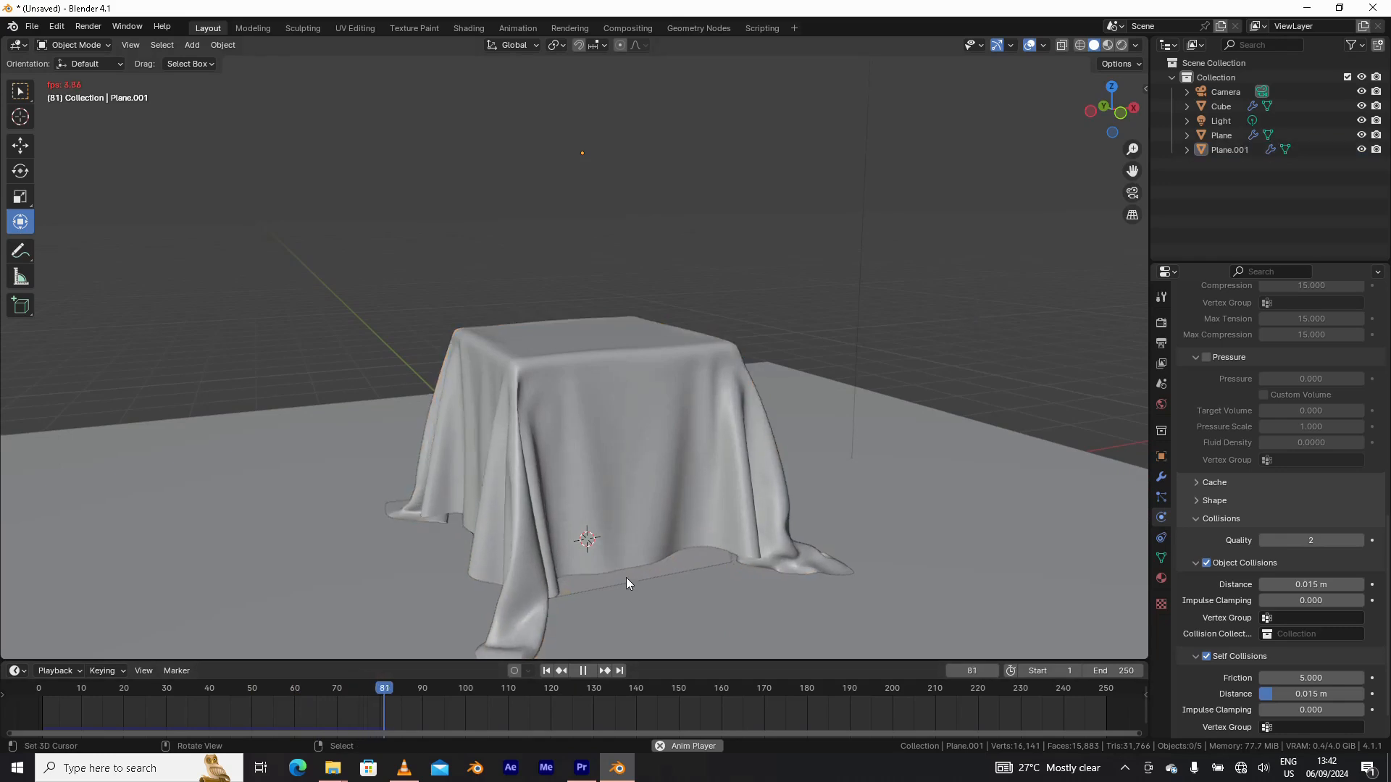
{"action": "middle_click_drag", "start_coordinate": [626, 577], "coordinate": [583, 649]}
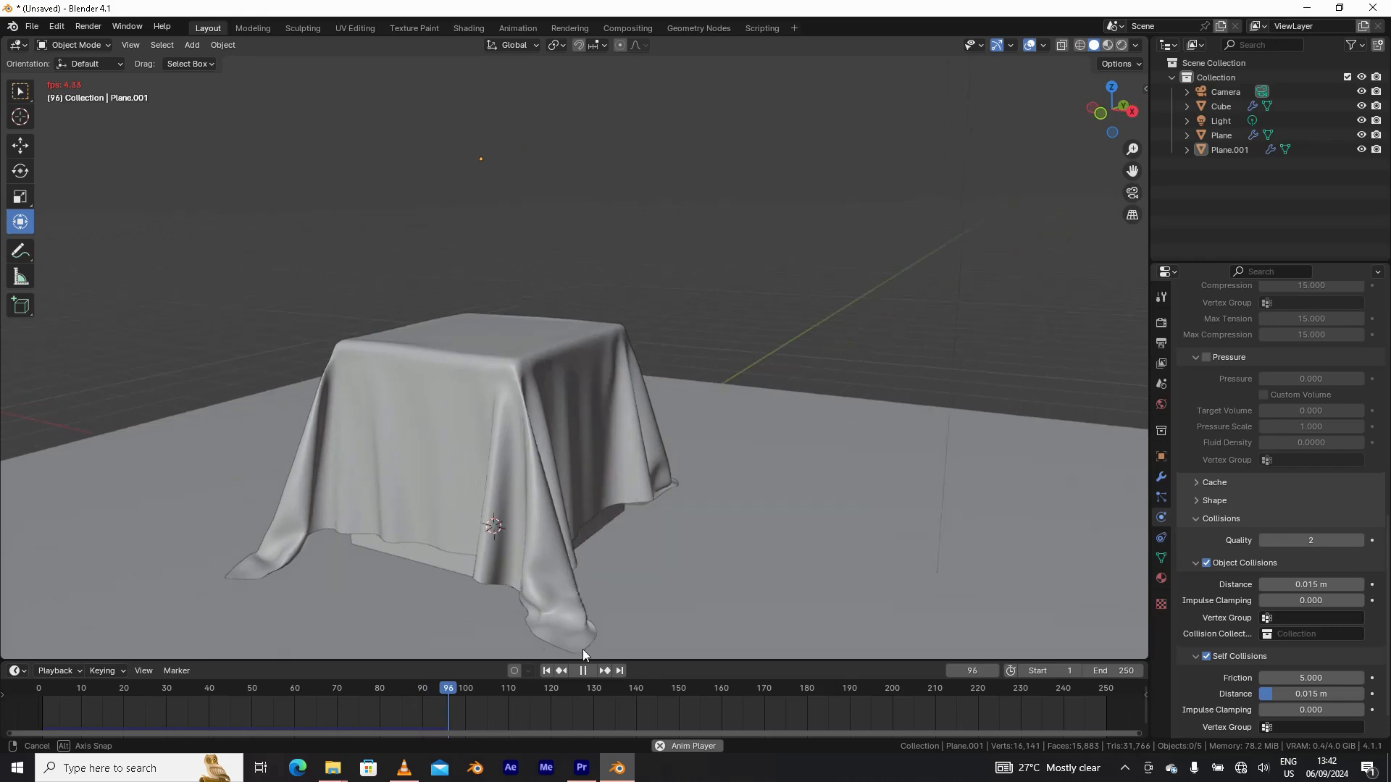
{"action": "left_click", "coordinate": [588, 671]}
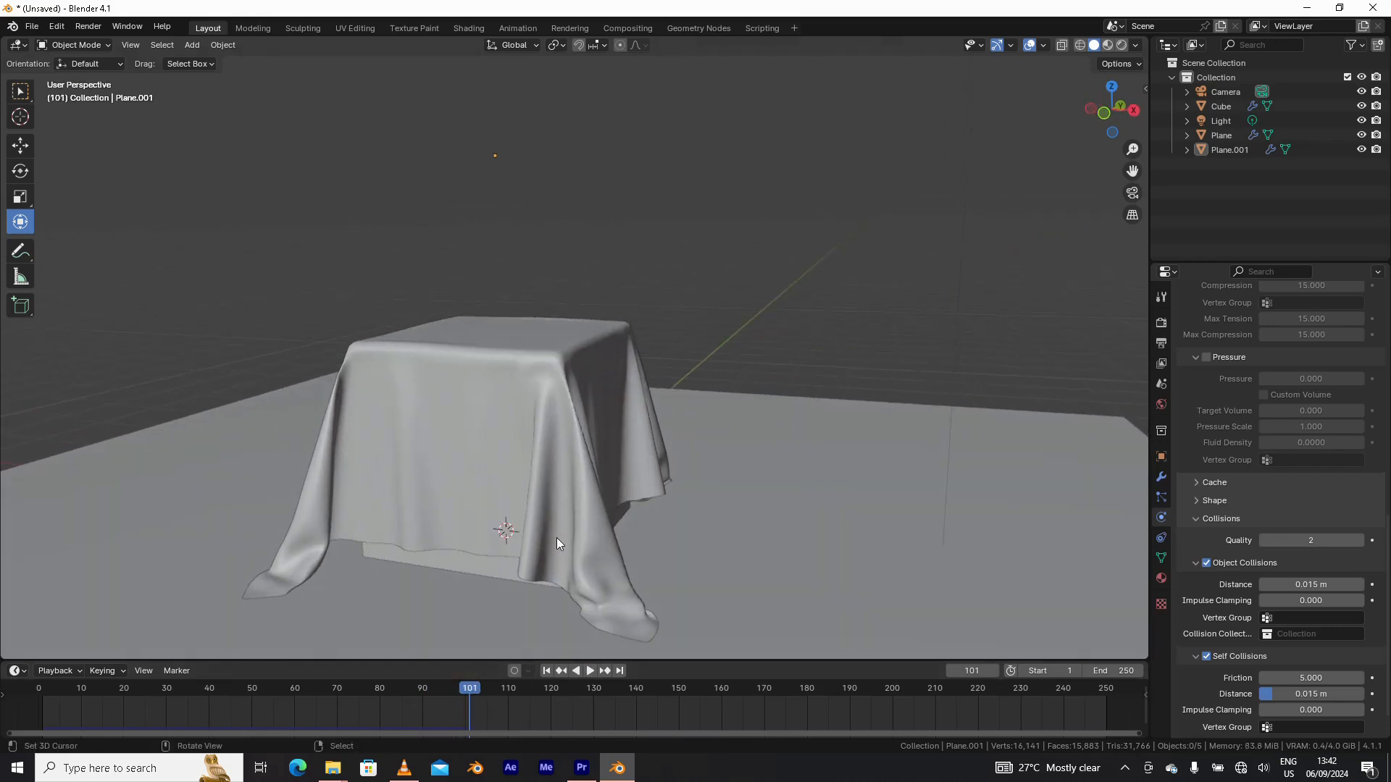
{"action": "middle_click_drag", "start_coordinate": [556, 537], "coordinate": [616, 553]}
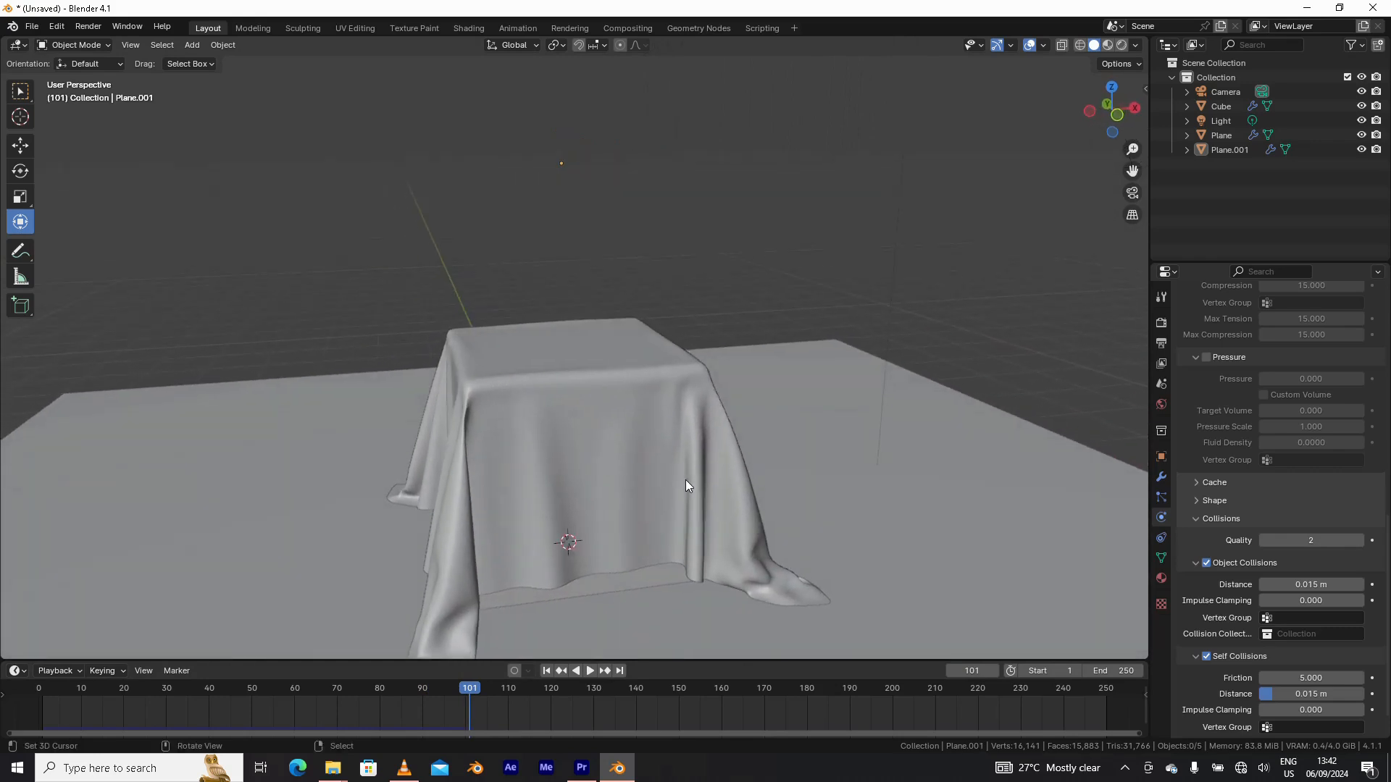
{"action": "middle_click_drag", "start_coordinate": [619, 440], "coordinate": [639, 371]}
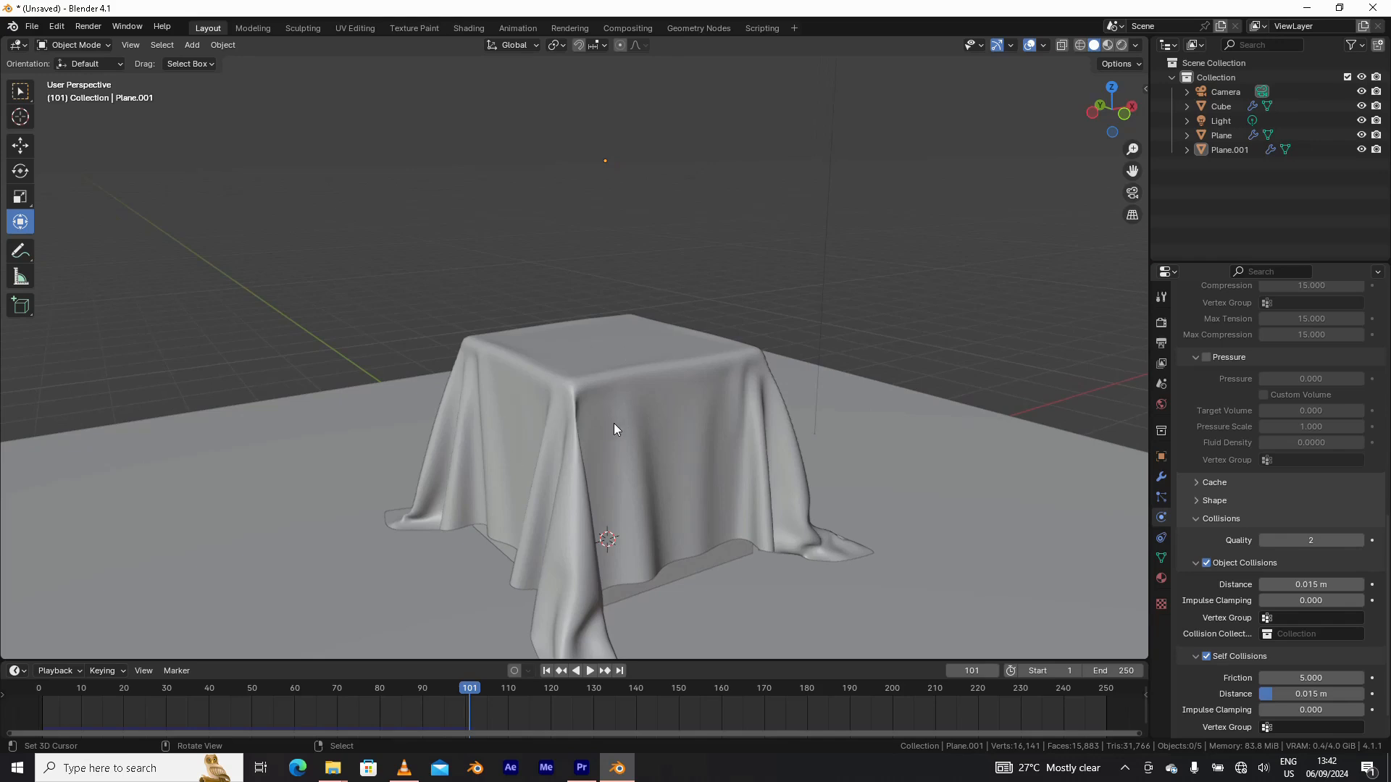
{"action": "middle_click_drag", "start_coordinate": [615, 424], "coordinate": [572, 435]}
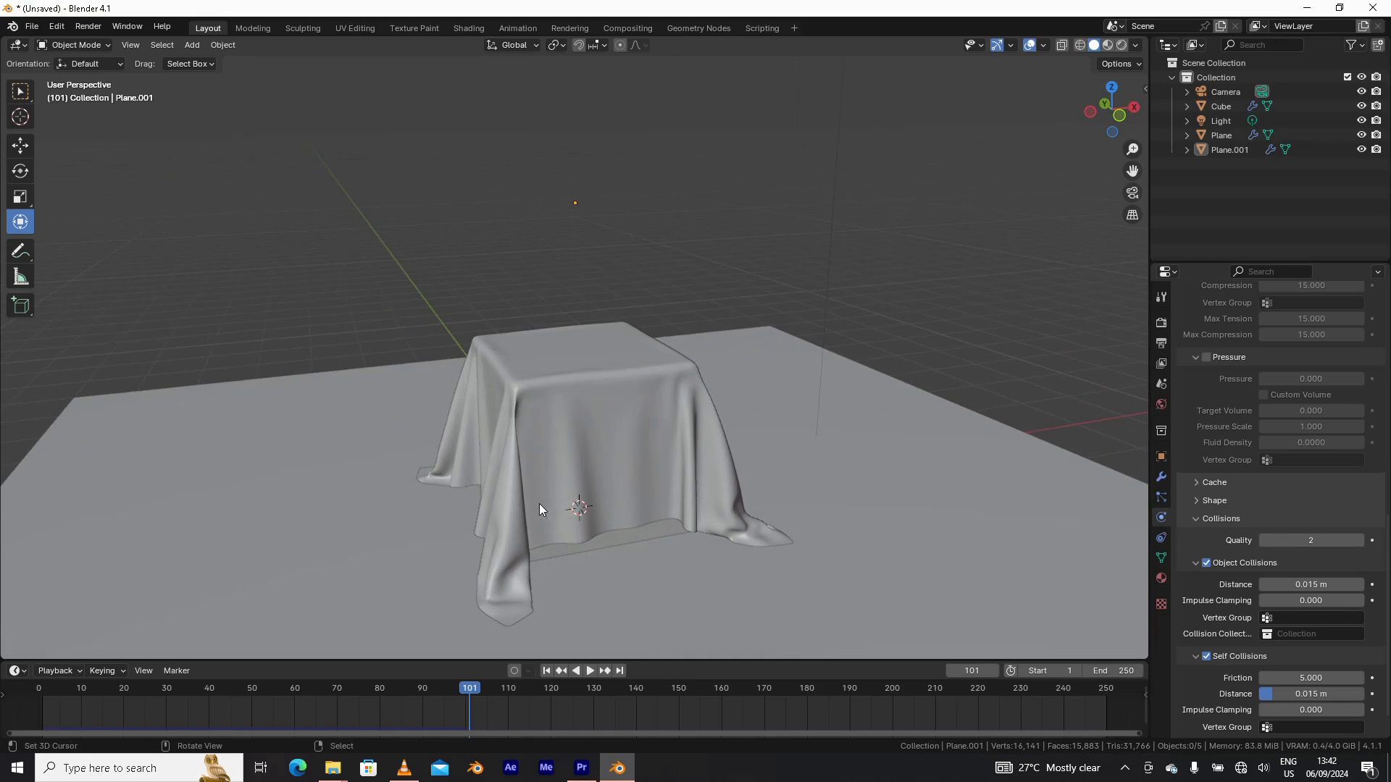
{"action": "middle_click_drag", "start_coordinate": [539, 502], "coordinate": [557, 433]}
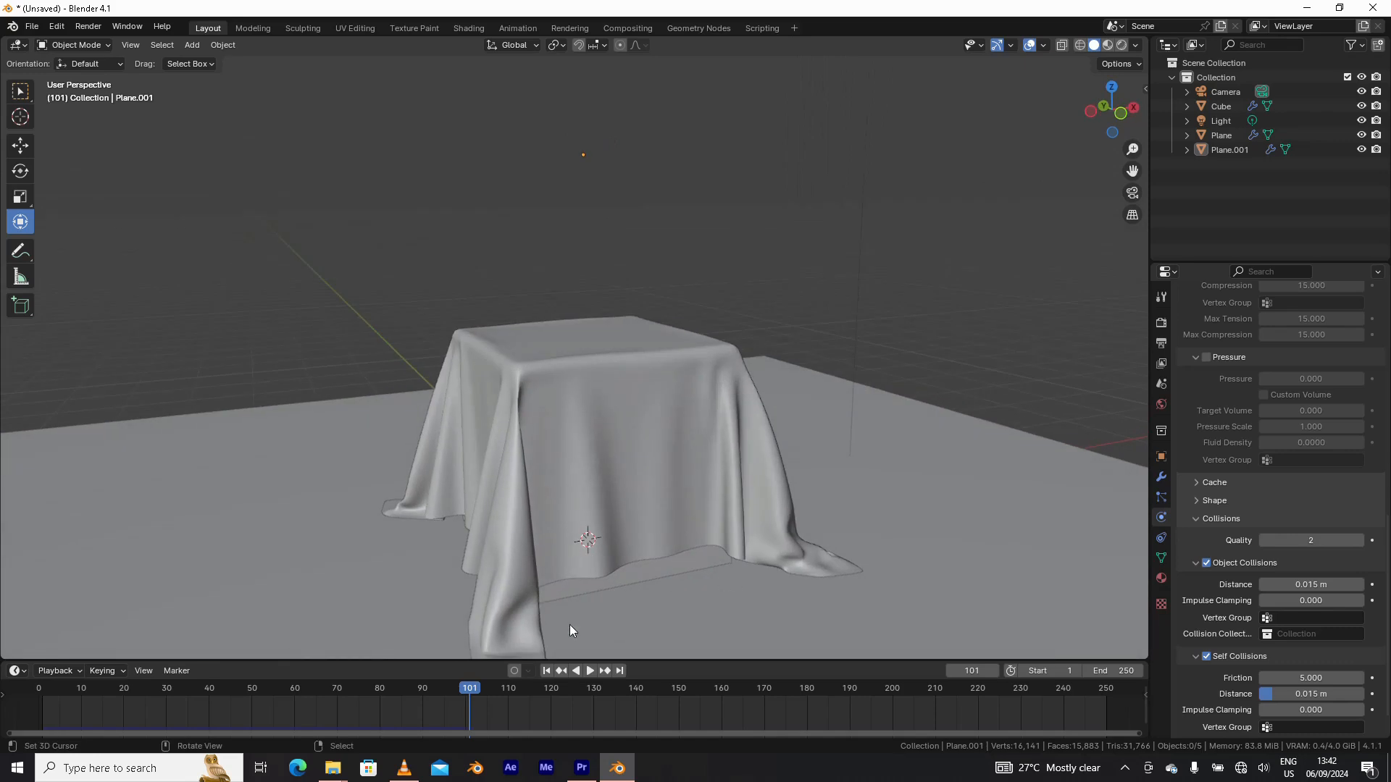
- Apply the cloth plane's Cloth modifier at frame 100 and return the timeline to frame 1
{"action": "left_click", "coordinate": [1161, 477]}
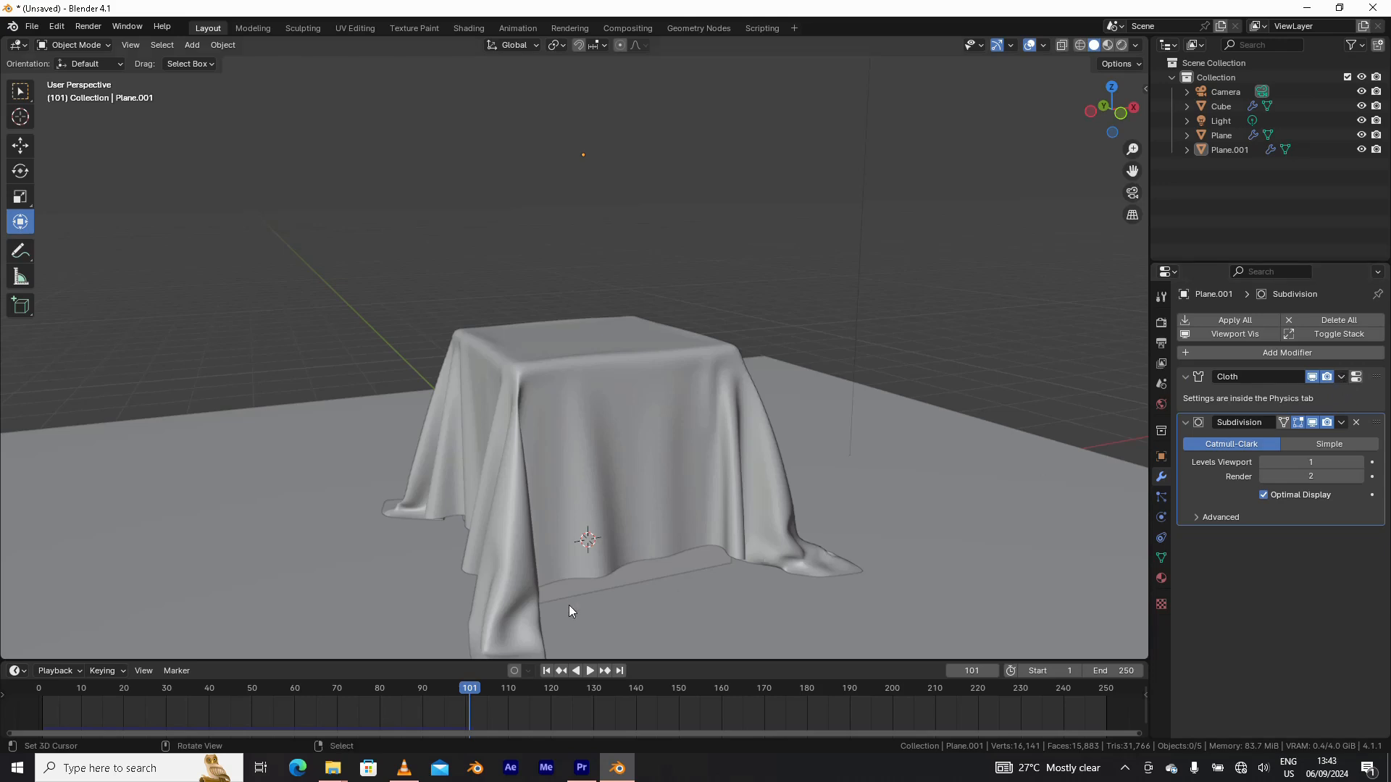
{"action": "mouse_move", "coordinate": [471, 689]}
{"action": "left_mouse_down"}
{"action": "mouse_move", "coordinate": [113, 682]}
{"action": "mouse_move", "coordinate": [258, 707]}
{"action": "mouse_move", "coordinate": [467, 707]}
{"action": "left_mouse_up"}
{"action": "key", "text": "space"}
{"action": "left_click", "coordinate": [1341, 377]}
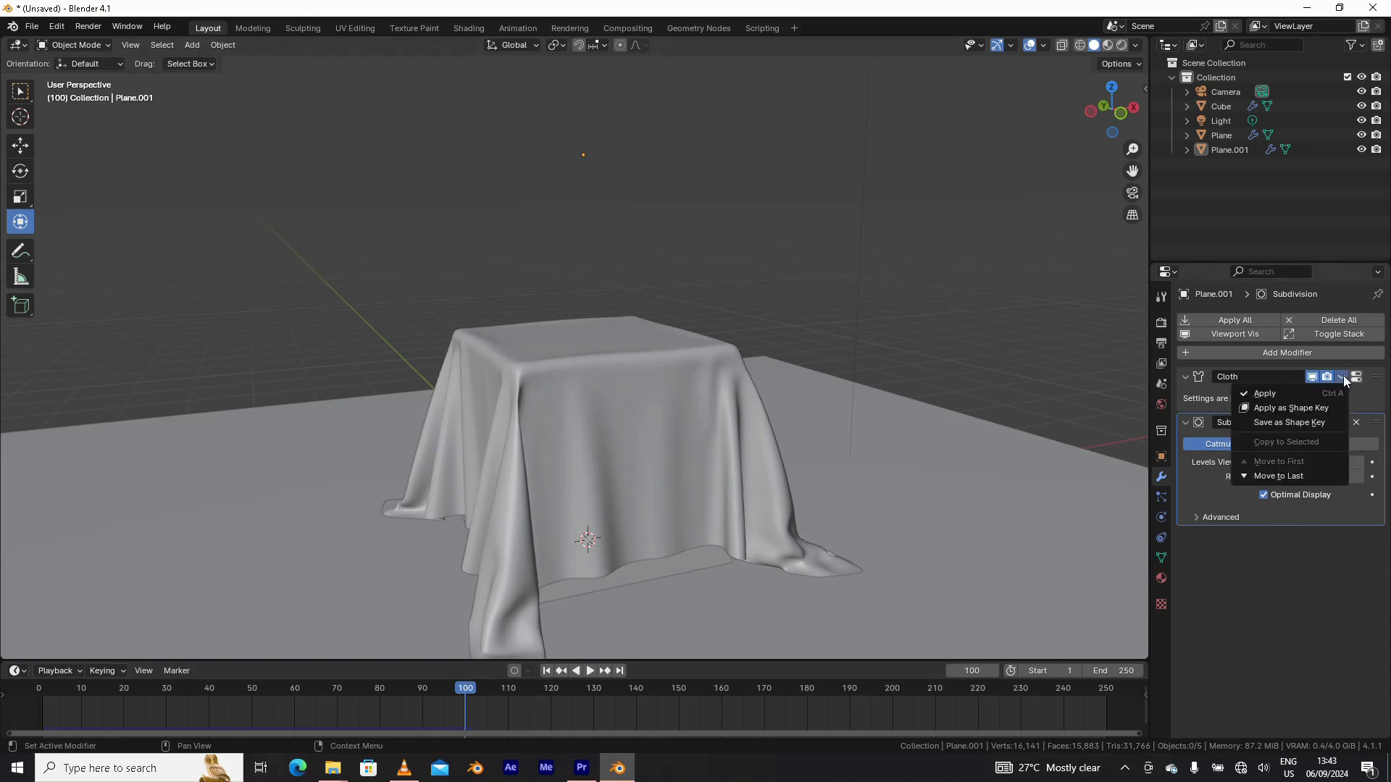
{"action": "left_click", "coordinate": [1275, 394]}
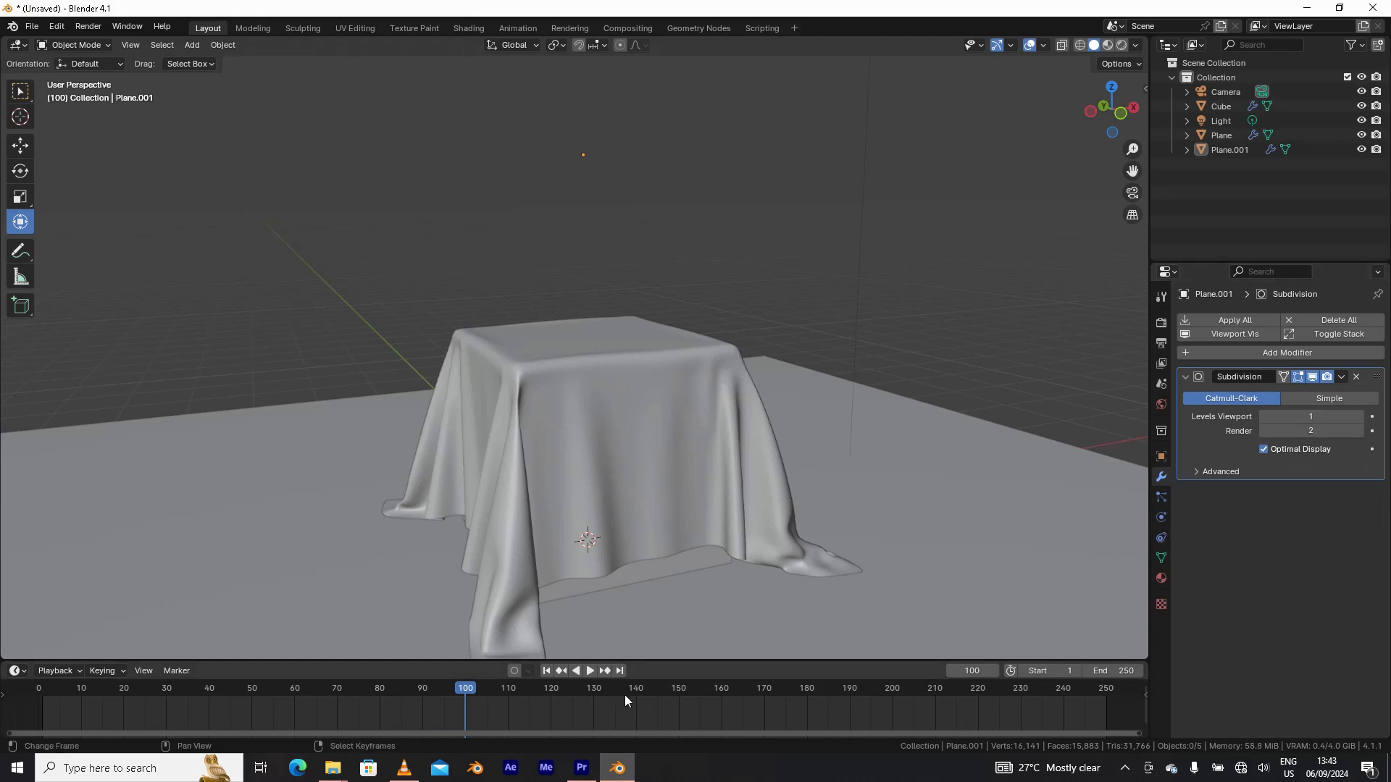
{"action": "left_click_drag", "start_coordinate": [469, 694], "coordinate": [251, 692]}
{"action": "left_click", "coordinate": [546, 670]}
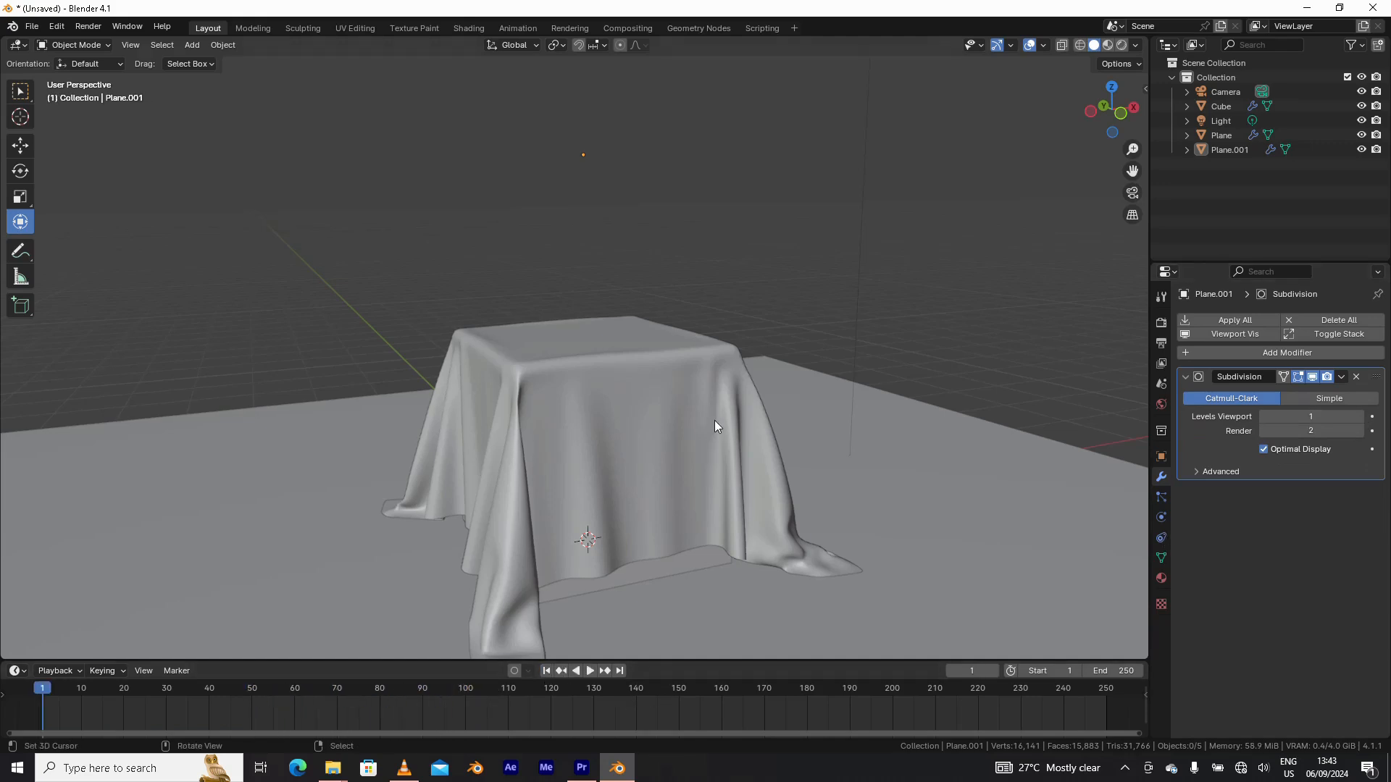
- Select the draped cloth, inspect its mesh in Edit Mode and return to Object Mode
{"action": "middle_click_drag", "start_coordinate": [714, 420], "coordinate": [655, 432]}
{"action": "left_click", "coordinate": [620, 397]}
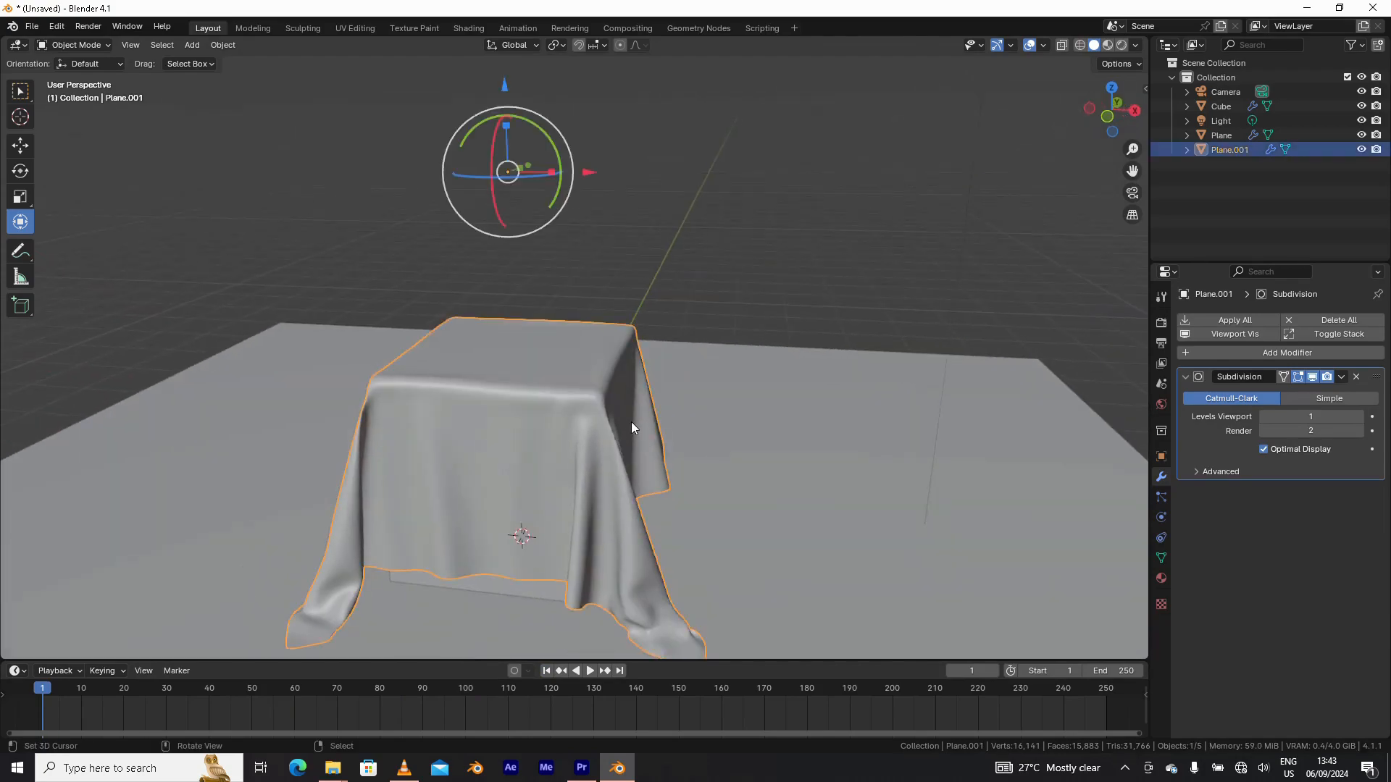
{"action": "key", "text": "Tab"}
{"action": "left_click", "coordinate": [640, 332]}
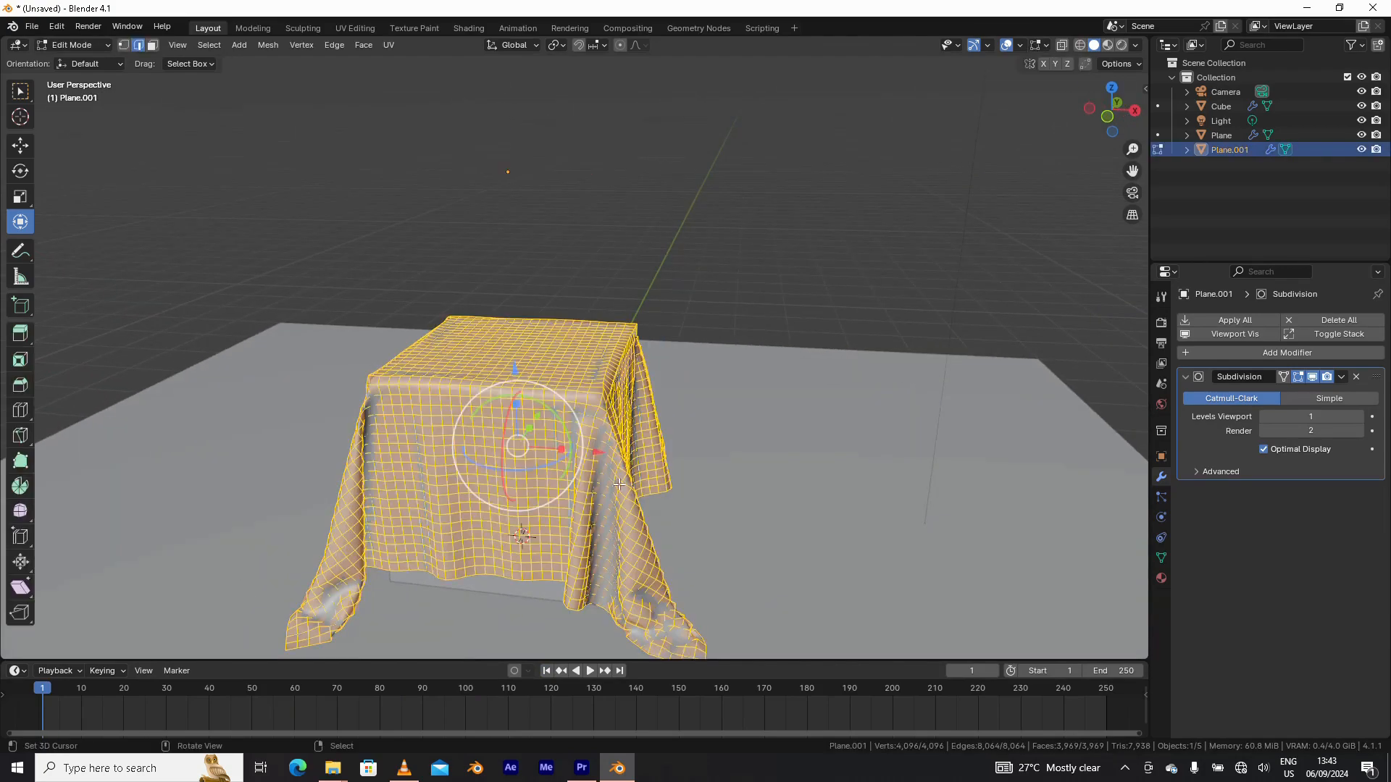
{"action": "middle_click_drag", "start_coordinate": [619, 484], "coordinate": [686, 359]}
{"action": "key", "text": "ctrl+Tab"}
{"action": "left_click", "coordinate": [715, 365]}
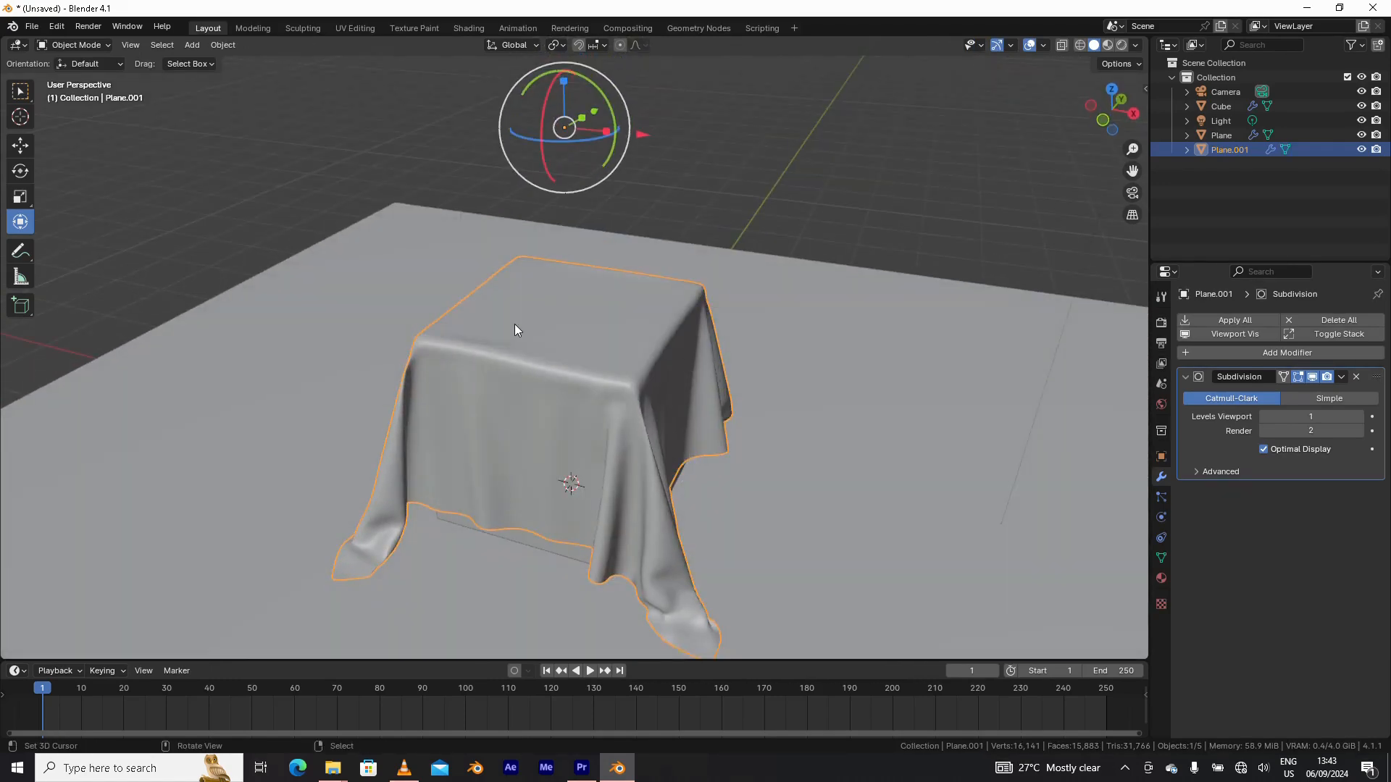
- Undo the latest operations back to before the Cloth modifier was applied to the cloth plane
{"action": "middle_click_drag", "start_coordinate": [419, 430], "coordinate": [528, 418]}
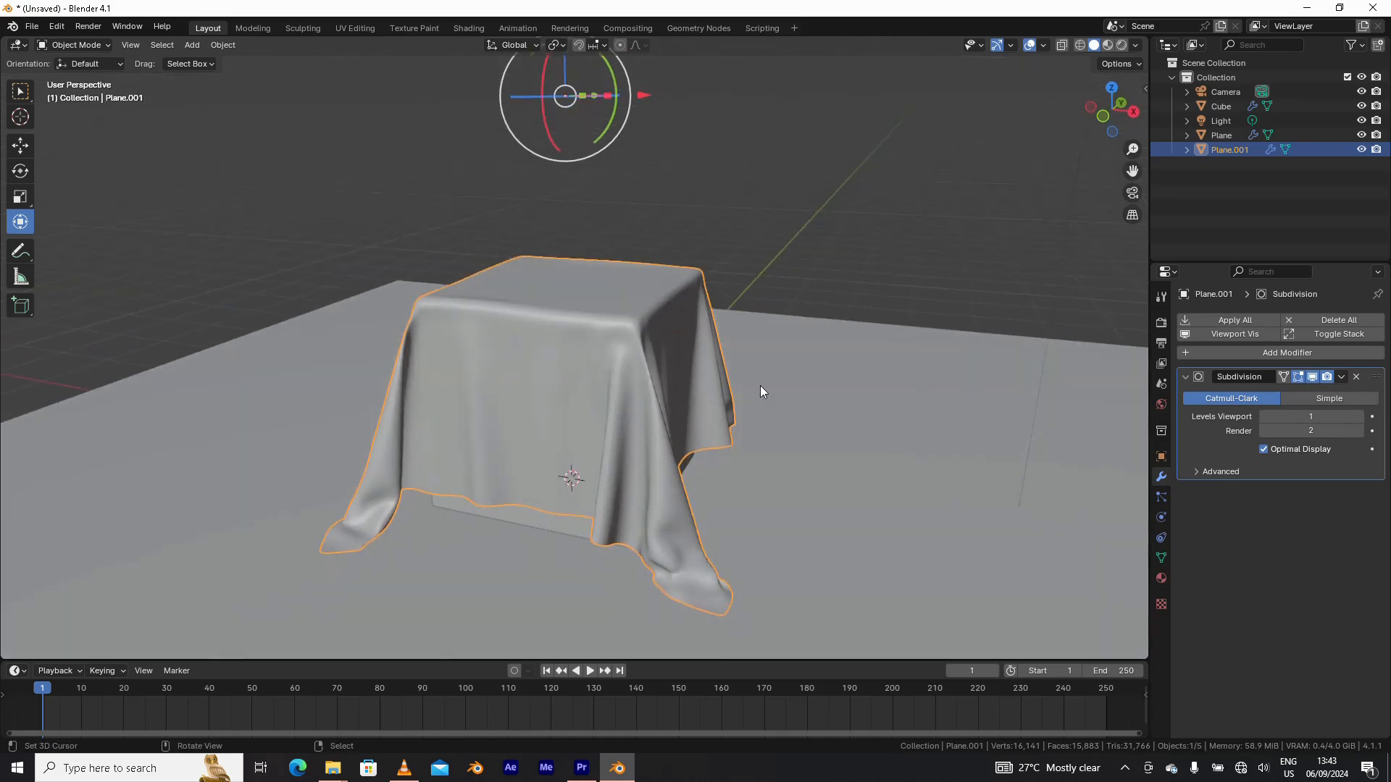
{"action": "key", "text": "ctrl+z"}
{"action": "key", "text": "ctrl+z"}
{"action": "key", "text": "ctrl+z"}
{"action": "key", "text": "ctrl+z"}
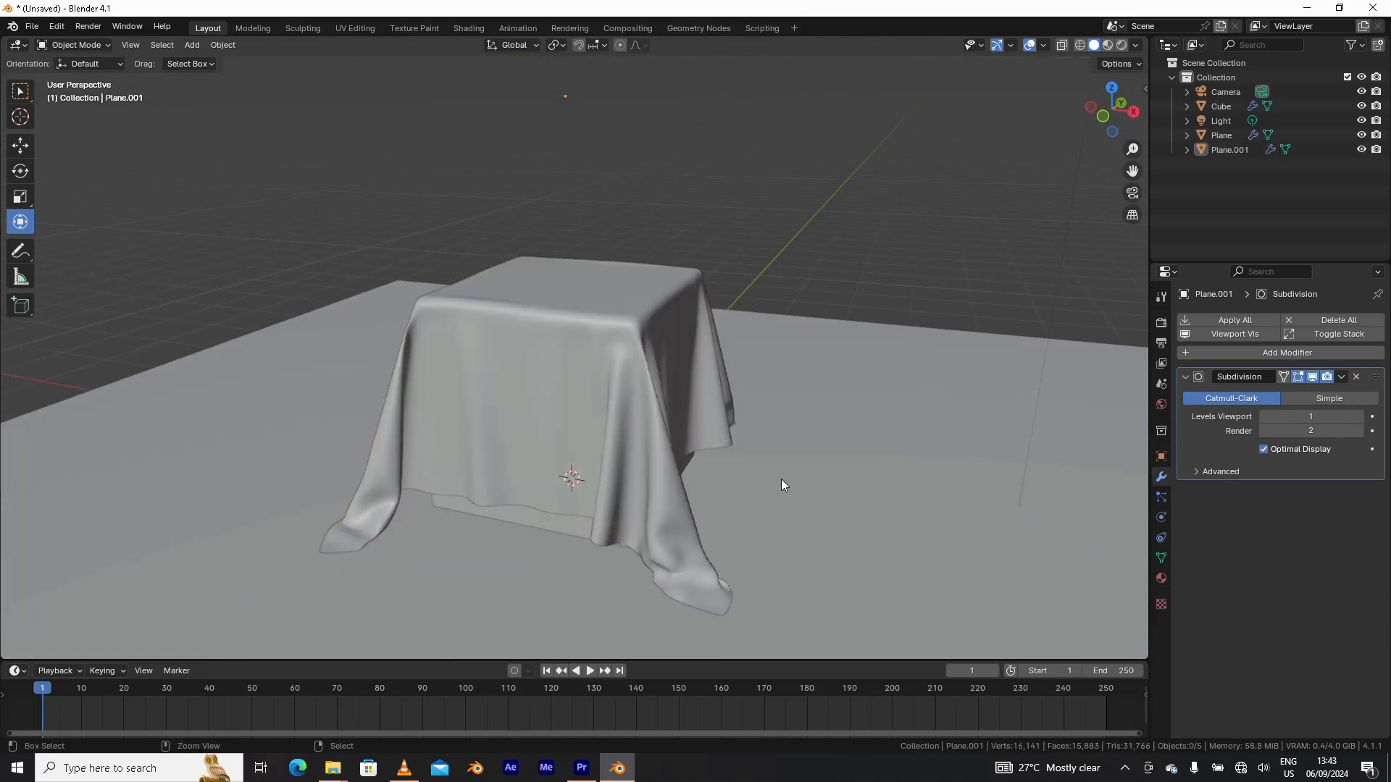
{"action": "key", "text": "ctrl+z"}
{"action": "key", "text": "ctrl+z"}
{"action": "key", "text": "ctrl+z"}
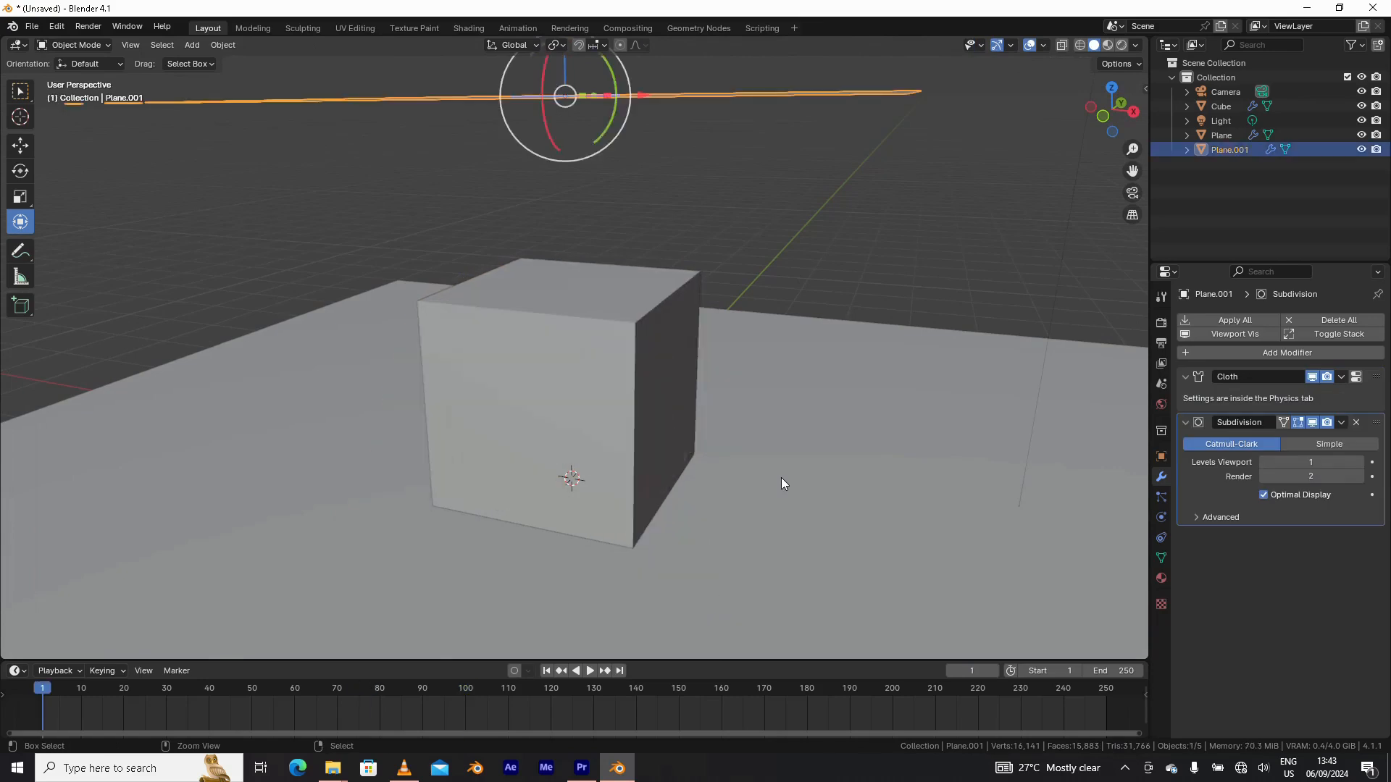
- Delete the cube and the cloth plane above it, keeping only the ground plane, camera and light
{"action": "middle_click_drag", "start_coordinate": [690, 471], "coordinate": [650, 463]}
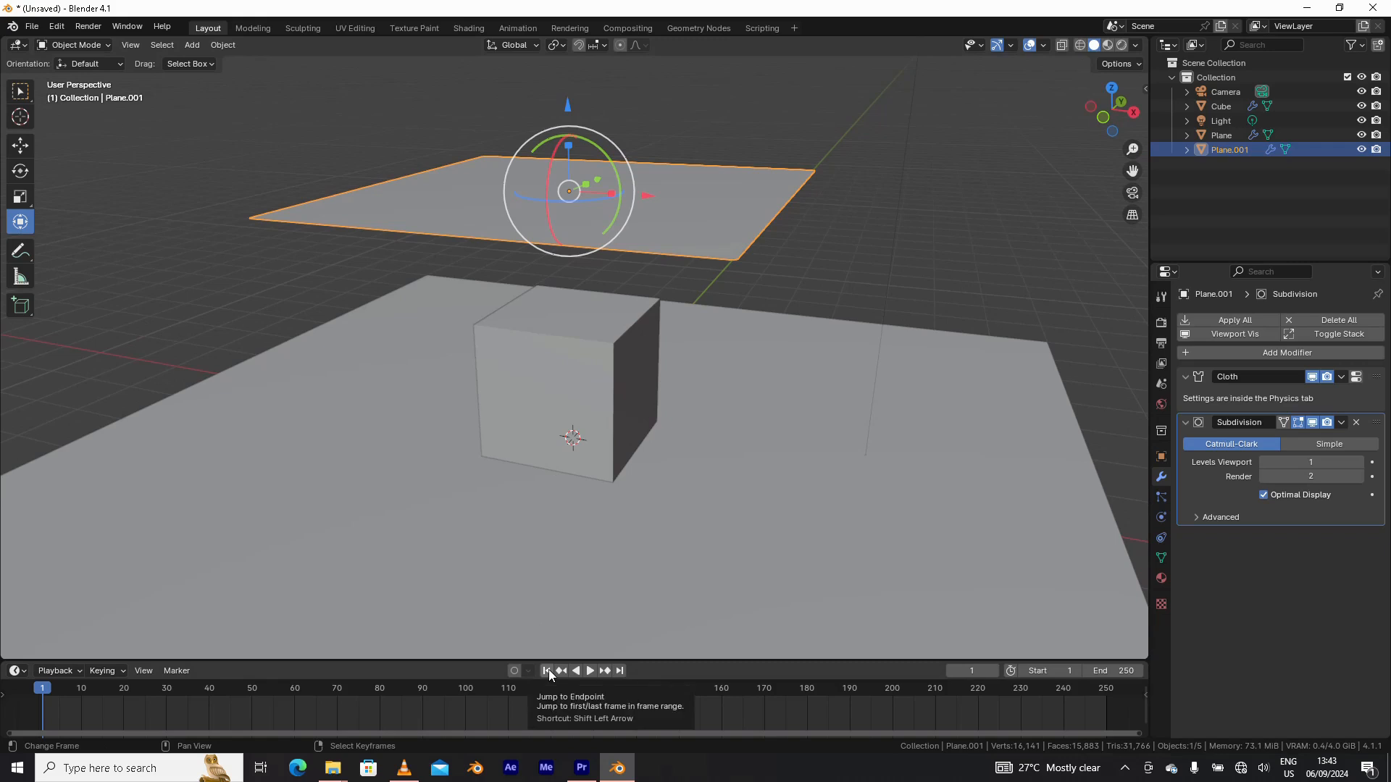
{"action": "middle_click_drag", "start_coordinate": [690, 392], "coordinate": [598, 369]}
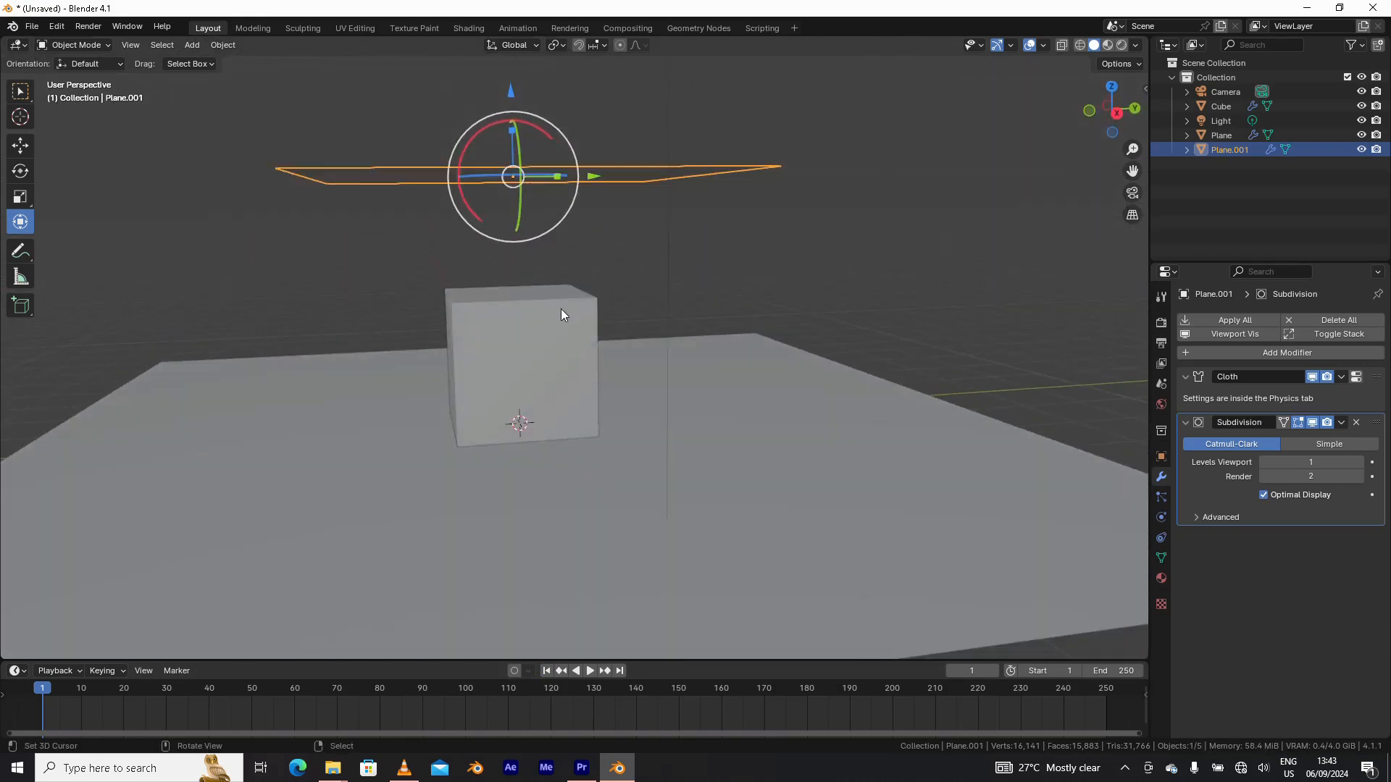
{"action": "left_click", "coordinate": [561, 310]}
{"action": "key", "text": "x"}
{"action": "left_click", "coordinate": [560, 310]}
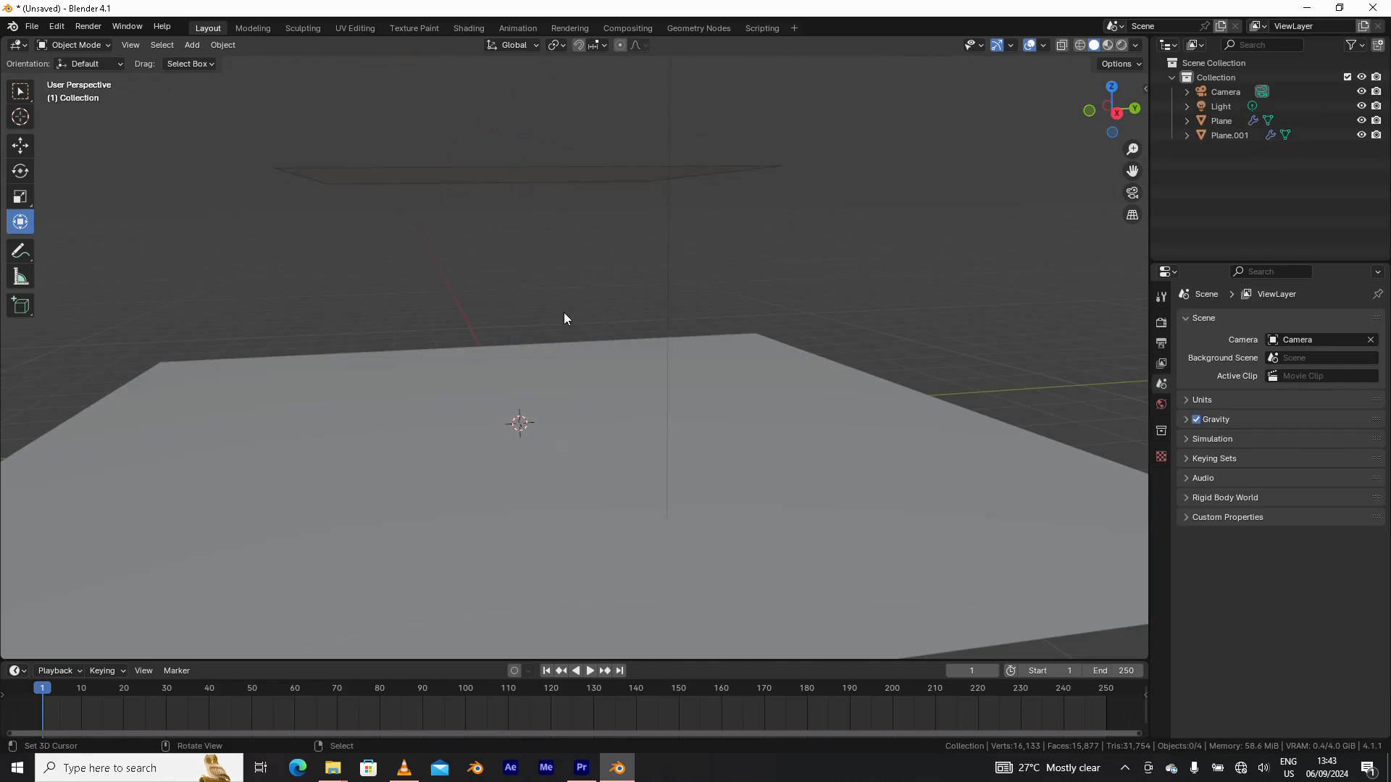
{"action": "middle_click_drag", "start_coordinate": [565, 317], "coordinate": [575, 251]}
{"action": "left_click", "coordinate": [578, 215]}
{"action": "key", "text": "x"}
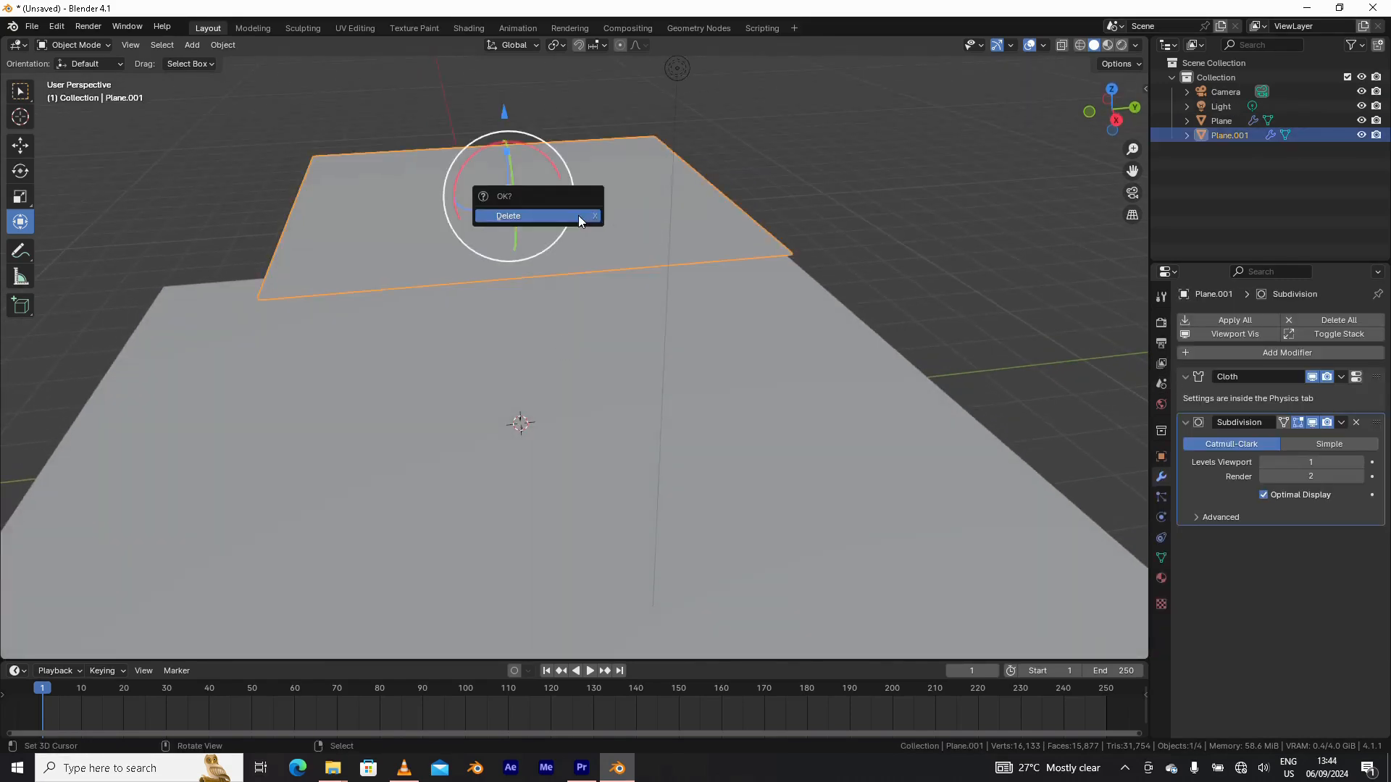
{"action": "left_click", "coordinate": [579, 217]}
- Add a mesh cylinder at the centre of the ground plane and scale it down uniformly to a very small size
{"action": "middle_click_drag", "start_coordinate": [552, 326], "coordinate": [521, 400]}
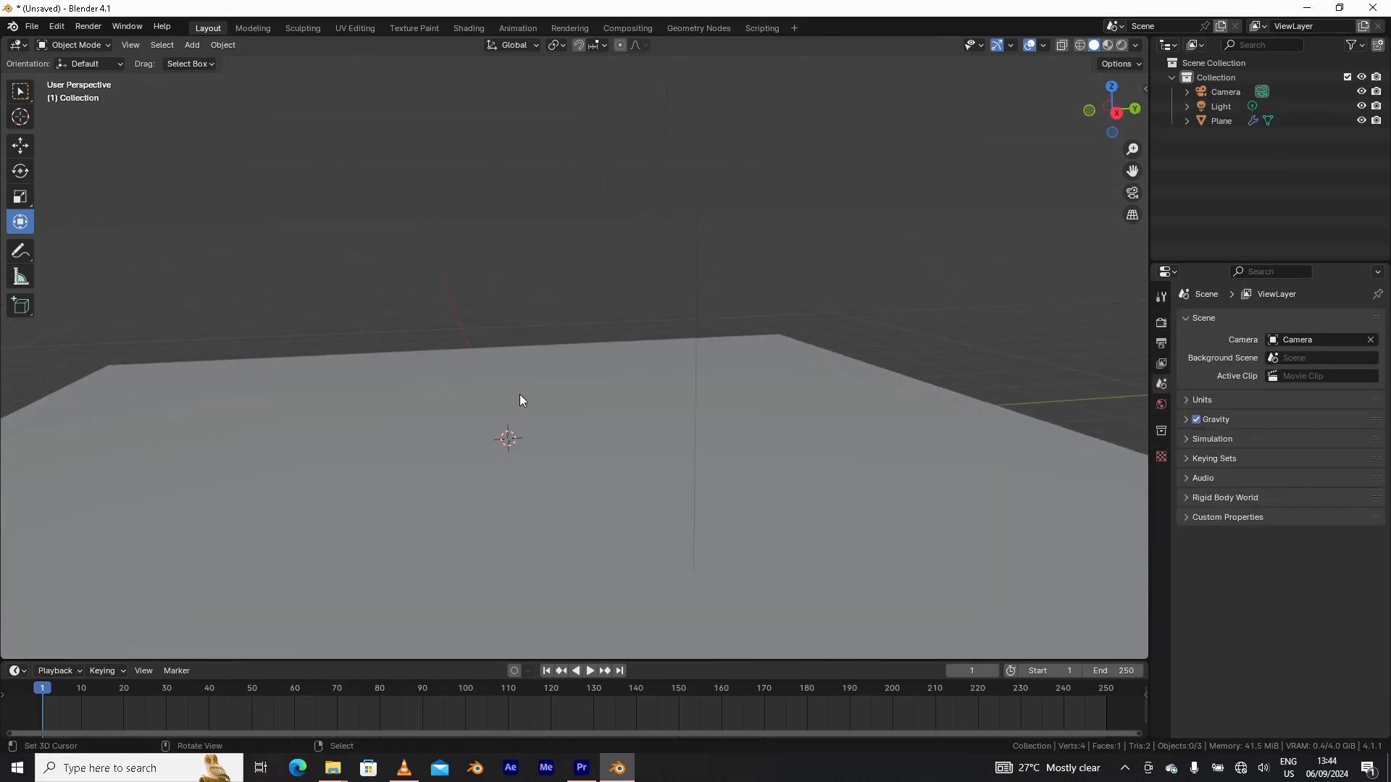
{"action": "key", "text": "shift+a"}
{"action": "mouse_move", "coordinate": [516, 420]}
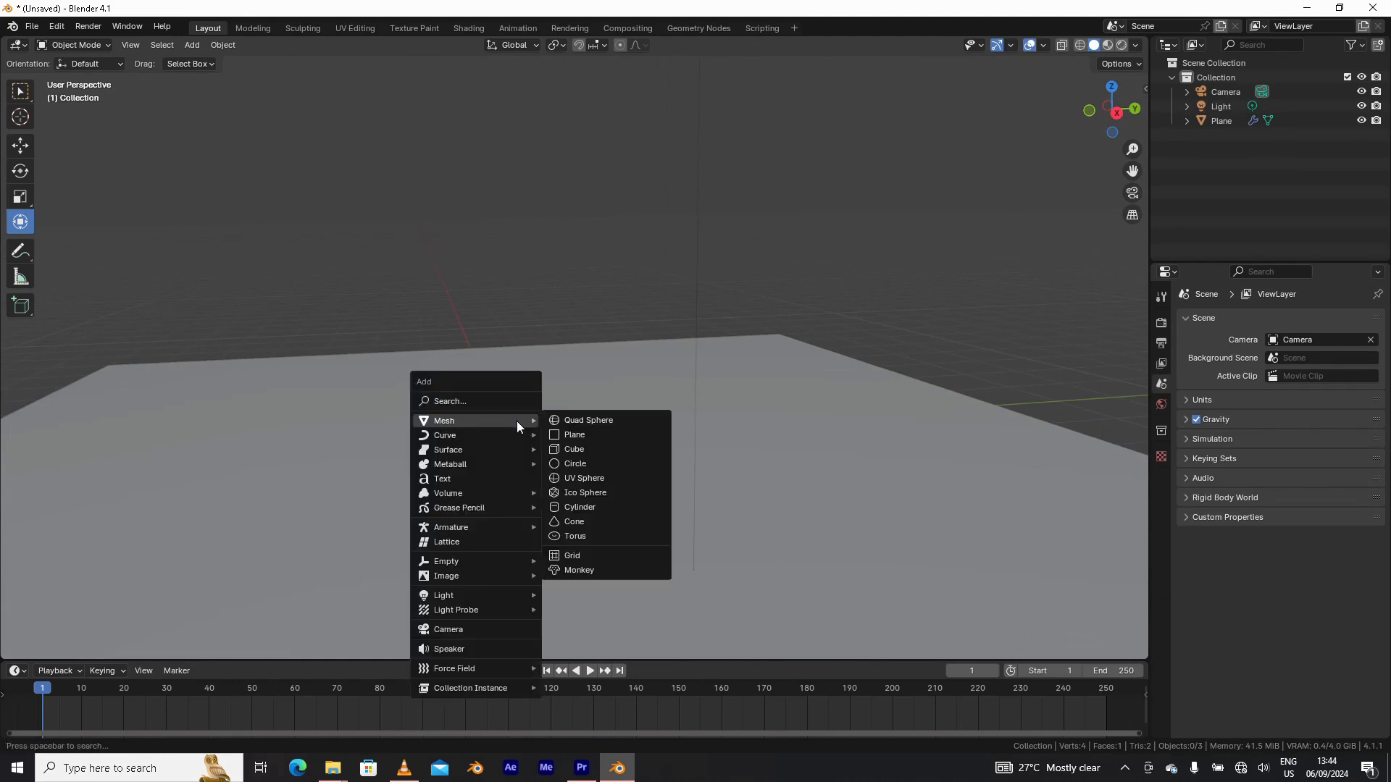
{"action": "left_click", "coordinate": [617, 507]}
{"action": "key", "text": "s"}
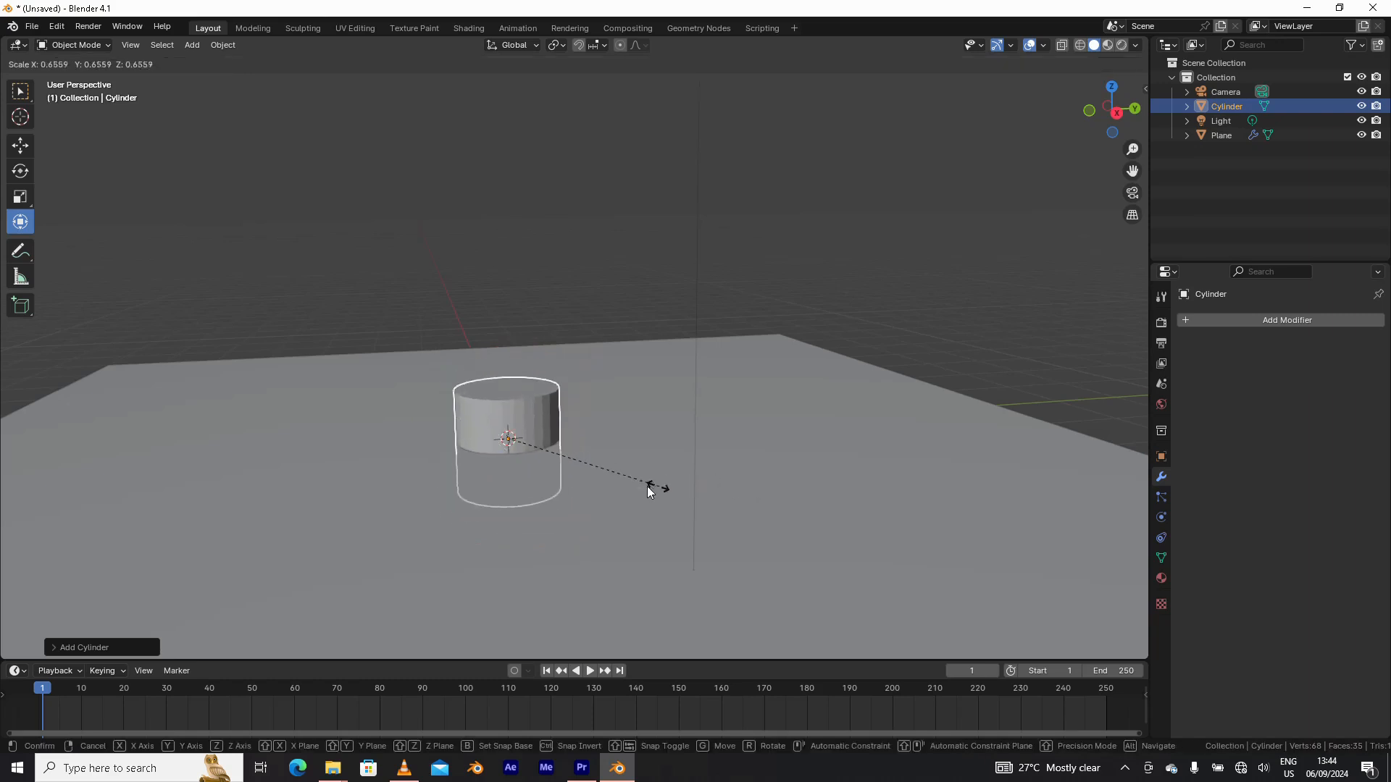
{"action": "left_click", "coordinate": [507, 458]}
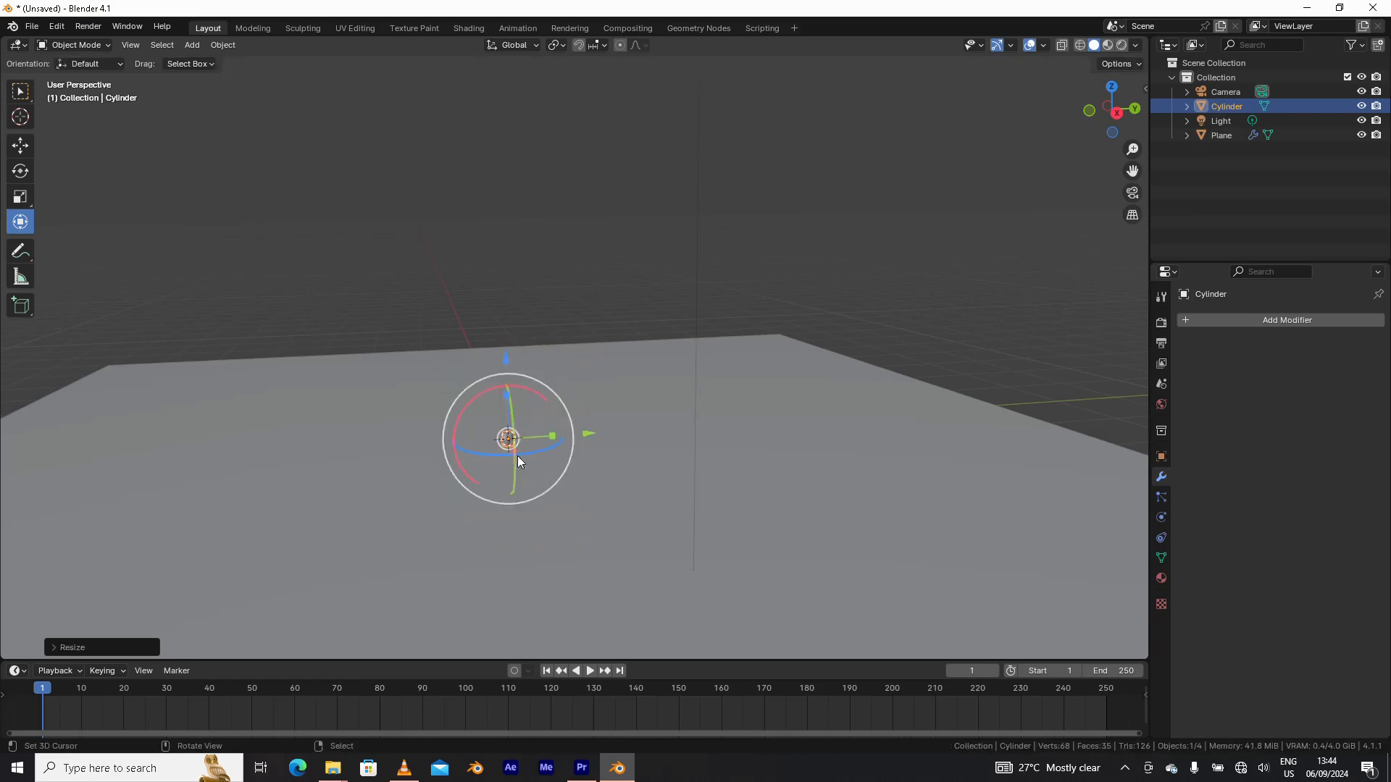
- Stretch the small cylinder along Z into a tall thin pole and raise it so its base sits at the ground plane
{"action": "key", "text": "s"}
{"action": "key", "text": "z"}
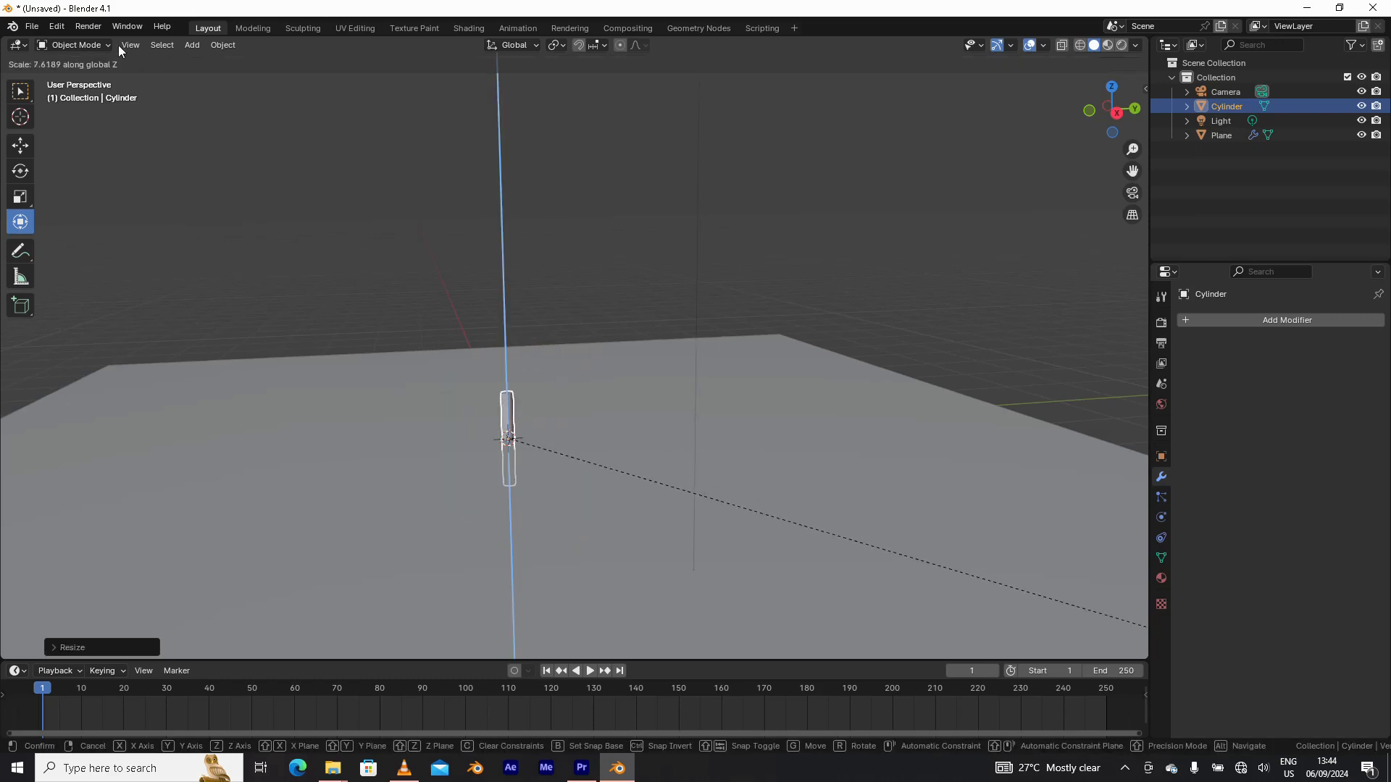
{"action": "left_click", "coordinate": [927, 502]}
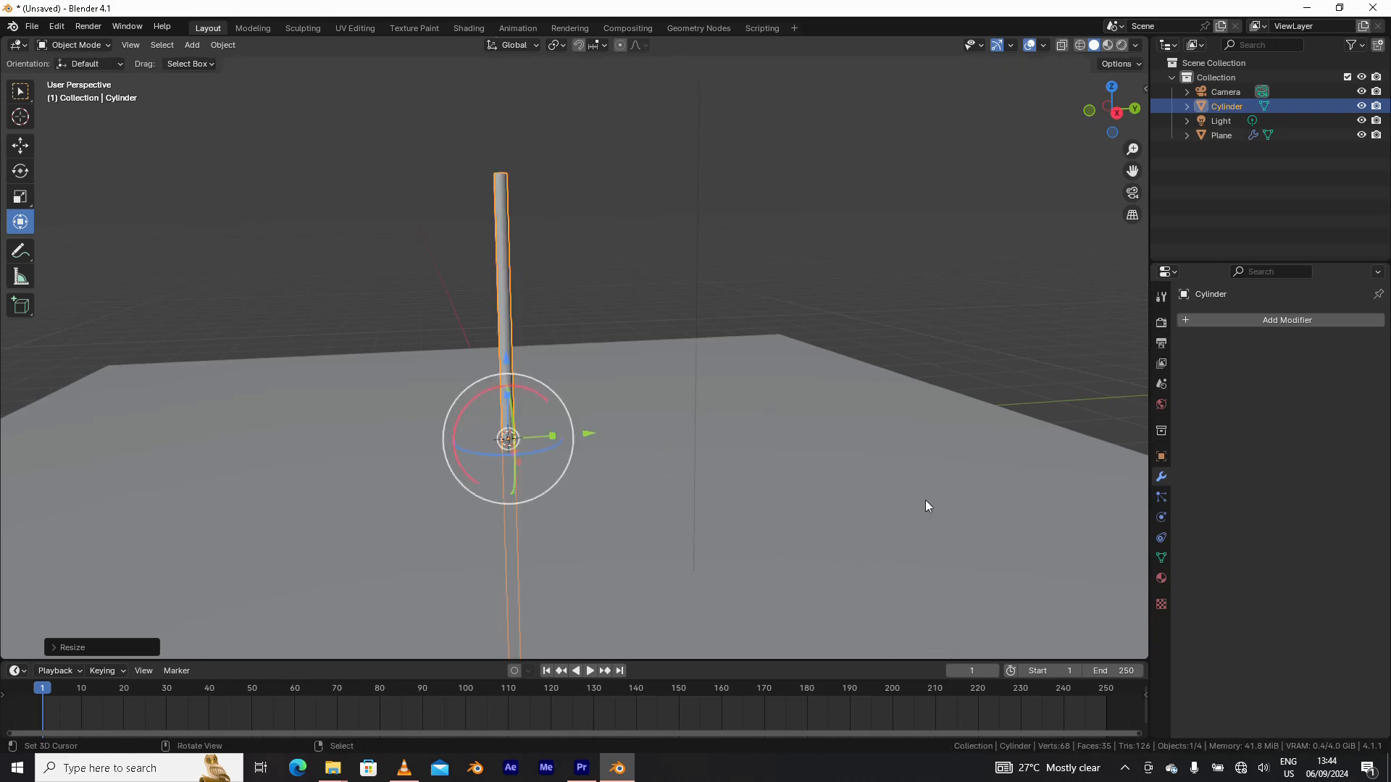
{"action": "left_click_drag", "start_coordinate": [515, 363], "coordinate": [499, 102]}
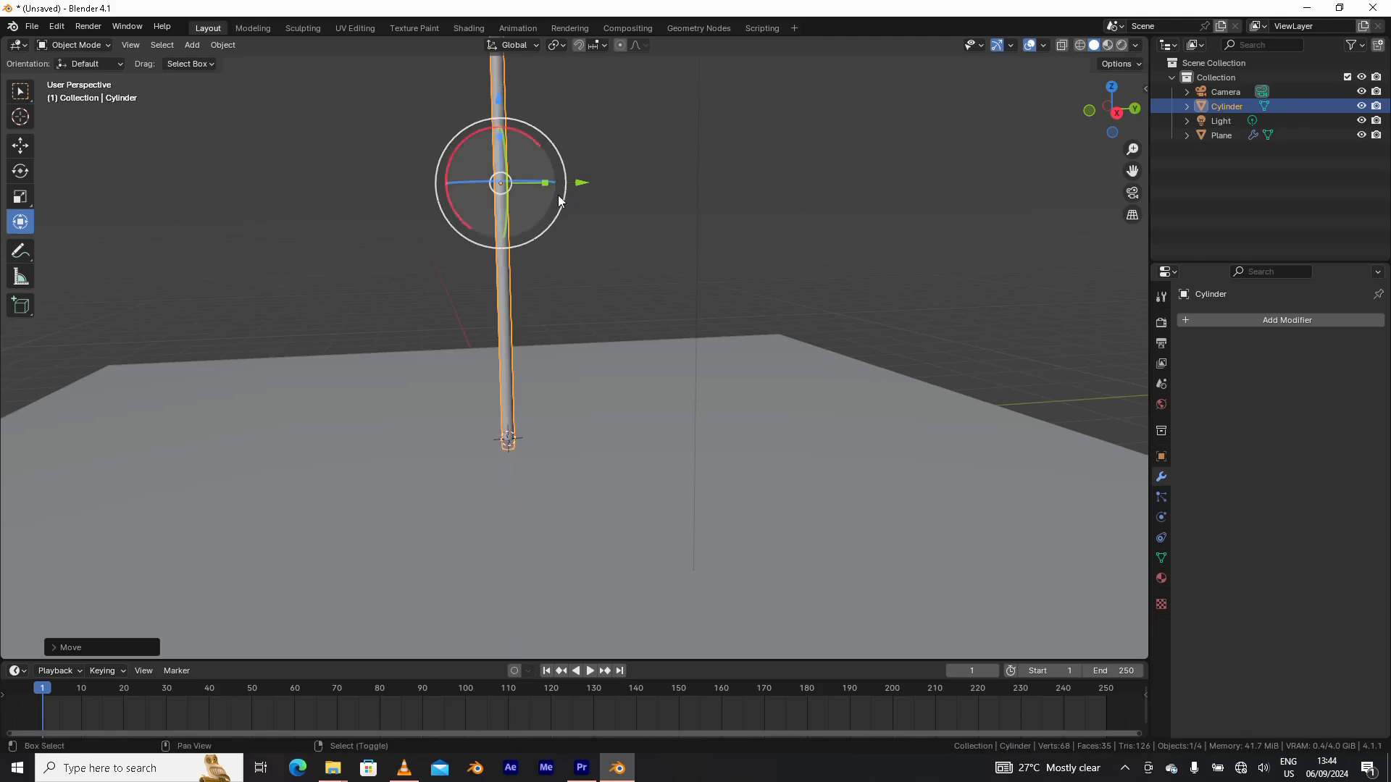
- Place the 3D cursor near the top of the pole and add a mesh plane there
{"action": "middle_click_drag", "start_coordinate": [557, 194], "coordinate": [456, 181], "text": "shift"}
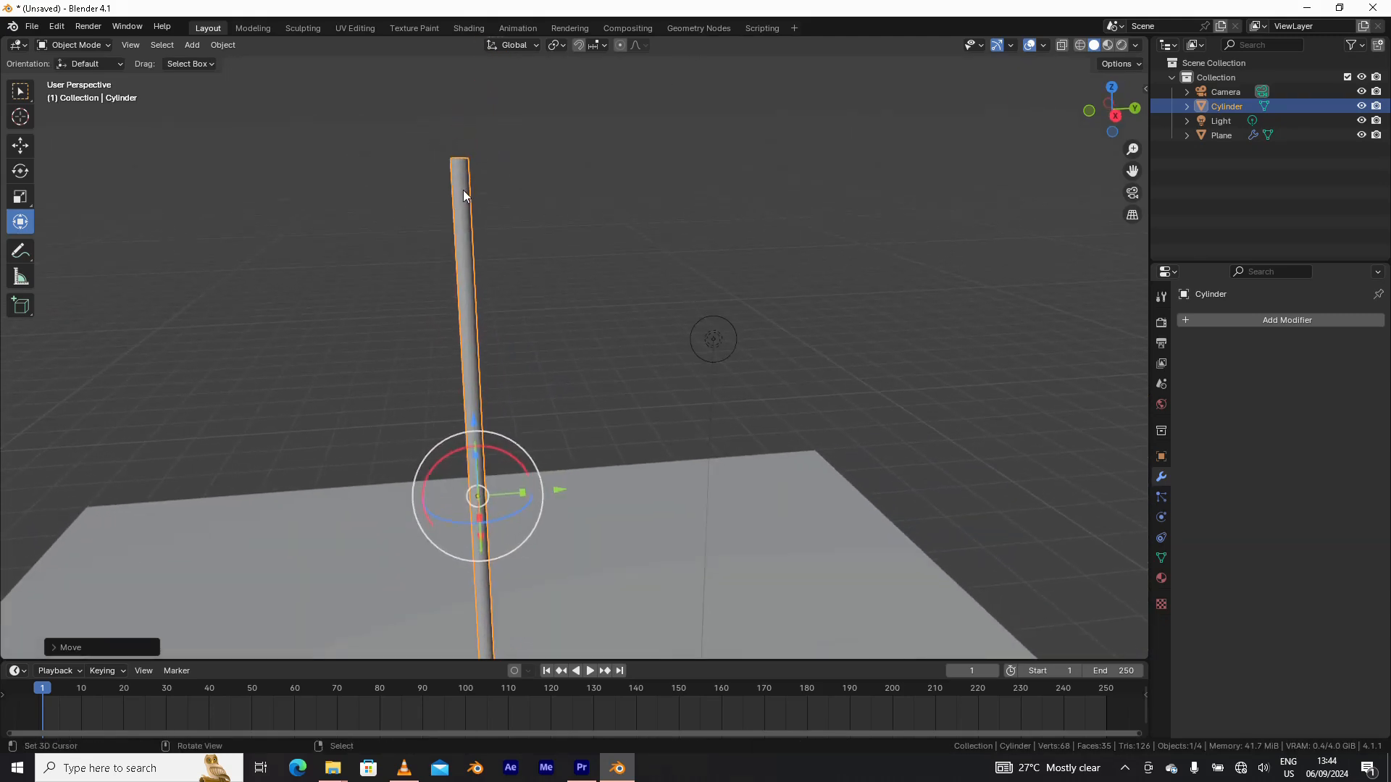
{"action": "left_click", "coordinate": [463, 190]}
{"action": "key", "text": "shift+a"}
{"action": "mouse_move", "coordinate": [488, 242]}
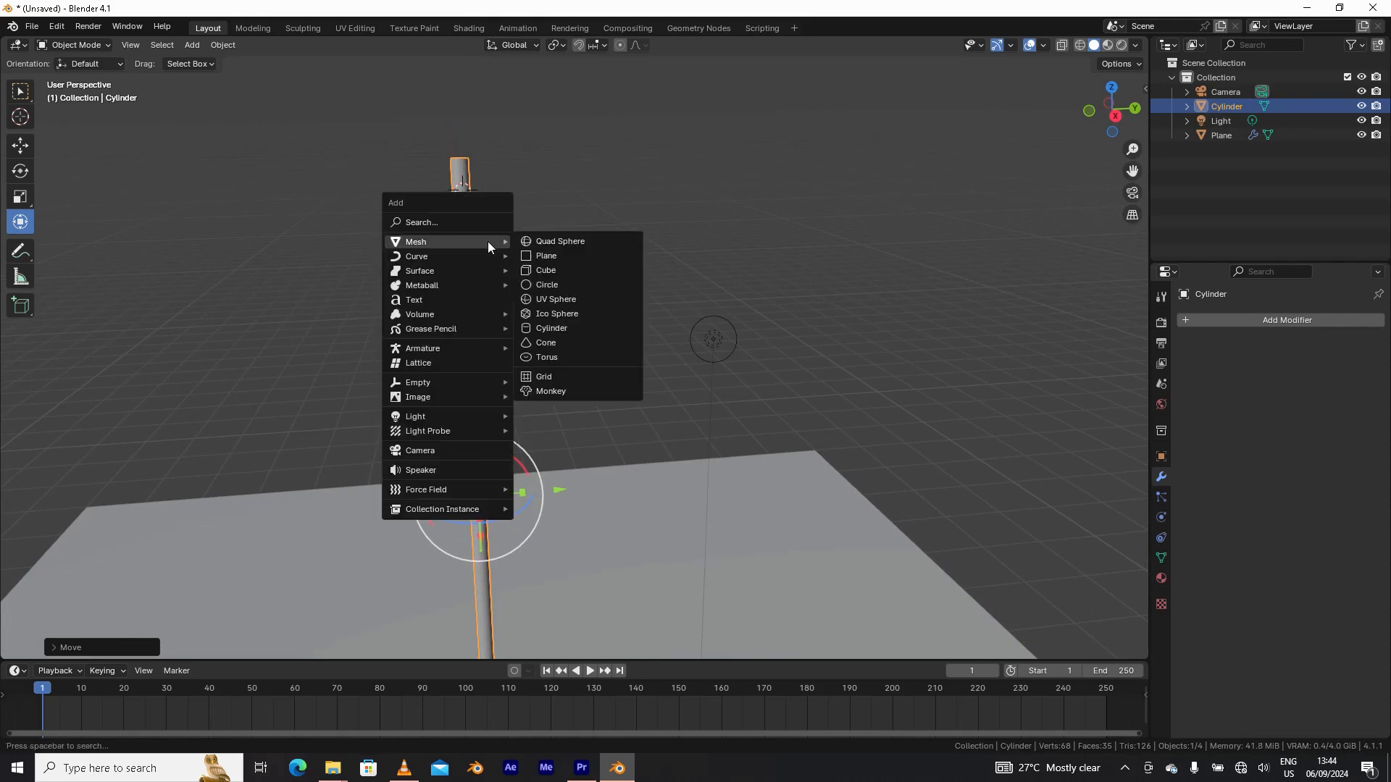
{"action": "left_click", "coordinate": [565, 256]}
{"action": "left_click_drag", "start_coordinate": [565, 285], "coordinate": [608, 269]}
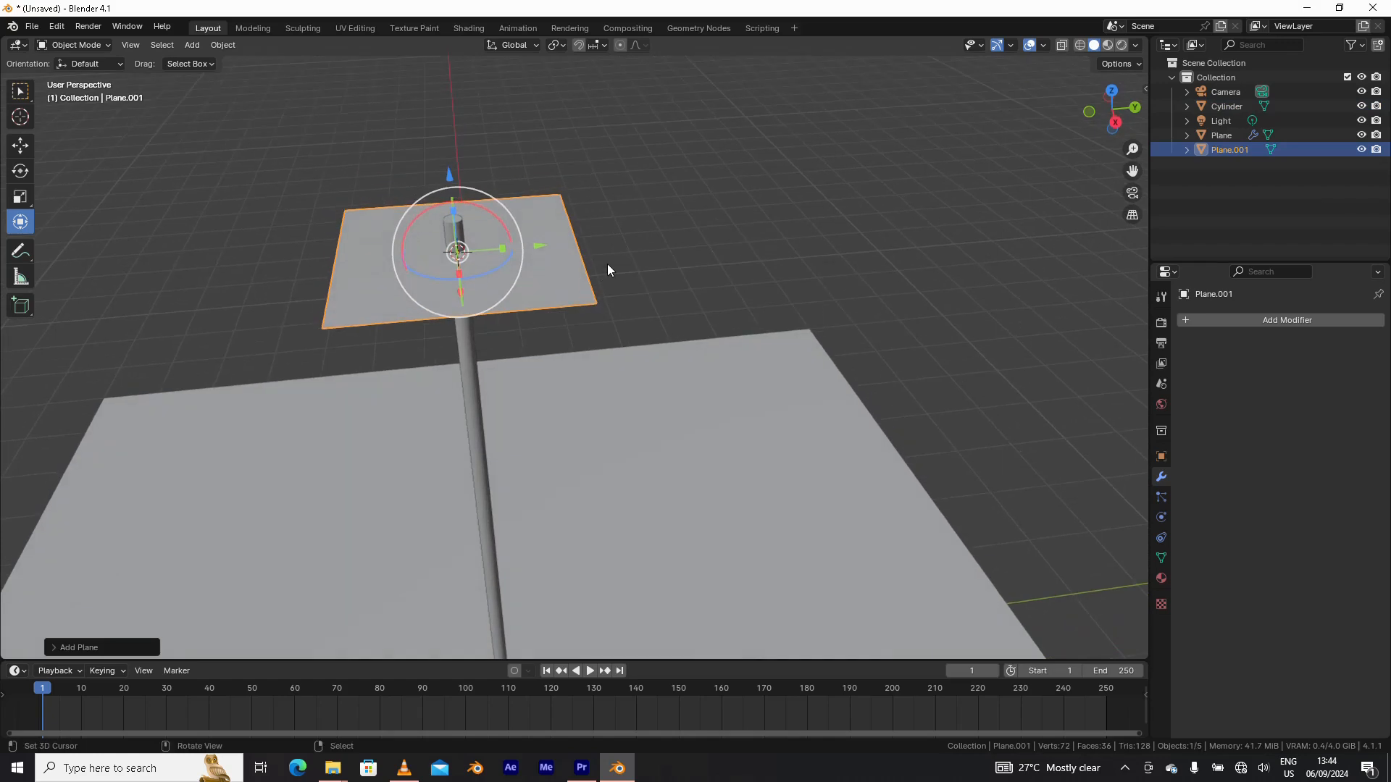
- Rotate the new plane 90° about the global Y axis so it stands upright
{"action": "middle_click_drag", "start_coordinate": [613, 269], "coordinate": [460, 186]}
{"action": "key", "text": "r"}
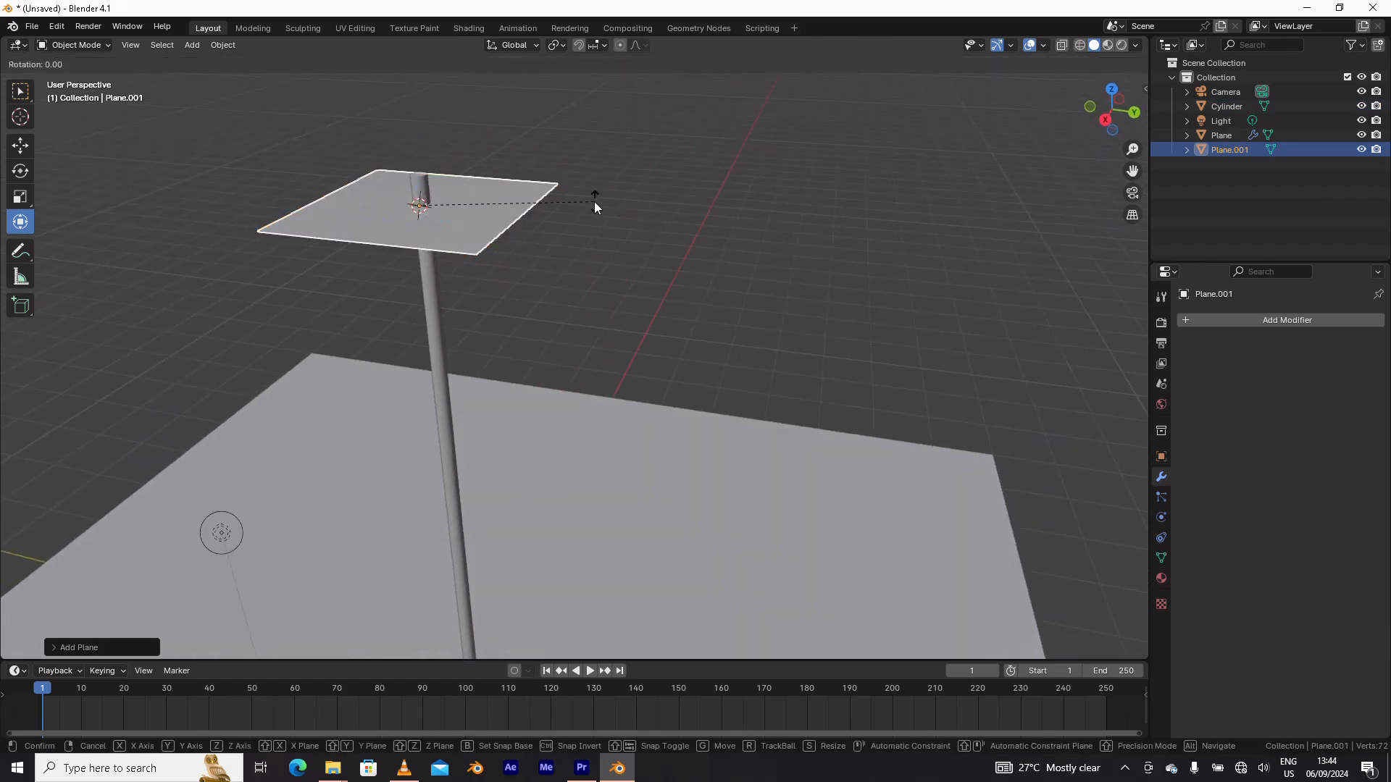
{"action": "type", "text": "y90"}
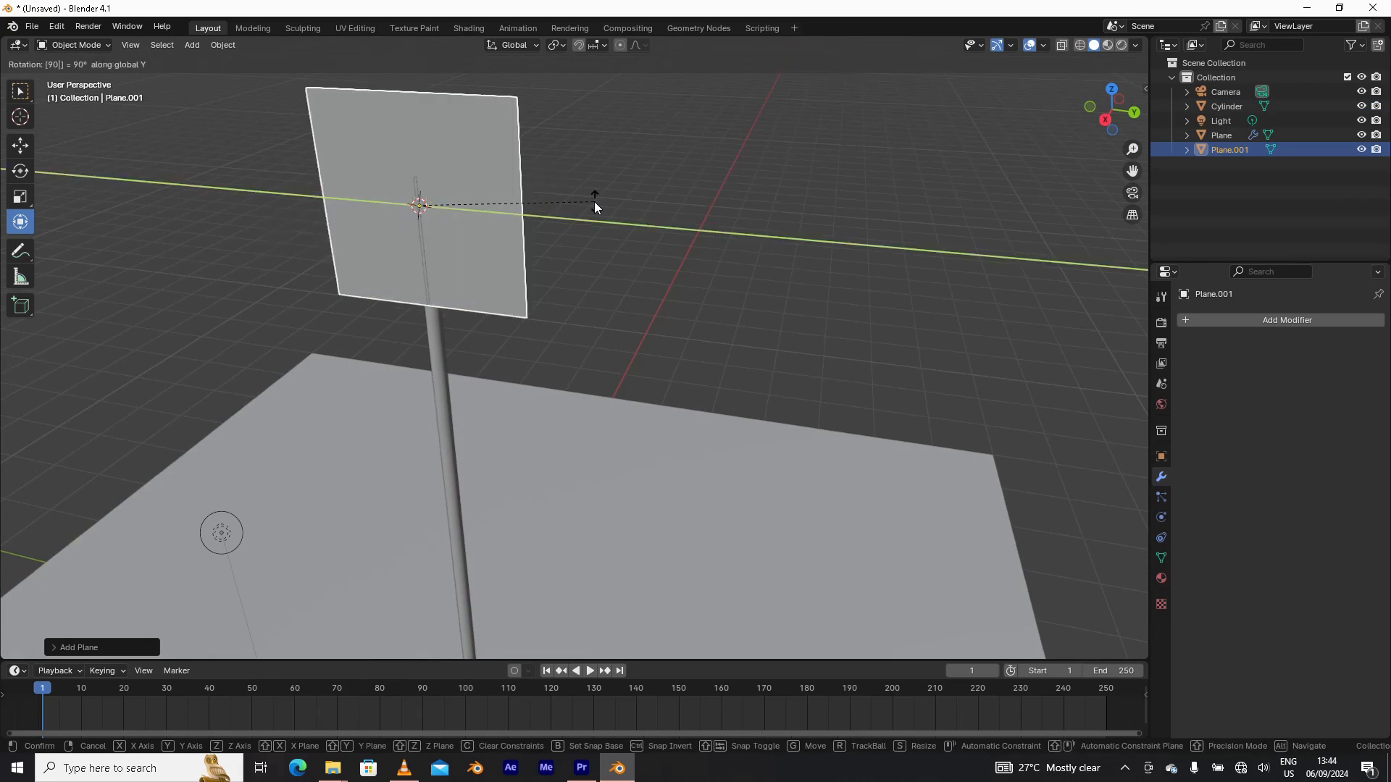
{"action": "key", "text": "Return"}
- Scale the upright plane slightly taller along Z and about 2.5 times along Y into a wide flag shape
{"action": "middle_click_drag", "start_coordinate": [476, 219], "coordinate": [514, 210]}
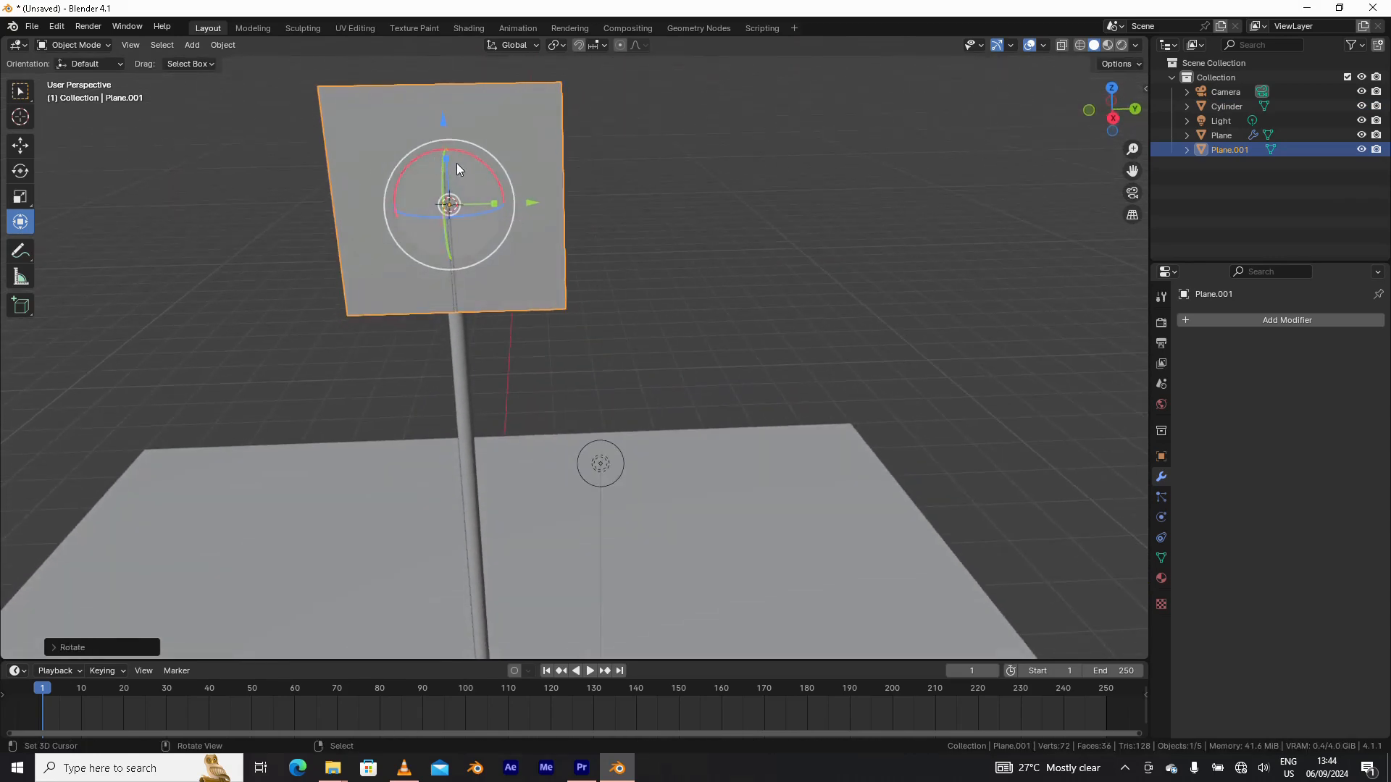
{"action": "key", "text": "s"}
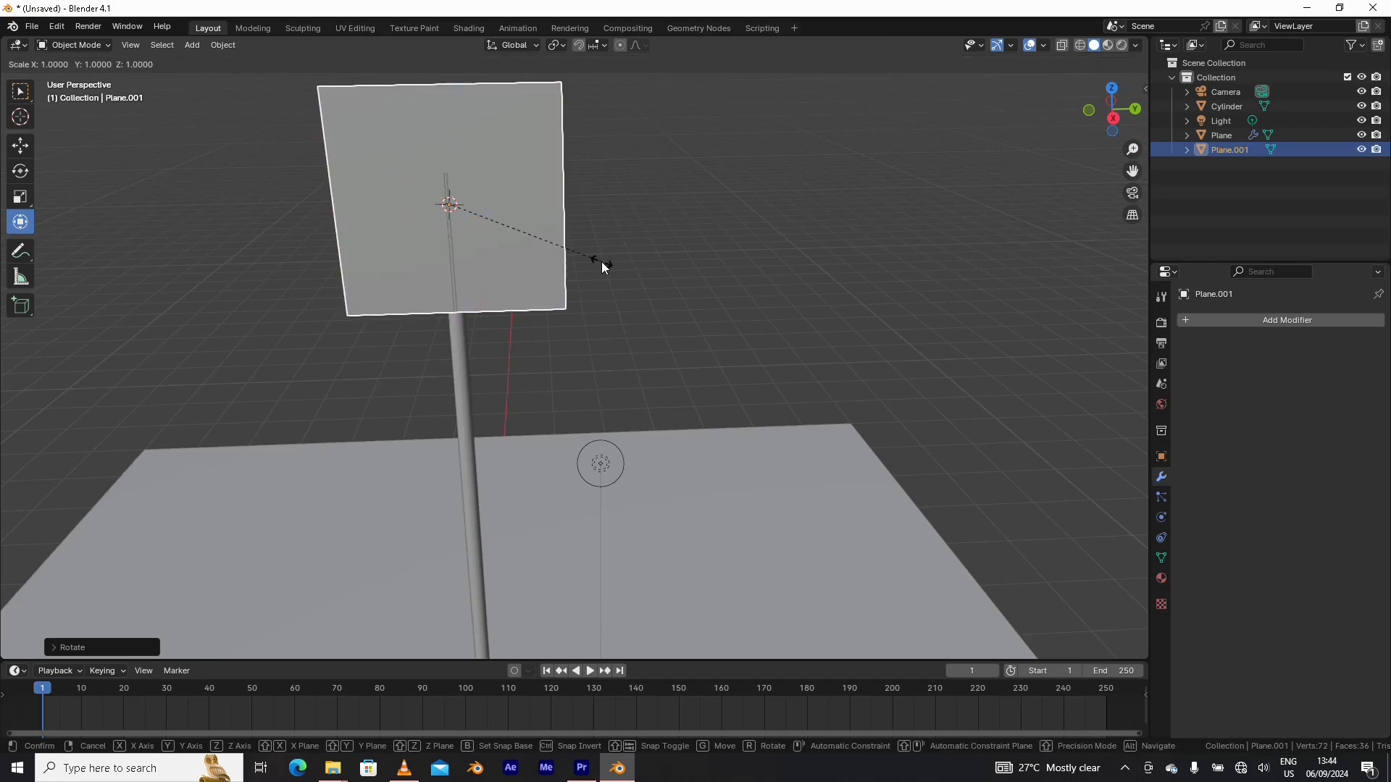
{"action": "key", "text": "z"}
{"action": "left_click", "coordinate": [657, 338]}
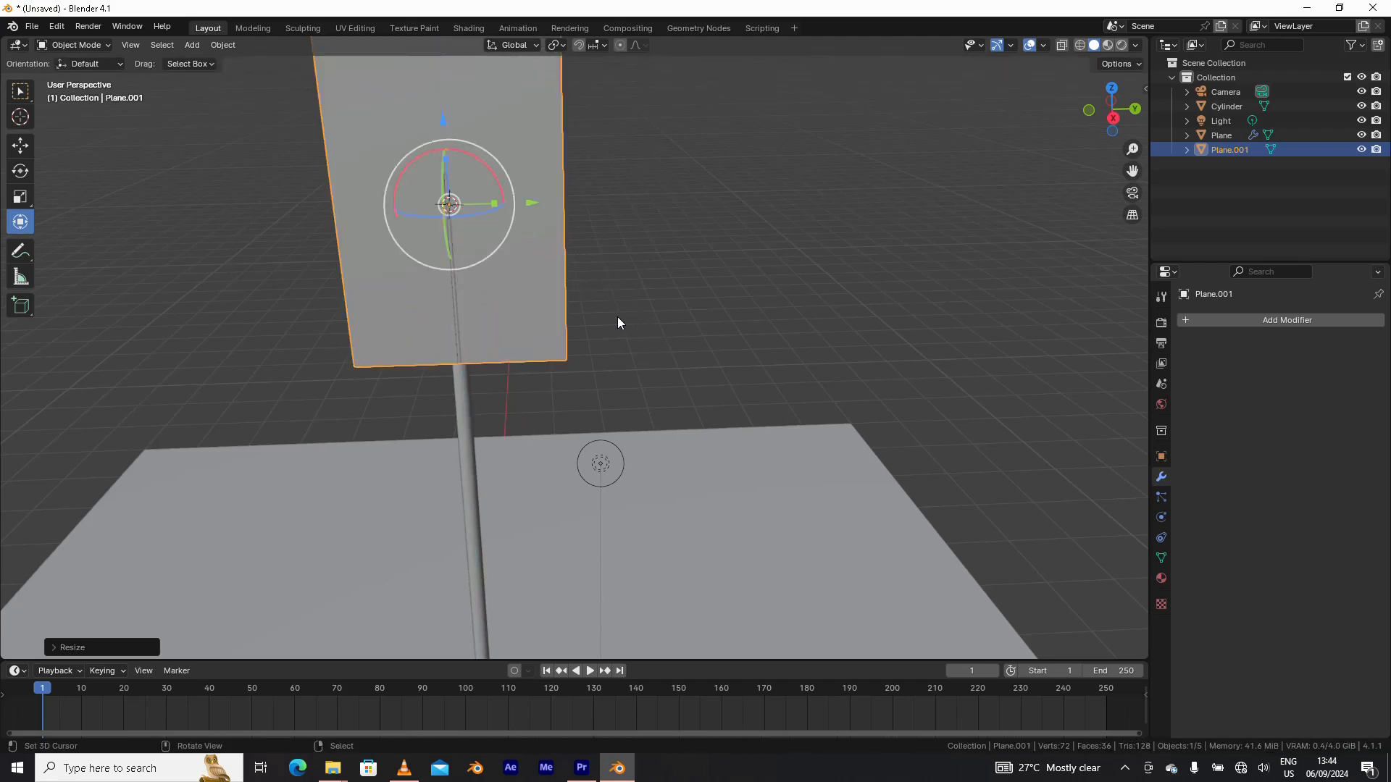
{"action": "key", "text": "s"}
{"action": "key", "text": "y"}
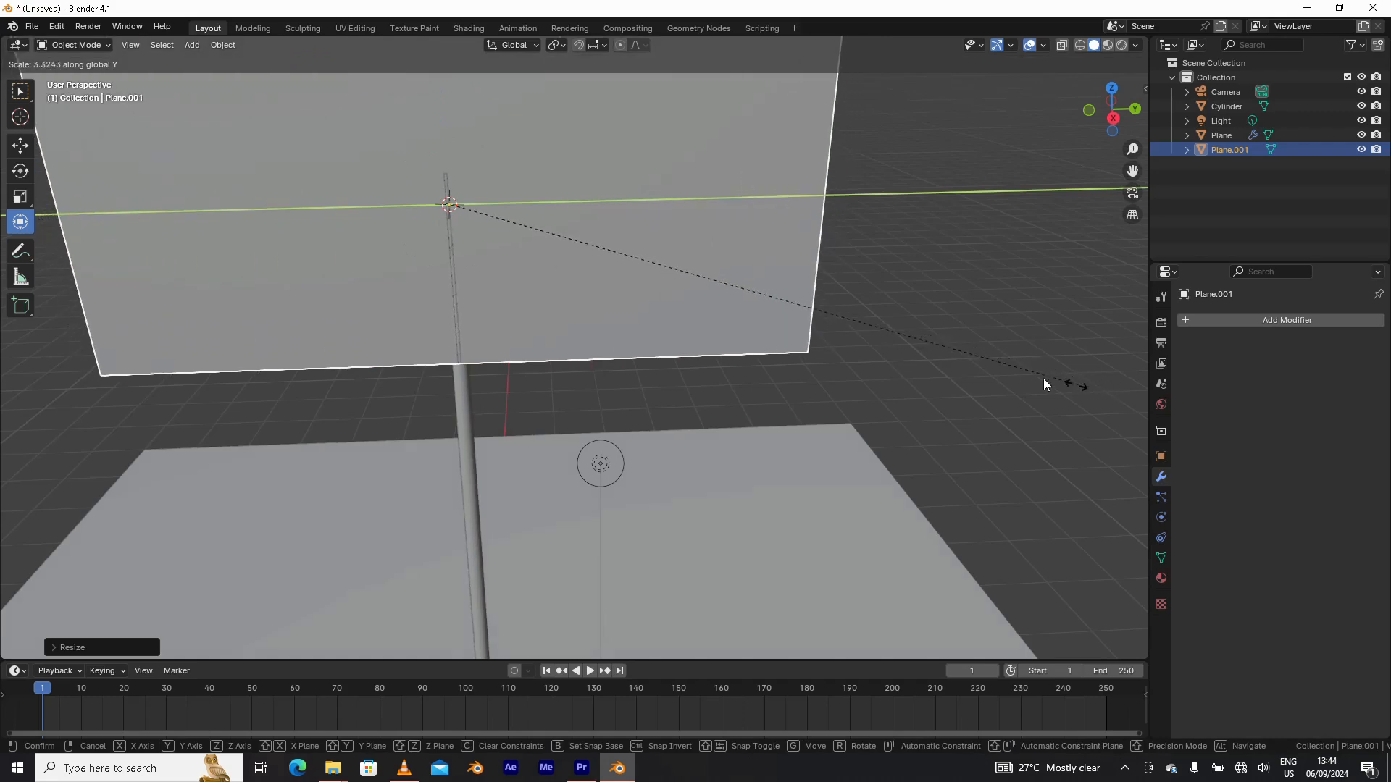
{"action": "left_click", "coordinate": [919, 354]}
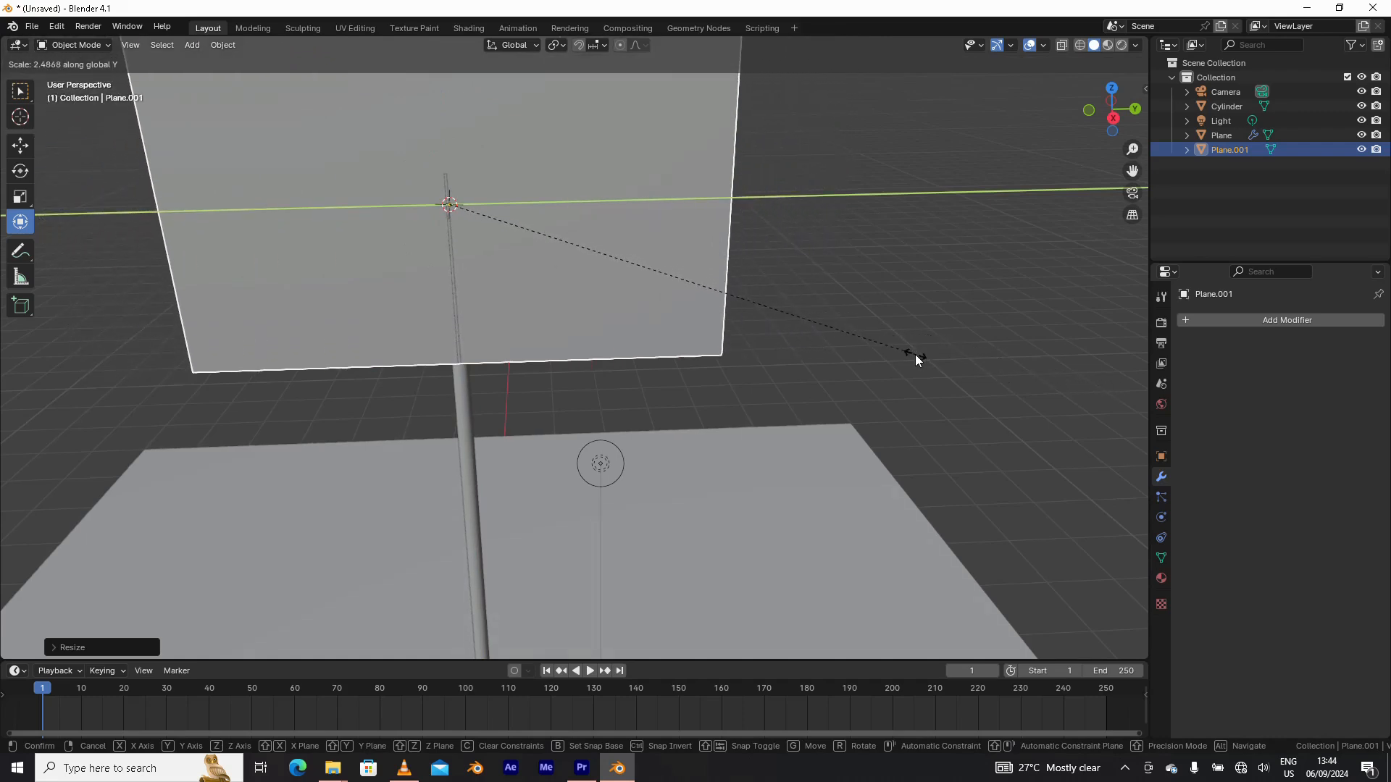
- Move the flag plane along Y until its side edge meets the pole, and lower it just below the pole's top
{"action": "scroll", "coordinate": [572, 300], "scroll_direction": "down", "scroll_amount": 3}
{"action": "left_click_drag", "start_coordinate": [571, 255], "coordinate": [768, 268]}
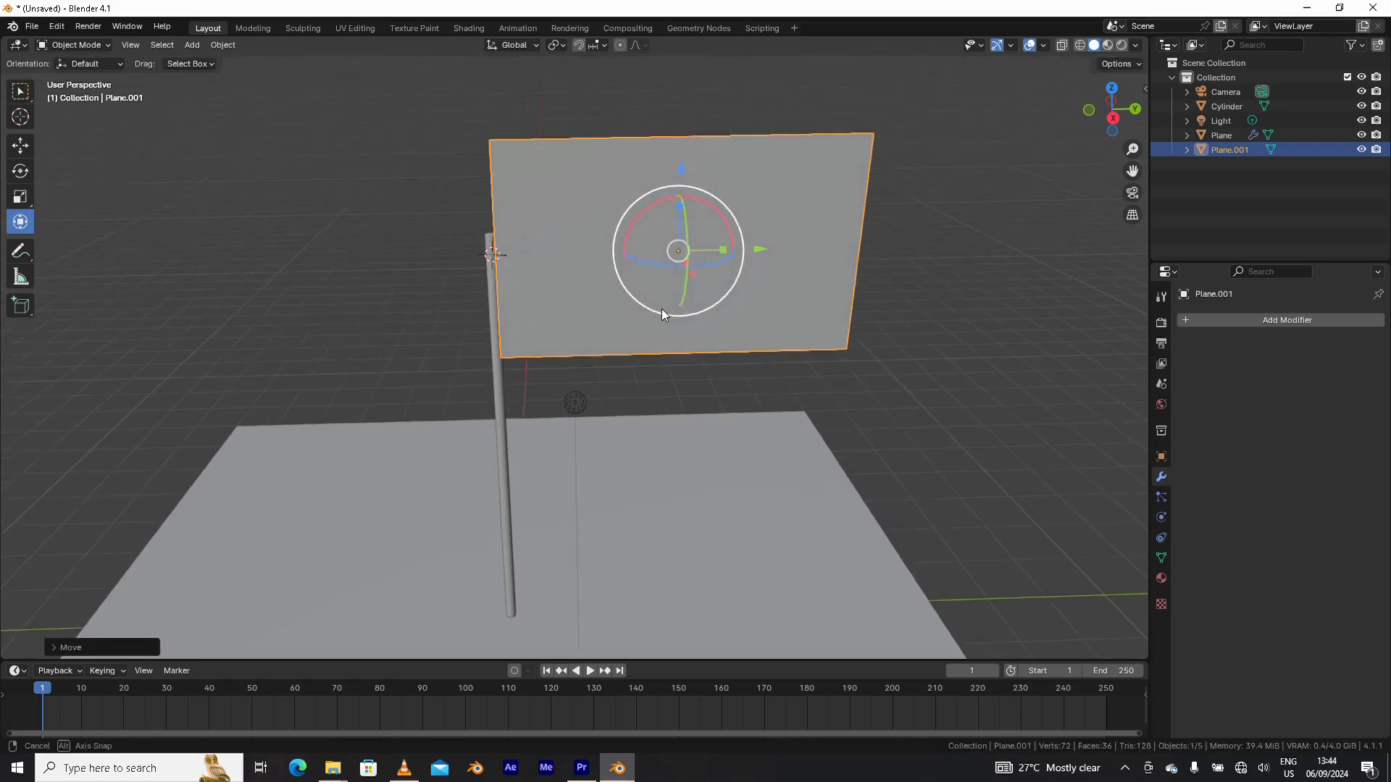
{"action": "middle_click_drag", "start_coordinate": [662, 309], "coordinate": [694, 250]}
{"action": "left_click_drag", "start_coordinate": [668, 157], "coordinate": [655, 238]}
- Nudge the flag plane to line its side edge up with the pole, then deselect it and check the fit
{"action": "middle_click_drag", "start_coordinate": [673, 292], "coordinate": [662, 432]}
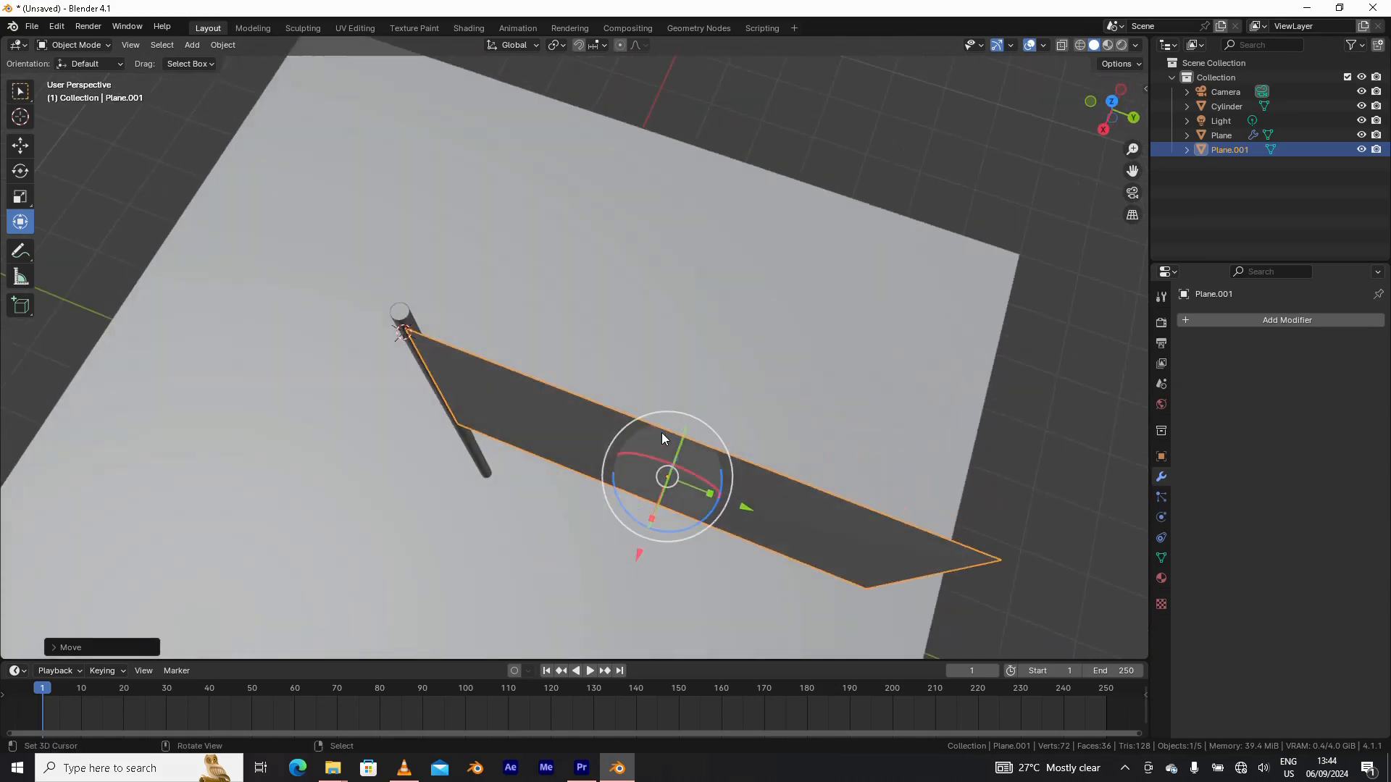
{"action": "left_click_drag", "start_coordinate": [637, 554], "coordinate": [641, 549]}
{"action": "middle_click_drag", "start_coordinate": [573, 497], "coordinate": [776, 444]}
{"action": "left_click_drag", "start_coordinate": [814, 333], "coordinate": [805, 344]}
{"action": "middle_click_drag", "start_coordinate": [805, 345], "coordinate": [725, 282]}
{"action": "left_click", "coordinate": [882, 120]}
{"action": "middle_click_drag", "start_coordinate": [882, 120], "coordinate": [727, 328]}
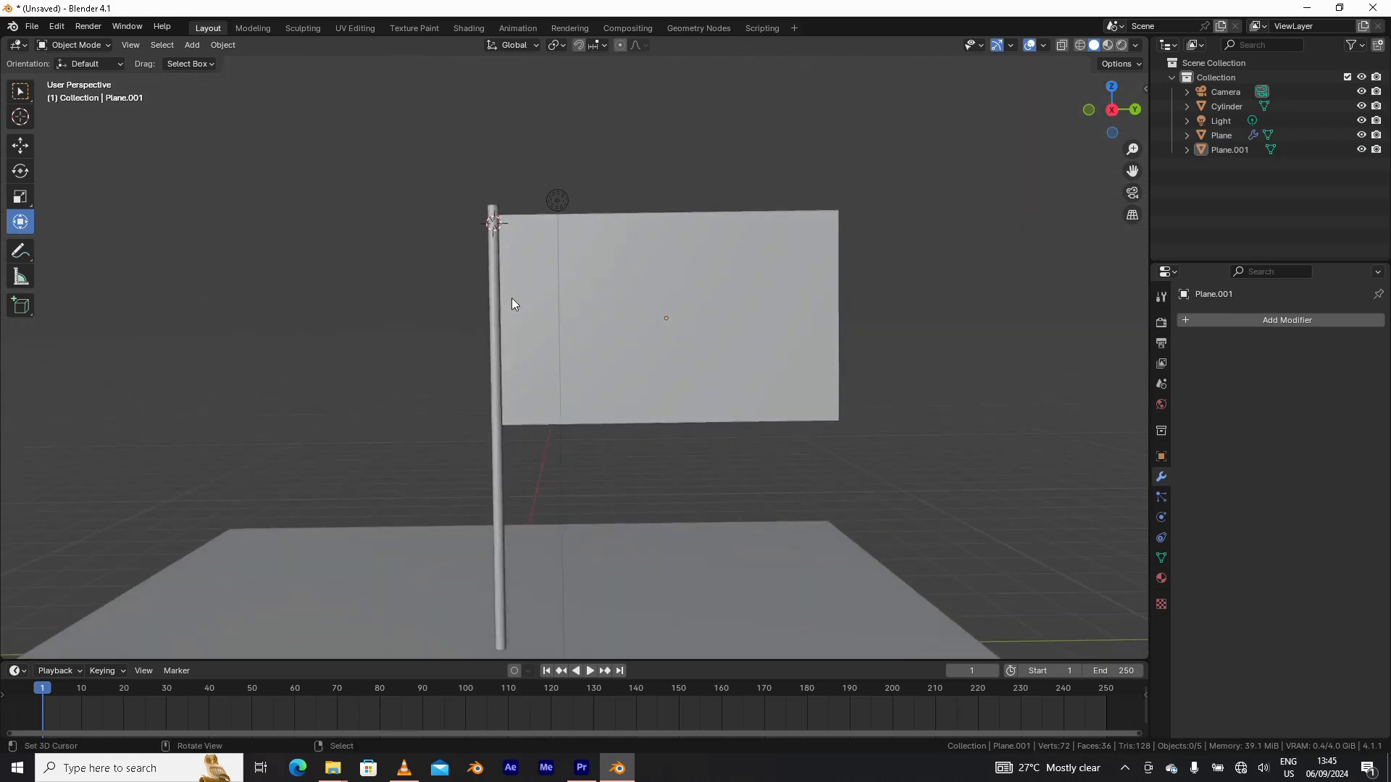
- Select the flag plane, switch to Edit Mode and subdivide its face
{"action": "left_click", "coordinate": [745, 248]}
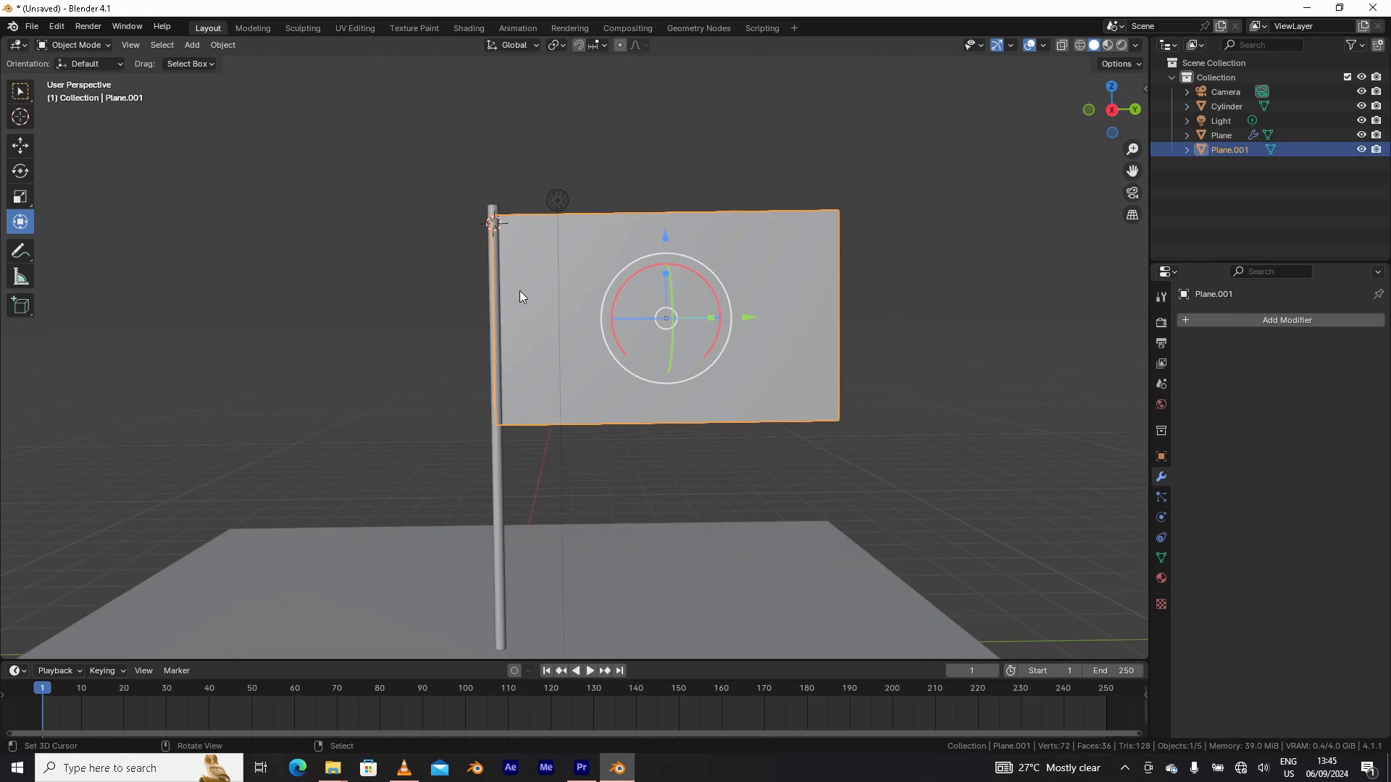
{"action": "key", "text": "ctrl+Tab"}
{"action": "left_click", "coordinate": [524, 208]}
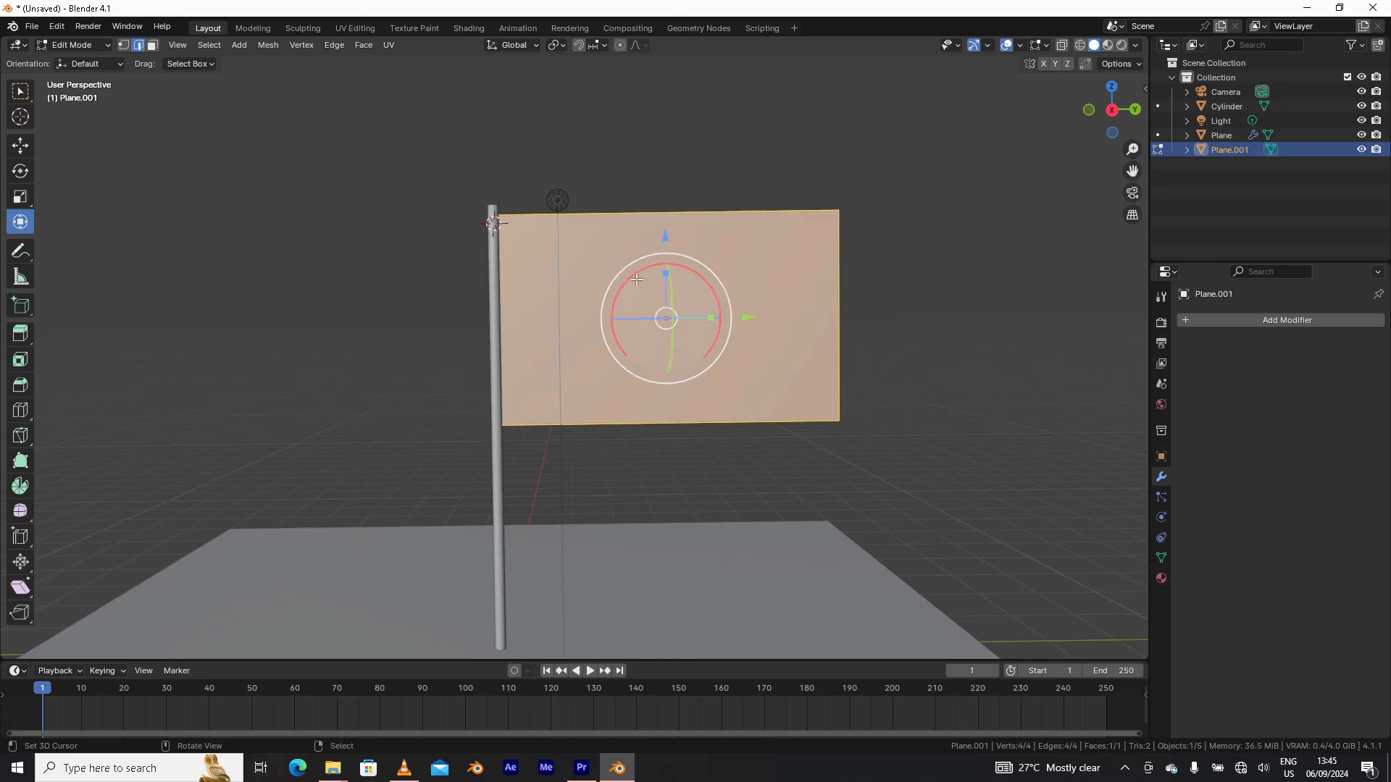
{"action": "key", "text": "ctrl+e"}
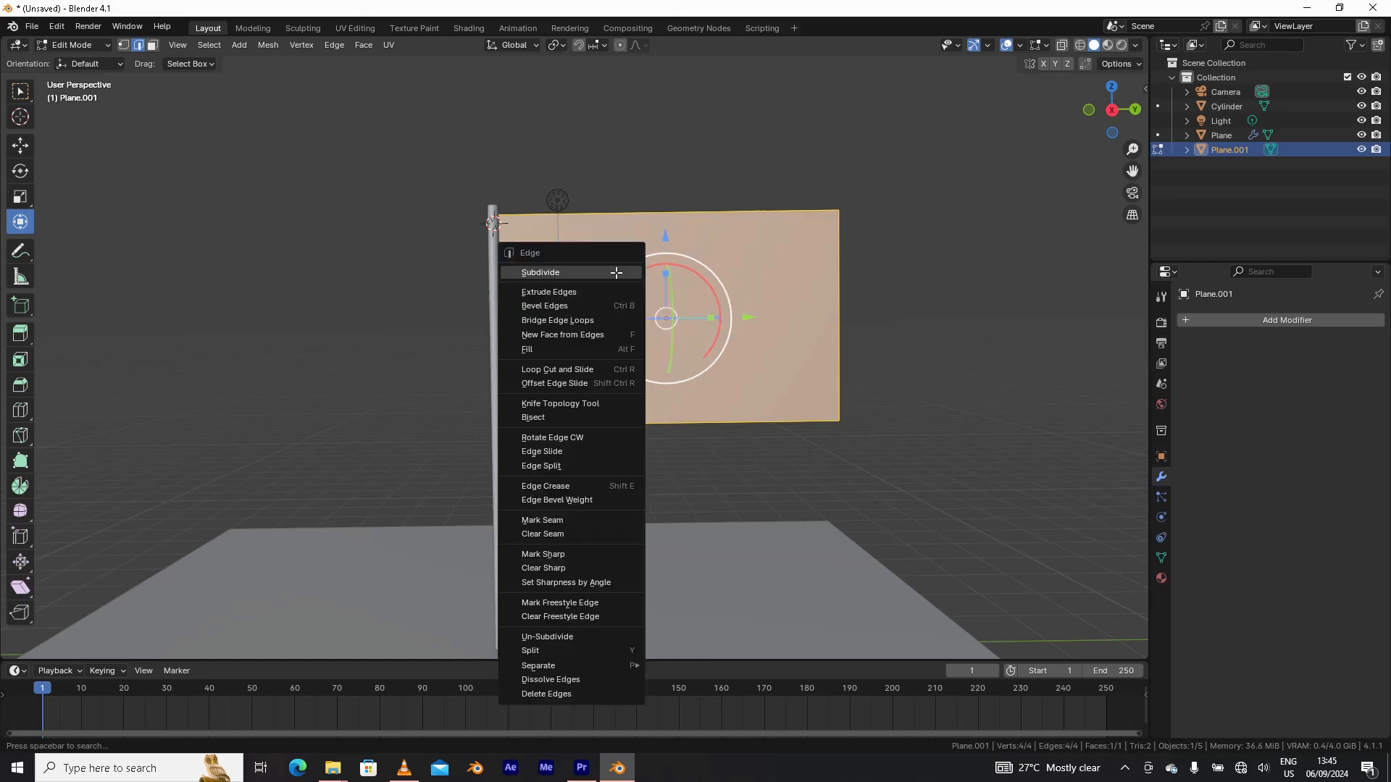
{"action": "left_click", "coordinate": [616, 272]}
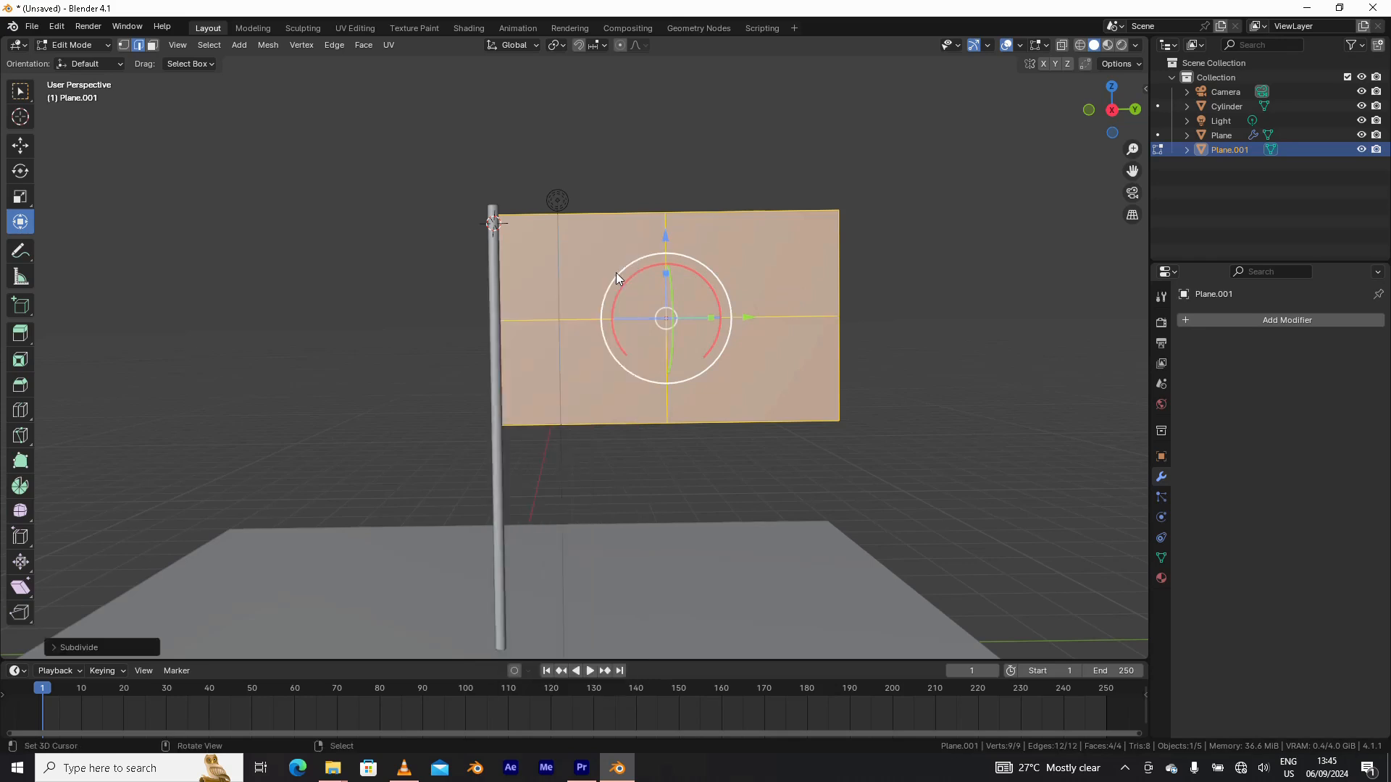
- Set the flag subdivision's number of cuts to 30, after trying 10 and 20
{"action": "left_click", "coordinate": [55, 643]}
{"action": "left_click_drag", "start_coordinate": [185, 549], "coordinate": [349, 524]}
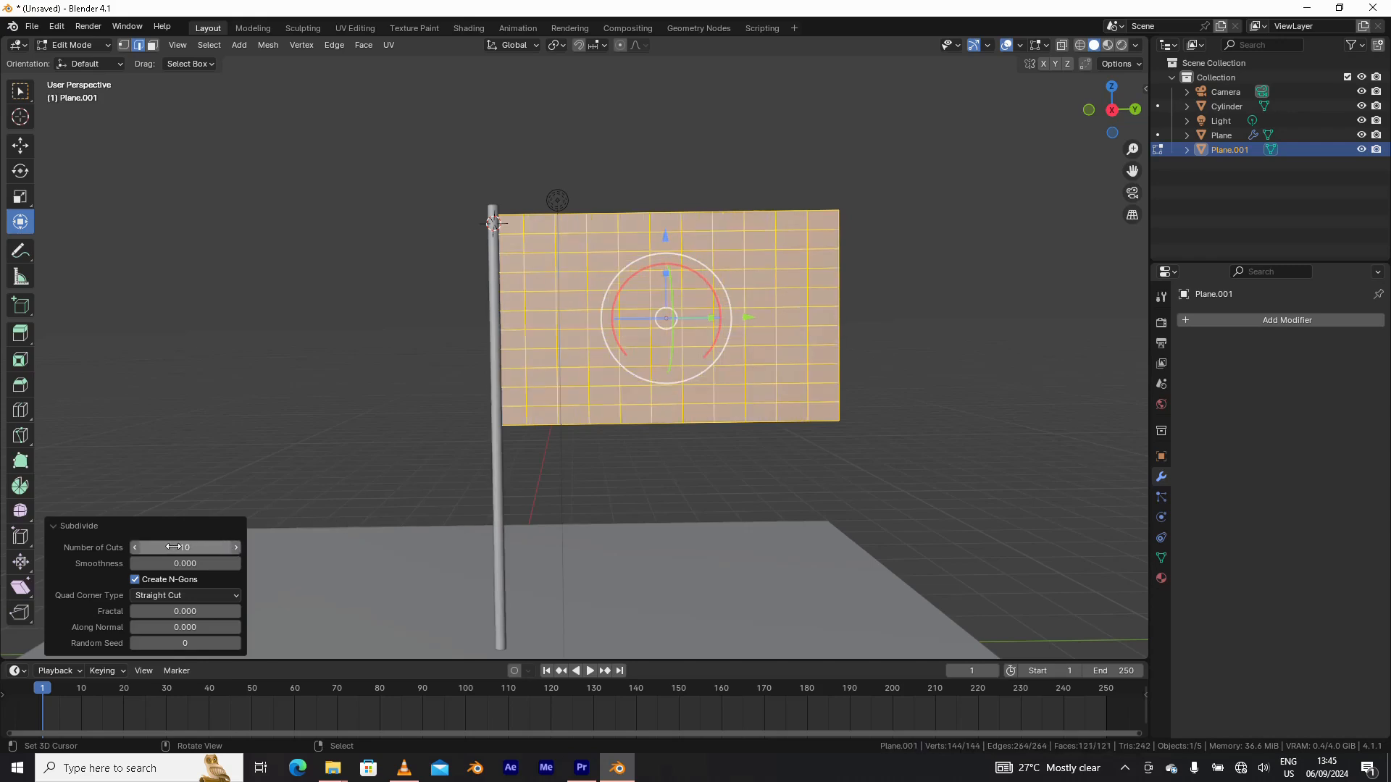
{"action": "left_click_drag", "start_coordinate": [173, 548], "coordinate": [254, 547]}
{"action": "left_click", "coordinate": [186, 548]}
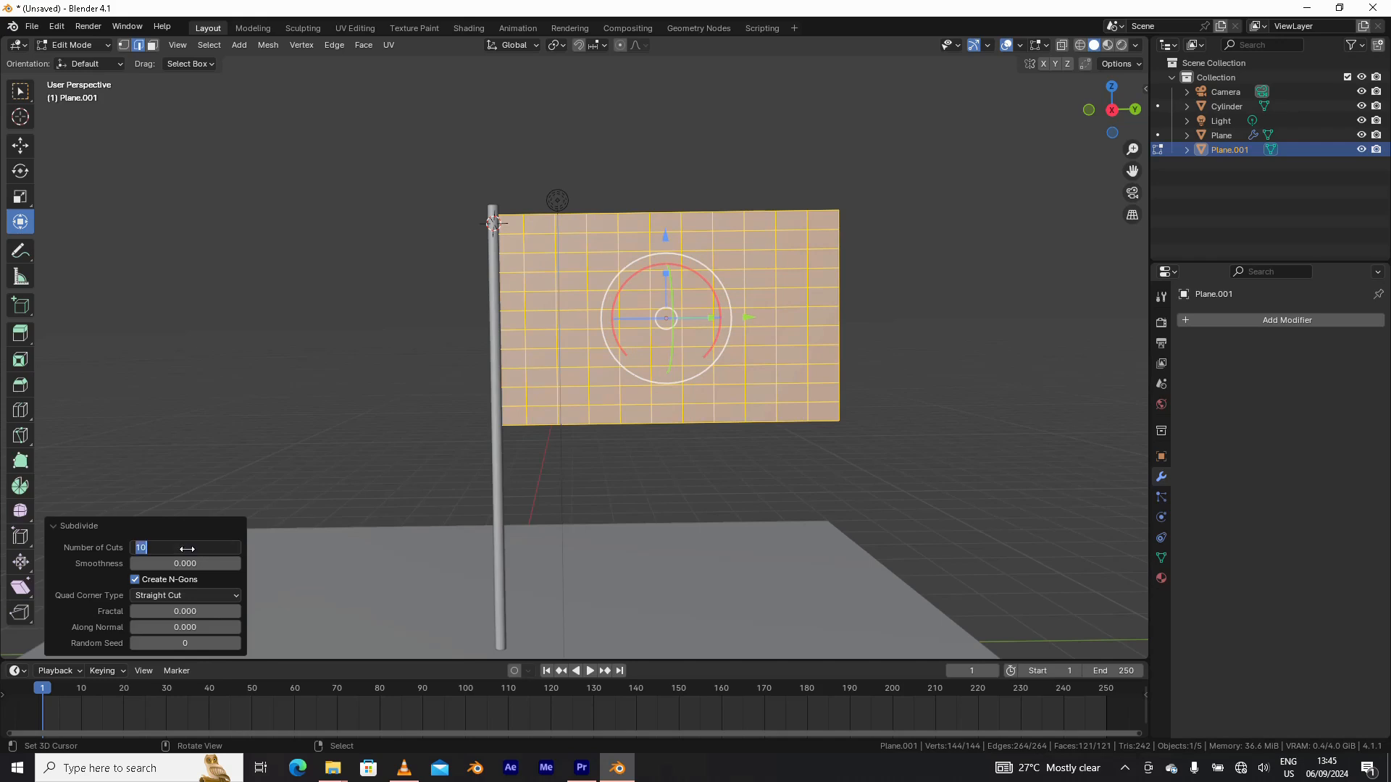
{"action": "type", "text": "20"}
{"action": "key", "text": "Return"}
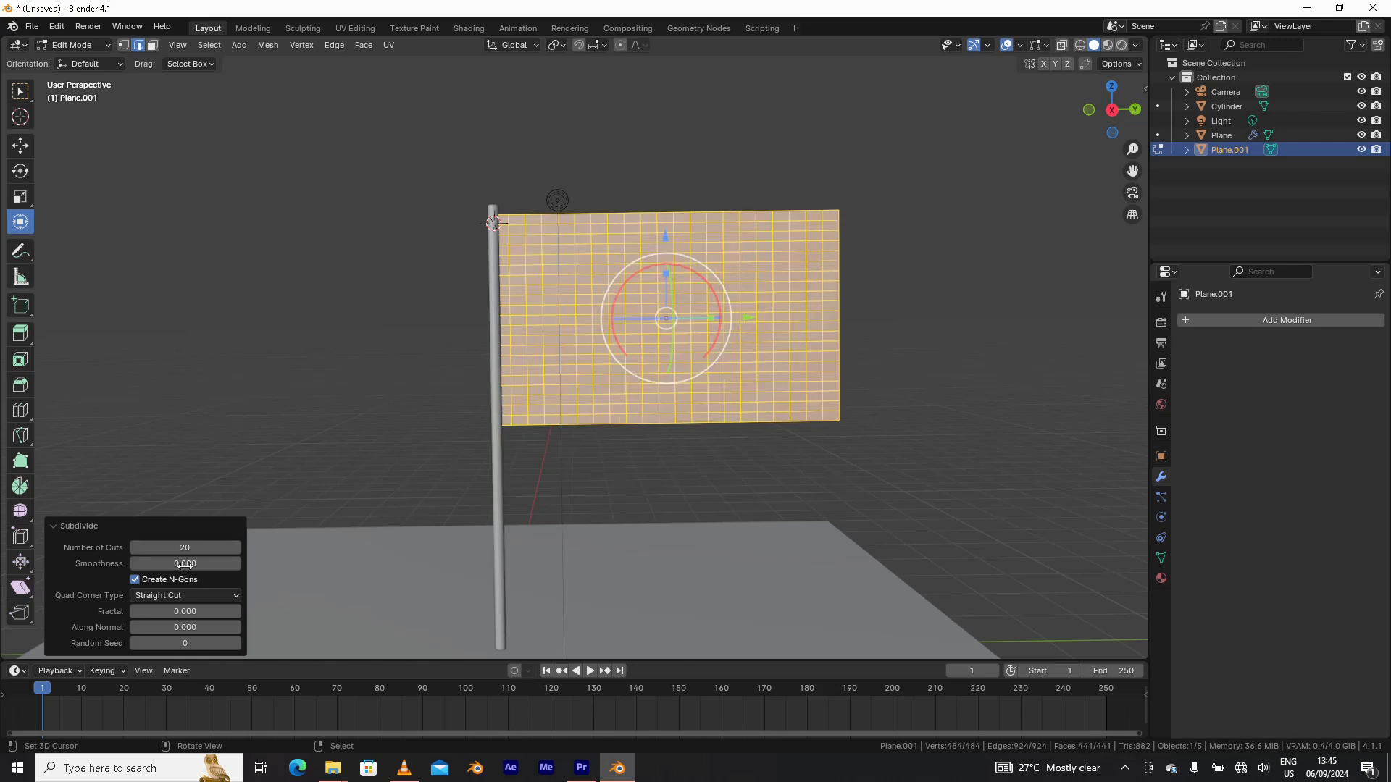
{"action": "left_click", "coordinate": [190, 547]}
{"action": "type", "text": "30"}
{"action": "key", "text": "Return"}
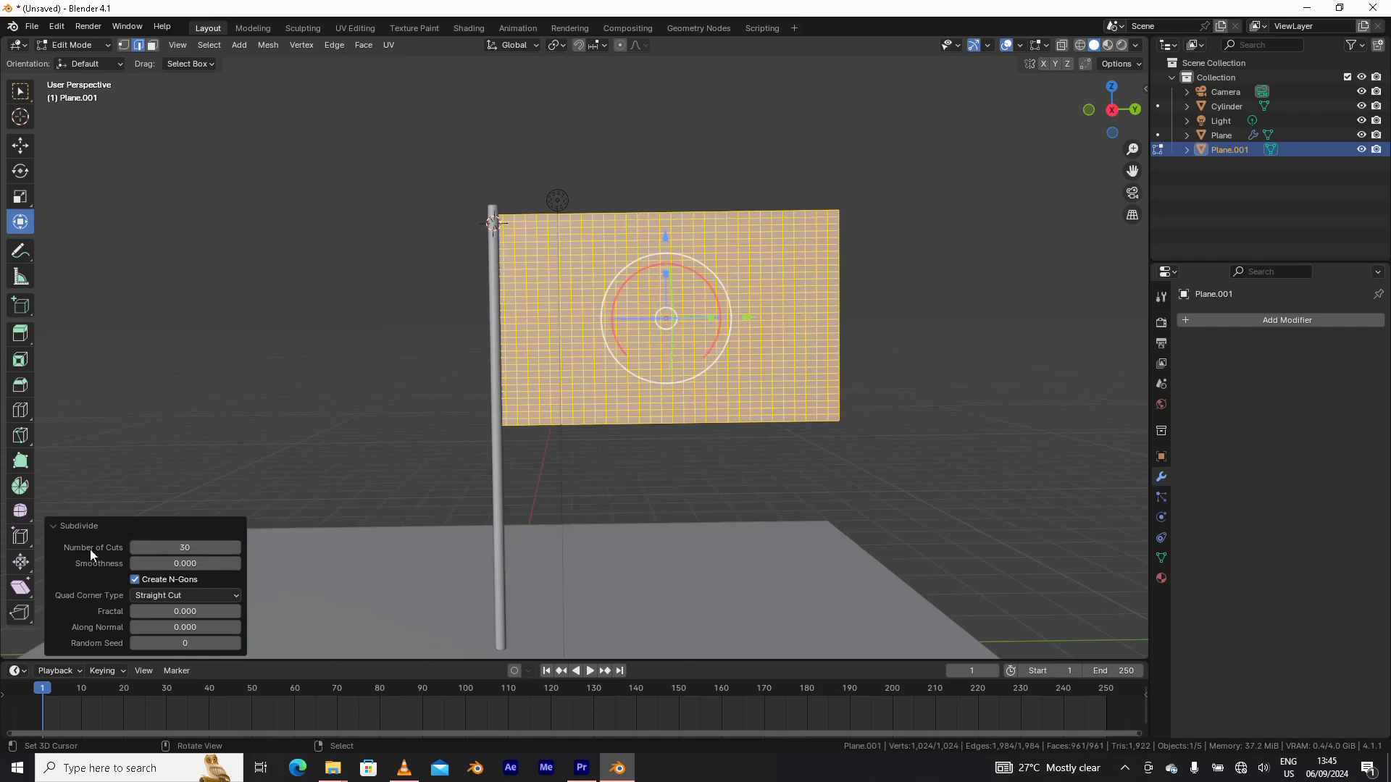
- Collapse the subdivision settings and return the flag plane to Object Mode
{"action": "left_click", "coordinate": [54, 524]}
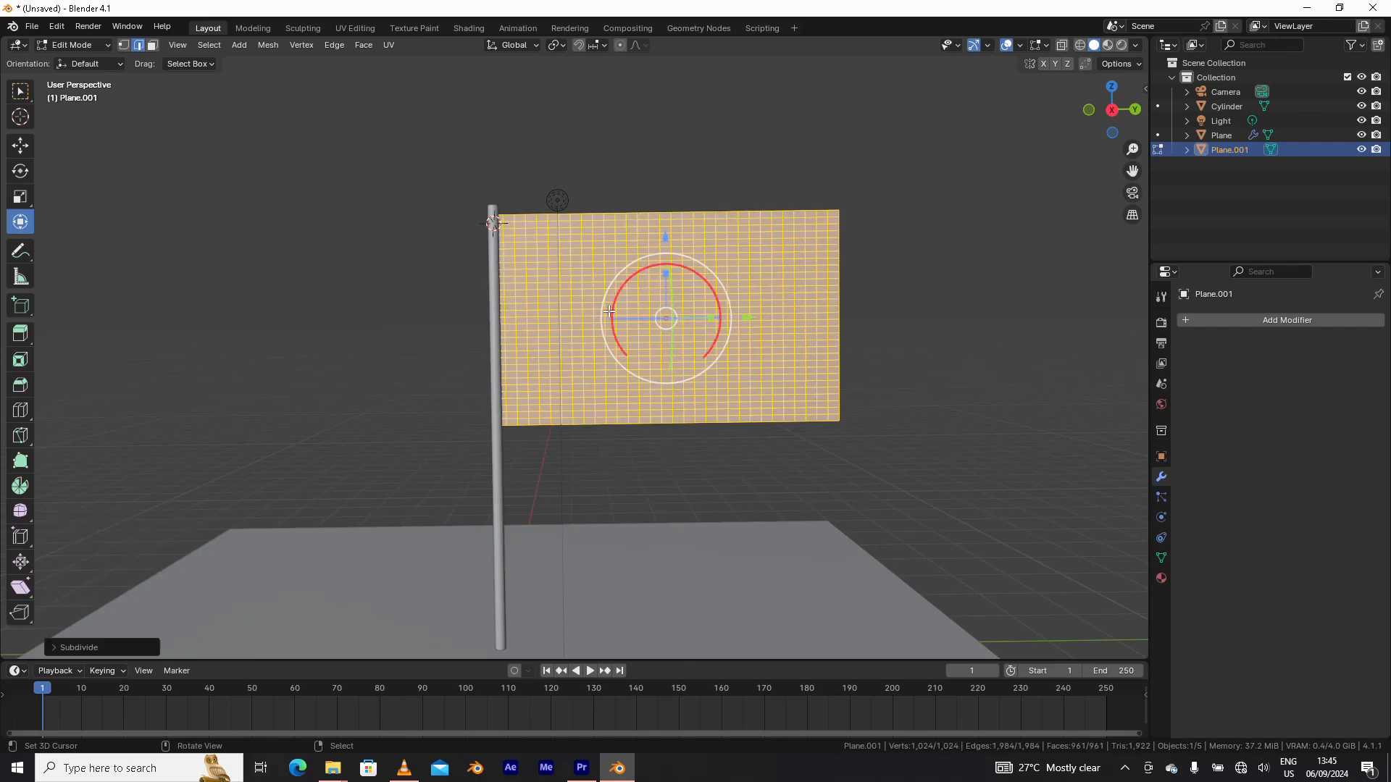
{"action": "scroll", "coordinate": [553, 246], "scroll_direction": "up", "scroll_amount": 1}
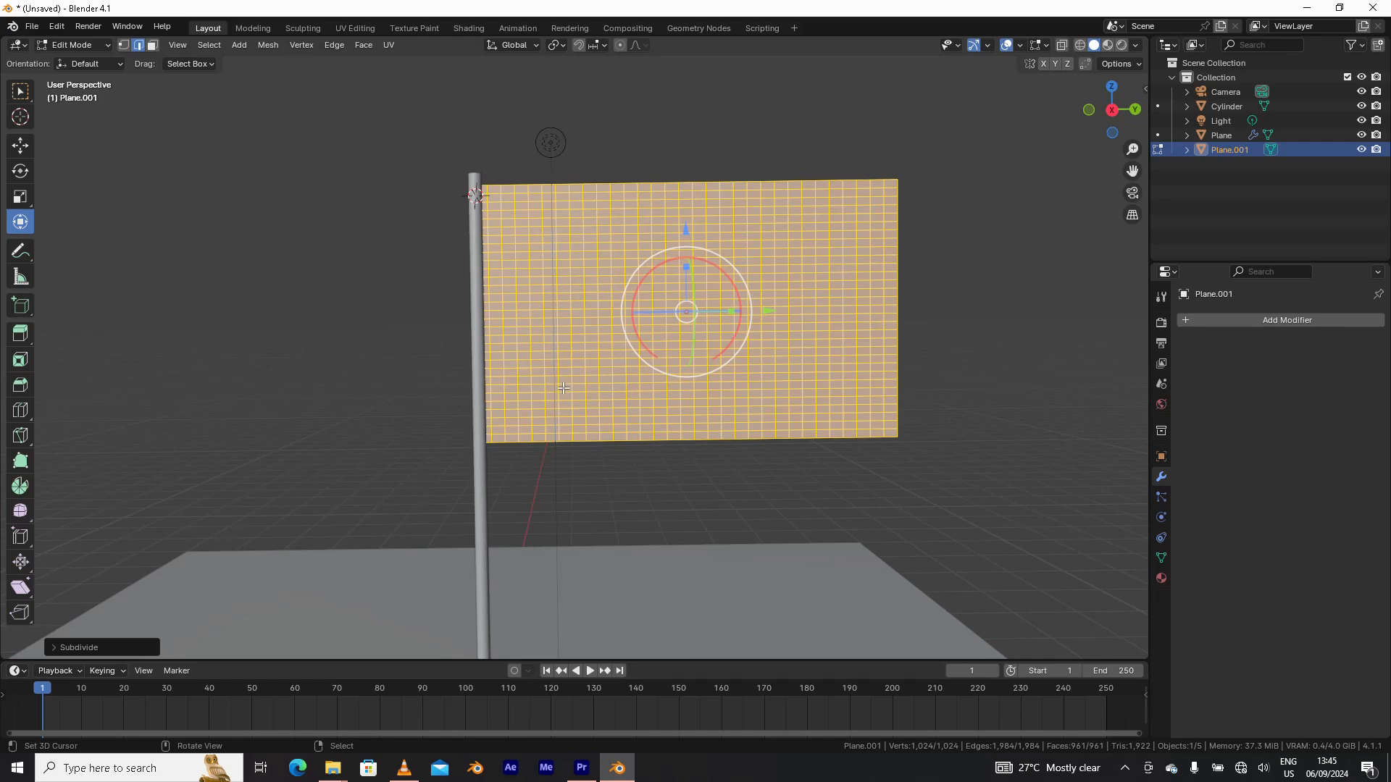
{"action": "scroll", "coordinate": [480, 312], "scroll_direction": "up", "scroll_amount": 2}
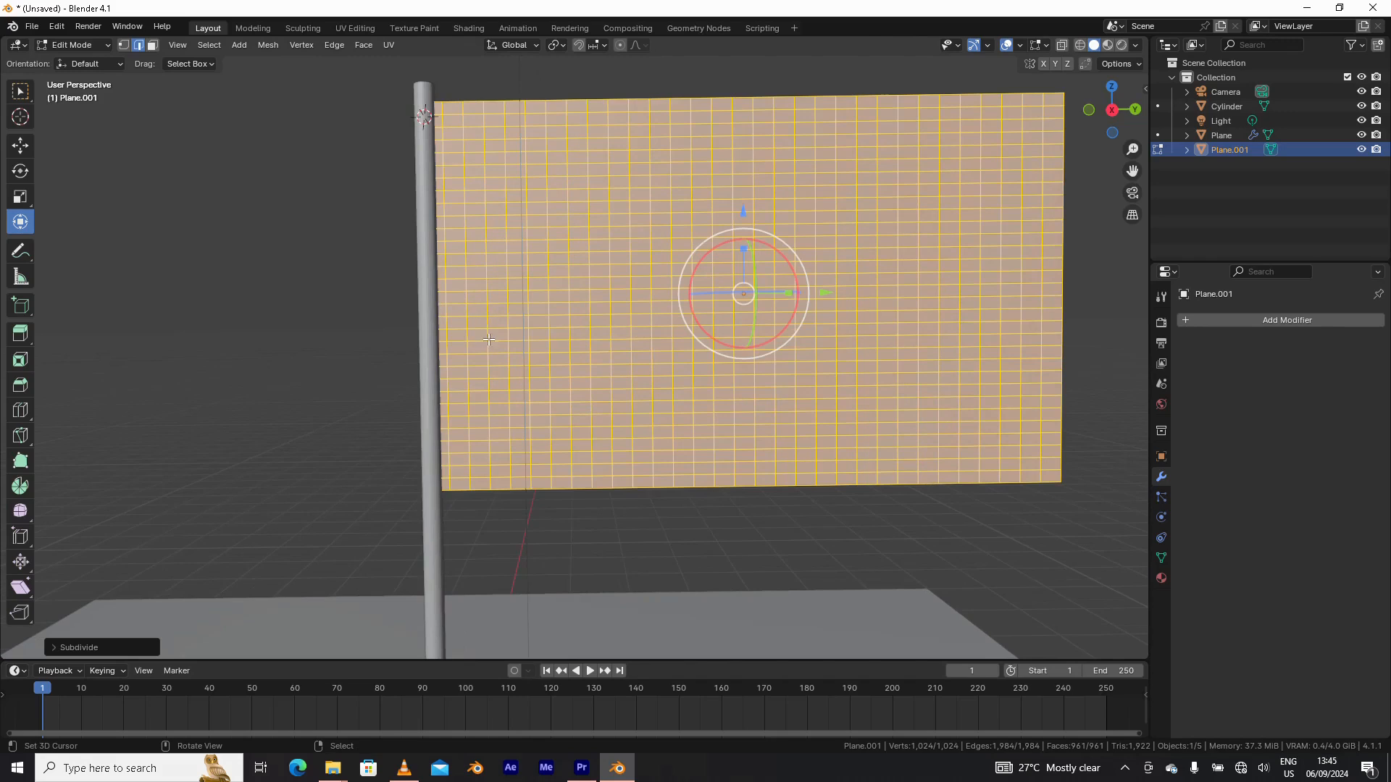
{"action": "key", "text": "Tab"}
{"action": "left_click", "coordinate": [496, 268]}
{"action": "scroll", "coordinate": [513, 374], "scroll_direction": "down", "scroll_amount": 3}
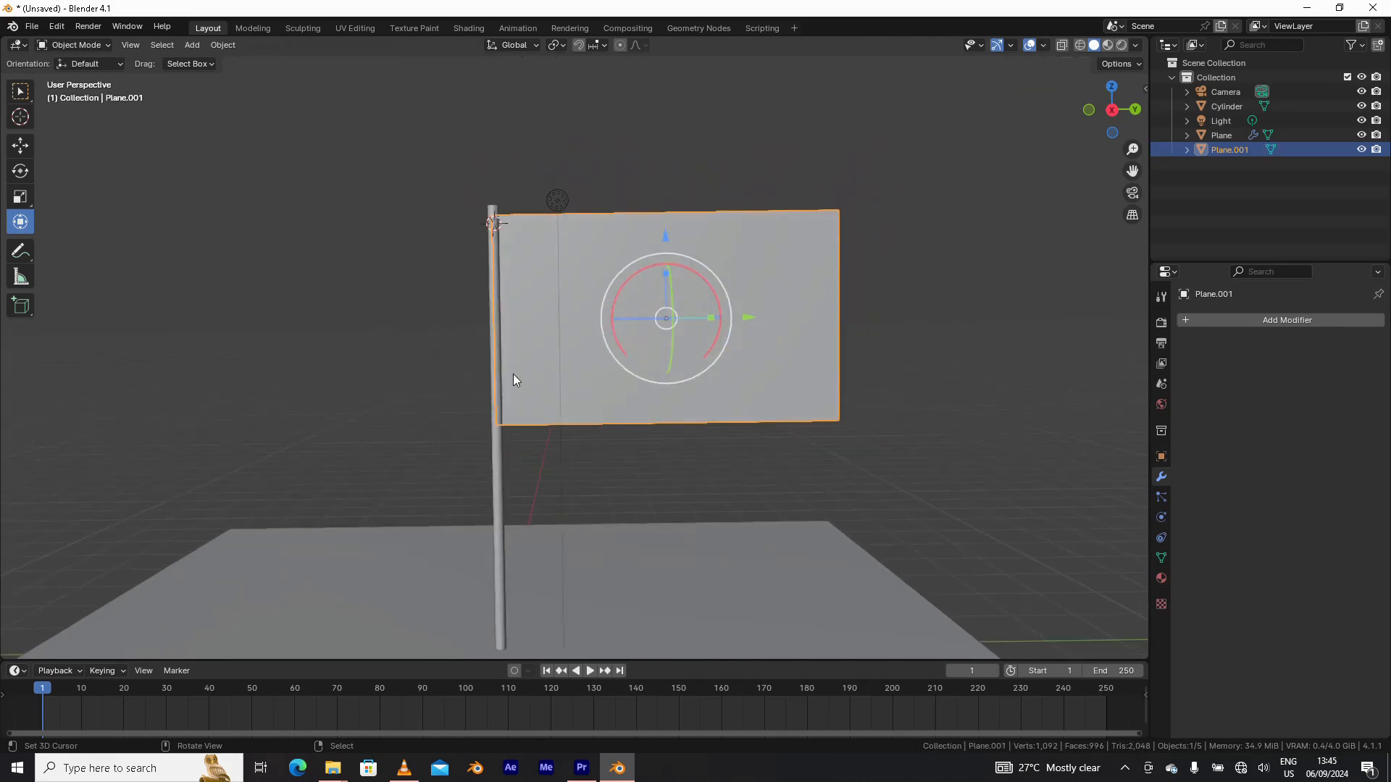
{"action": "scroll", "coordinate": [519, 391], "scroll_direction": "down", "scroll_amount": 1}
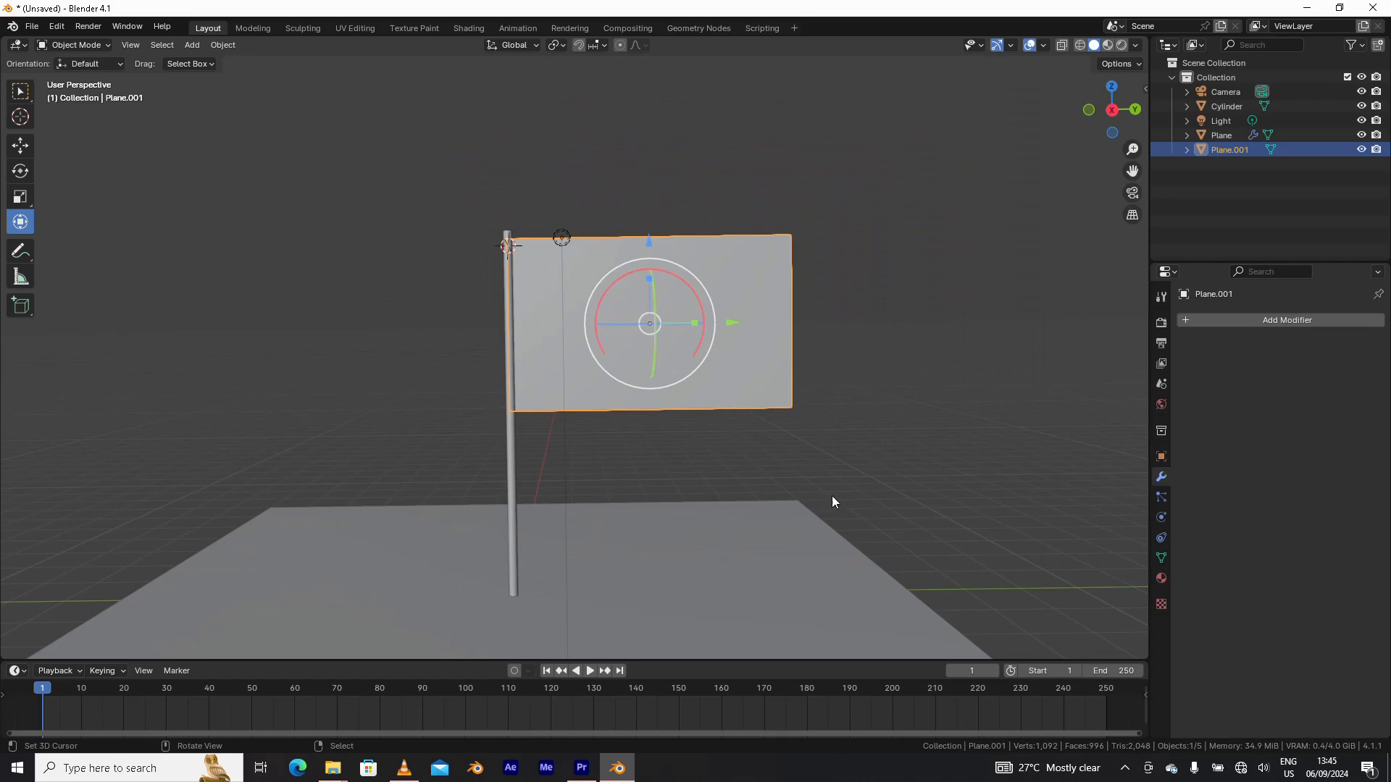
- Add Collision physics to the cylinder pole and Cloth physics to the flag plane
{"action": "left_click", "coordinate": [510, 439]}
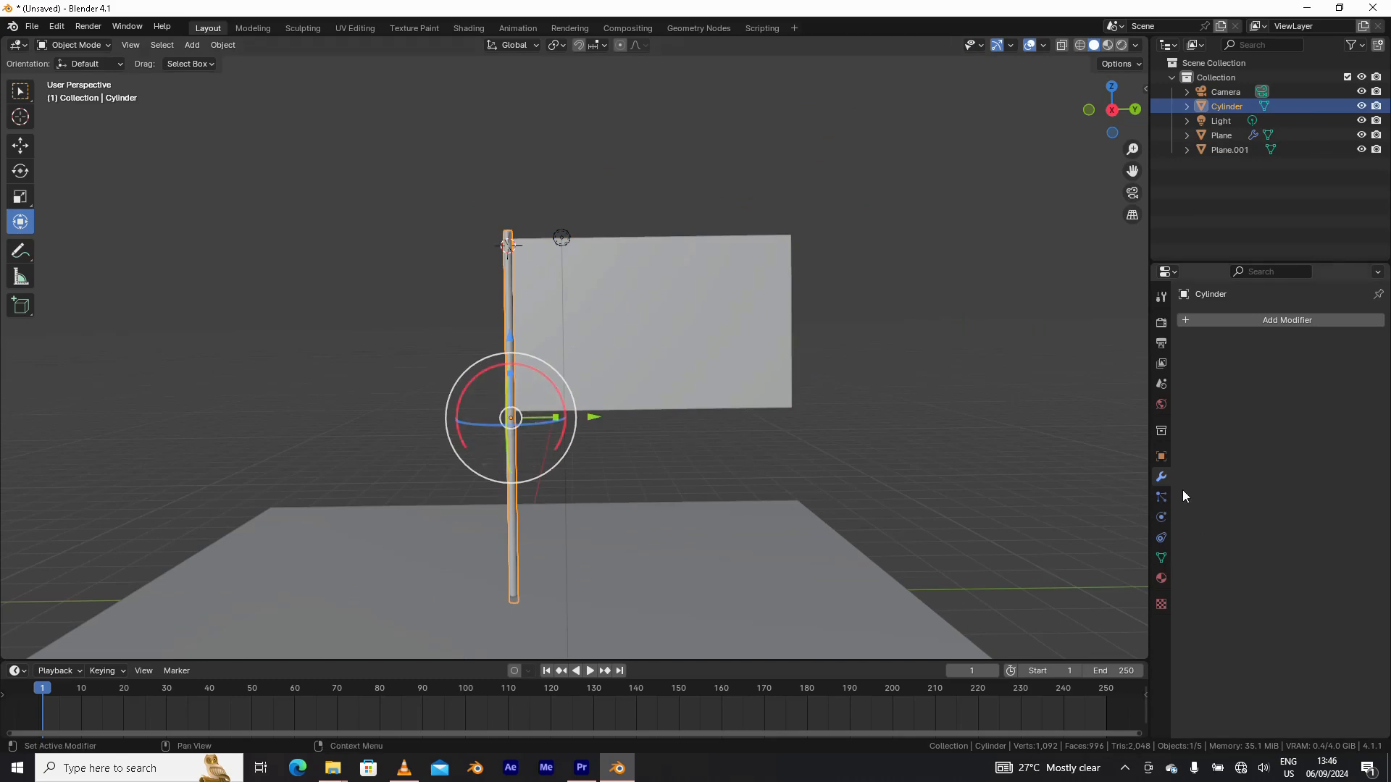
{"action": "left_click", "coordinate": [1161, 517]}
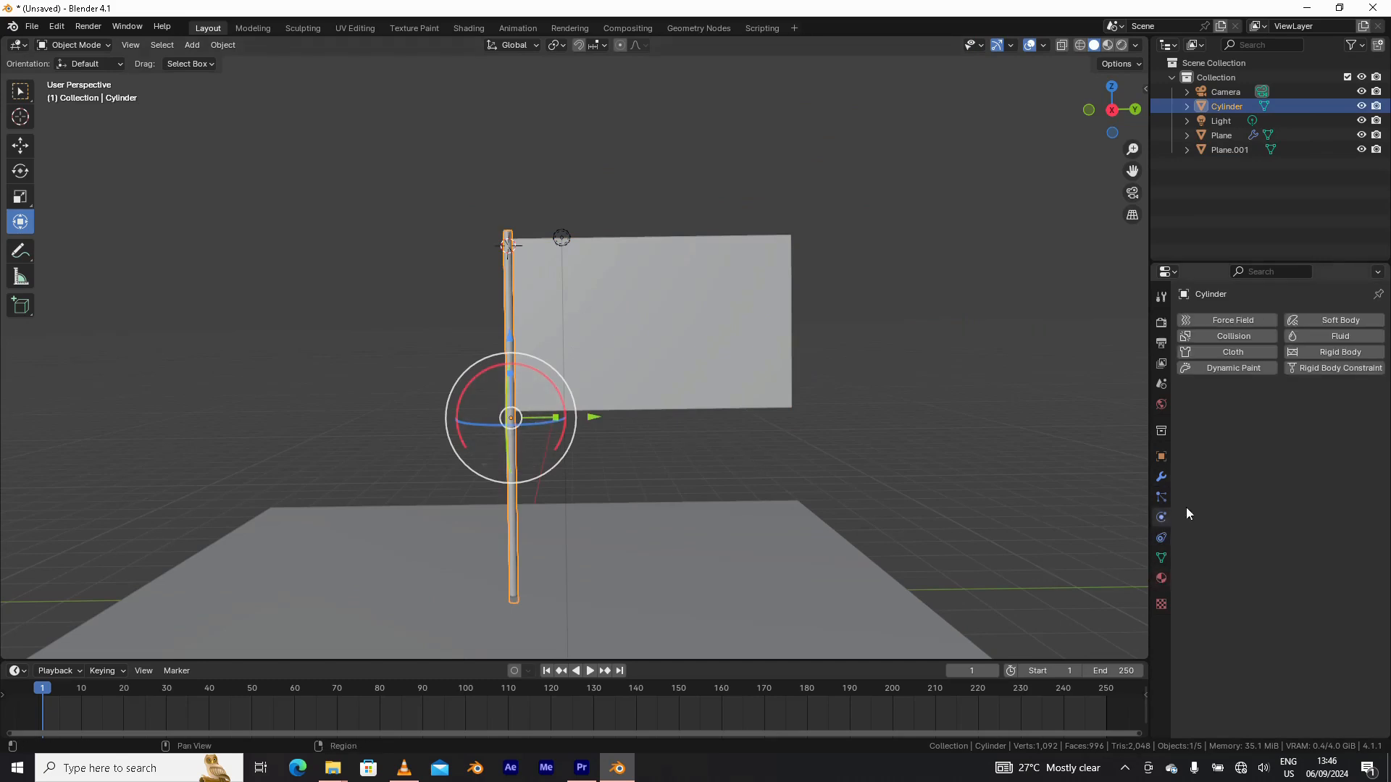
{"action": "left_click", "coordinate": [1236, 336]}
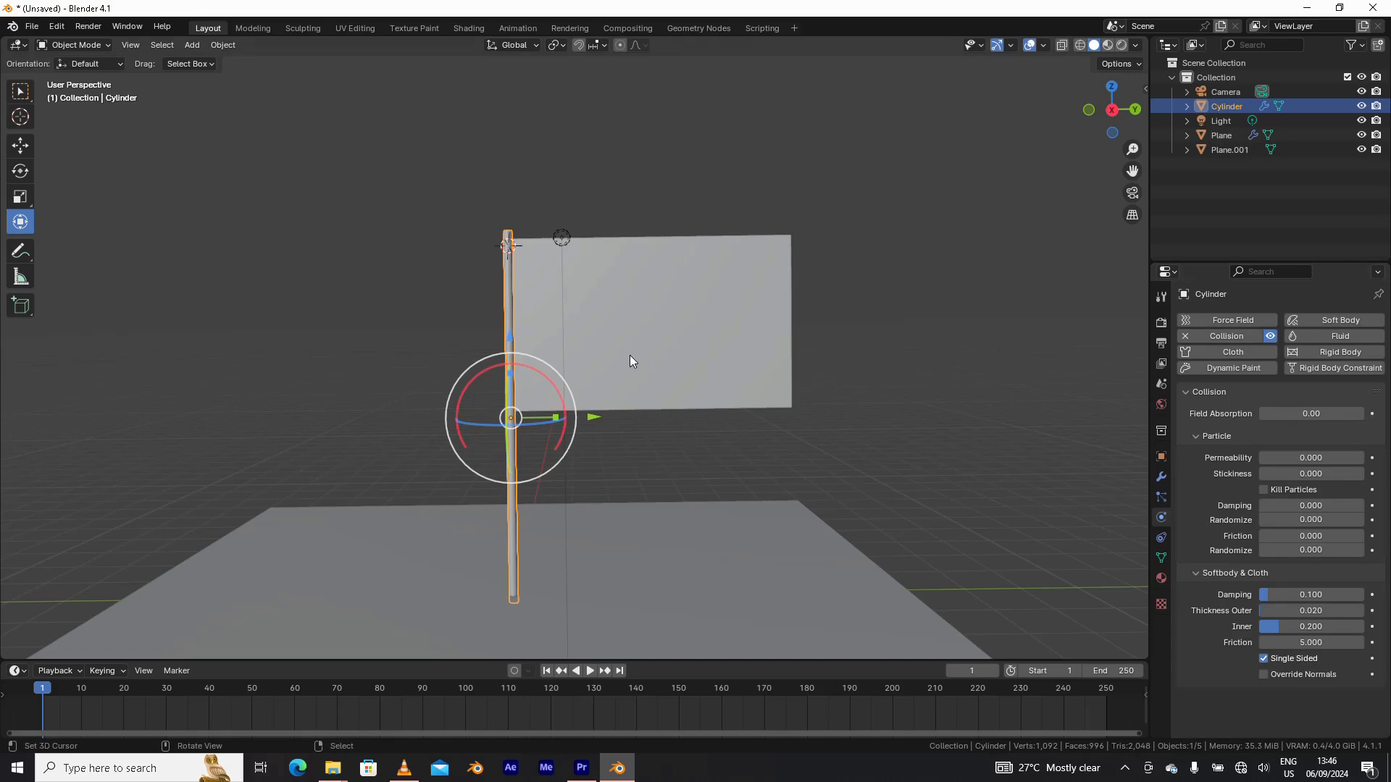
{"action": "left_click", "coordinate": [638, 319]}
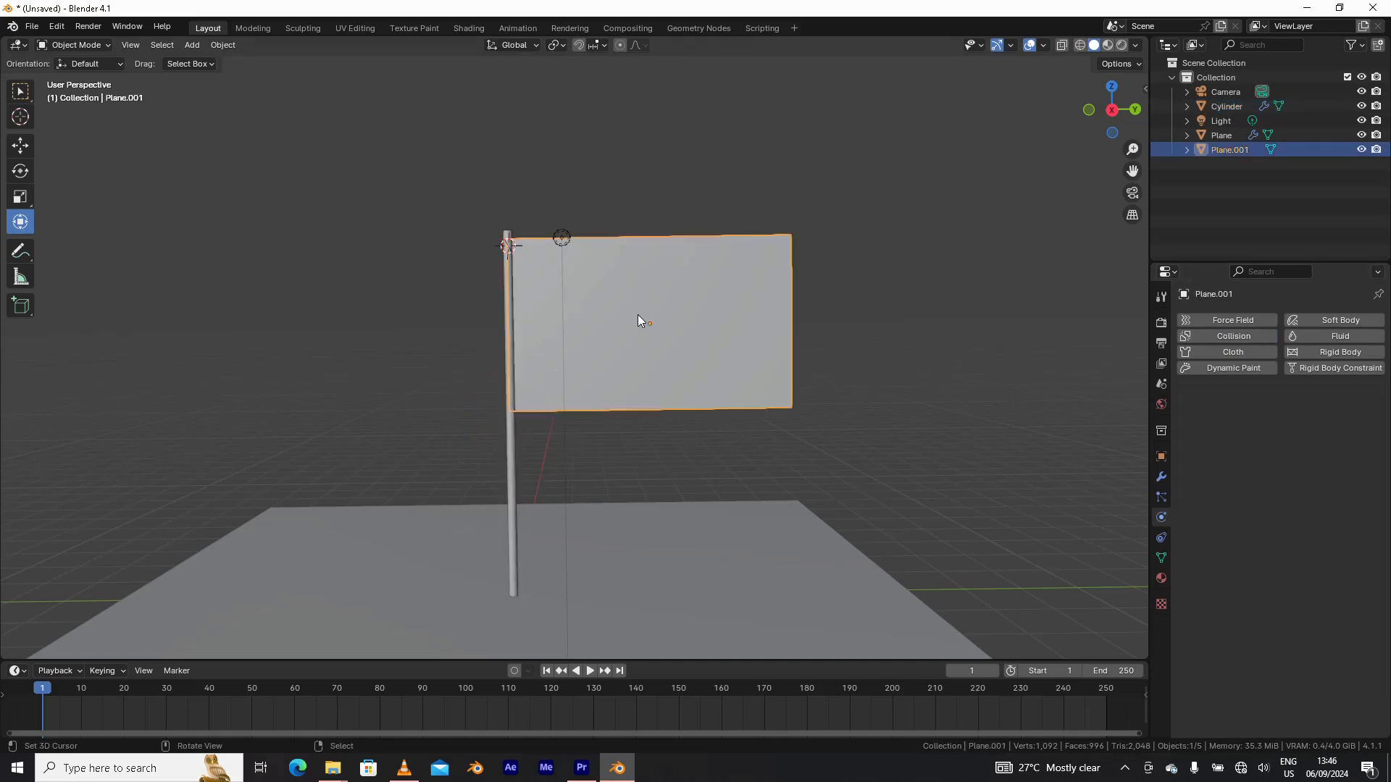
{"action": "left_click", "coordinate": [1249, 352]}
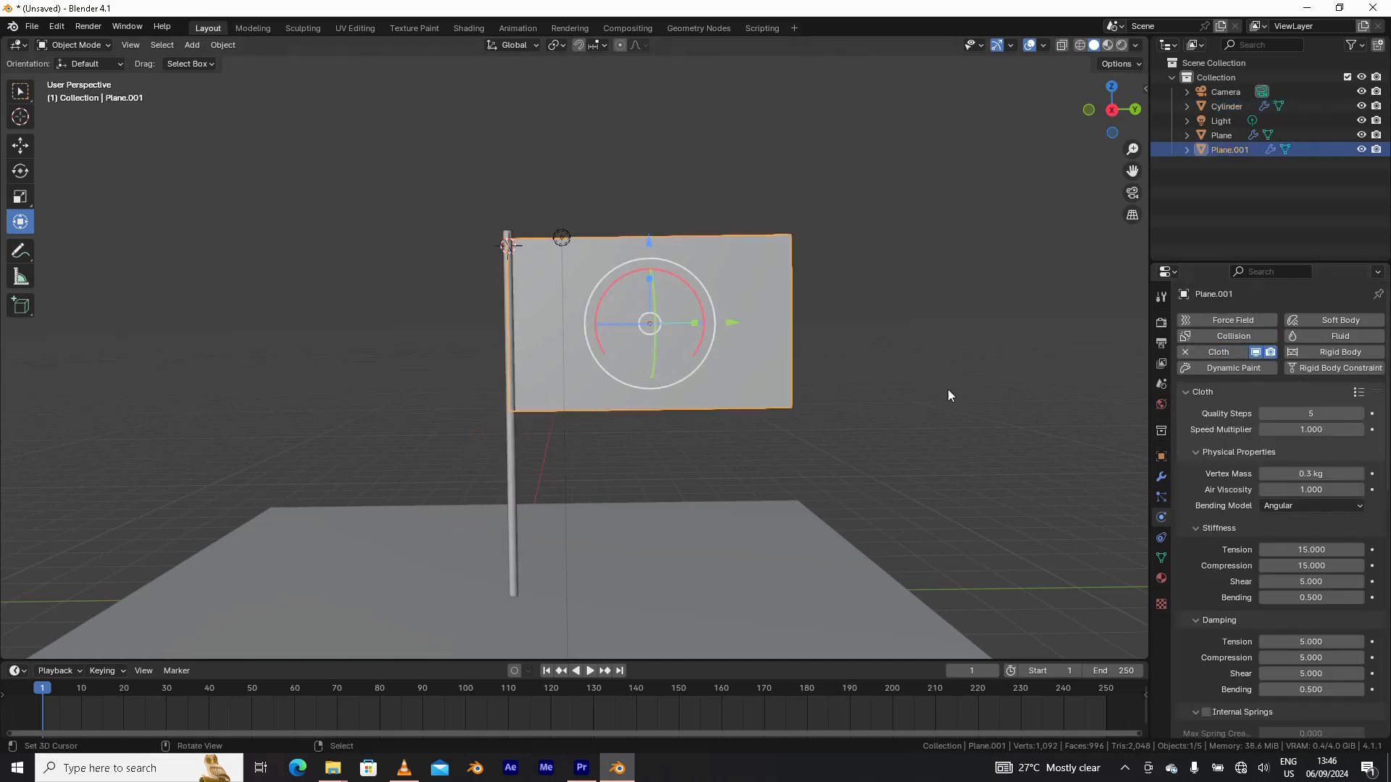
- Play the simulation to test the unpinned flag, stop it and return to frame 1
{"action": "scroll", "coordinate": [667, 478], "scroll_direction": "up", "scroll_amount": 1}
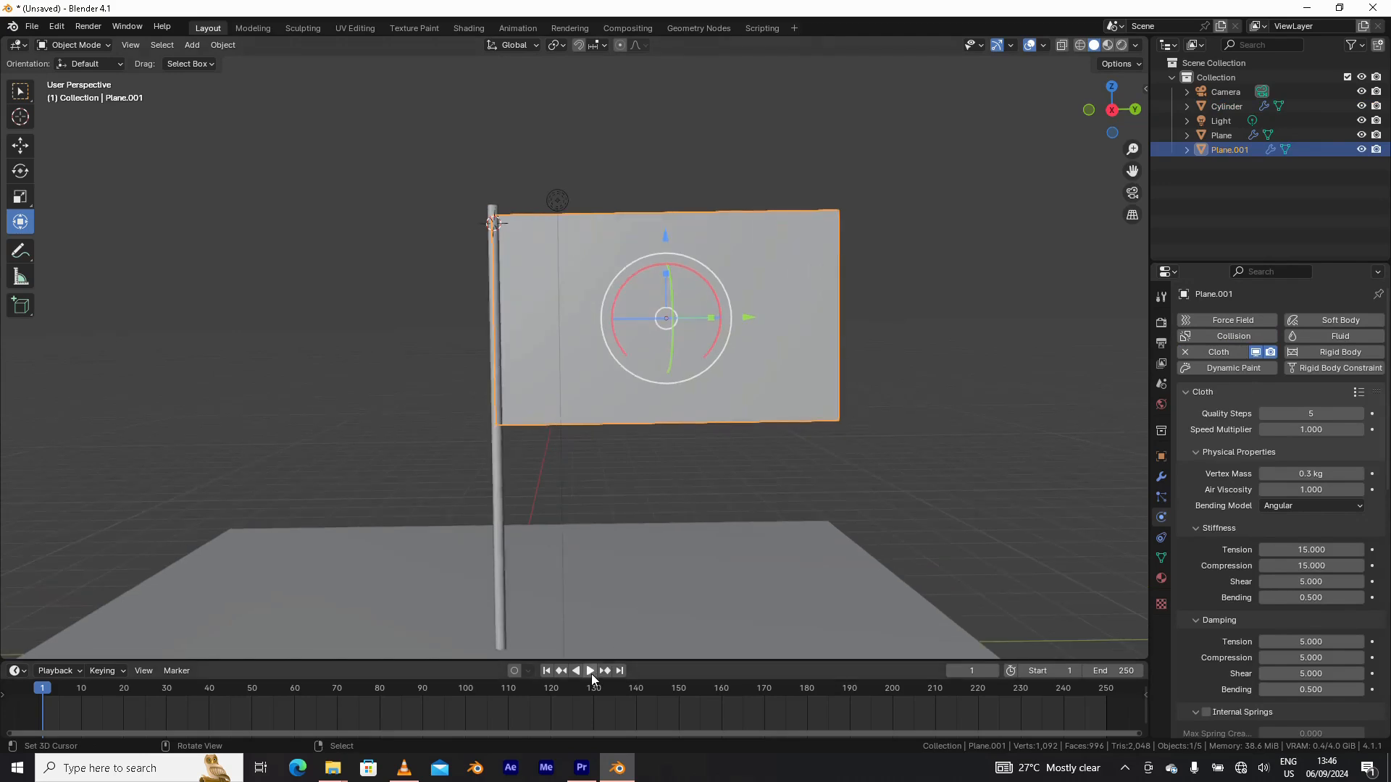
{"action": "left_click", "coordinate": [590, 671]}
{"action": "middle_click_drag", "start_coordinate": [746, 558], "coordinate": [767, 481], "text": "shift"}
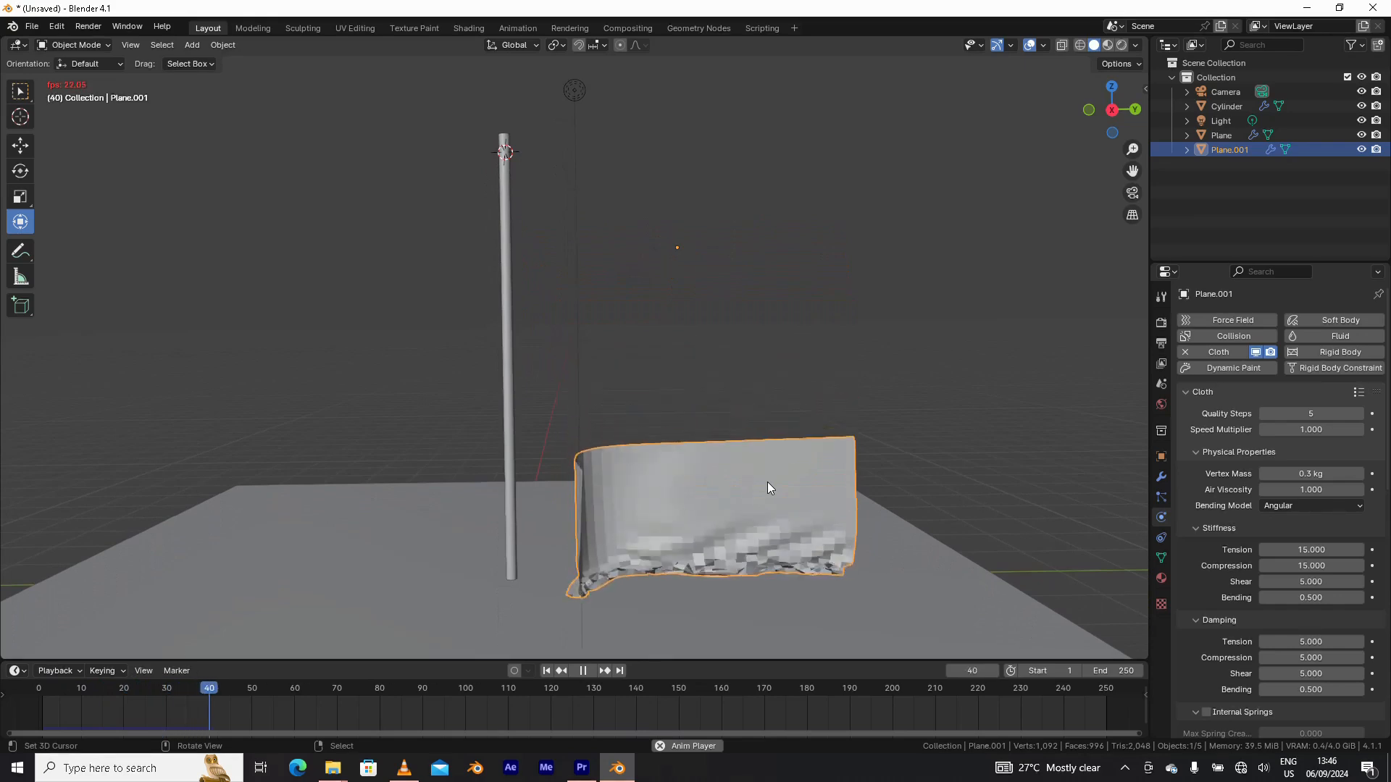
{"action": "left_click", "coordinate": [585, 671]}
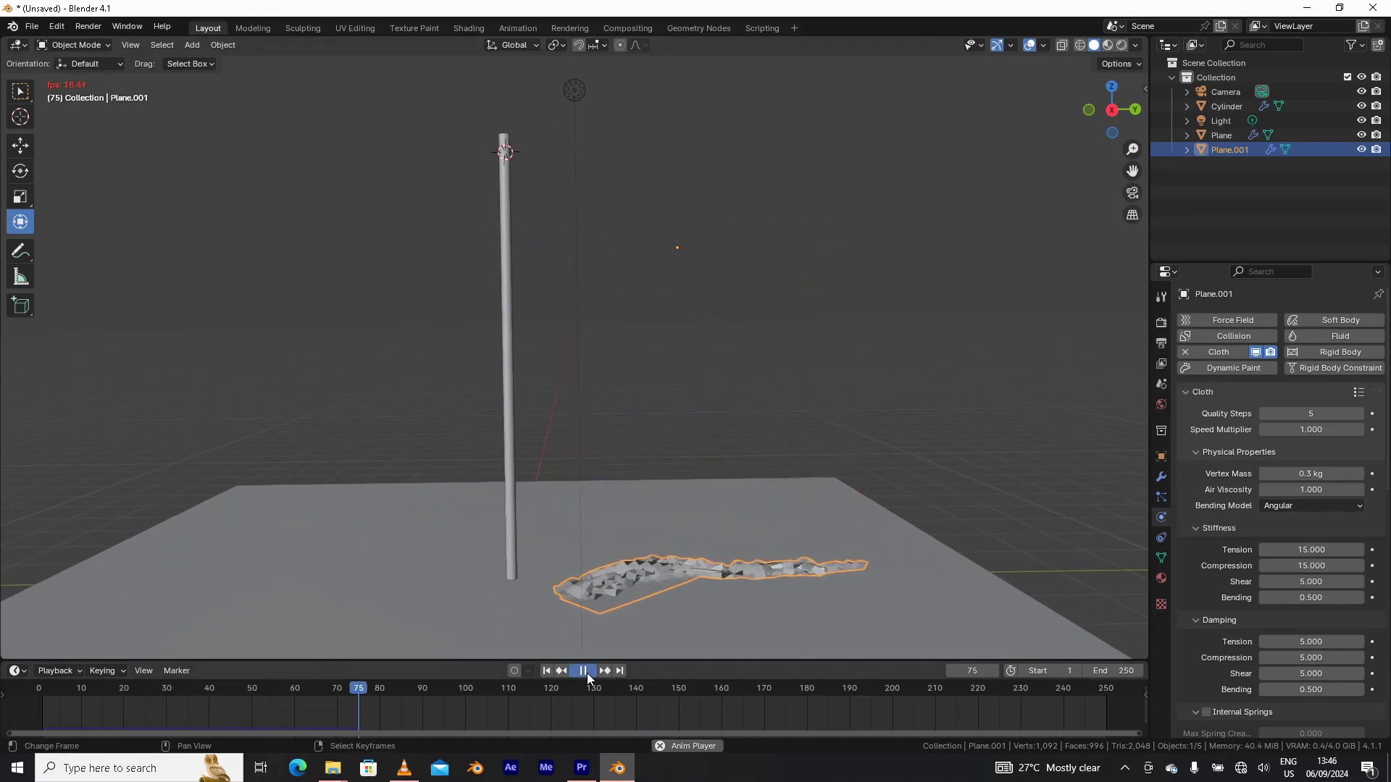
{"action": "left_click", "coordinate": [547, 671]}
{"action": "scroll", "coordinate": [620, 265], "scroll_direction": "up", "scroll_amount": 2}
{"action": "middle_click_drag", "start_coordinate": [619, 268], "coordinate": [601, 406], "text": "shift"}
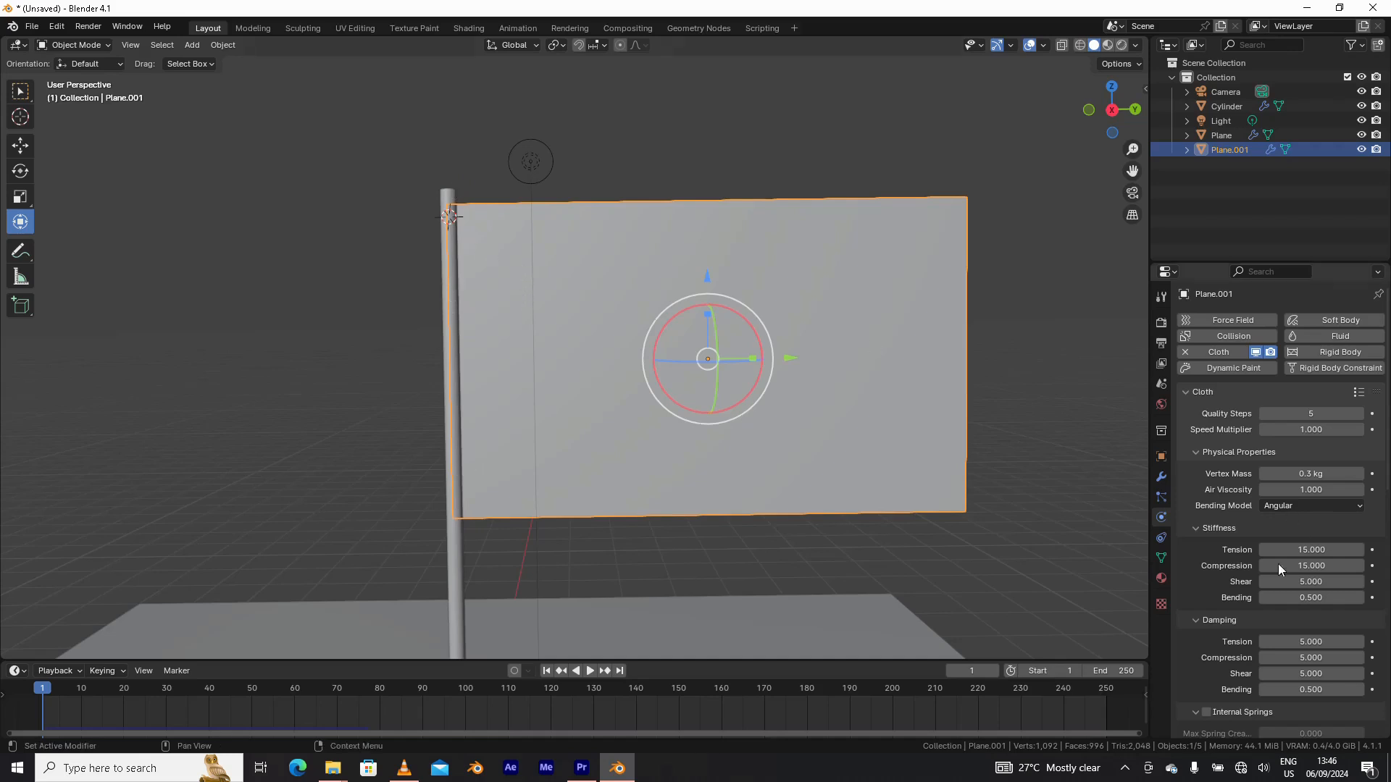
- Put the flag plane in Edit Mode with wireframe shading and select its whole vertical edge loop along the pole
{"action": "left_click", "coordinate": [1162, 558]}
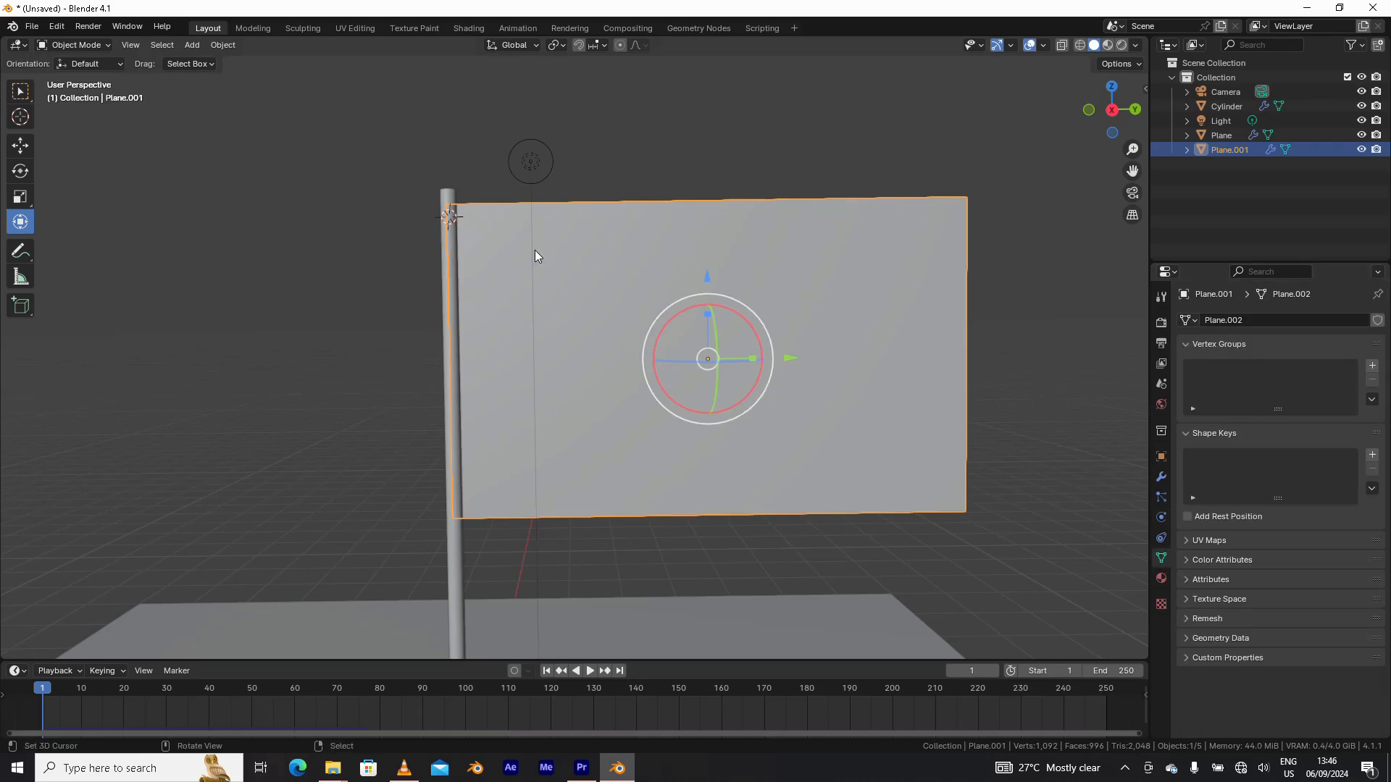
{"action": "key", "text": "ctrl+Tab"}
{"action": "left_click", "coordinate": [507, 170]}
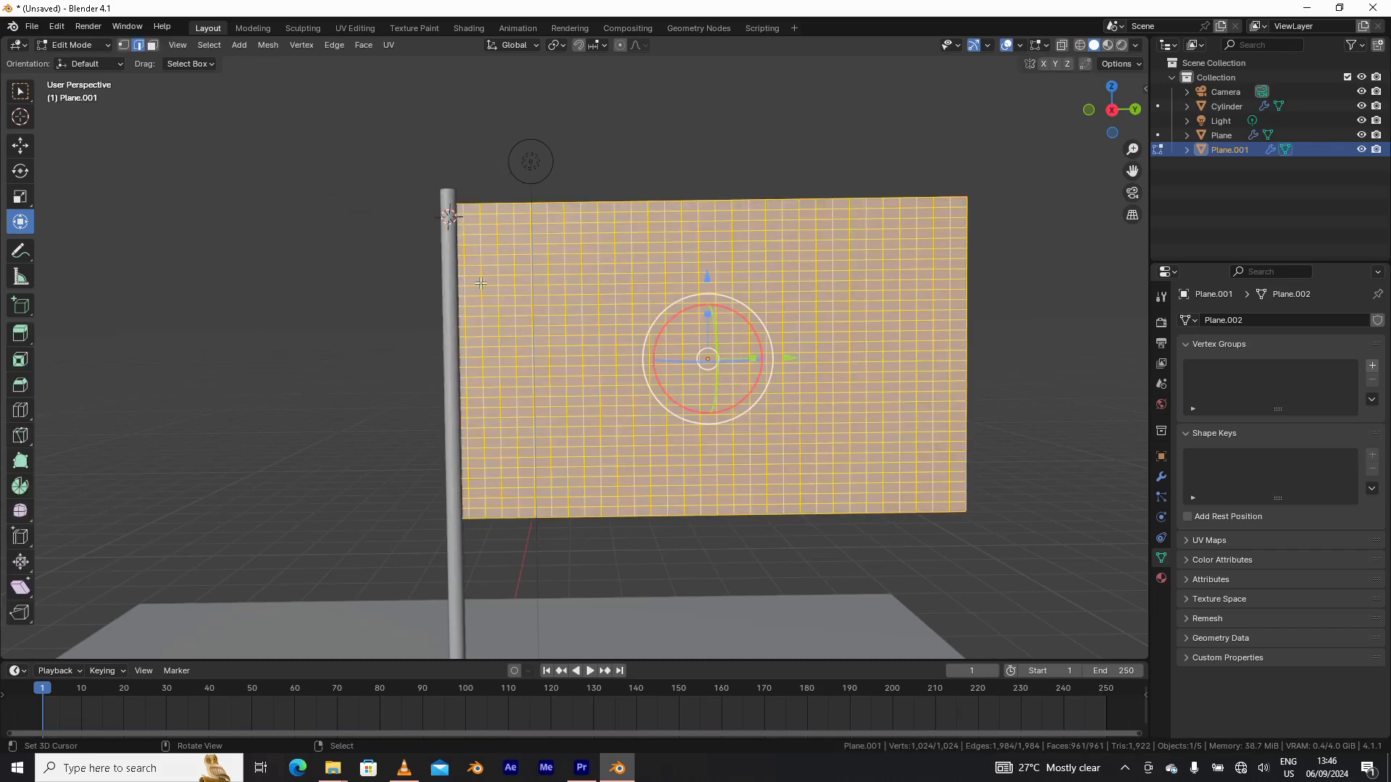
{"action": "left_click", "coordinate": [1080, 46]}
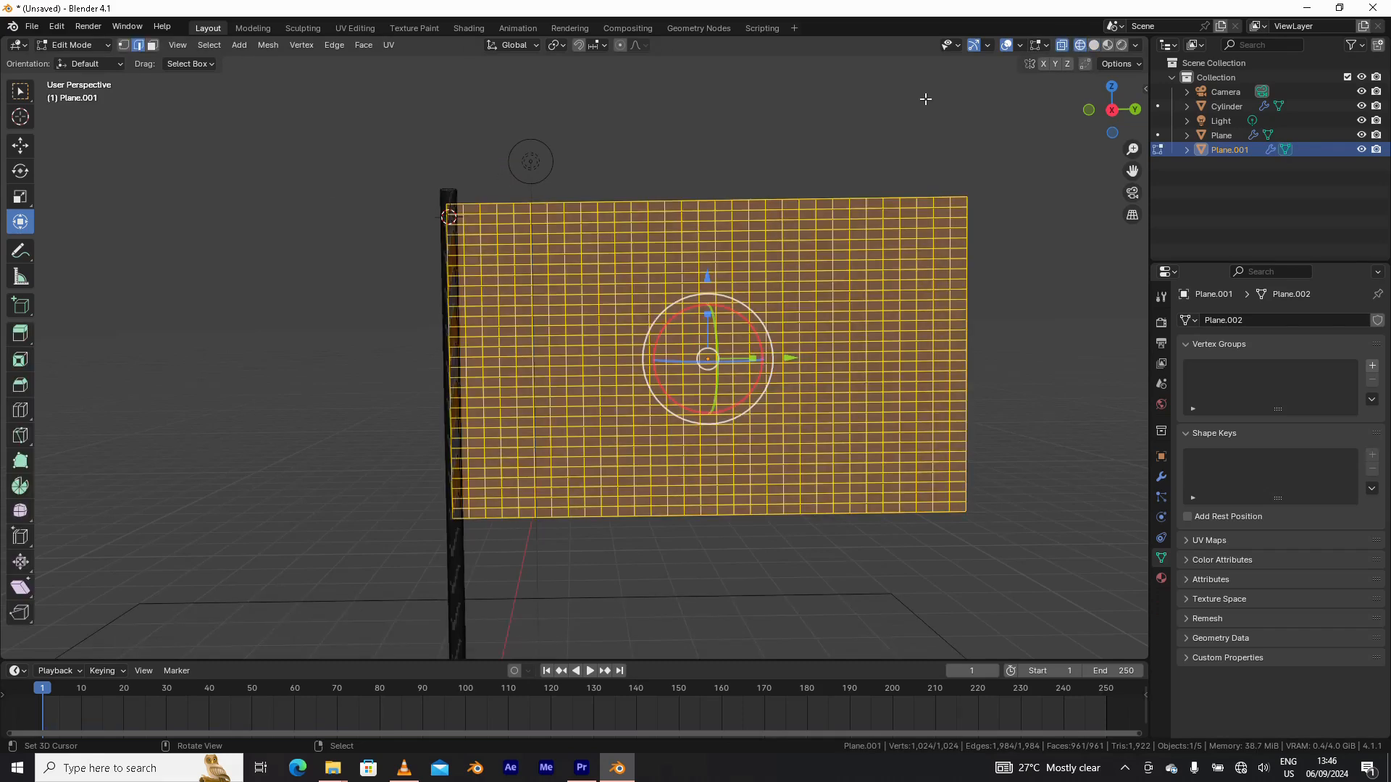
{"action": "left_click", "coordinate": [448, 221]}
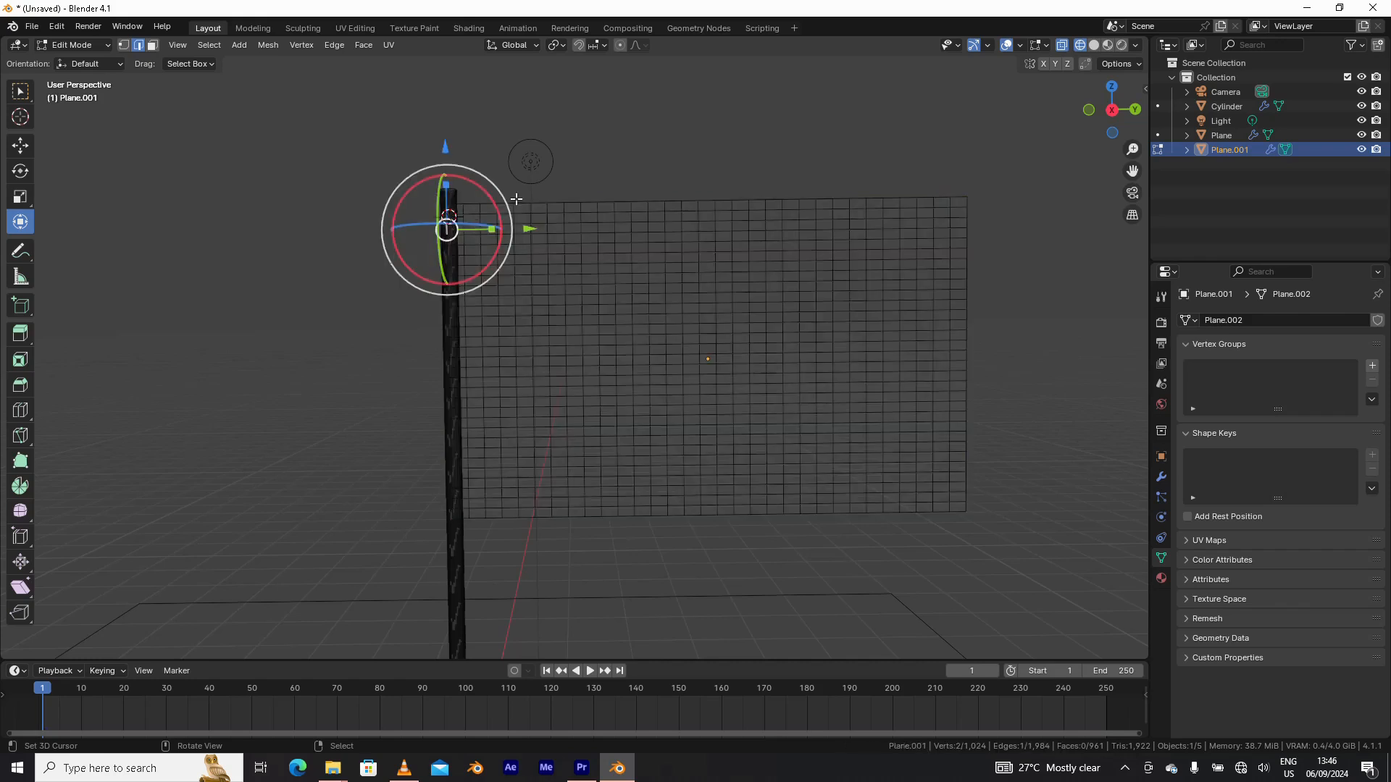
{"action": "left_click", "coordinate": [449, 235]}
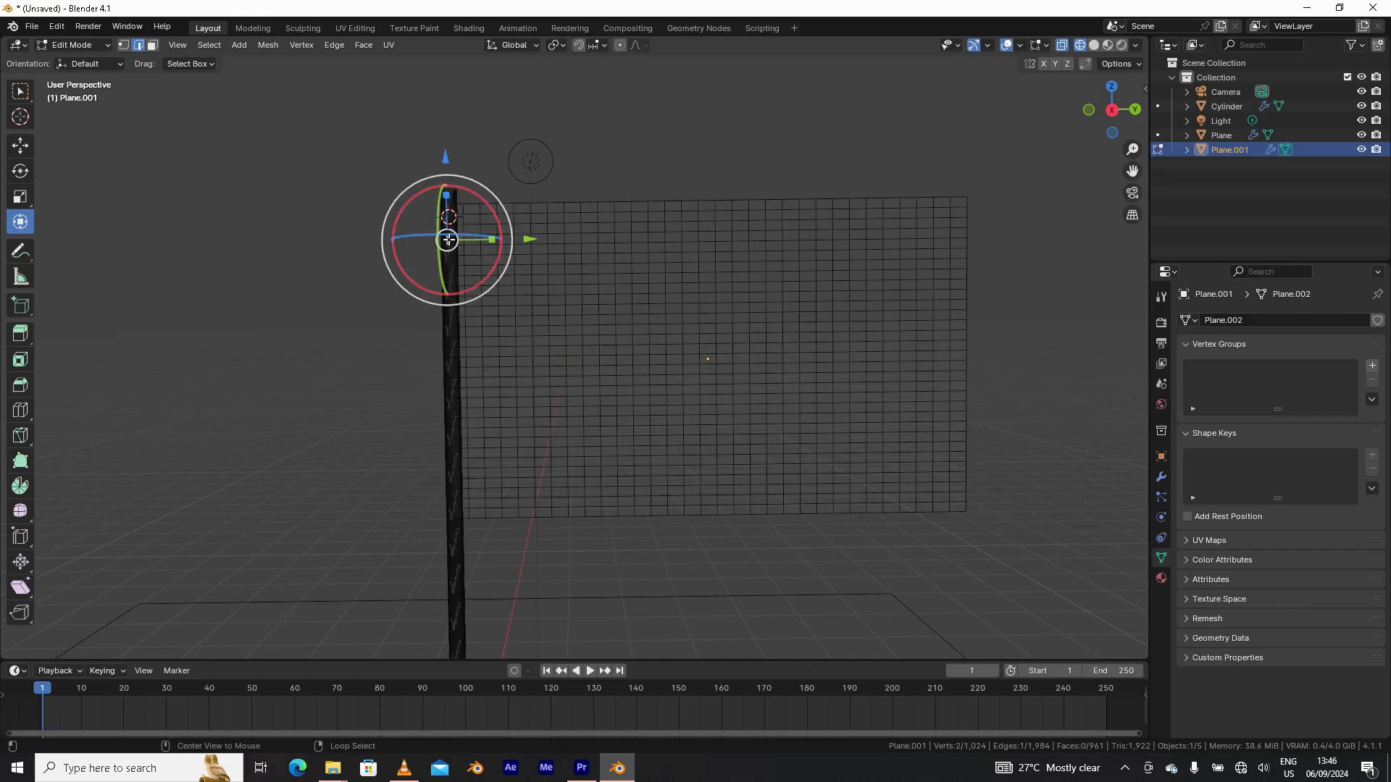
{"action": "left_click", "coordinate": [447, 239], "text": "alt"}
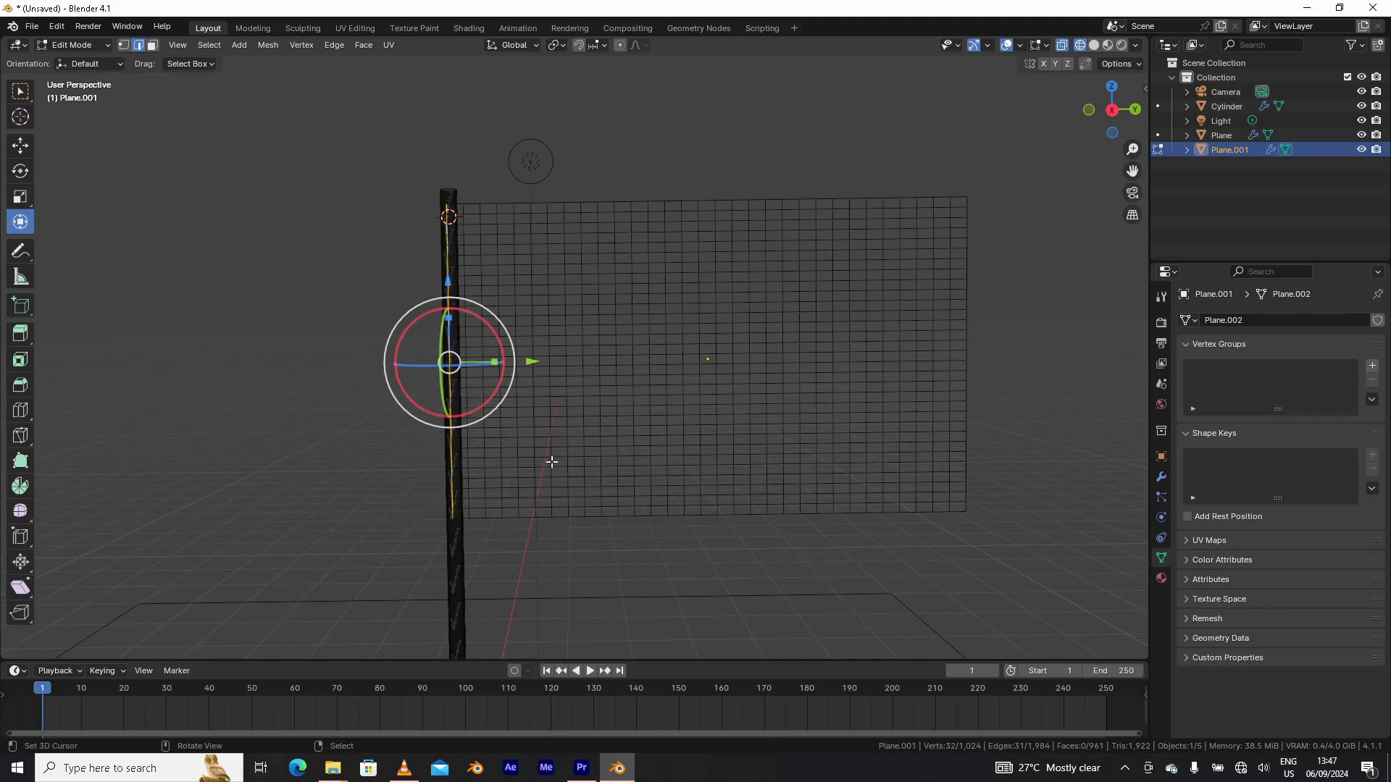
- Create a vertex group named "pin to pole", assign the selected edge vertices to it, and check the assignment by deselecting and reselecting them
{"action": "left_click", "coordinate": [1373, 367]}
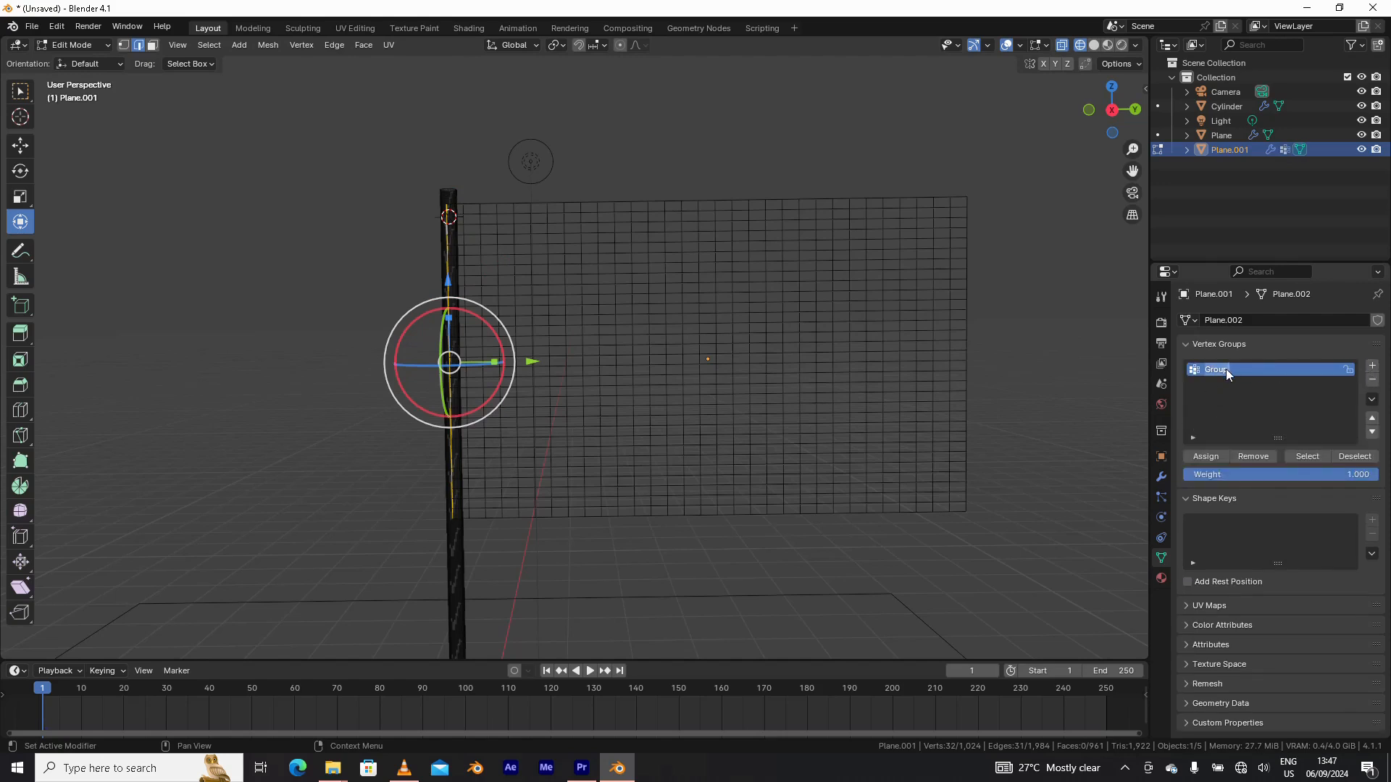
{"action": "type", "text": "pin to pole"}
{"action": "left_click", "coordinate": [1212, 457]}
{"action": "left_click", "coordinate": [1352, 456]}
{"action": "left_click", "coordinate": [1306, 457]}
- Return the flag plane to Object Mode and switch the viewport back to solid shading
{"action": "key", "text": "ctrl+Tab"}
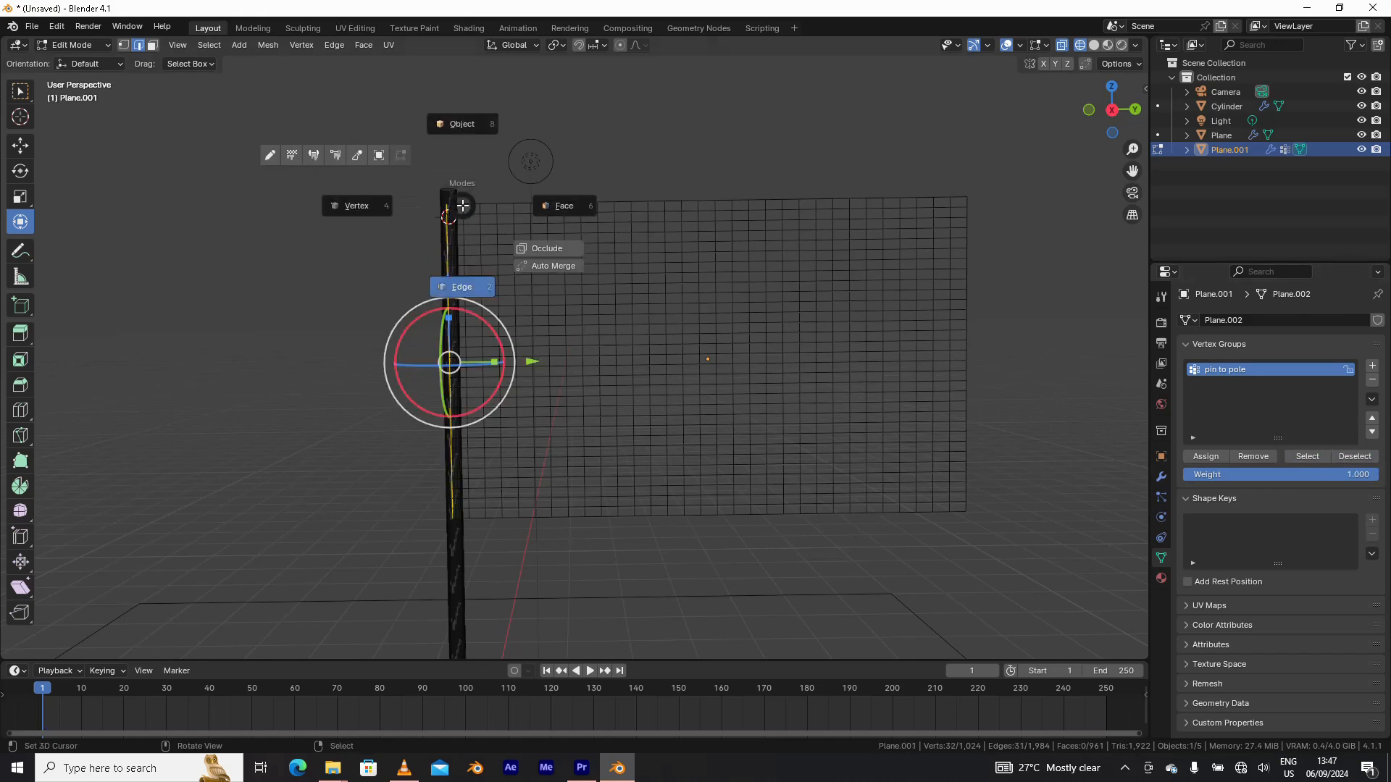
{"action": "left_click", "coordinate": [460, 125]}
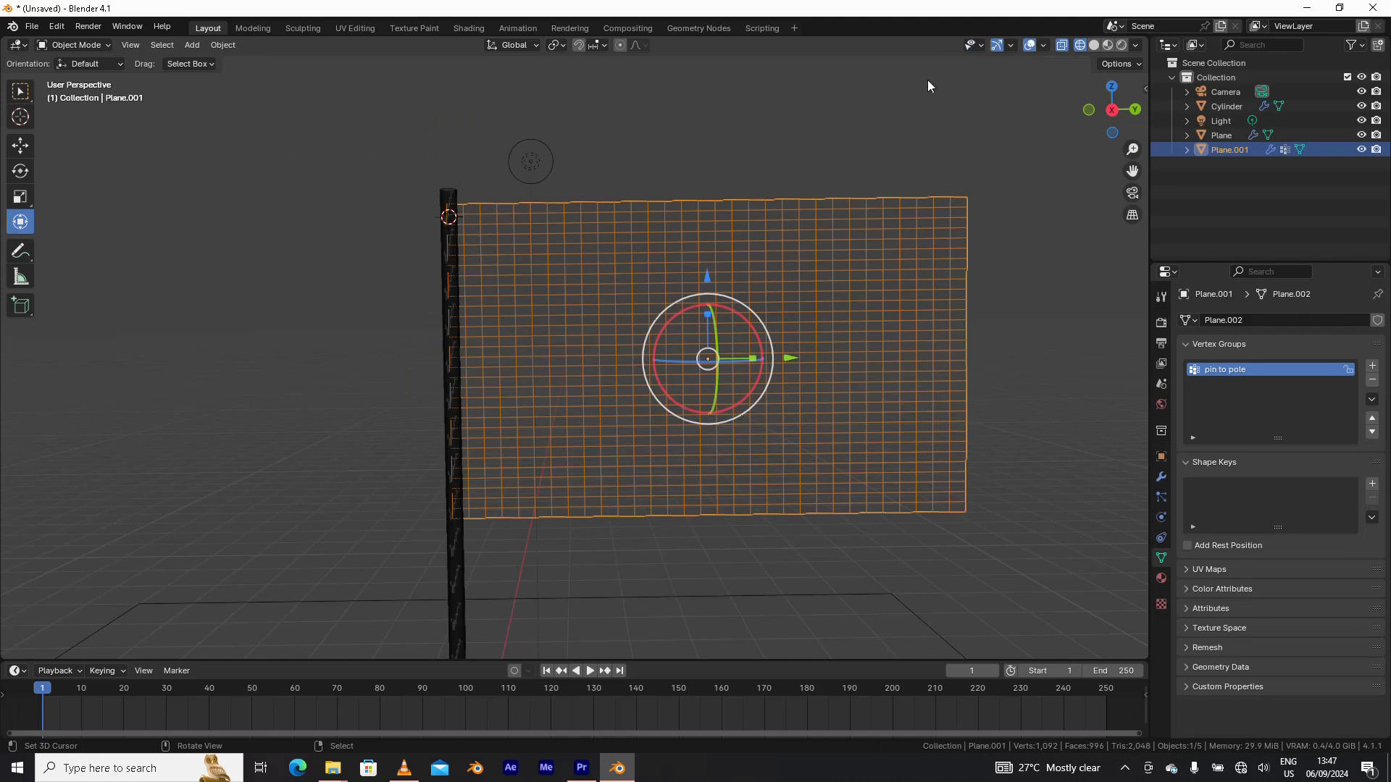
{"action": "left_click", "coordinate": [1096, 46]}
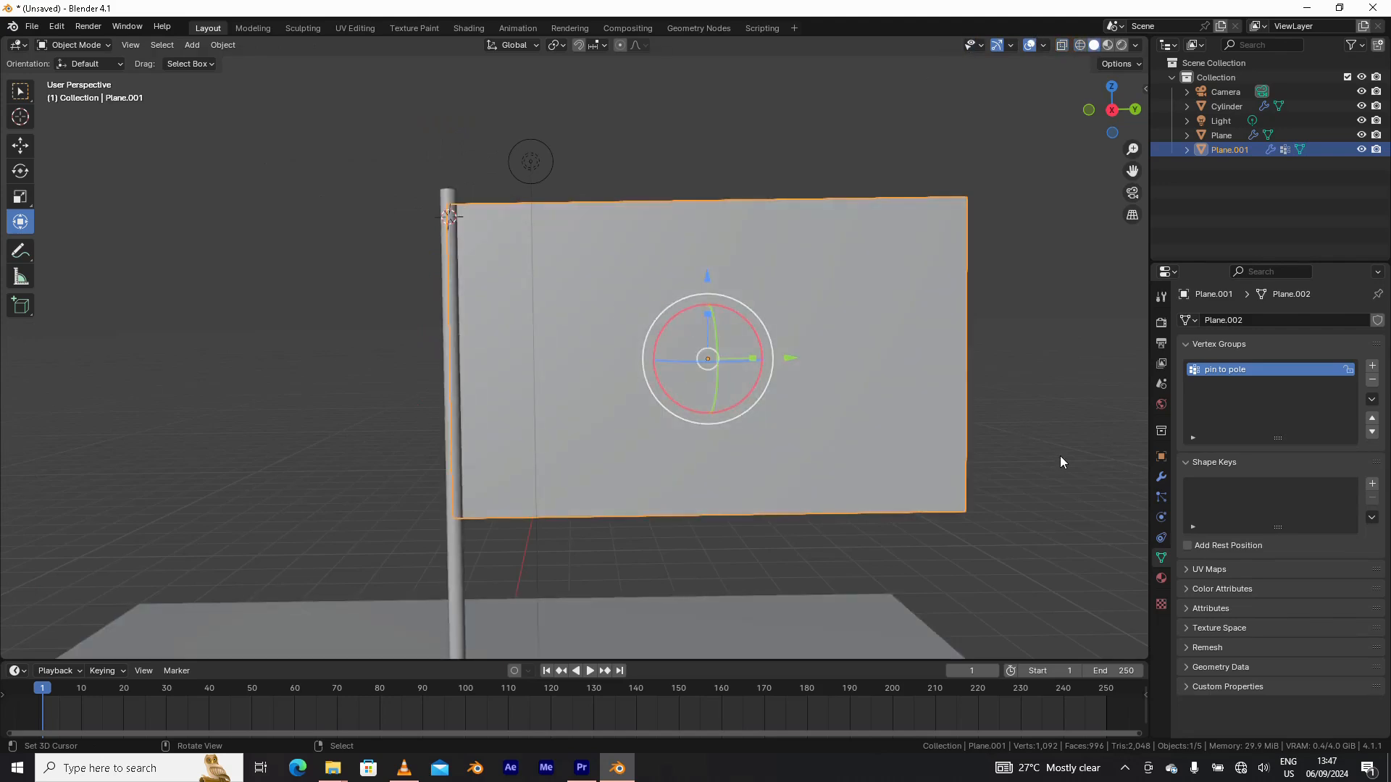
- In the flag's cloth shape settings, set the Pin Group to "pin to pole"
{"action": "left_click", "coordinate": [1161, 517]}
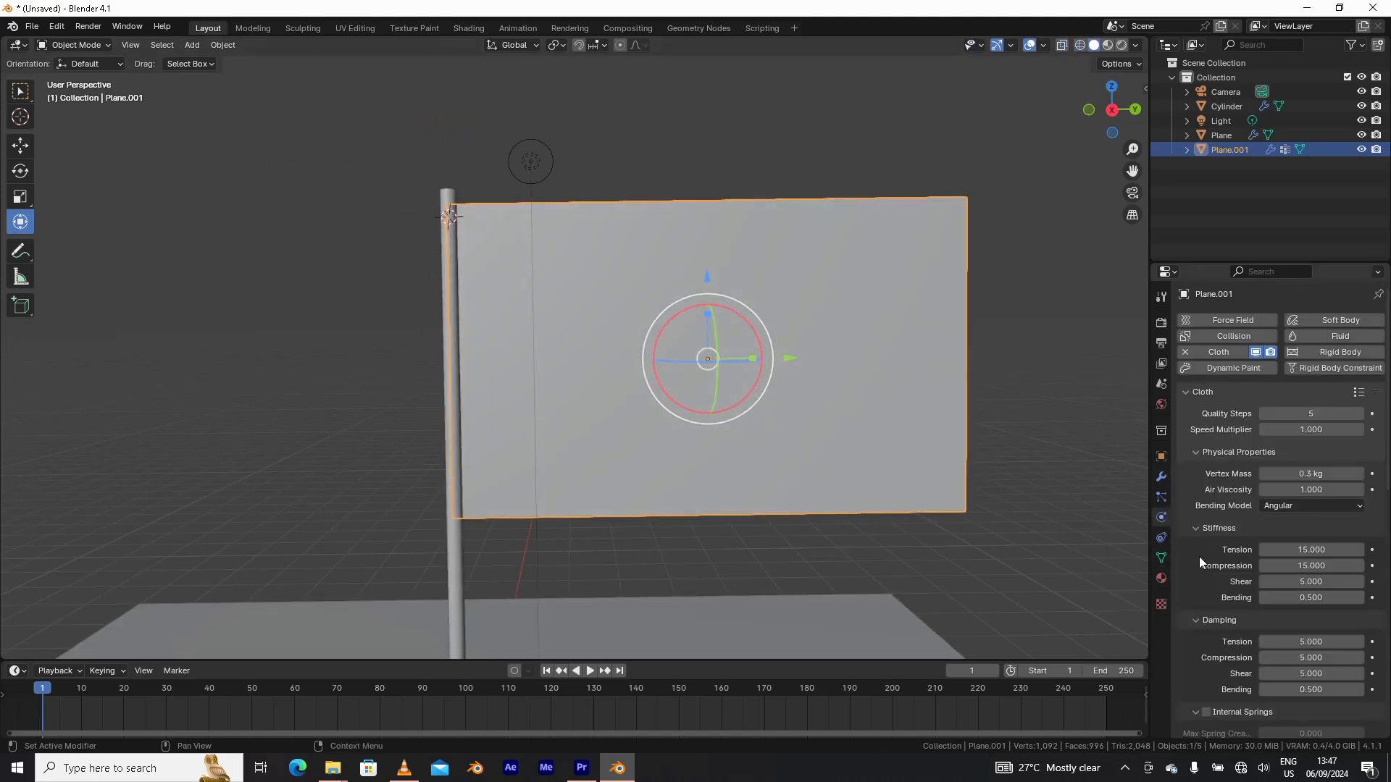
{"action": "scroll", "coordinate": [1219, 520], "scroll_direction": "down", "scroll_amount": 5}
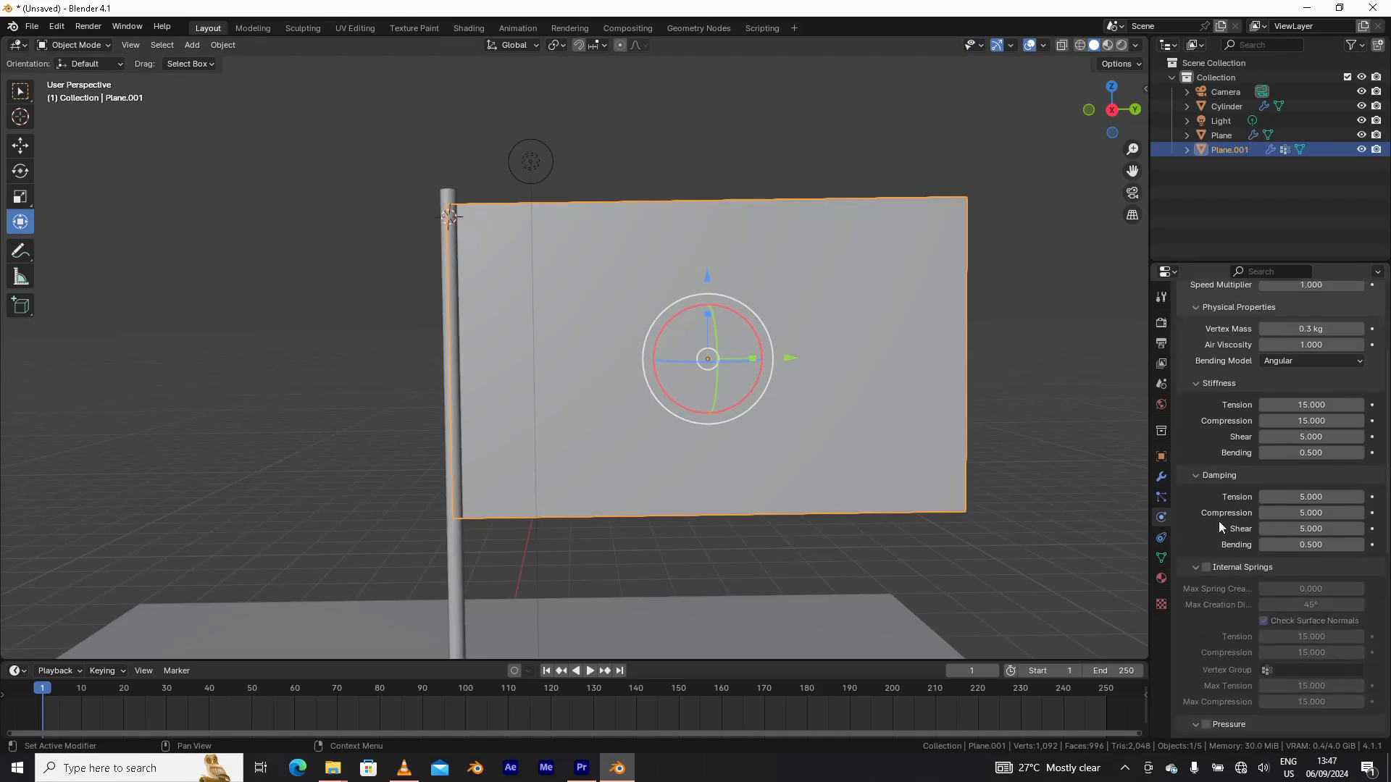
{"action": "scroll", "coordinate": [1217, 520], "scroll_direction": "down", "scroll_amount": 5}
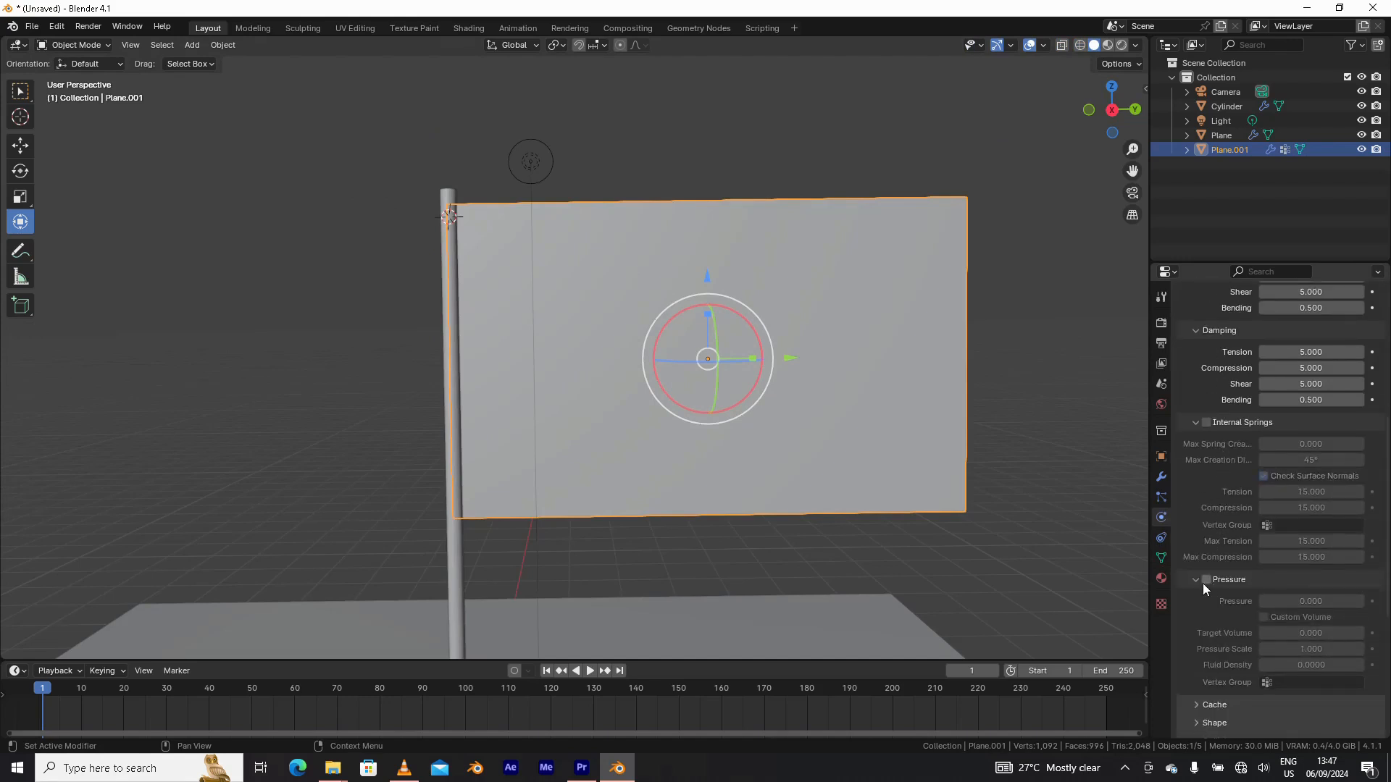
{"action": "scroll", "coordinate": [1199, 572], "scroll_direction": "down", "scroll_amount": 4}
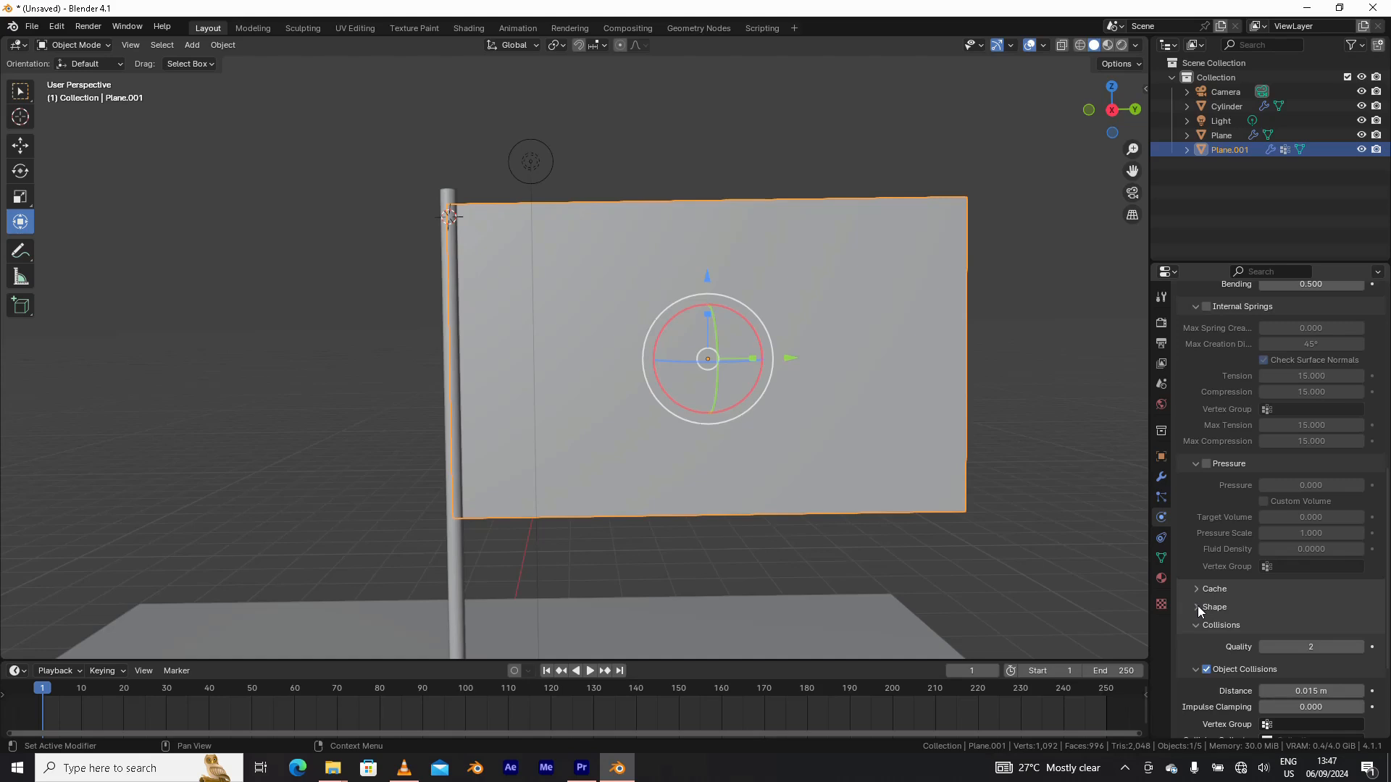
{"action": "left_click", "coordinate": [1202, 624]}
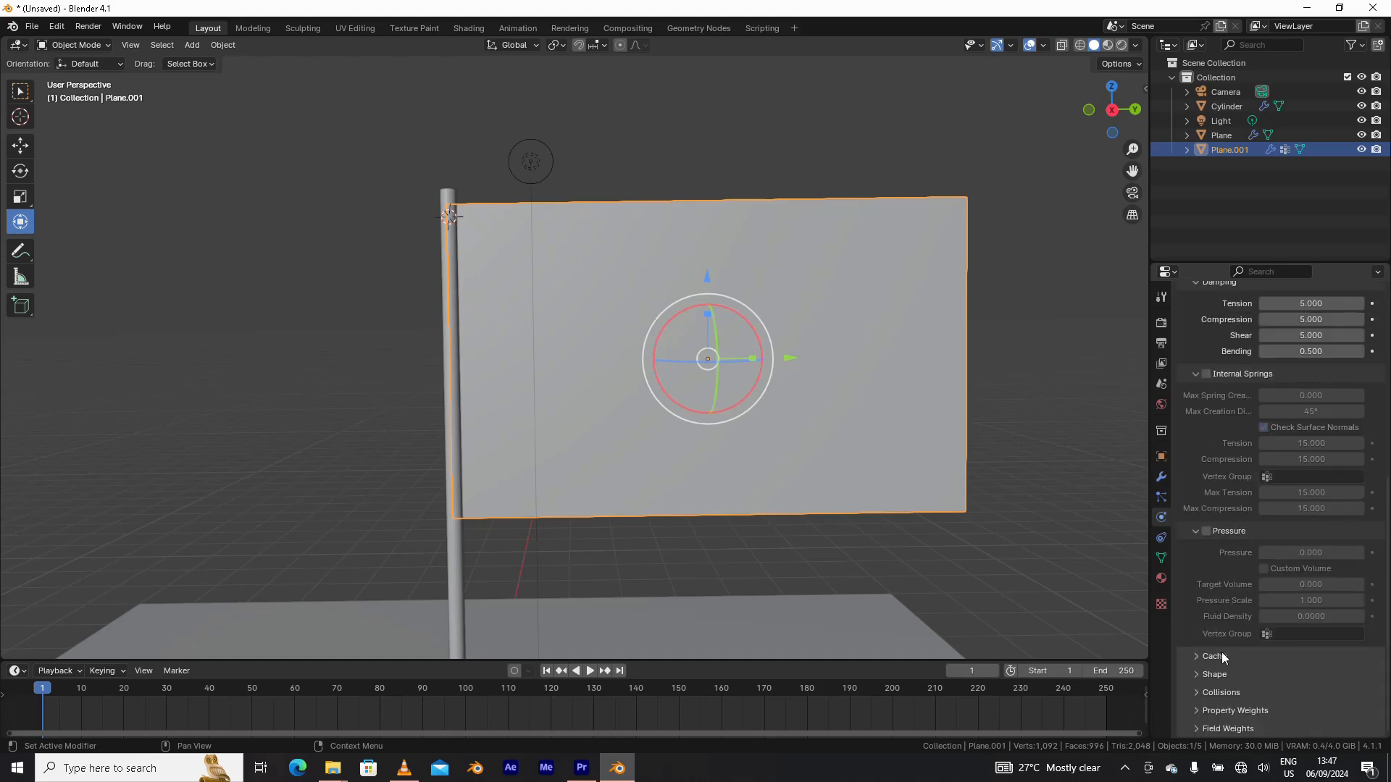
{"action": "left_click", "coordinate": [1196, 674]}
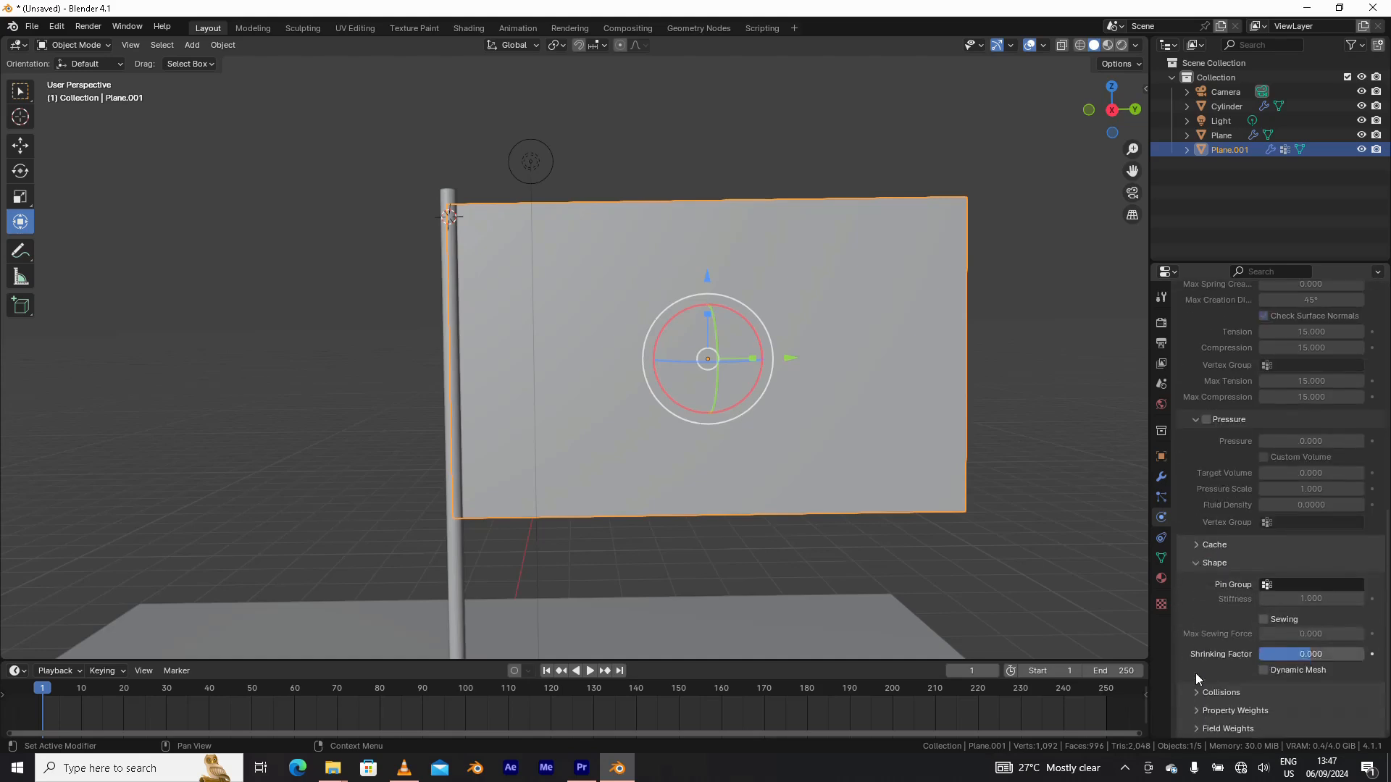
{"action": "left_click", "coordinate": [1316, 585]}
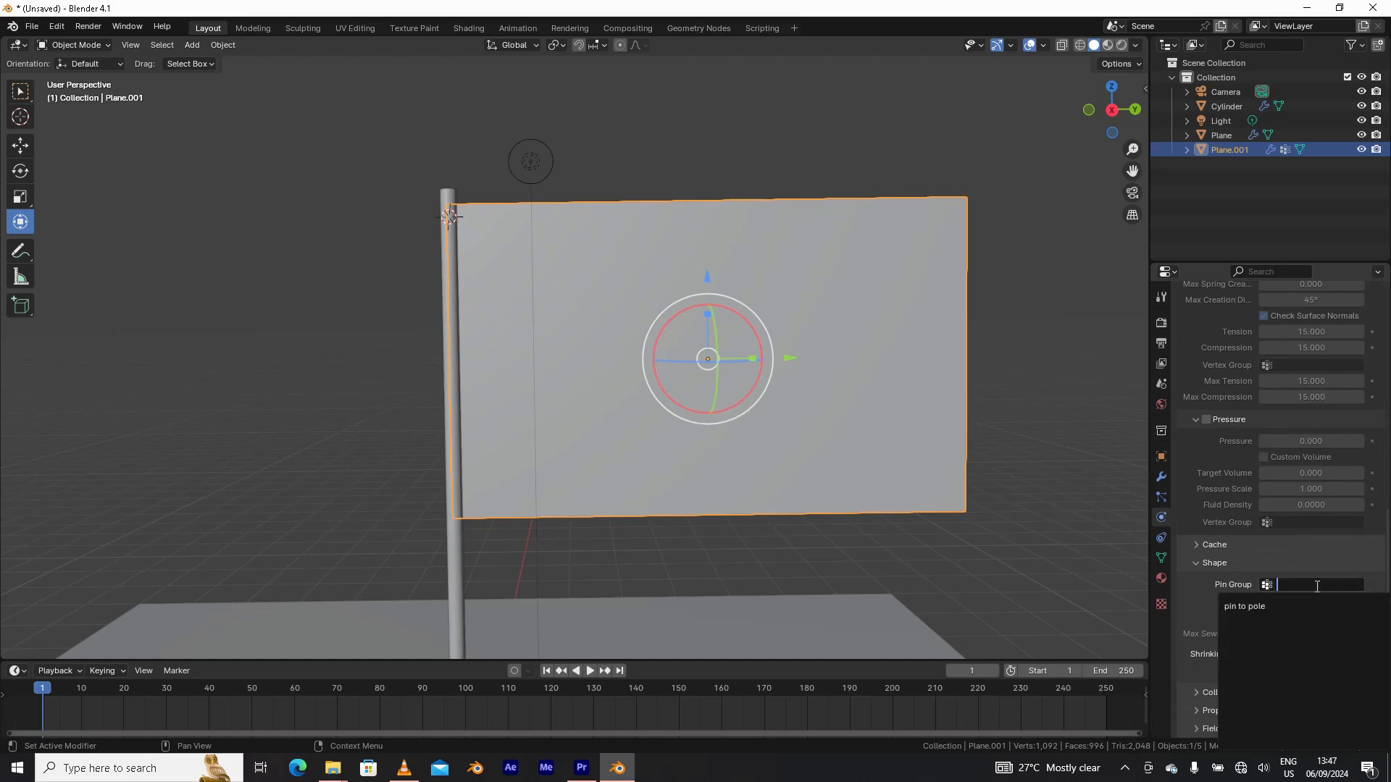
{"action": "left_click", "coordinate": [1265, 607]}
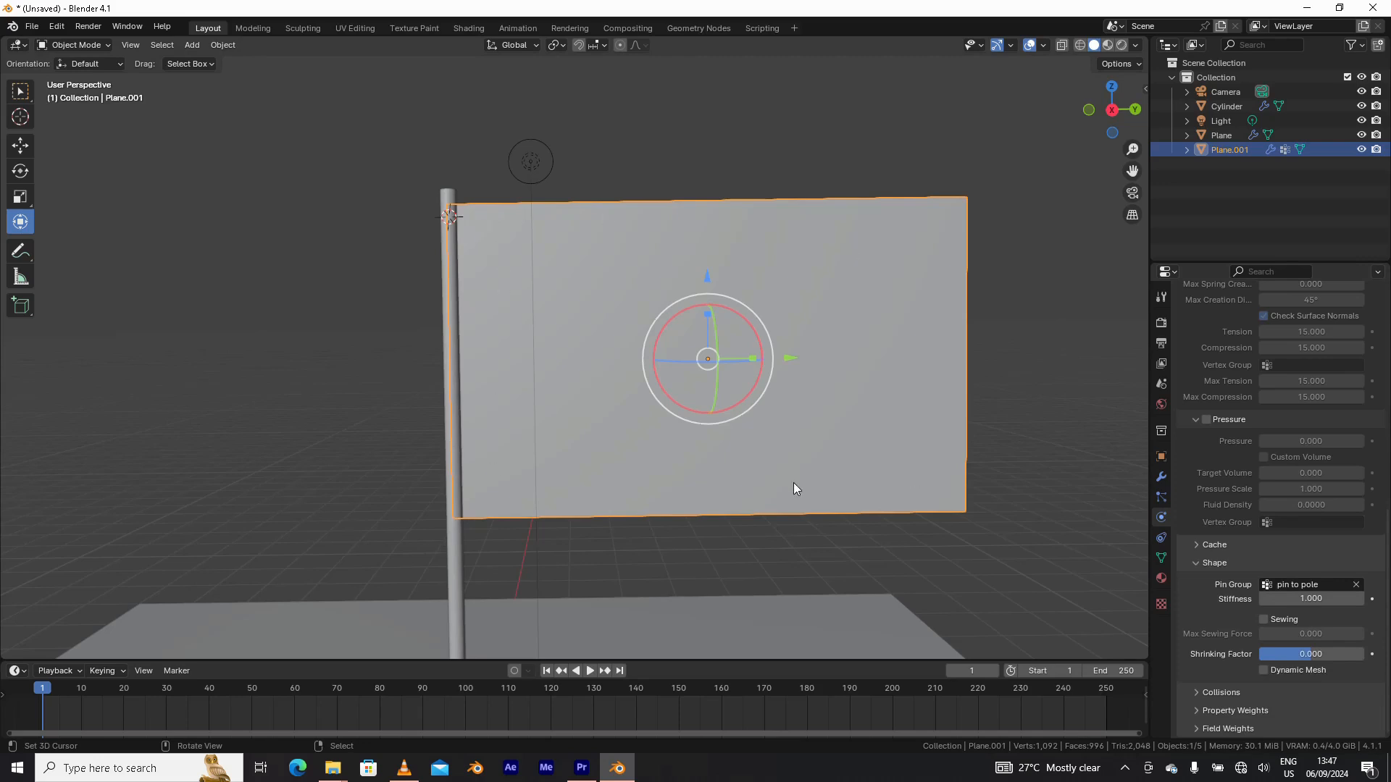
- Play the cloth simulation to examine how the pinned flag falls around the pole, and pause it
{"action": "scroll", "coordinate": [793, 482], "scroll_direction": "down", "scroll_amount": 3}
{"action": "middle_click_drag", "start_coordinate": [793, 489], "coordinate": [778, 476], "text": "shift"}
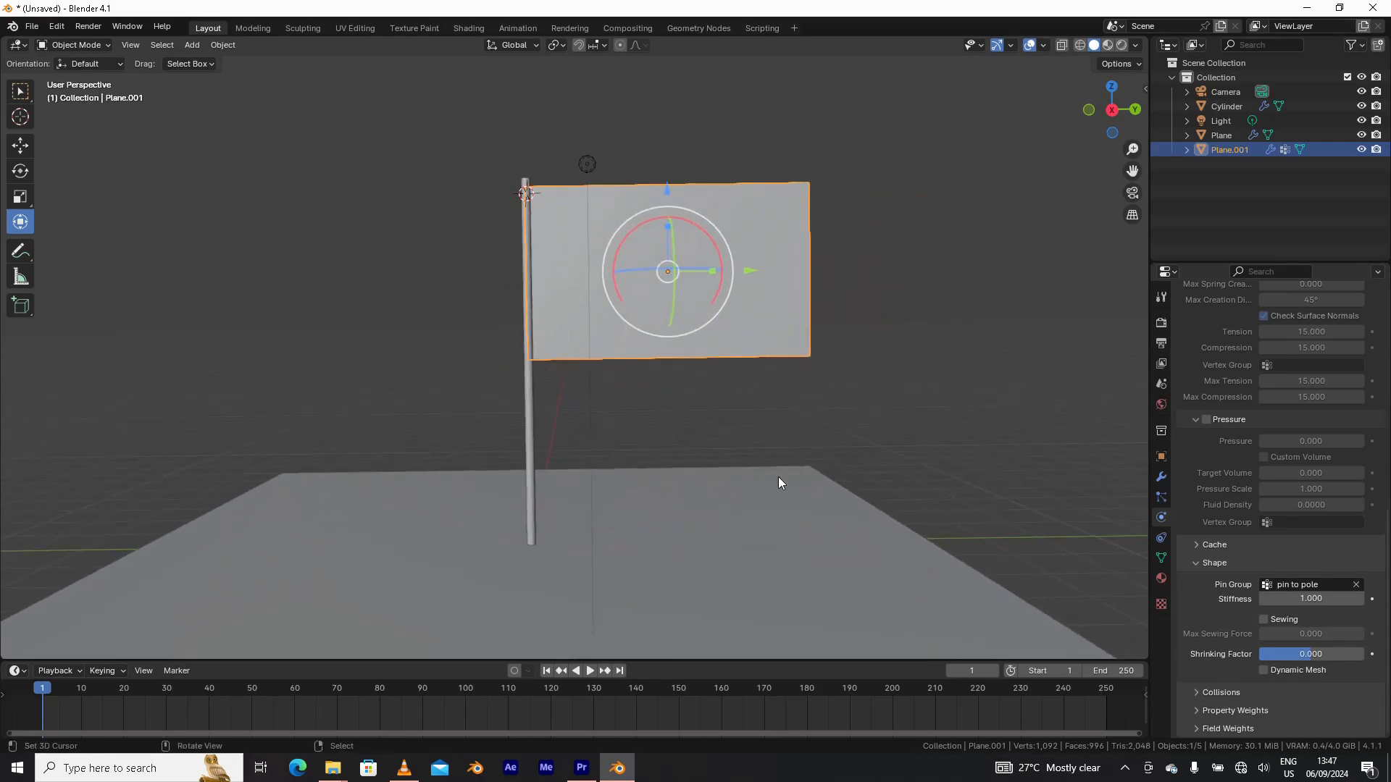
{"action": "left_click", "coordinate": [592, 670]}
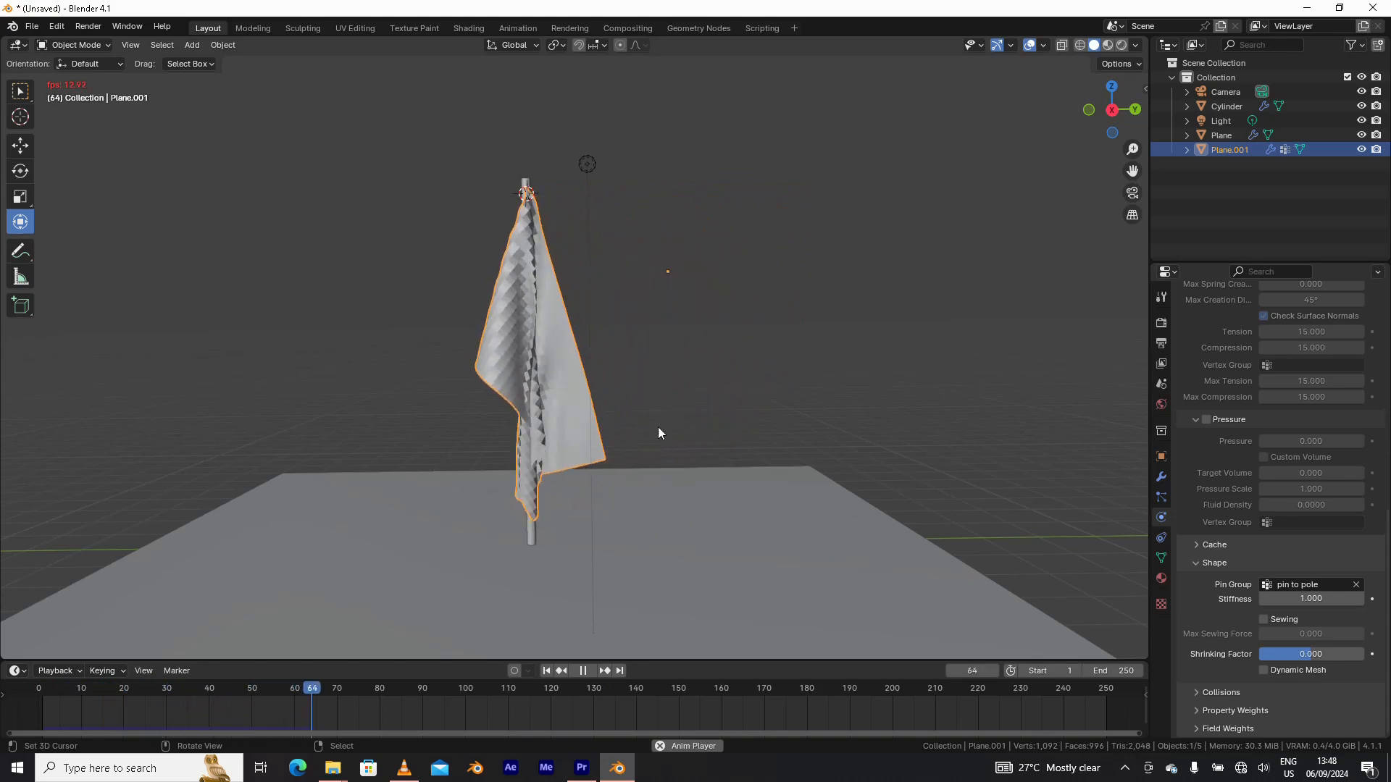
{"action": "mouse_move", "coordinate": [511, 321]}
{"action": "middle_mouse_down"}
{"action": "mouse_move", "coordinate": [667, 340]}
{"action": "mouse_move", "coordinate": [494, 341]}
{"action": "mouse_move", "coordinate": [535, 329]}
{"action": "middle_mouse_up"}
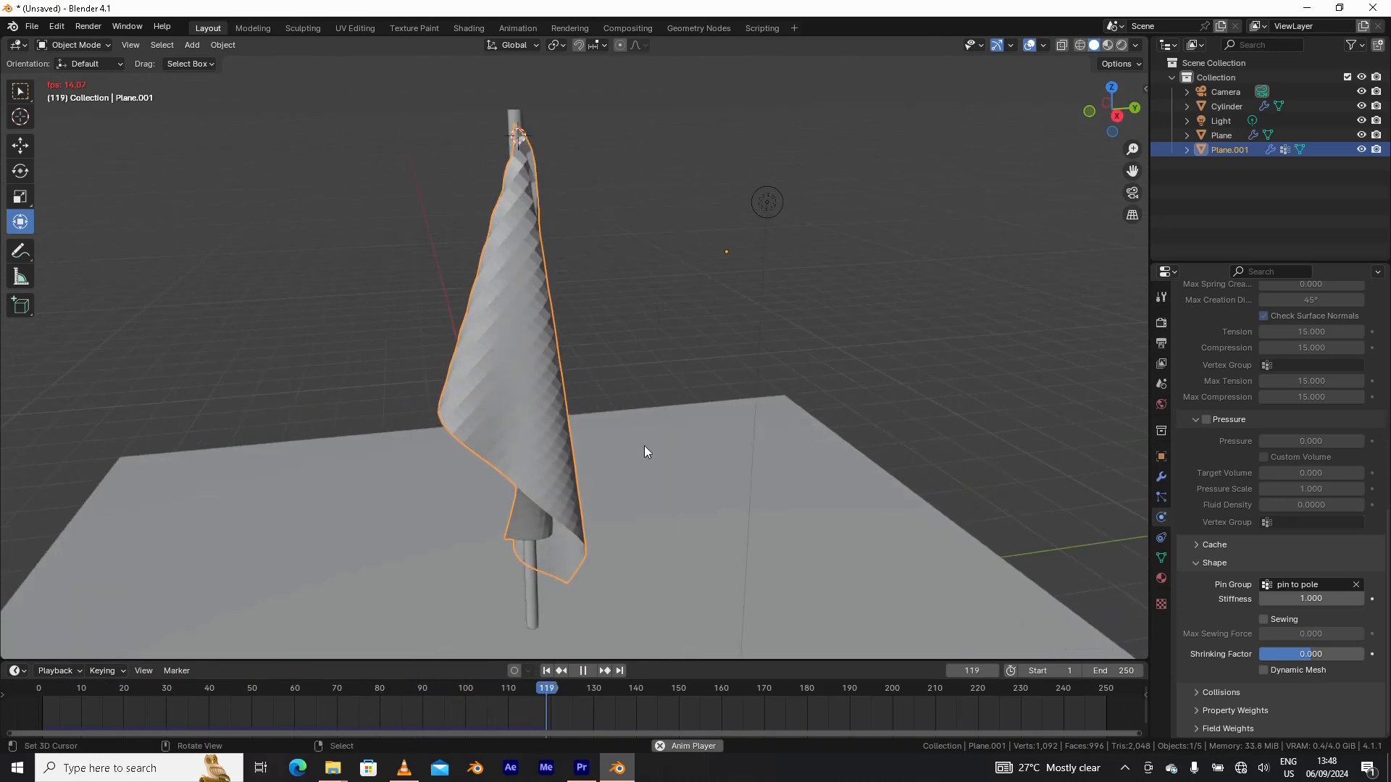
{"action": "left_click", "coordinate": [584, 671]}
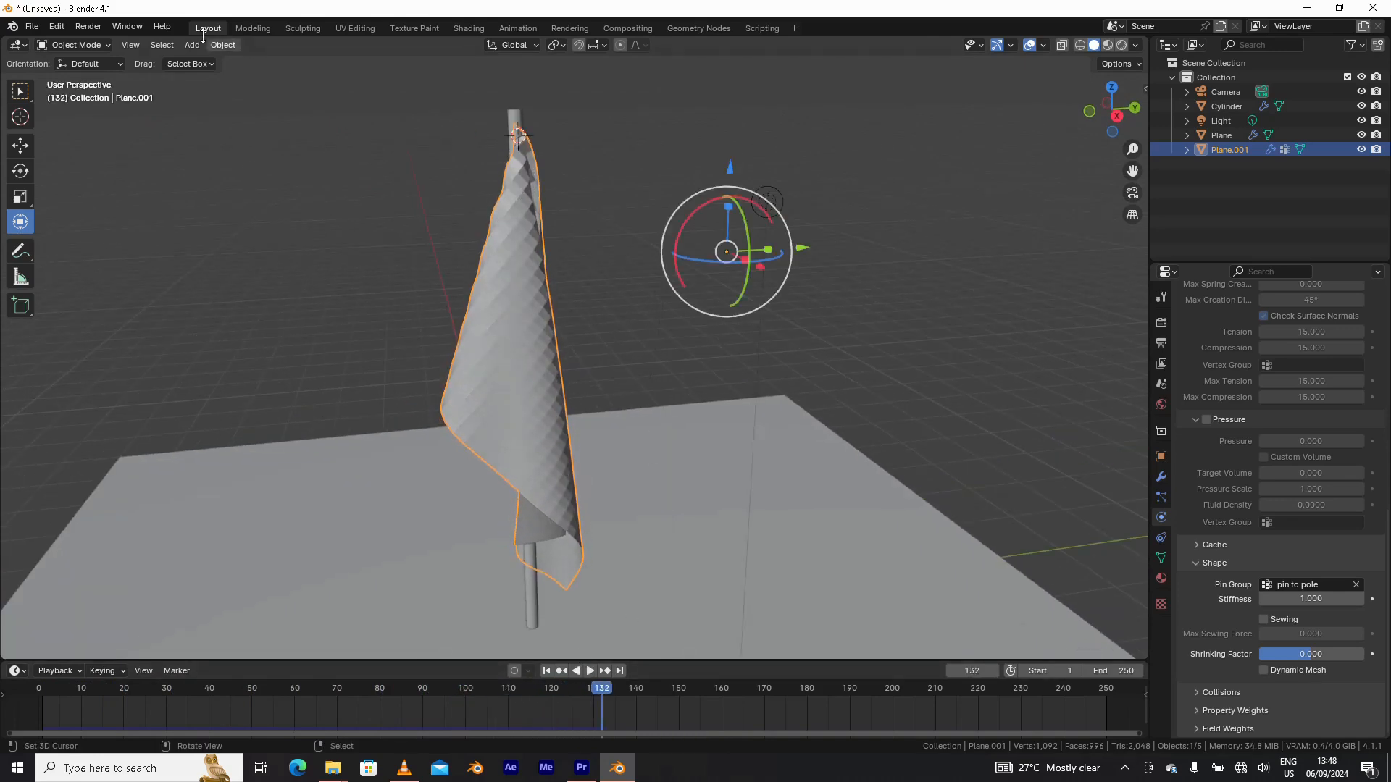
- Apply Shade Smooth to the flag plane
{"action": "left_click", "coordinate": [226, 45]}
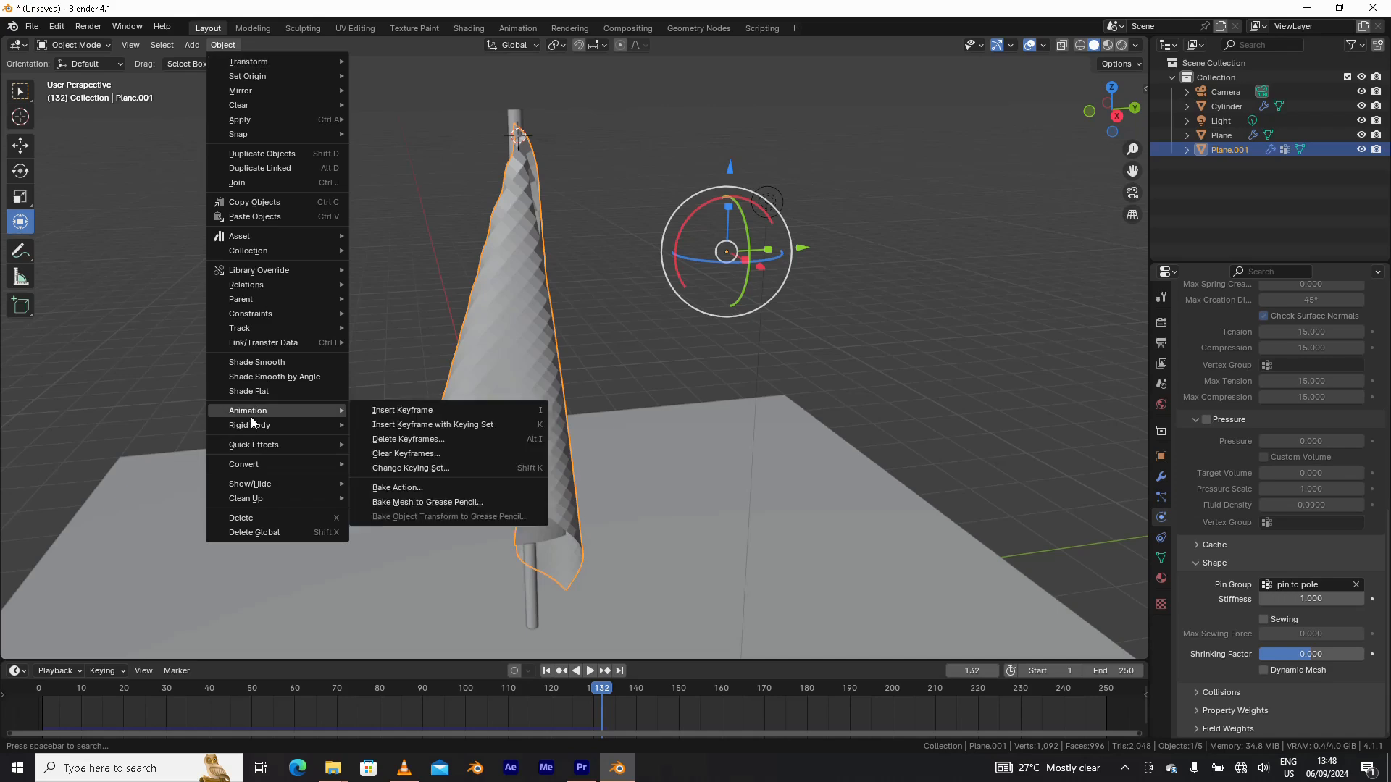
{"action": "left_click", "coordinate": [259, 362]}
{"action": "middle_click_drag", "start_coordinate": [475, 350], "coordinate": [636, 625]}
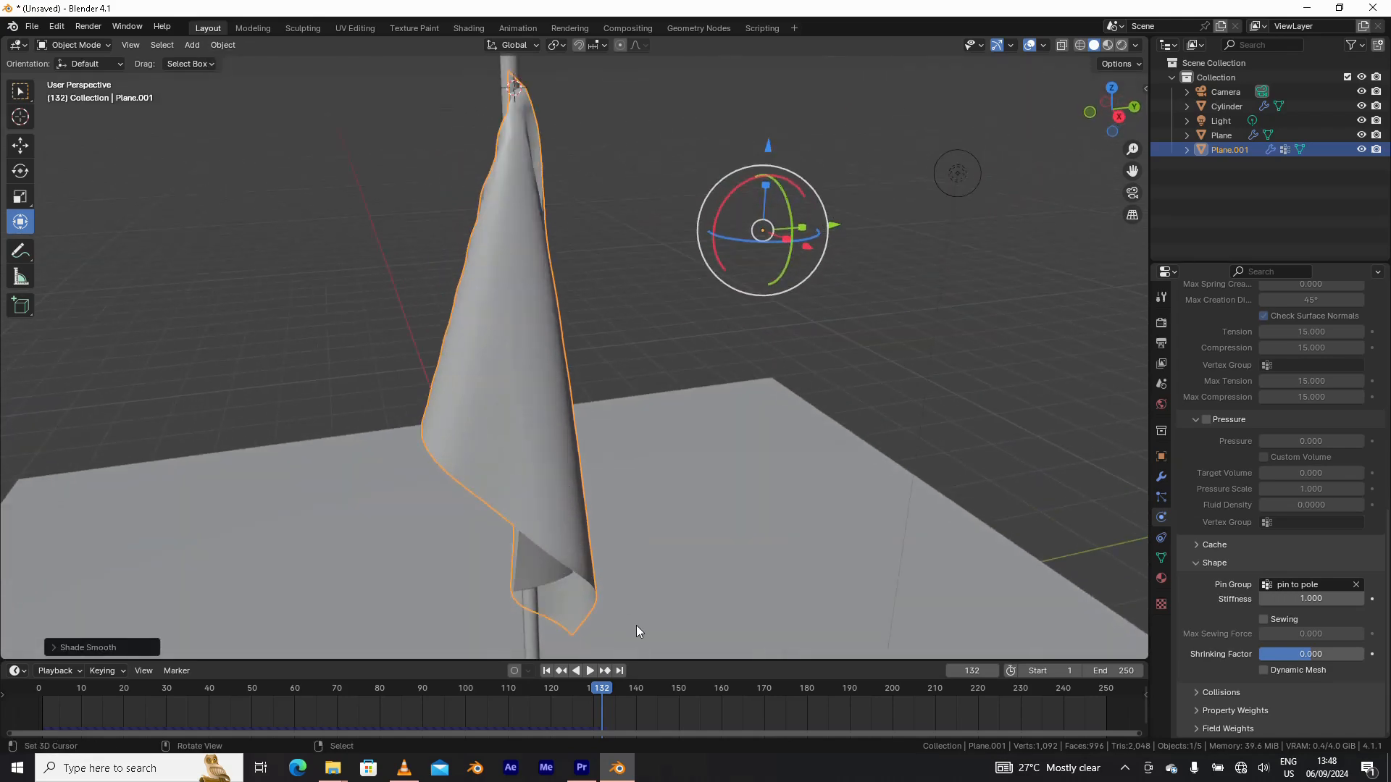
- Replay the smooth-shaded flag's simulation from the first frame, inspect its folds while paused, and rewind to frame 1
{"action": "left_click", "coordinate": [547, 671]}
{"action": "left_click", "coordinate": [592, 670]}
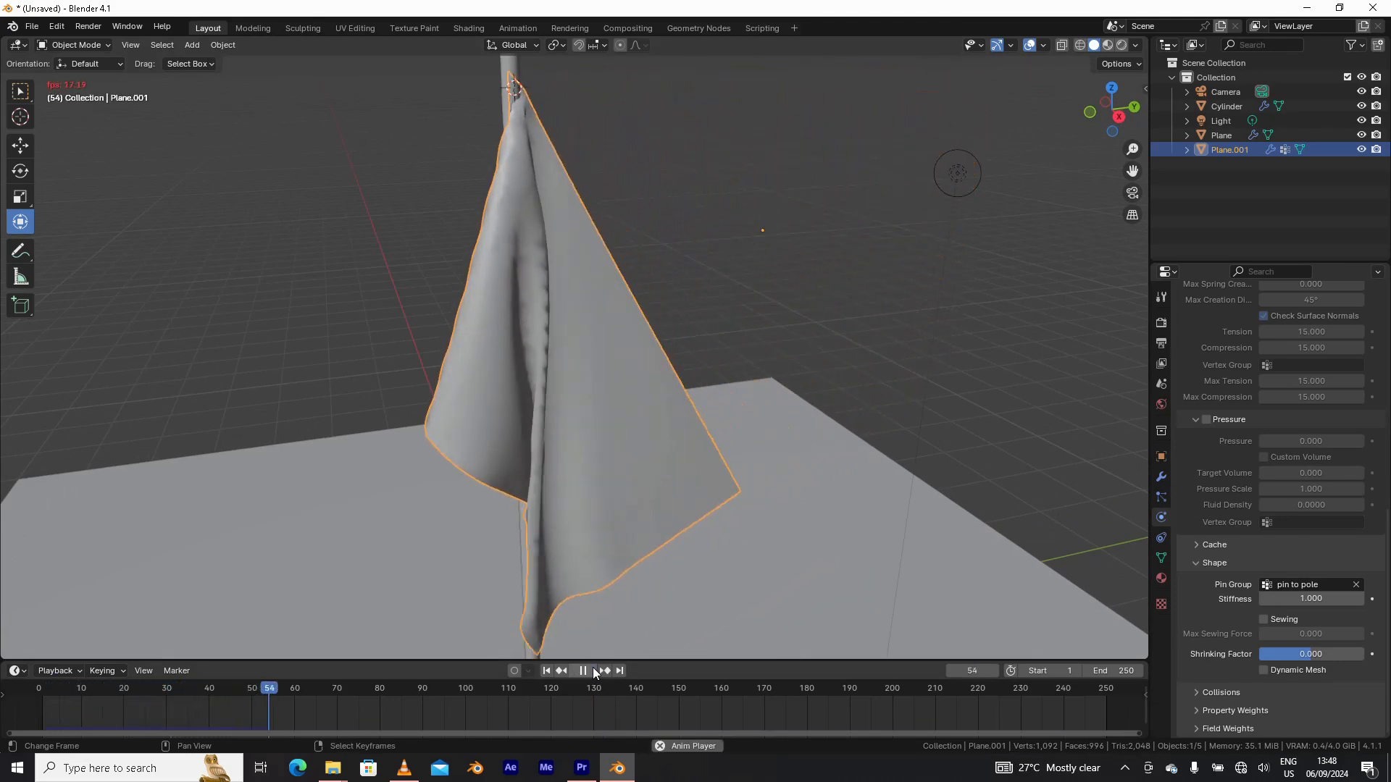
{"action": "left_click", "coordinate": [593, 670]}
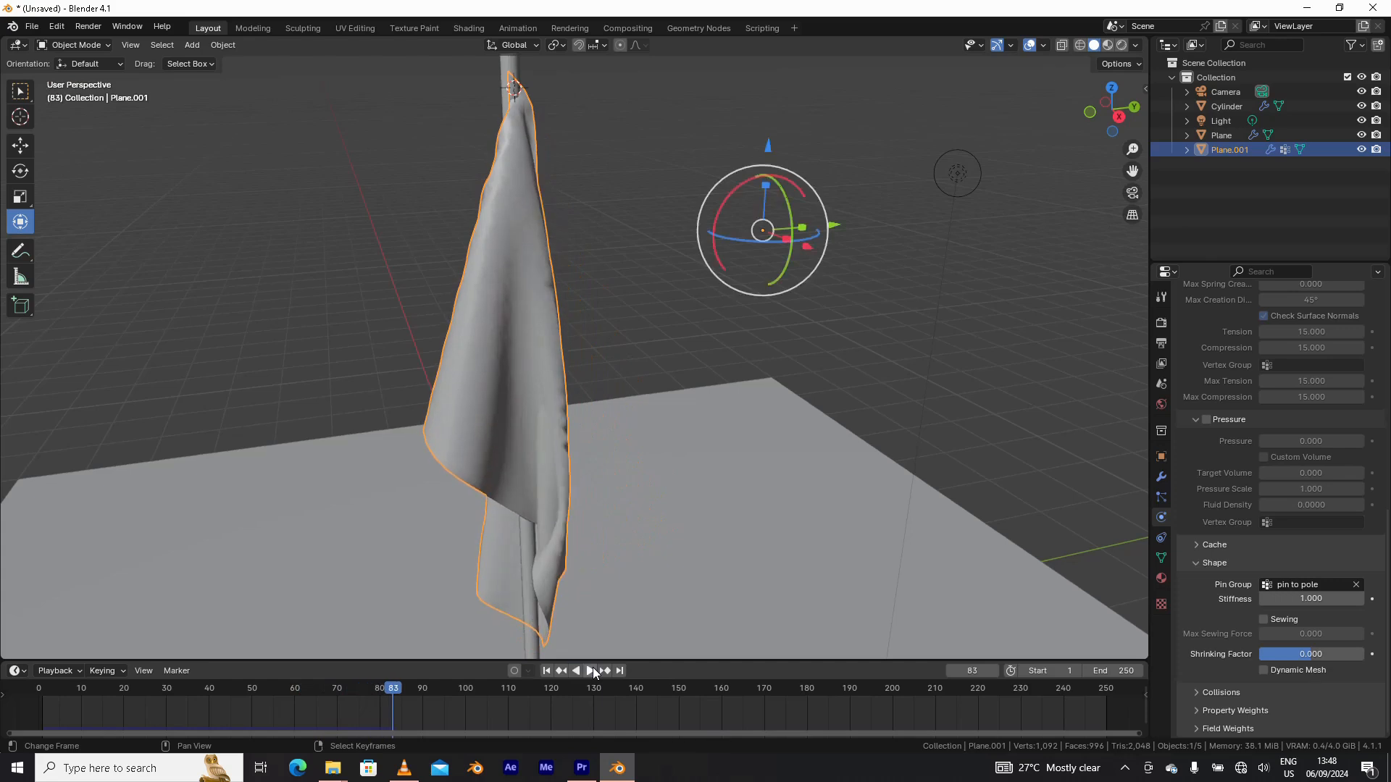
{"action": "scroll", "coordinate": [550, 447], "scroll_direction": "up", "scroll_amount": 2}
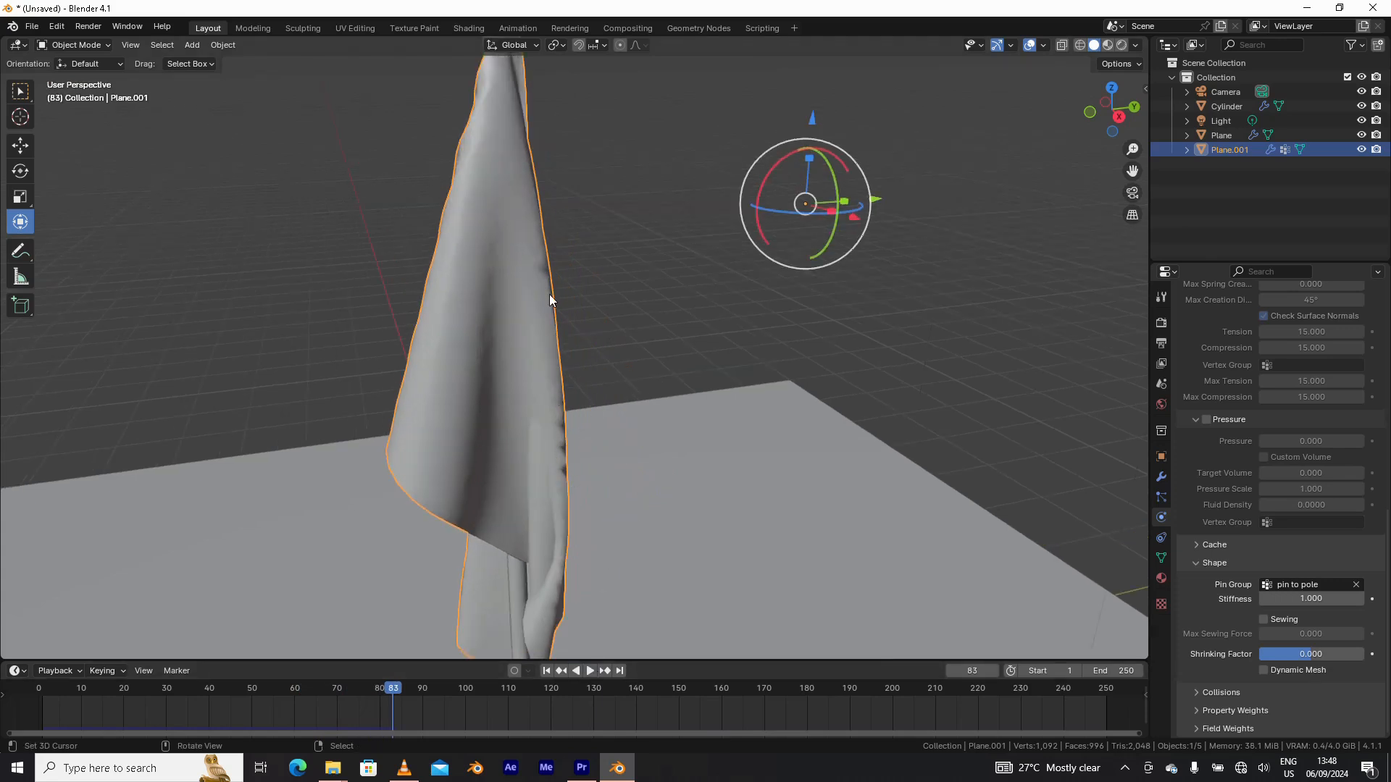
{"action": "left_click", "coordinate": [548, 671]}
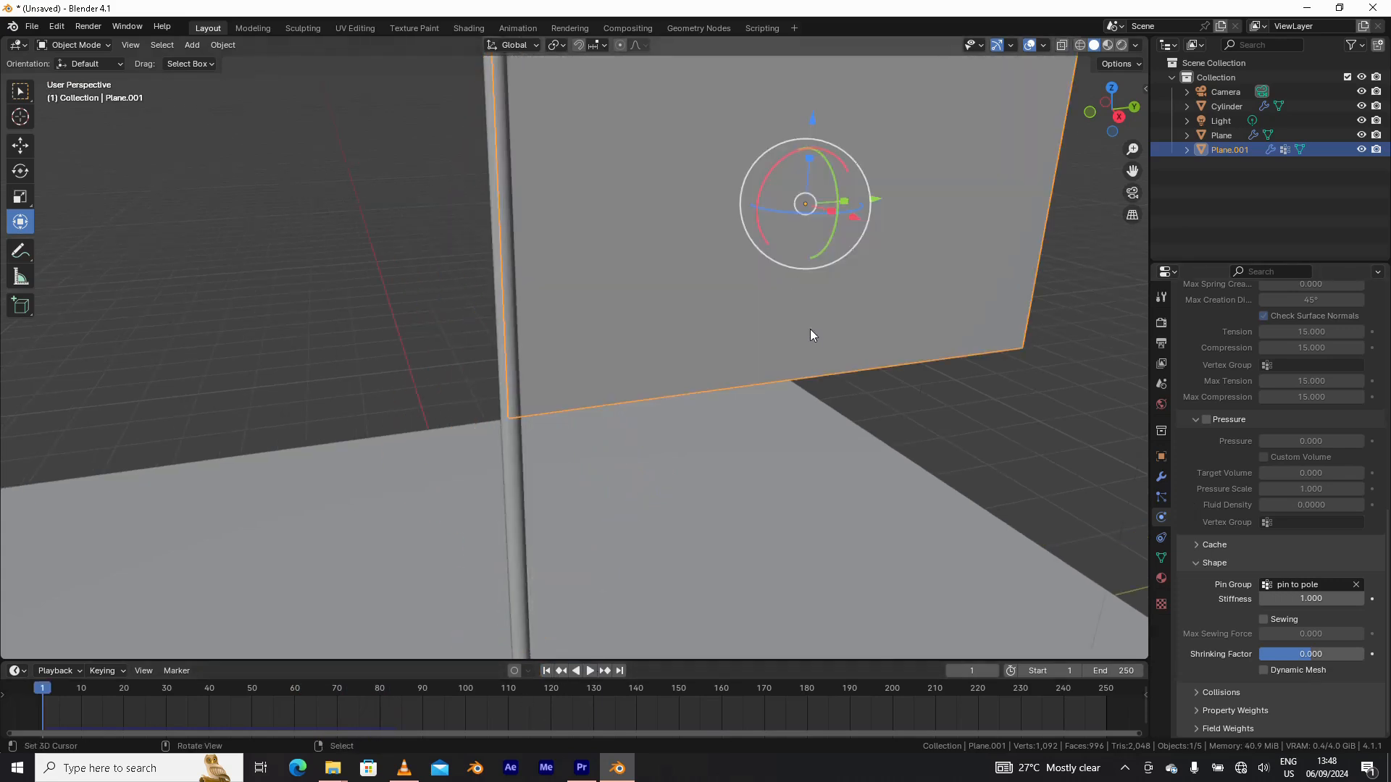
- Add a Subdivision Surface modifier to the flag plane after its Cloth modifier
{"action": "scroll", "coordinate": [810, 329], "scroll_direction": "down", "scroll_amount": 2}
{"action": "left_click", "coordinate": [1160, 477]}
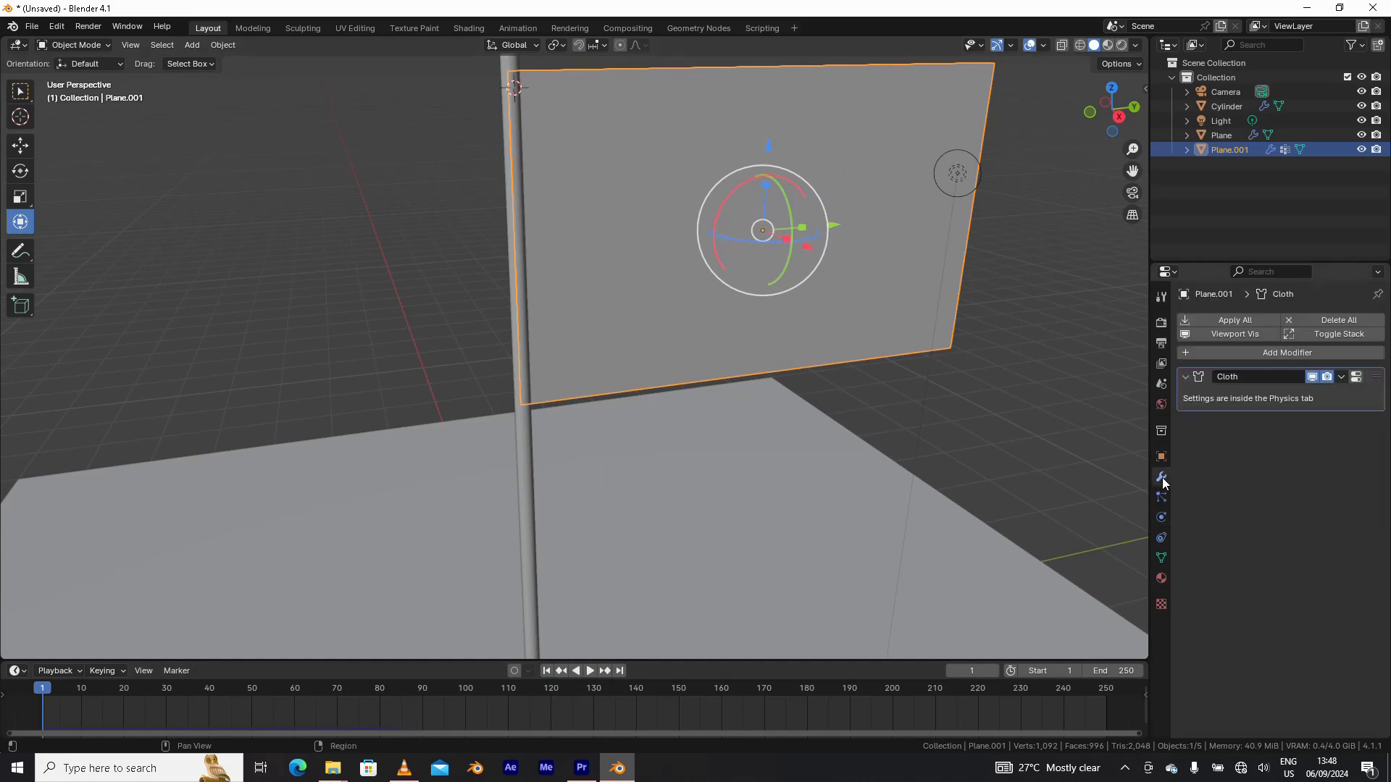
{"action": "left_click", "coordinate": [1257, 354]}
{"action": "mouse_move", "coordinate": [1221, 354]}
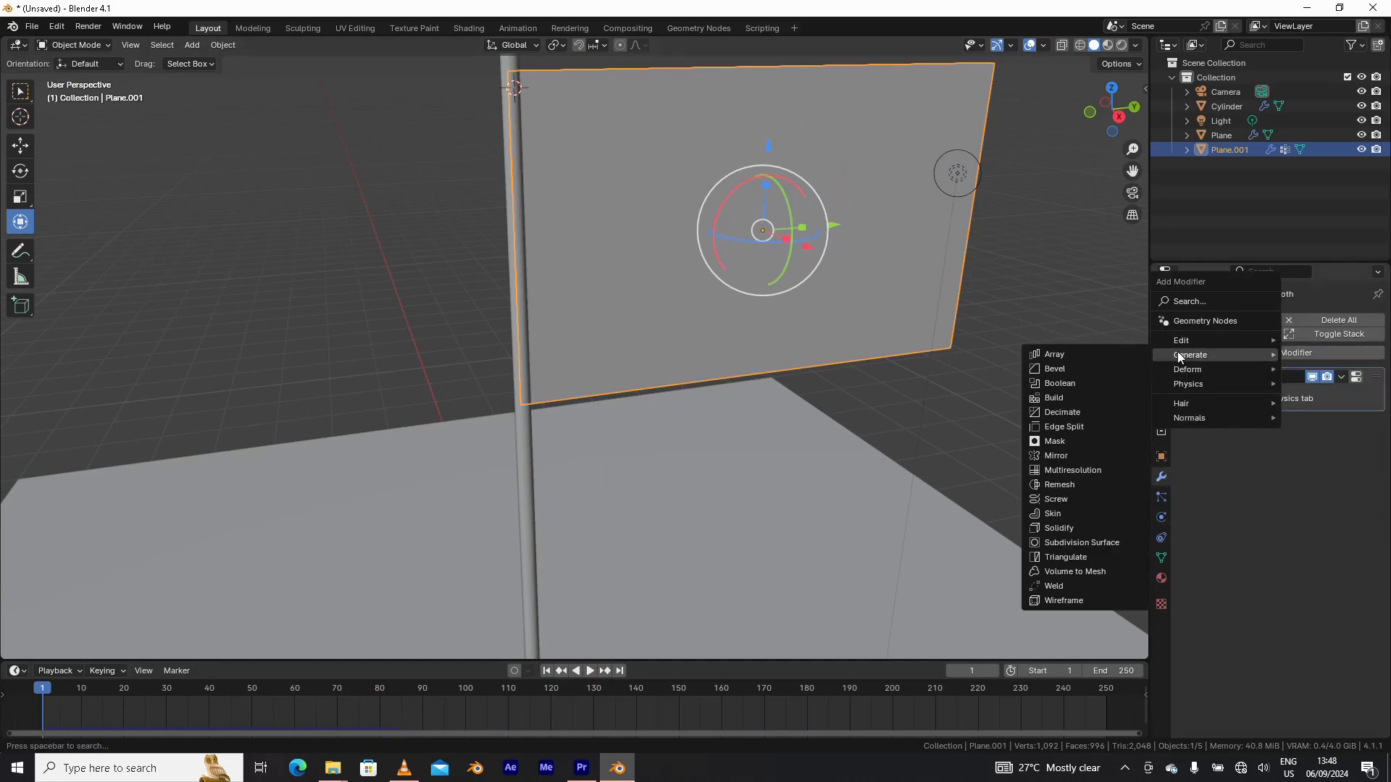
{"action": "left_click", "coordinate": [1075, 544]}
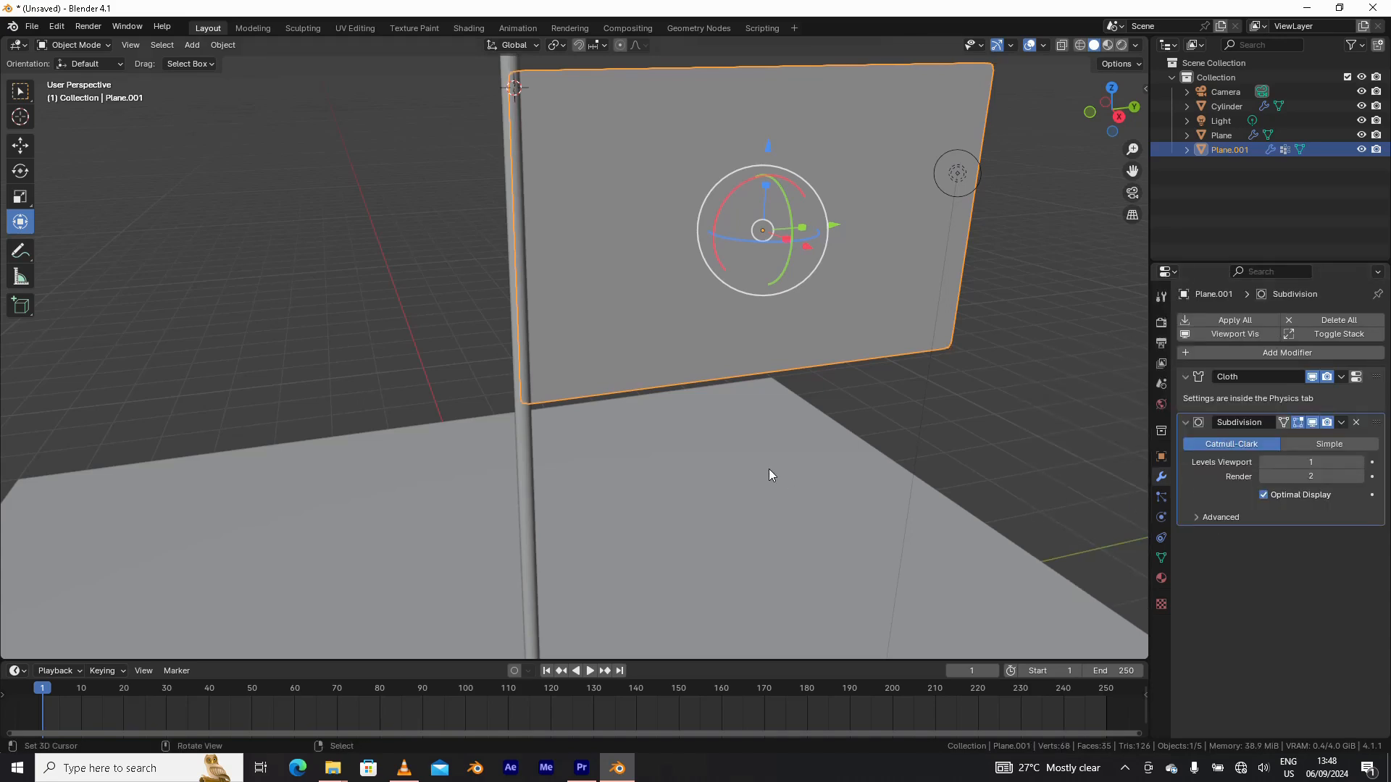
- Play the subdivided flag's simulation with the flag deselected, examine the drape, and return to the first frame
{"action": "scroll", "coordinate": [768, 472], "scroll_direction": "down", "scroll_amount": 2}
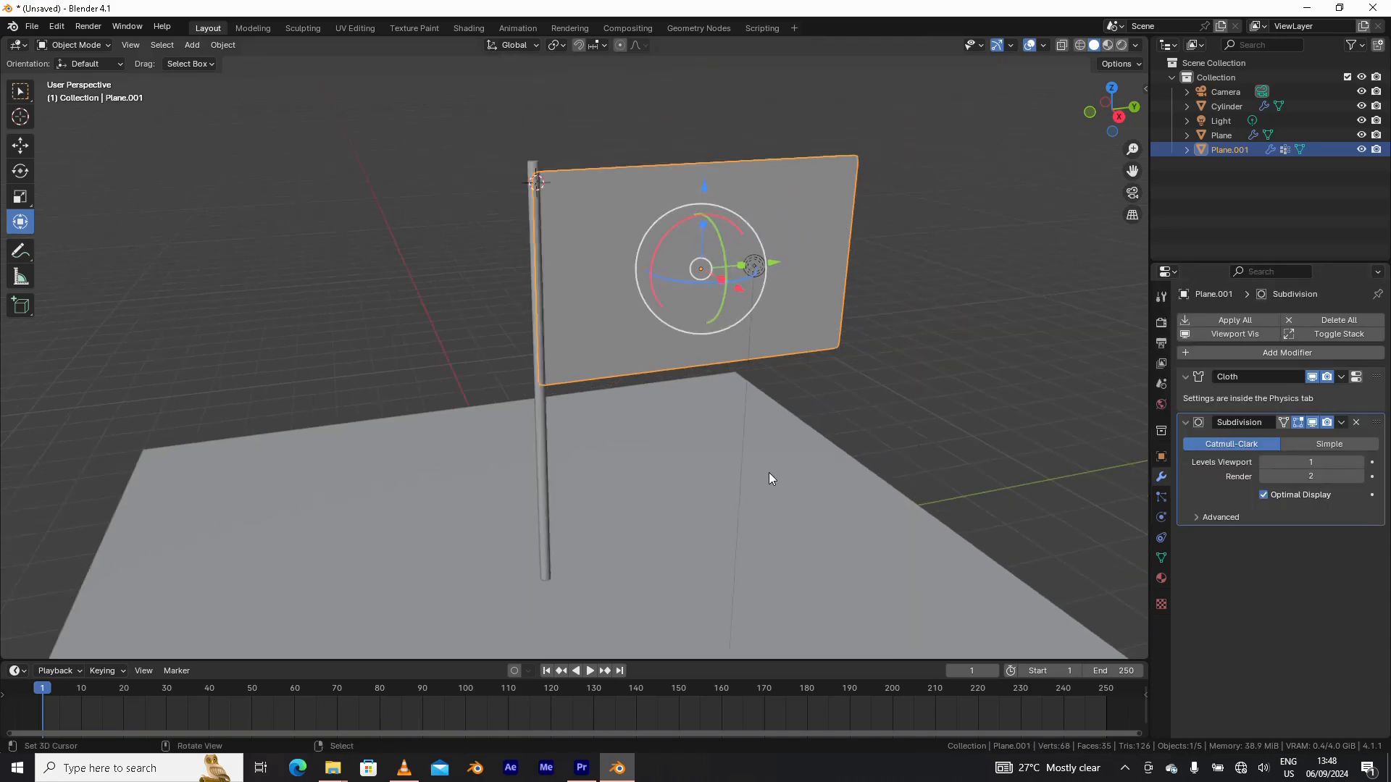
{"action": "left_click", "coordinate": [591, 671]}
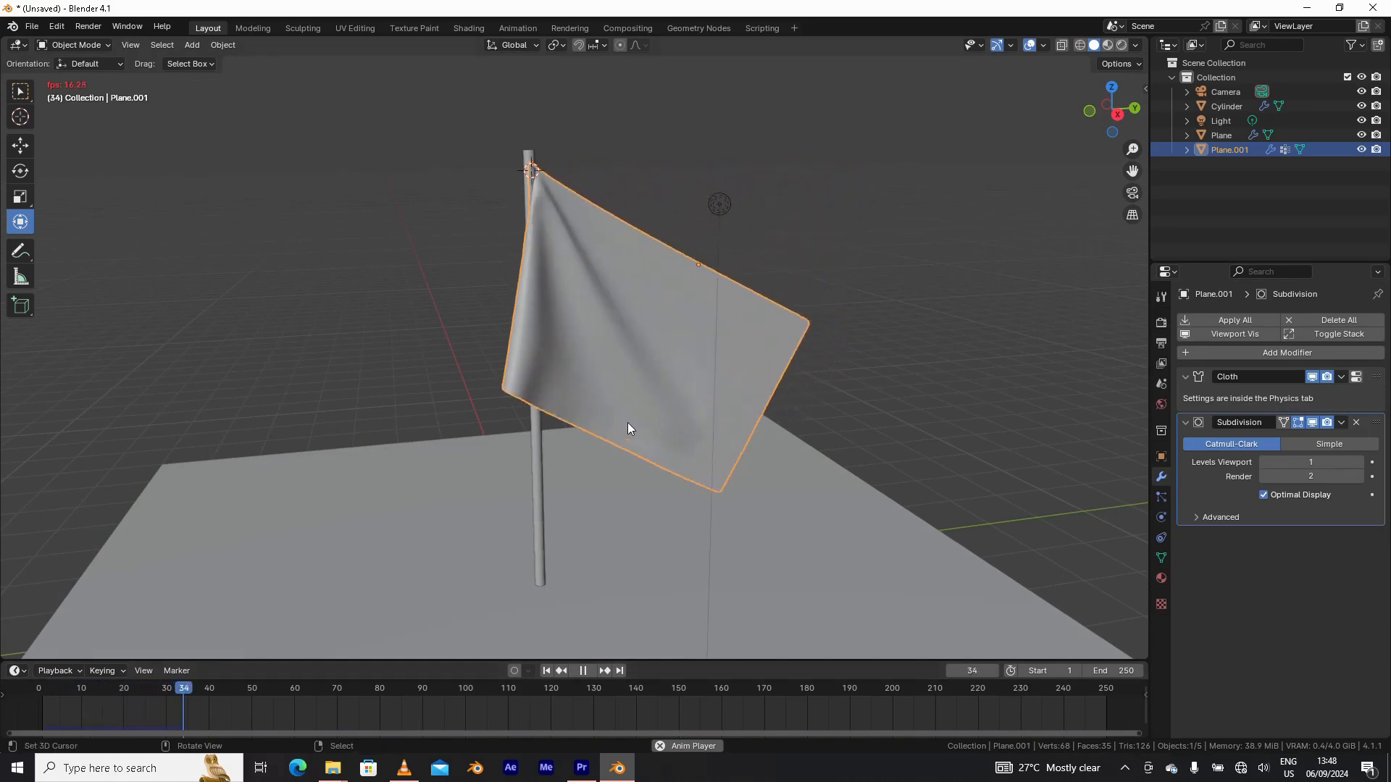
{"action": "scroll", "coordinate": [652, 420], "scroll_direction": "up", "scroll_amount": 3}
{"action": "left_click", "coordinate": [685, 249]}
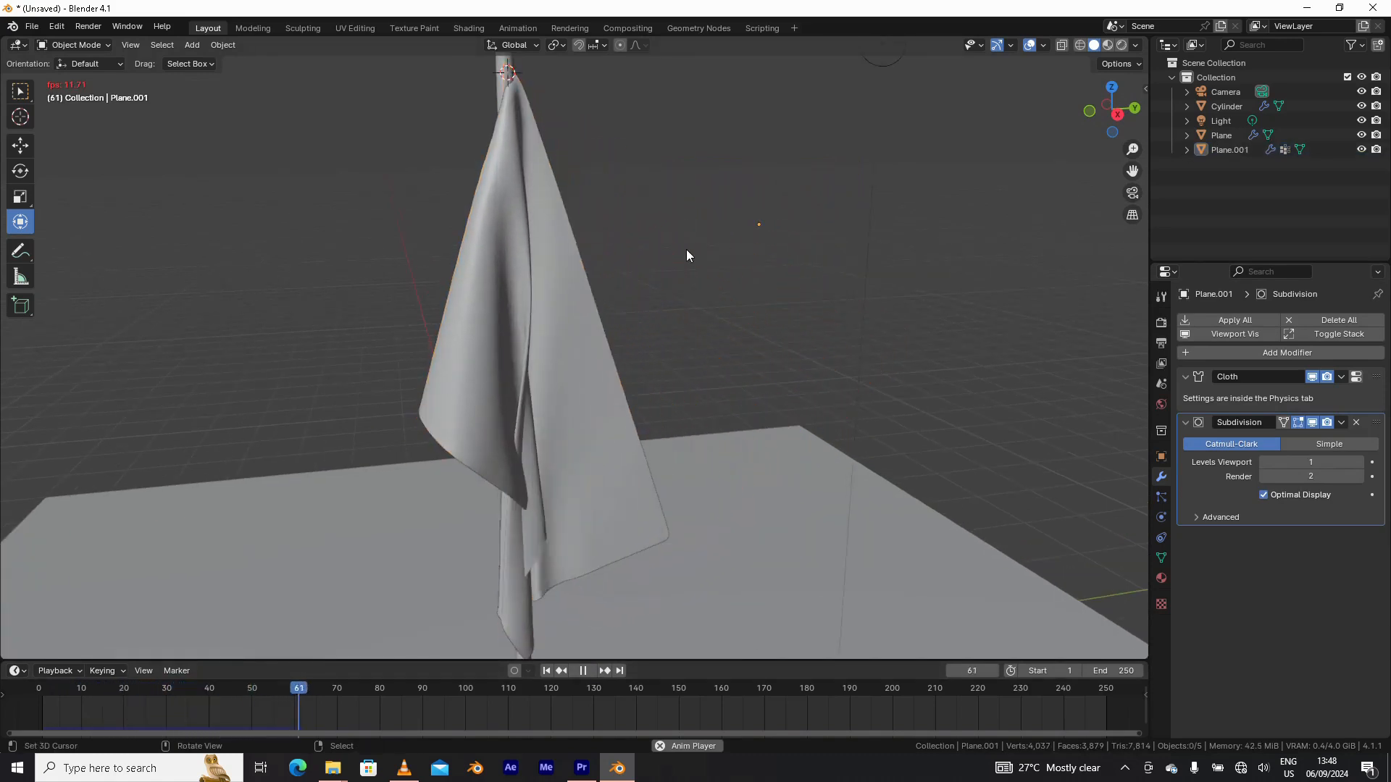
{"action": "middle_click_drag", "start_coordinate": [680, 341], "coordinate": [656, 435]}
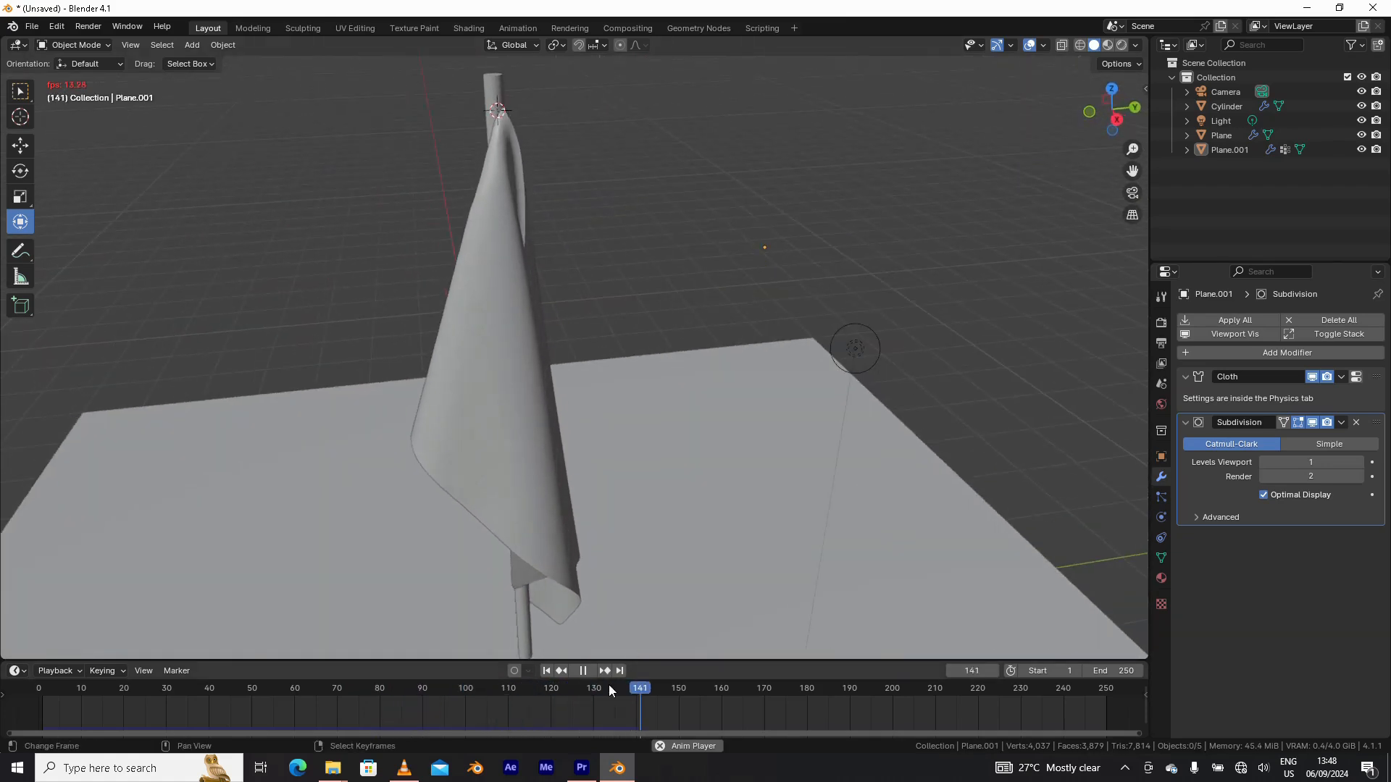
{"action": "left_click", "coordinate": [583, 671]}
{"action": "left_click", "coordinate": [546, 670]}
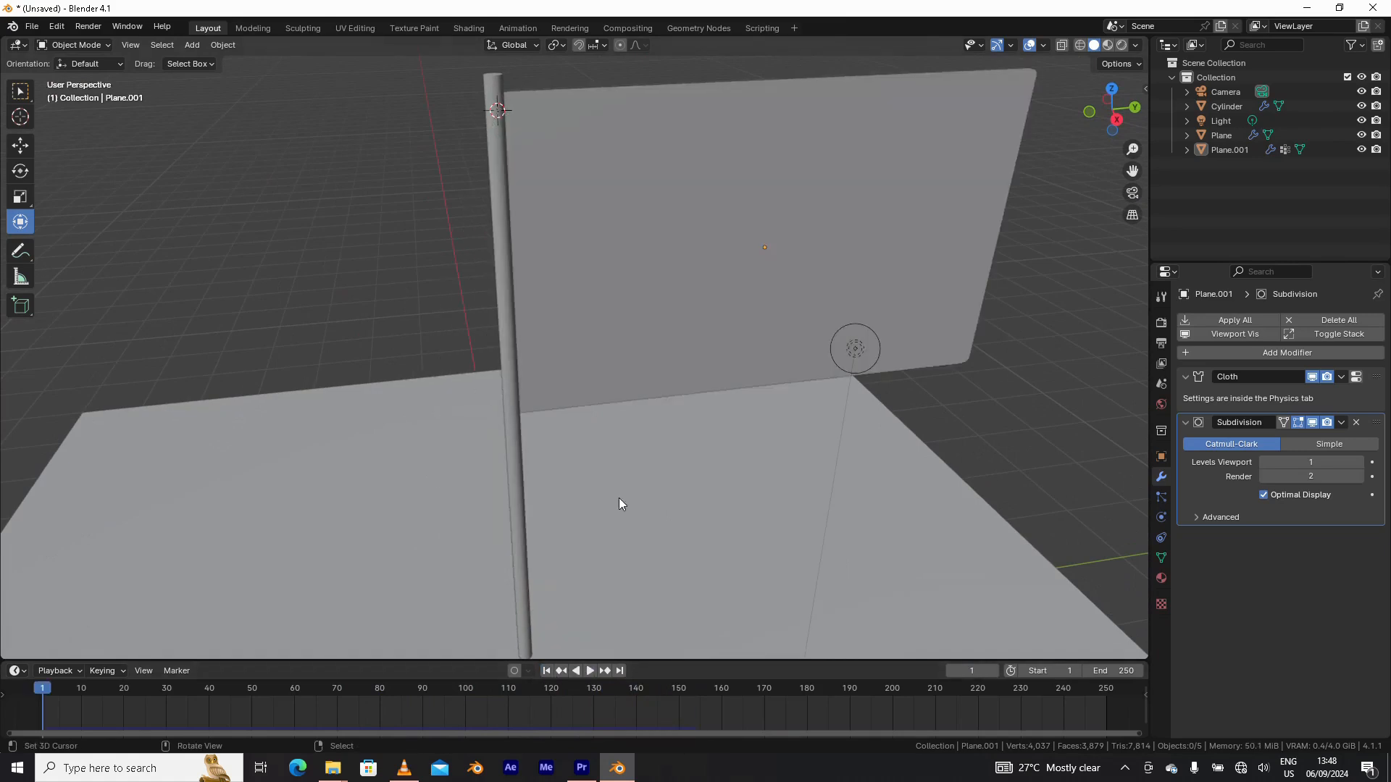
- Reselect the flag plane on the pole
{"action": "scroll", "coordinate": [682, 421], "scroll_direction": "down", "scroll_amount": 4}
{"action": "middle_click_drag", "start_coordinate": [658, 402], "coordinate": [660, 389]}
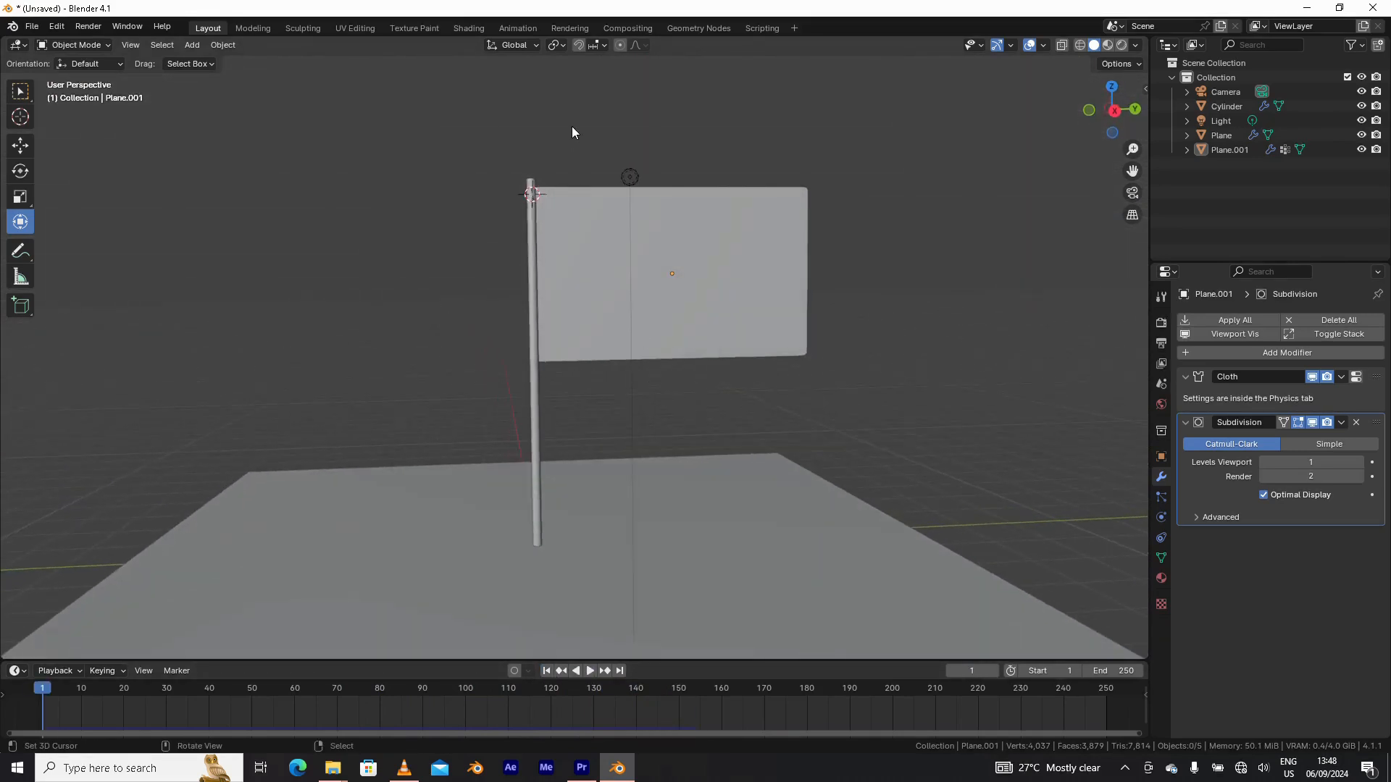
{"action": "scroll", "coordinate": [554, 195], "scroll_direction": "up", "scroll_amount": 1}
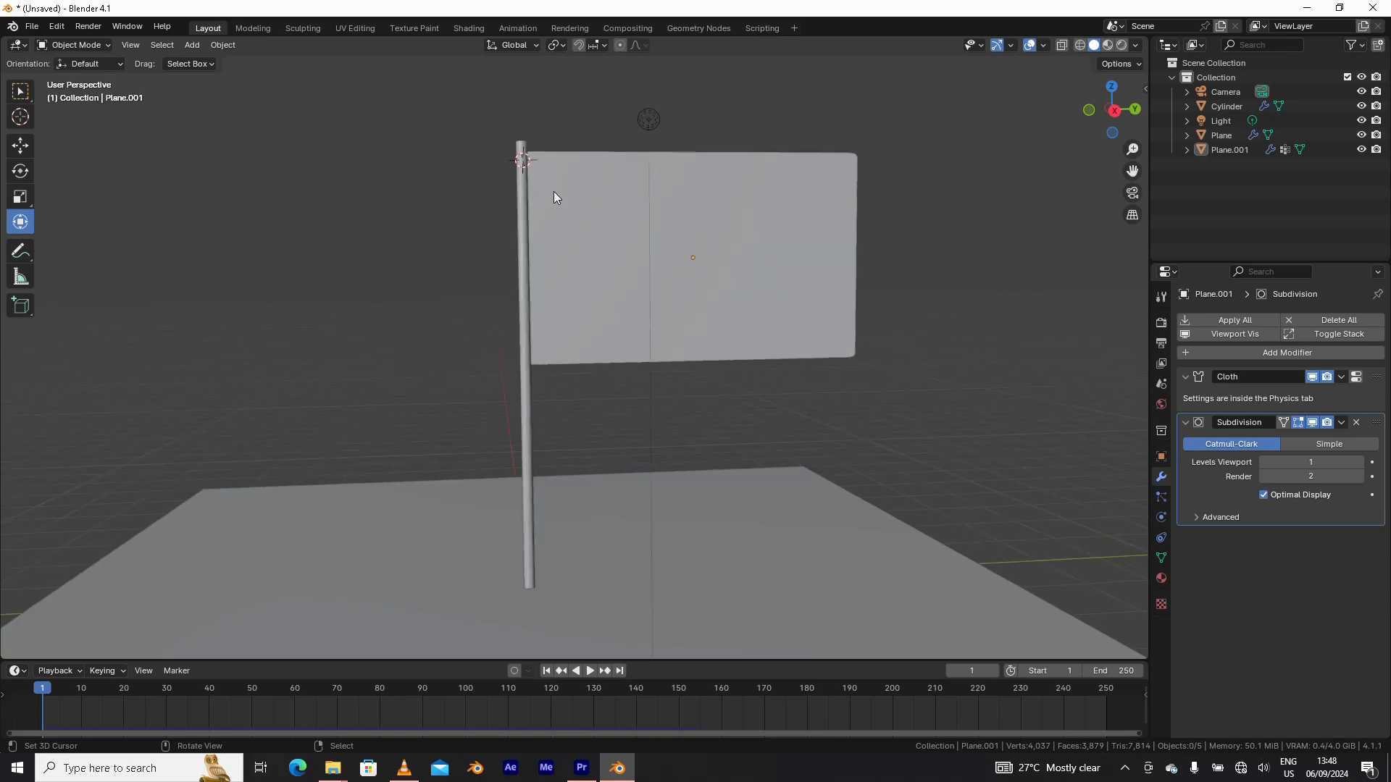
{"action": "scroll", "coordinate": [534, 155], "scroll_direction": "up", "scroll_amount": 1}
{"action": "middle_click_drag", "start_coordinate": [545, 197], "coordinate": [517, 152], "text": "shift"}
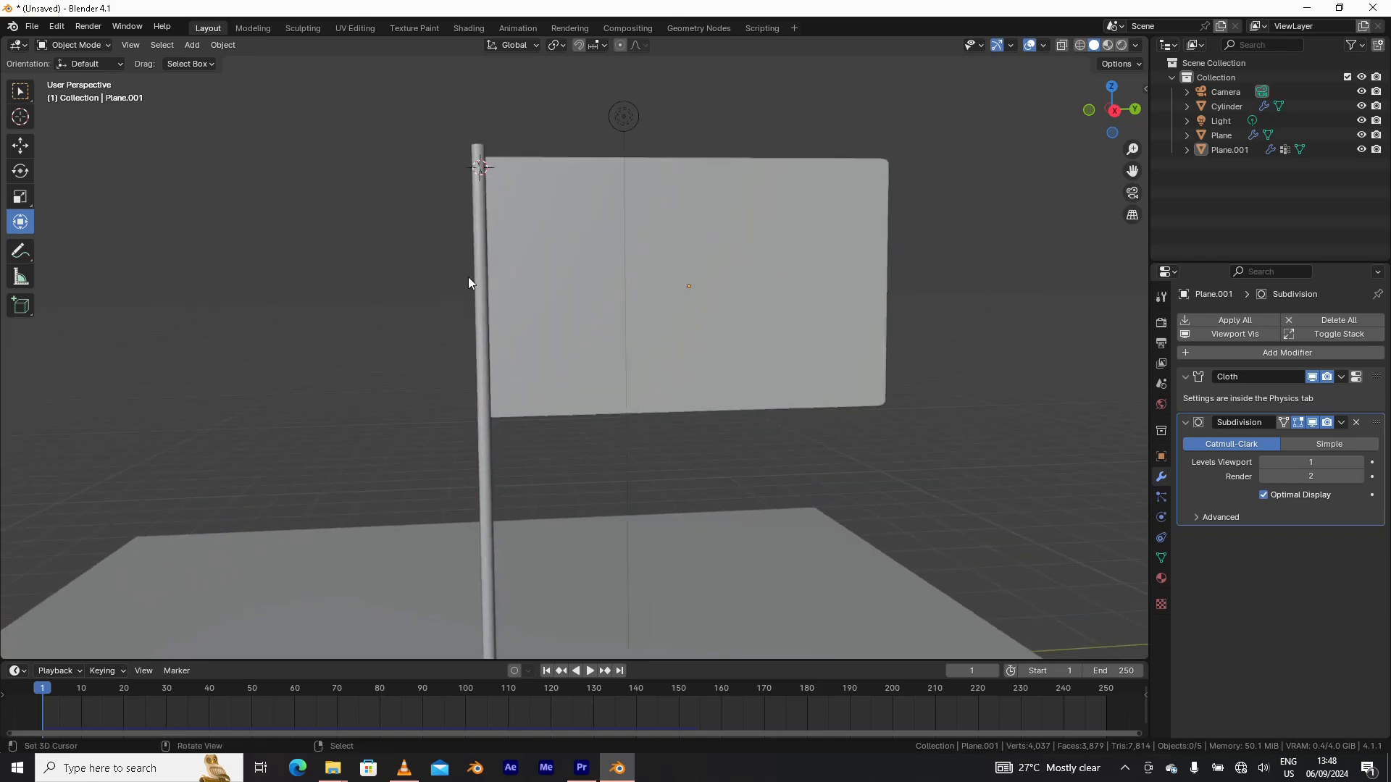
{"action": "middle_click_drag", "start_coordinate": [455, 279], "coordinate": [445, 268]}
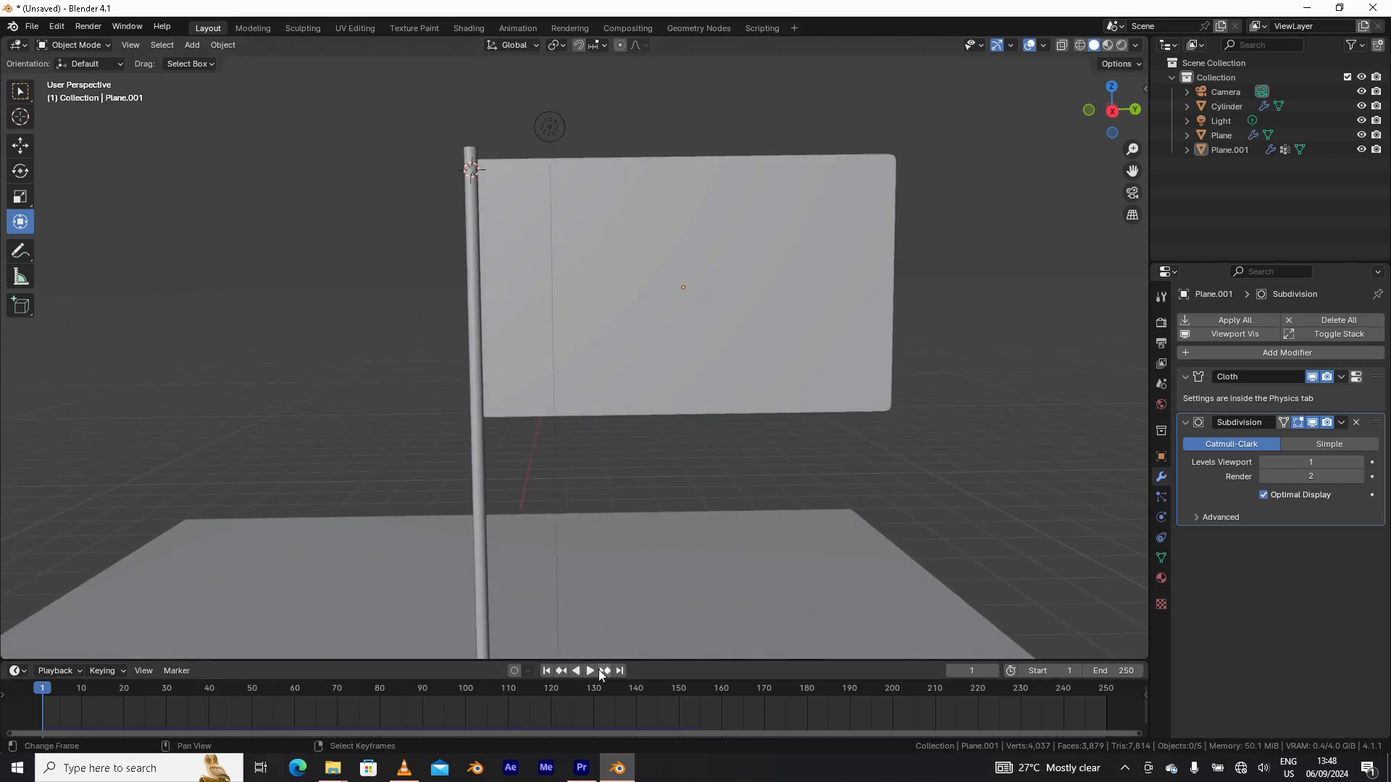
{"action": "left_click", "coordinate": [612, 173]}
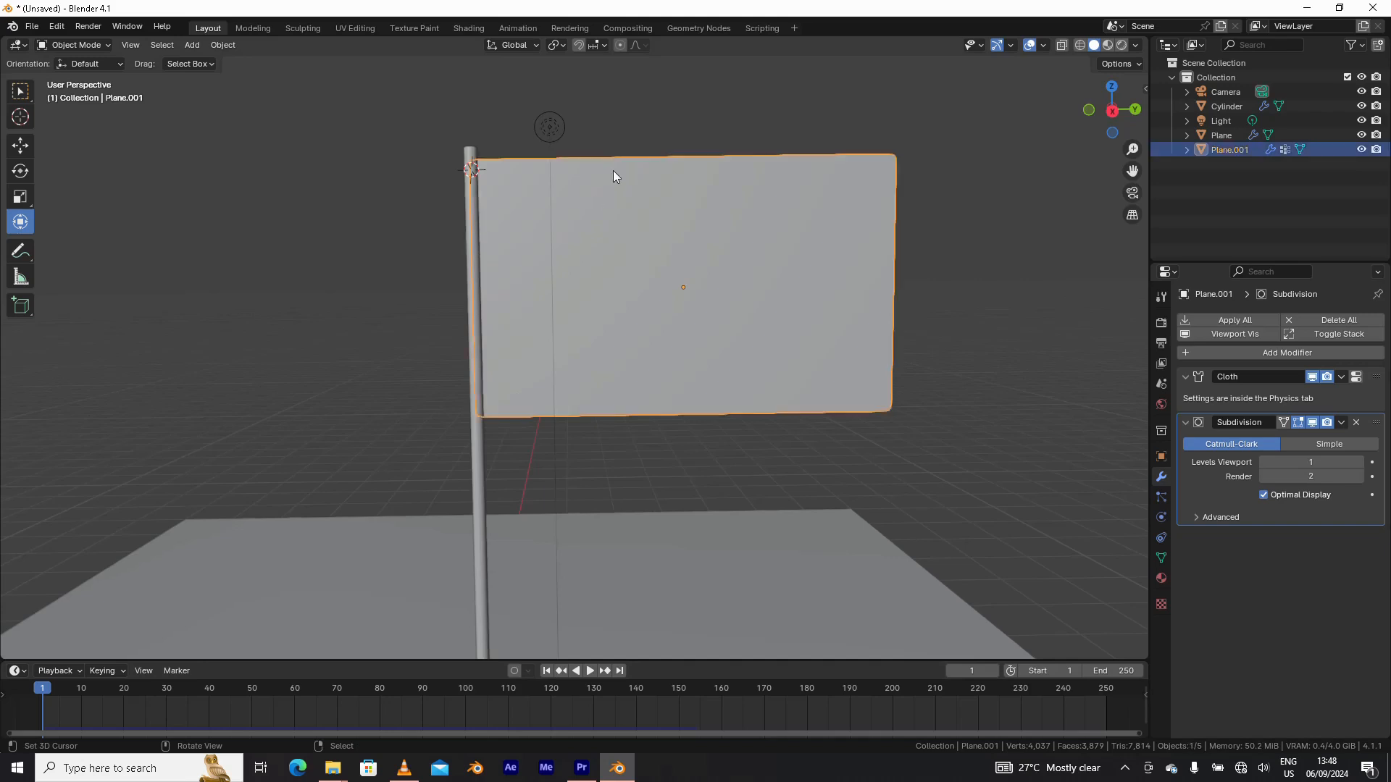
- Replay the flag simulation to check how the pinned edge holds to the pole, and rewind to frame 1
{"action": "left_click", "coordinate": [590, 668]}
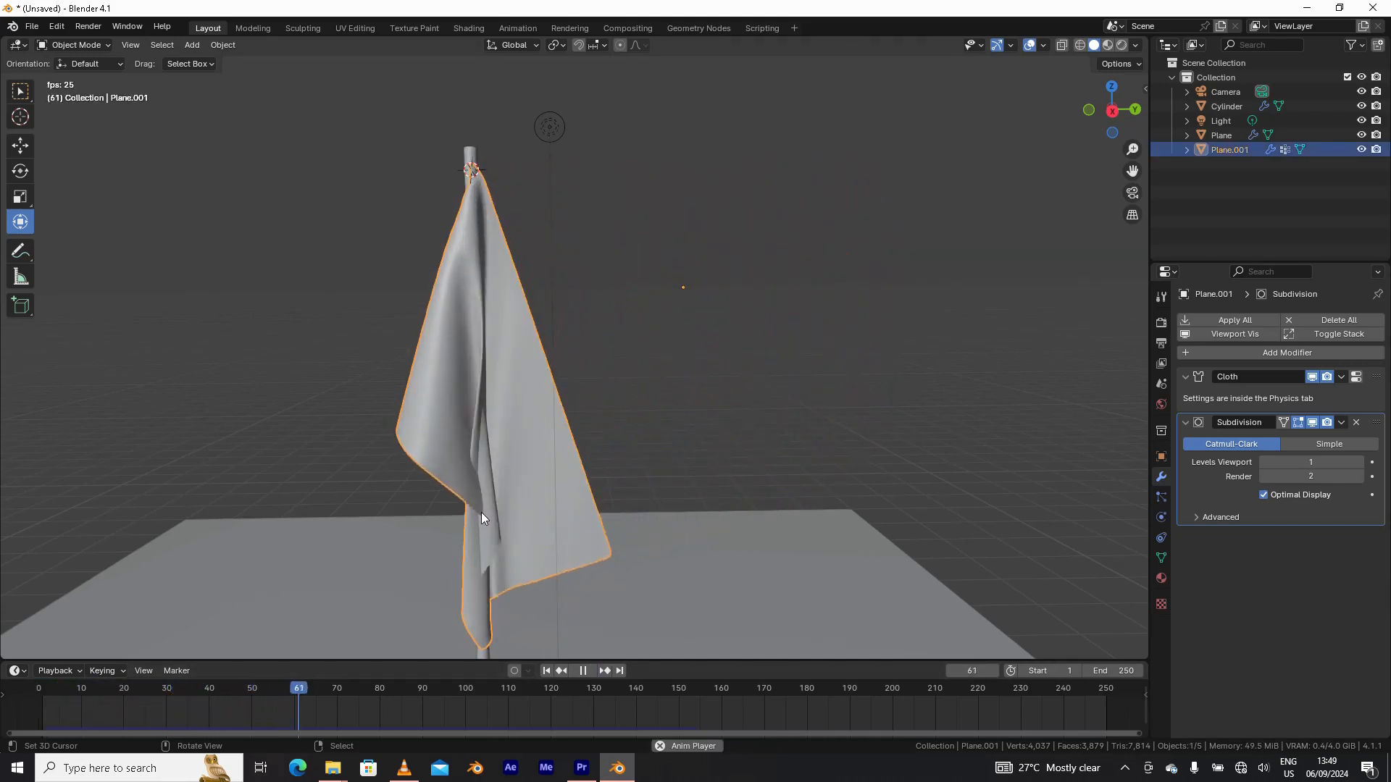
{"action": "left_click", "coordinate": [585, 672]}
{"action": "left_click", "coordinate": [547, 671]}
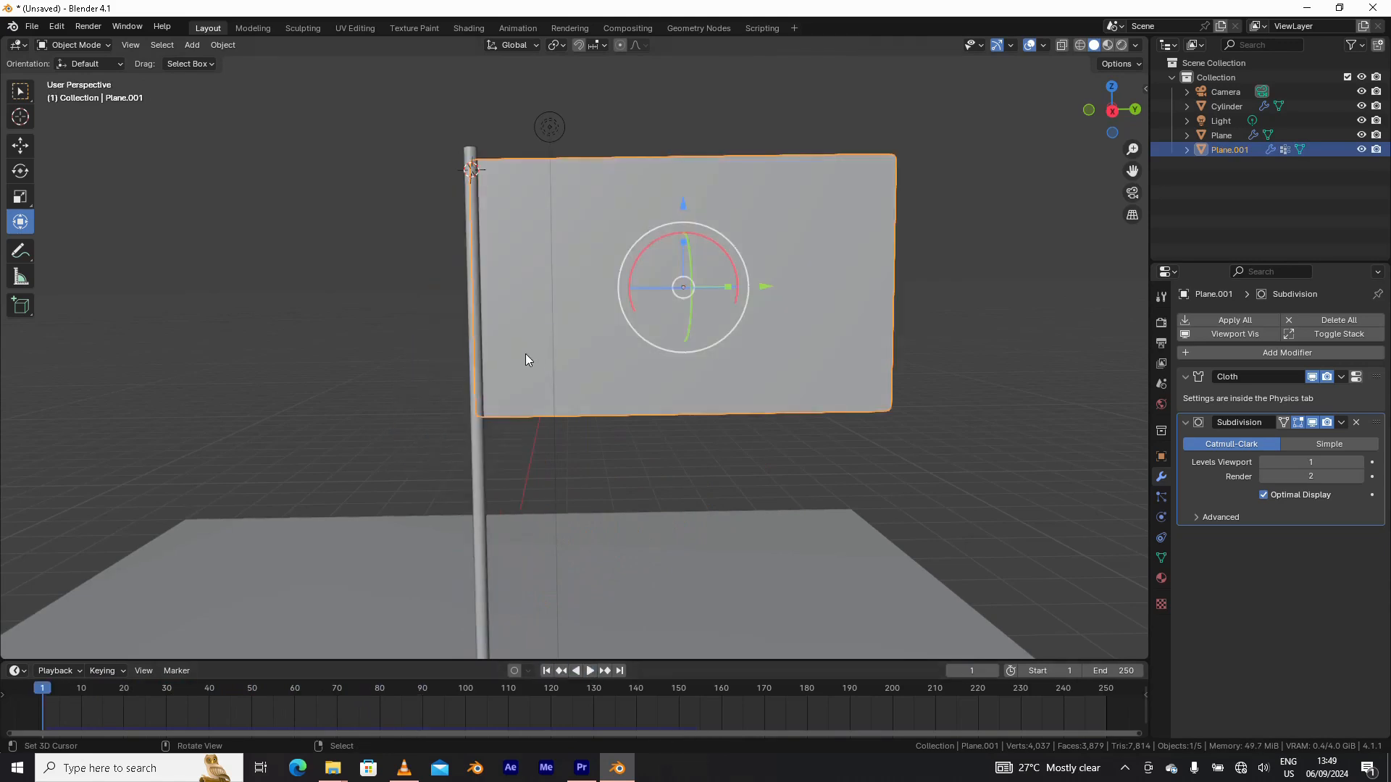
- Put the flag in Edit Mode with wireframe shading and grow the selected pole-side edge by one column of vertices
{"action": "key", "text": "ctrl+Tab"}
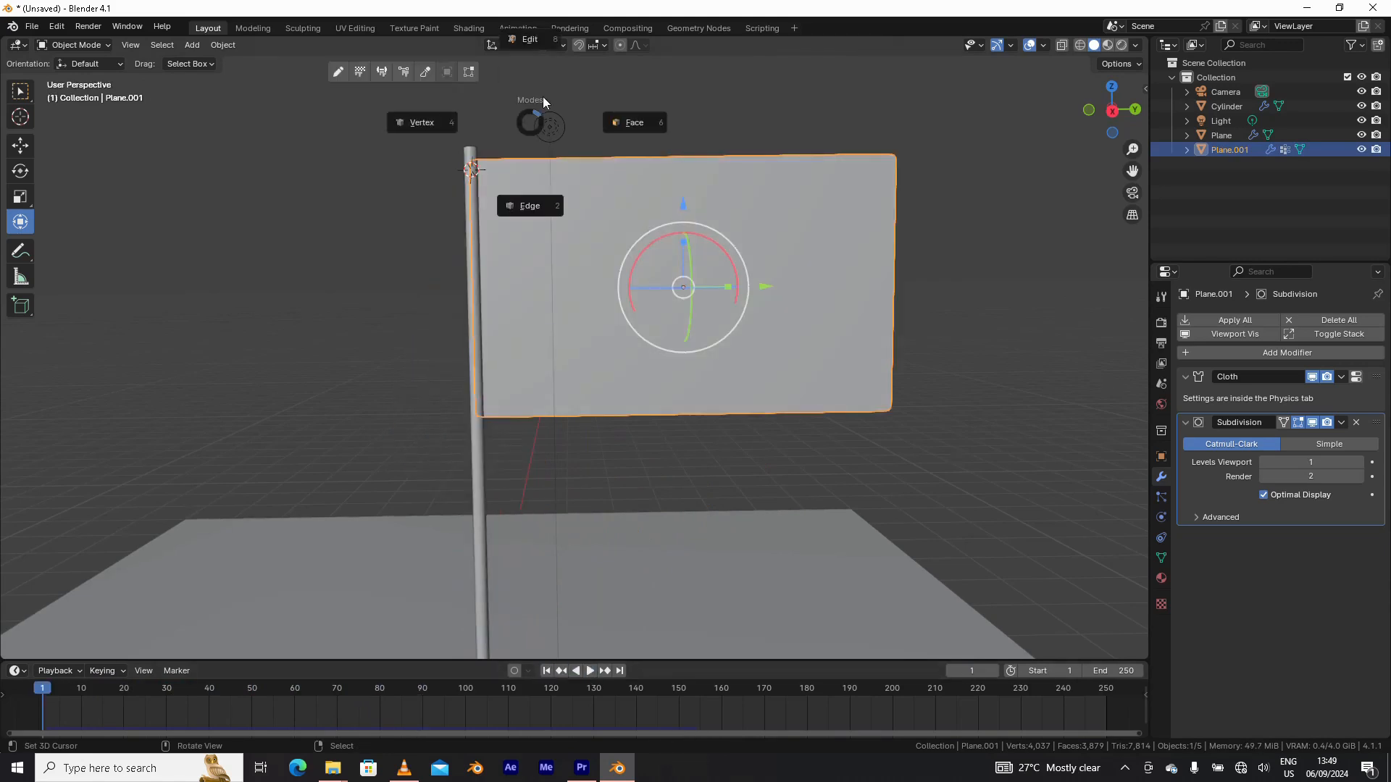
{"action": "left_click", "coordinate": [528, 39]}
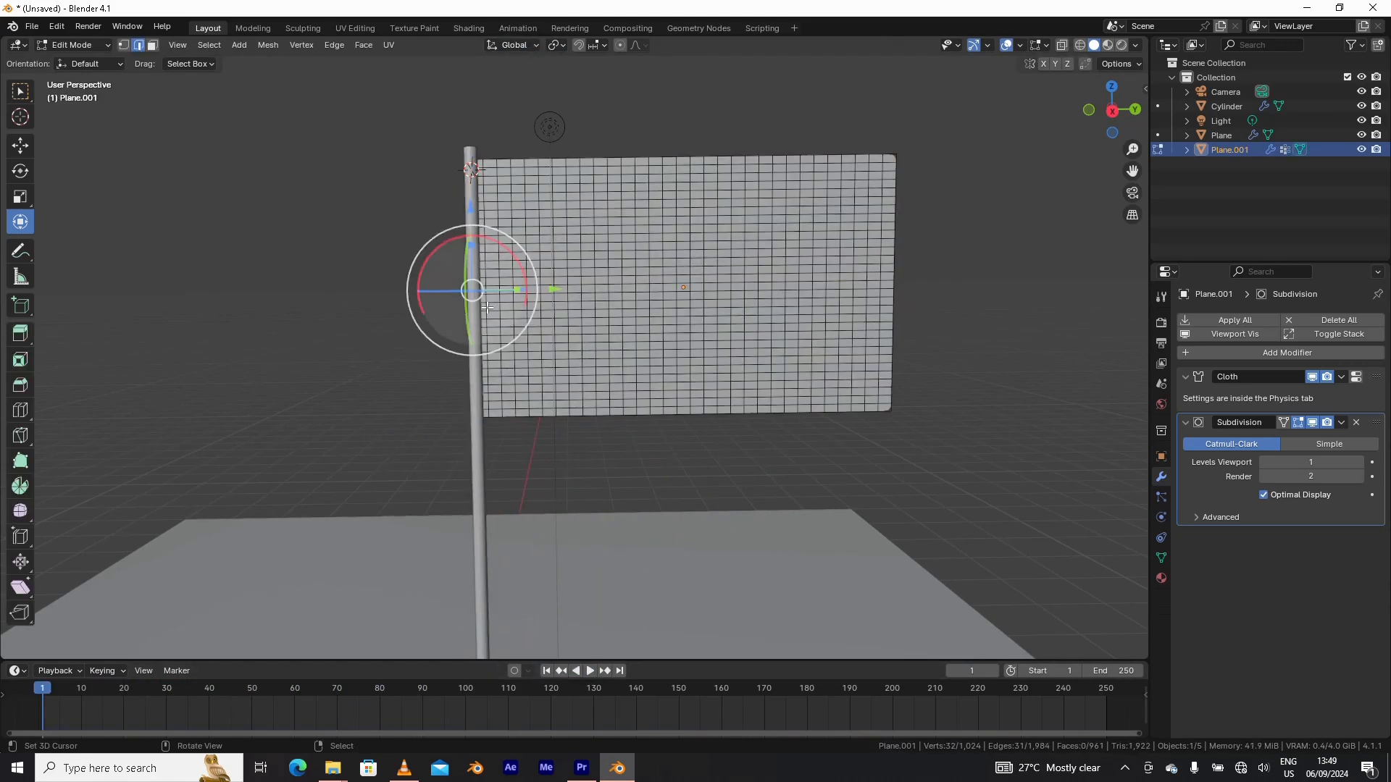
{"action": "left_click", "coordinate": [1079, 45]}
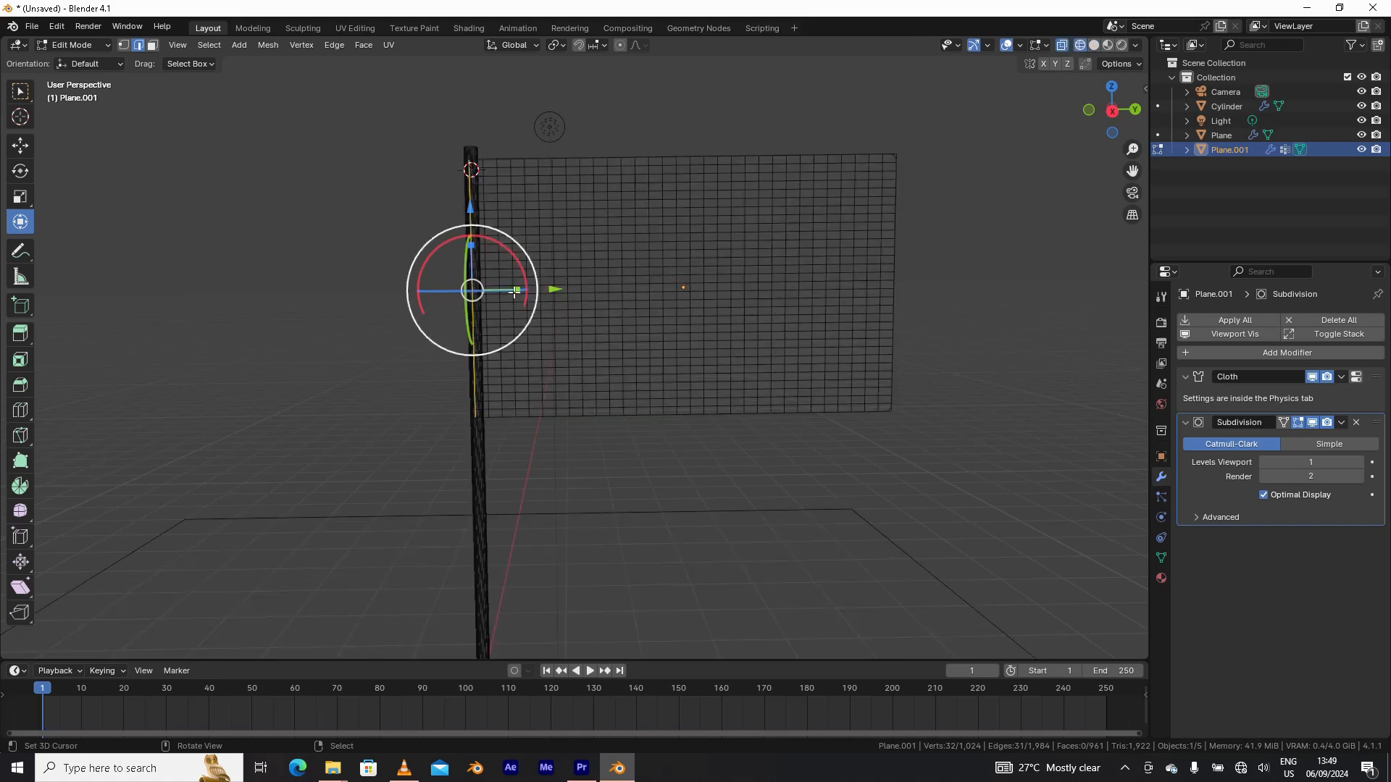
{"action": "left_click", "coordinate": [1162, 558]}
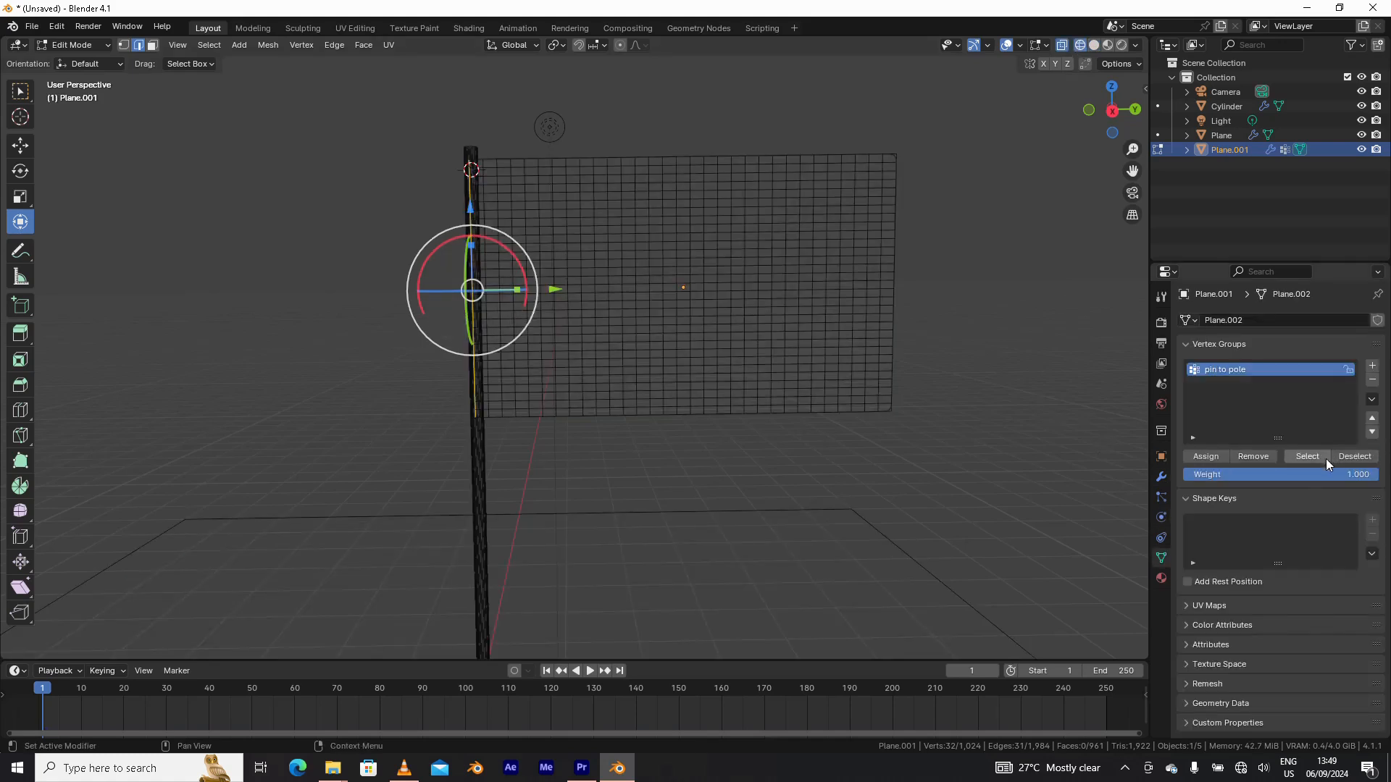
{"action": "scroll", "coordinate": [485, 251], "scroll_direction": "up", "scroll_amount": 2}
{"action": "middle_click_drag", "start_coordinate": [485, 251], "coordinate": [605, 442], "text": "shift"}
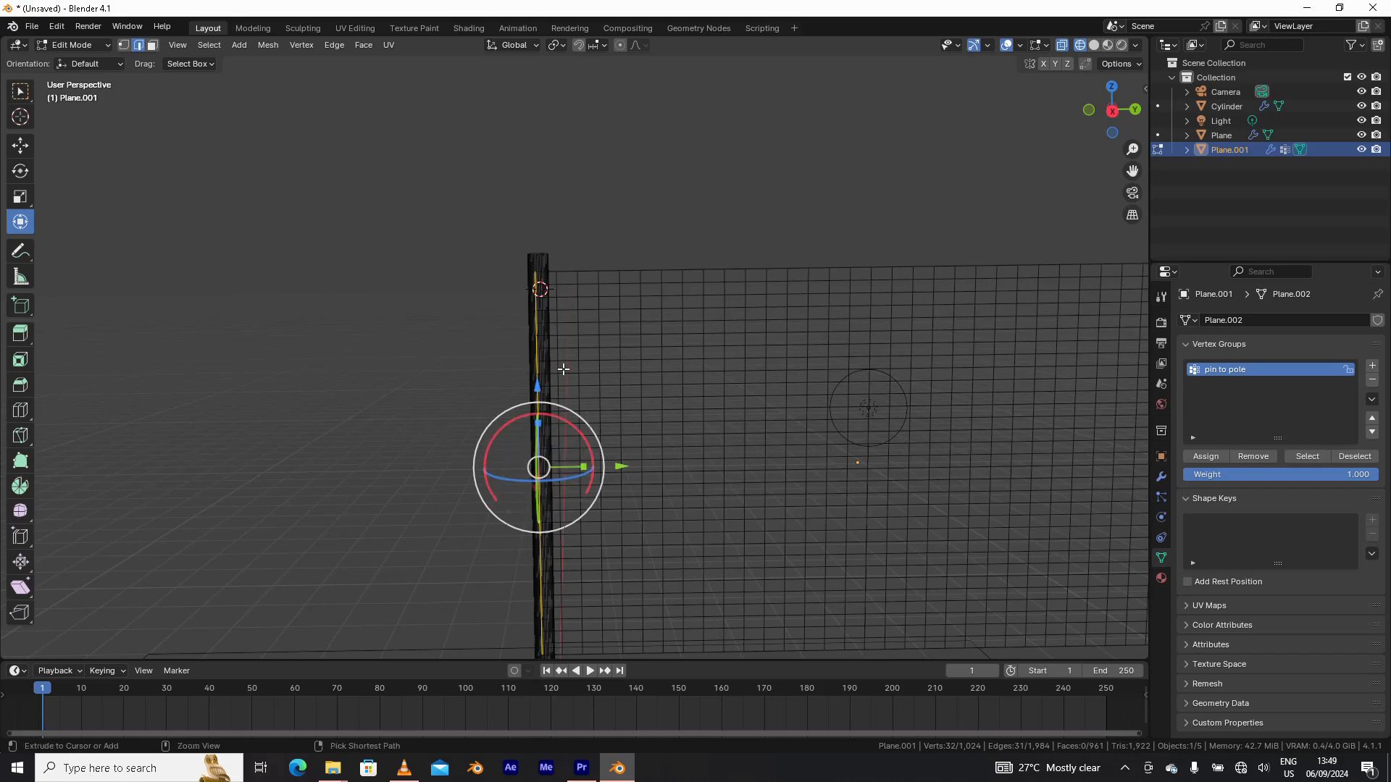
{"action": "key", "text": "ctrl+KP_Add"}
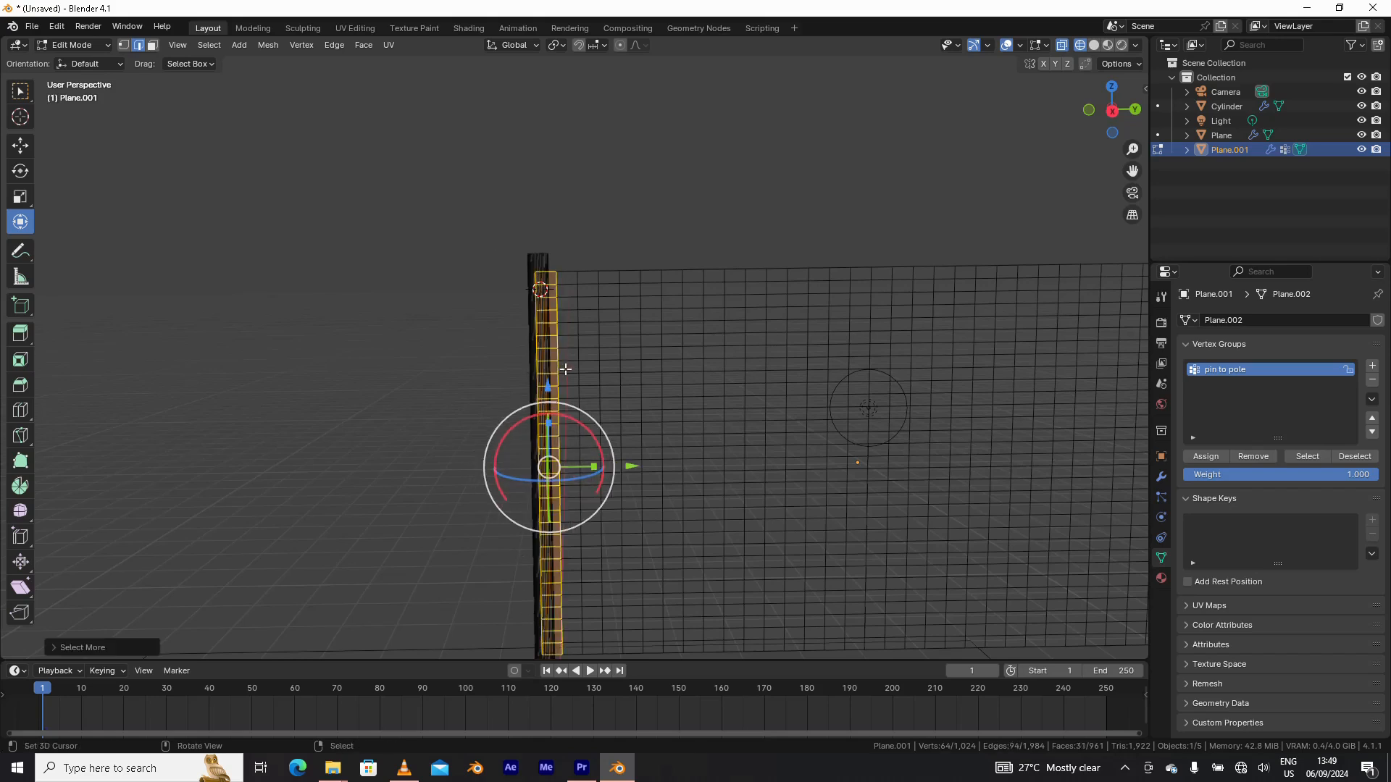
- Assign the widened selection to the "pin to pole" vertex group and check it by deselecting and reselecting the group
{"action": "left_click", "coordinate": [1217, 453]}
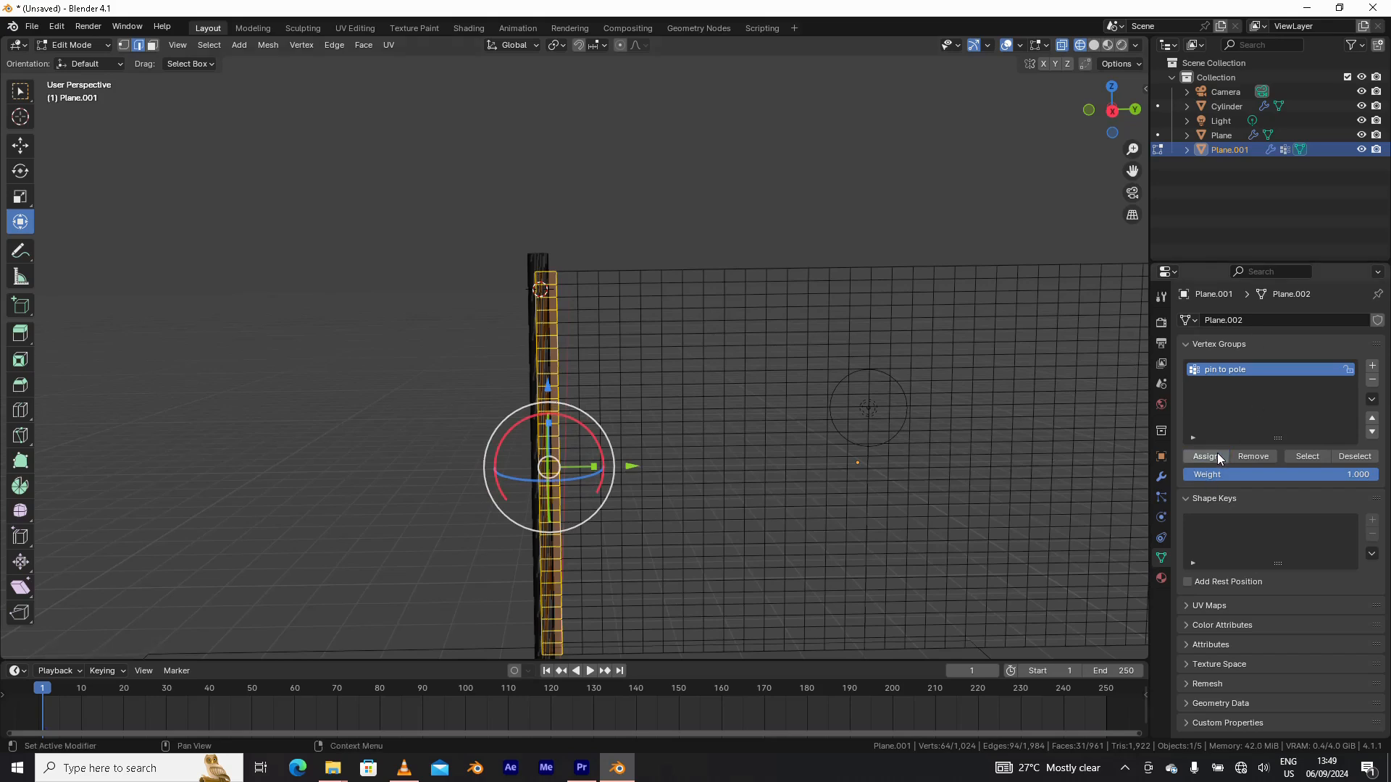
{"action": "left_click", "coordinate": [1345, 455]}
{"action": "left_click", "coordinate": [1320, 455]}
{"action": "left_click", "coordinate": [1349, 457]}
{"action": "left_click", "coordinate": [1316, 458]}
- Switch the viewport back to solid shading and return the flag to Object Mode
{"action": "scroll", "coordinate": [643, 420], "scroll_direction": "down", "scroll_amount": 2}
{"action": "left_click", "coordinate": [1094, 45]}
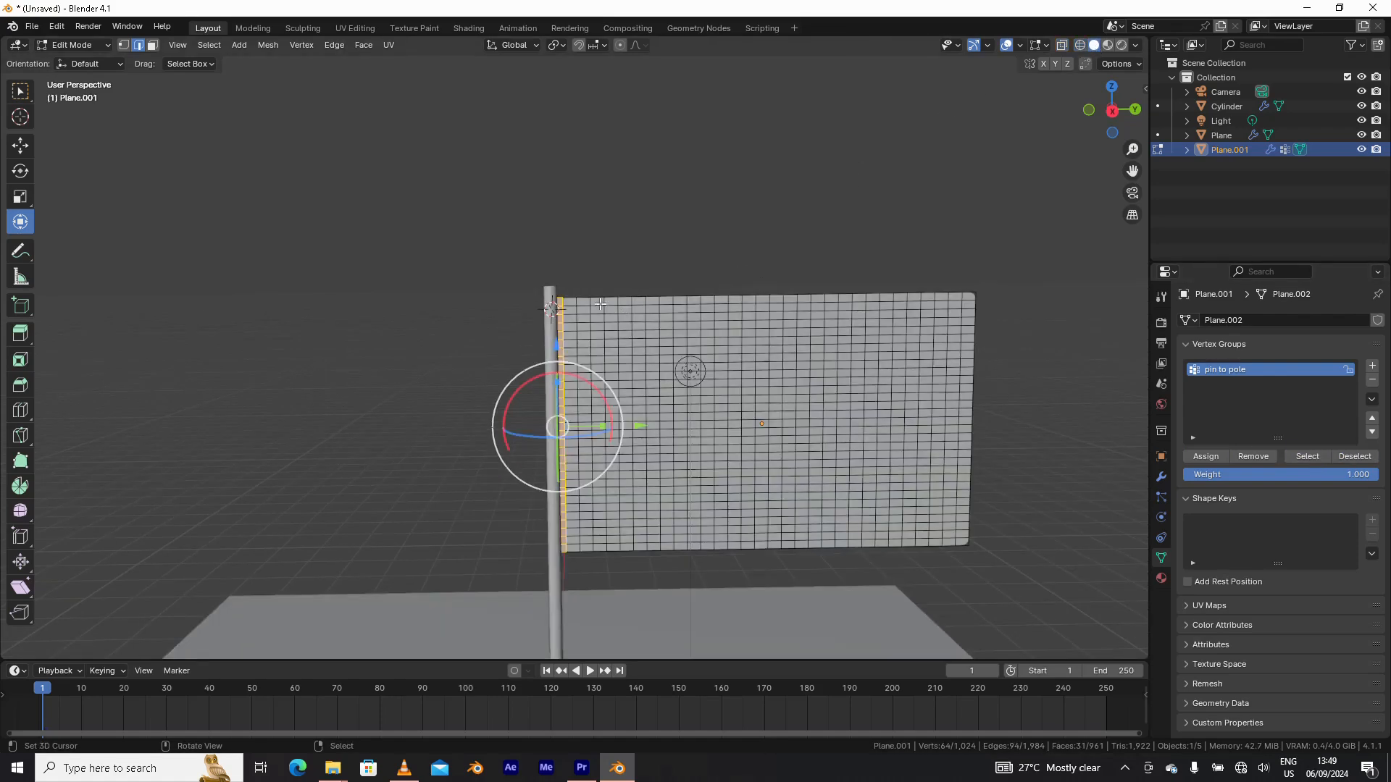
{"action": "key", "text": "ctrl+Tab"}
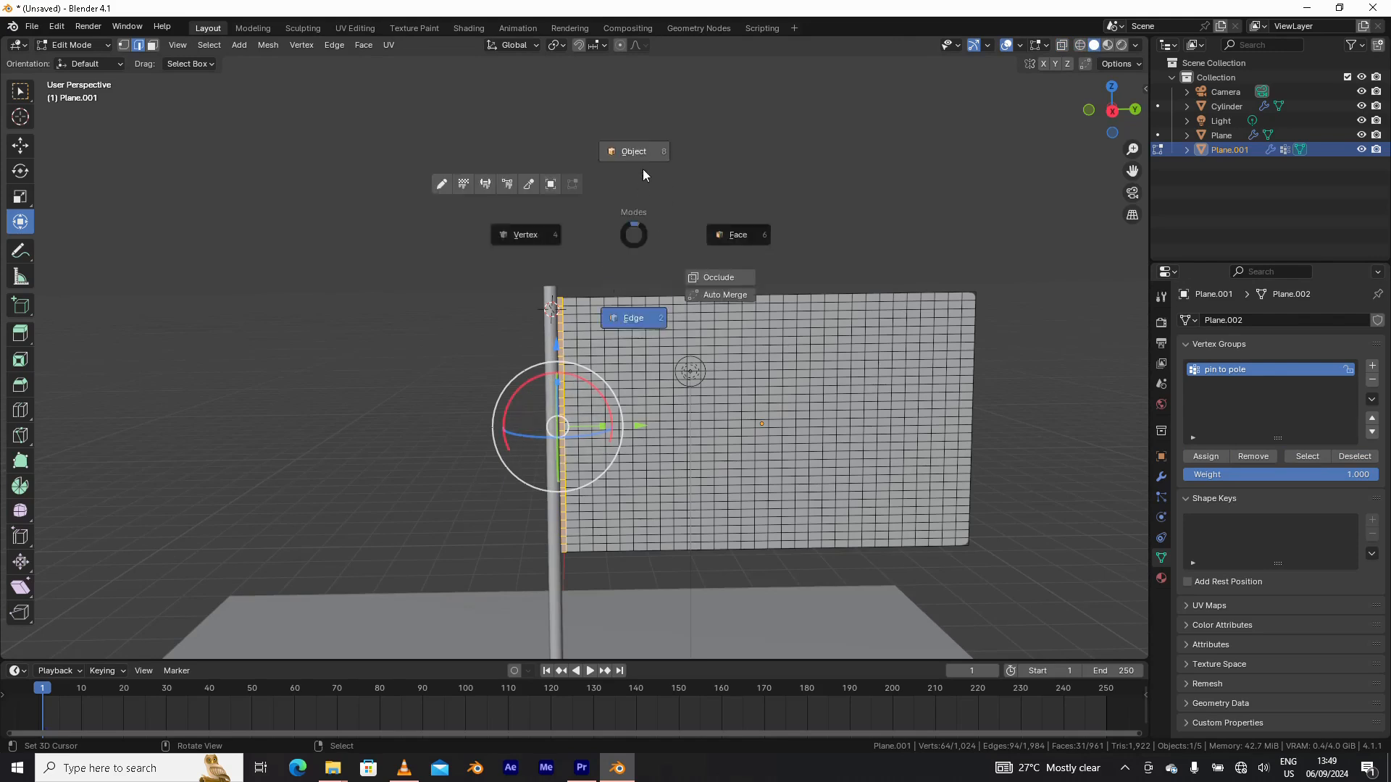
{"action": "left_click", "coordinate": [642, 168]}
{"action": "scroll", "coordinate": [674, 499], "scroll_direction": "down", "scroll_amount": 2}
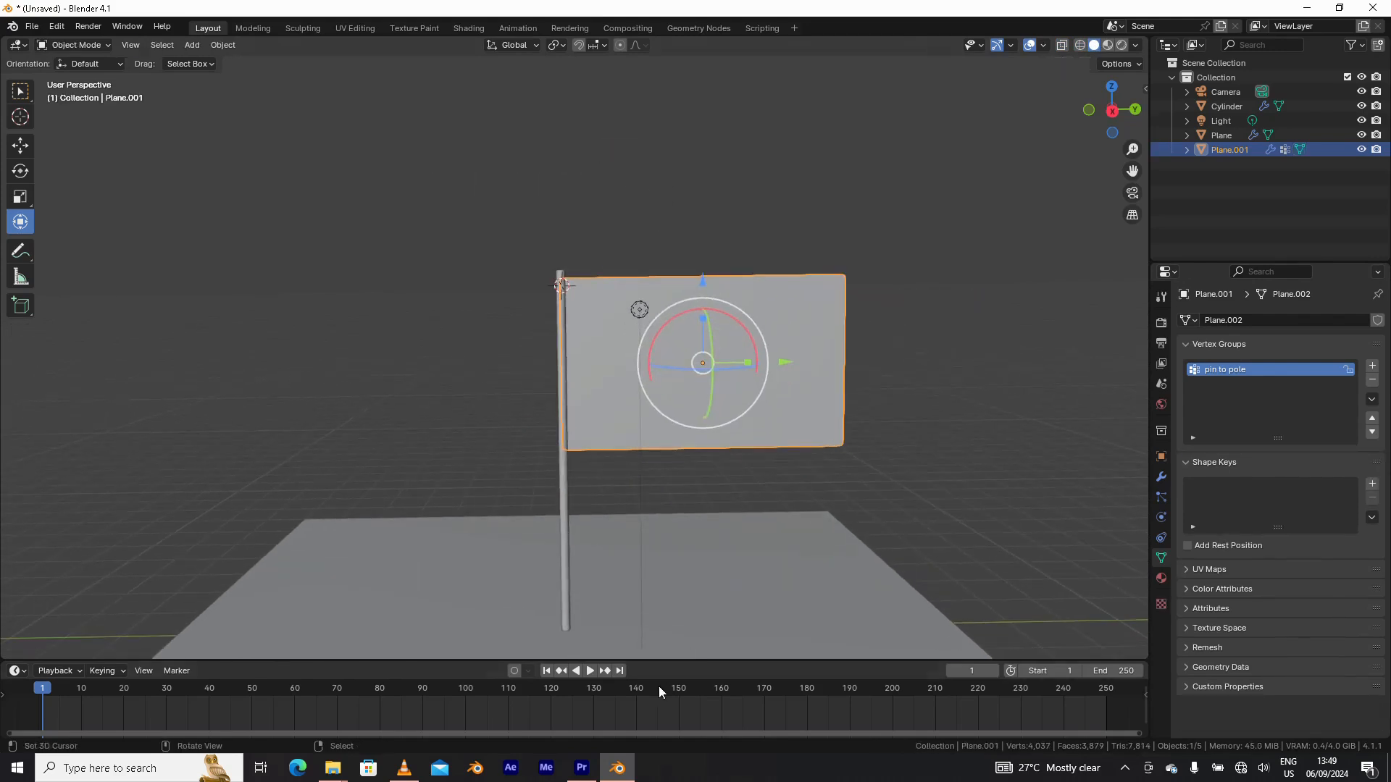
- Replay the cloth simulation to check the flag's widened pin group along the pole, and rewind to frame 1
{"action": "left_click", "coordinate": [591, 670]}
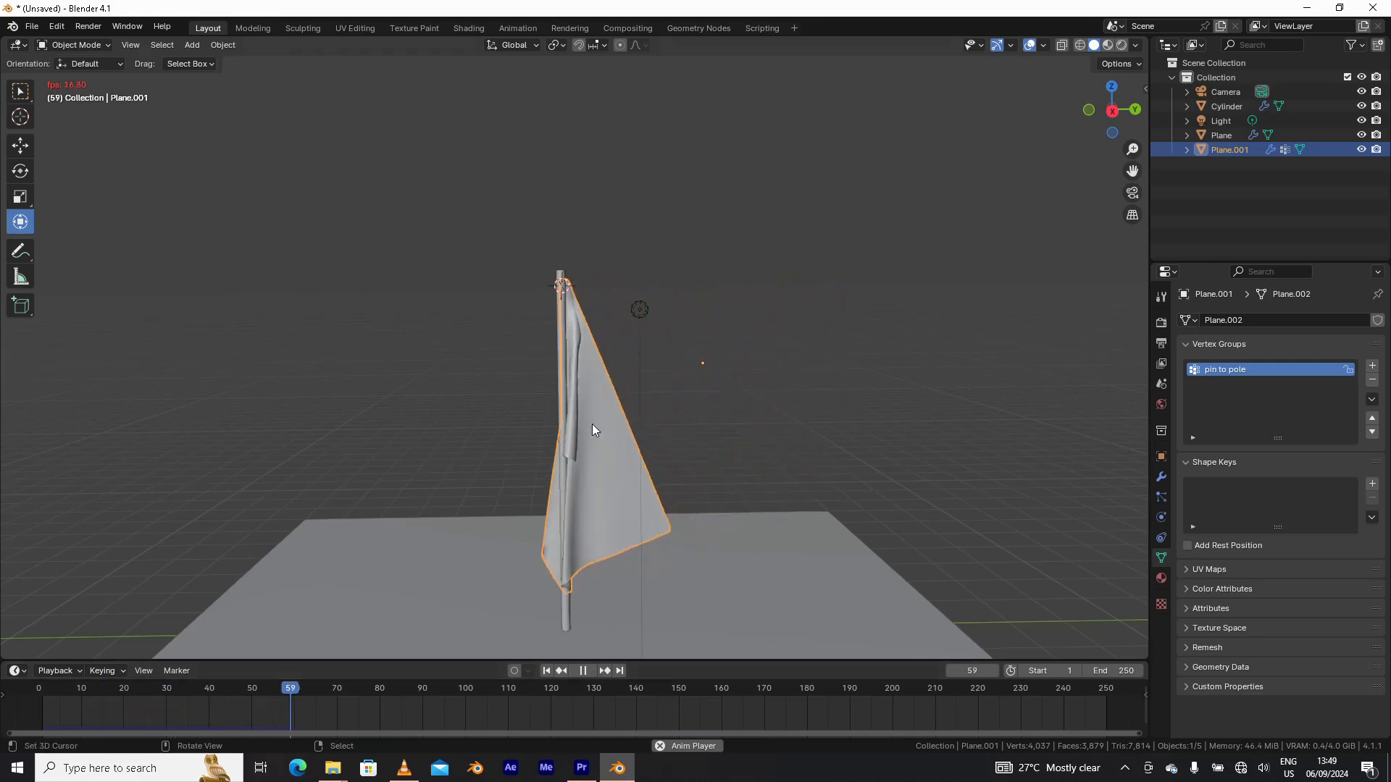
{"action": "scroll", "coordinate": [572, 312], "scroll_direction": "up", "scroll_amount": 1}
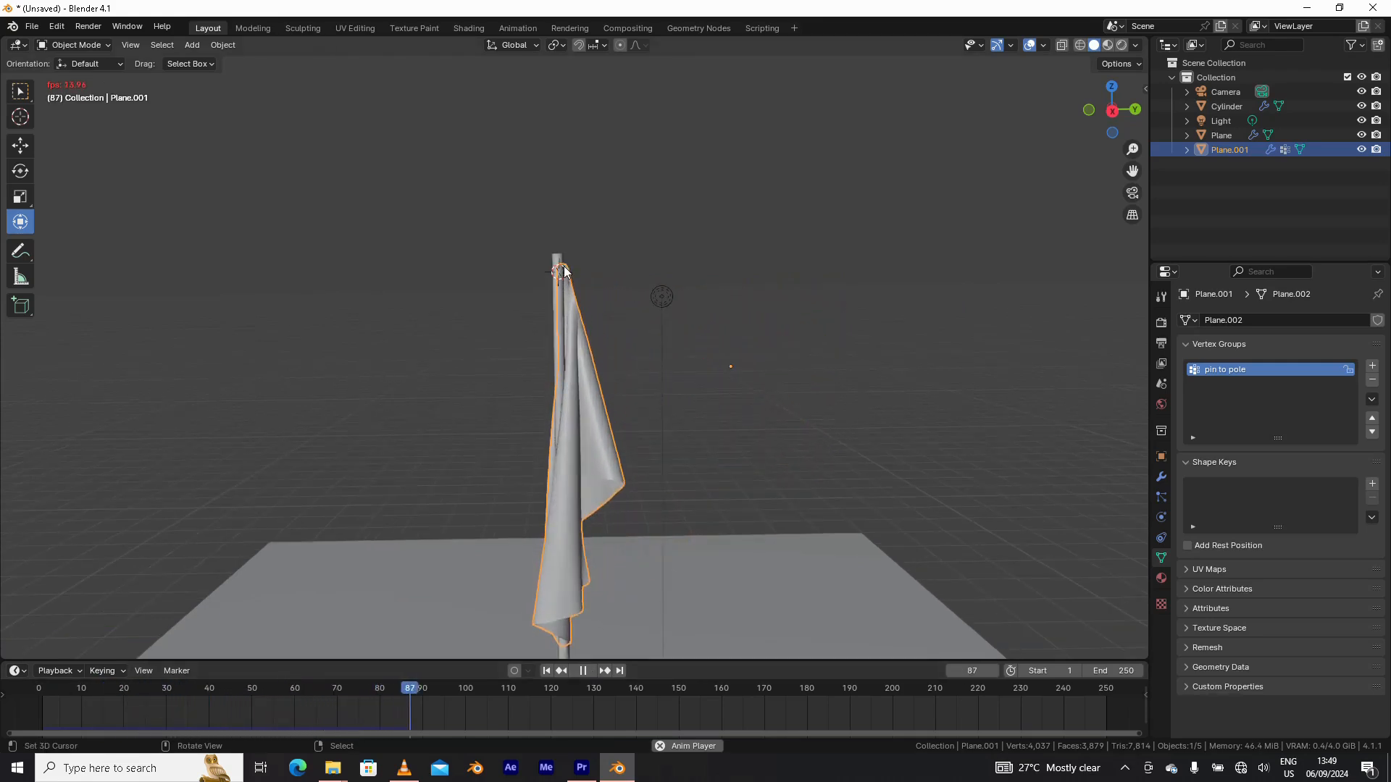
{"action": "scroll", "coordinate": [590, 517], "scroll_direction": "up", "scroll_amount": 1}
{"action": "scroll", "coordinate": [591, 517], "scroll_direction": "down", "scroll_amount": 1}
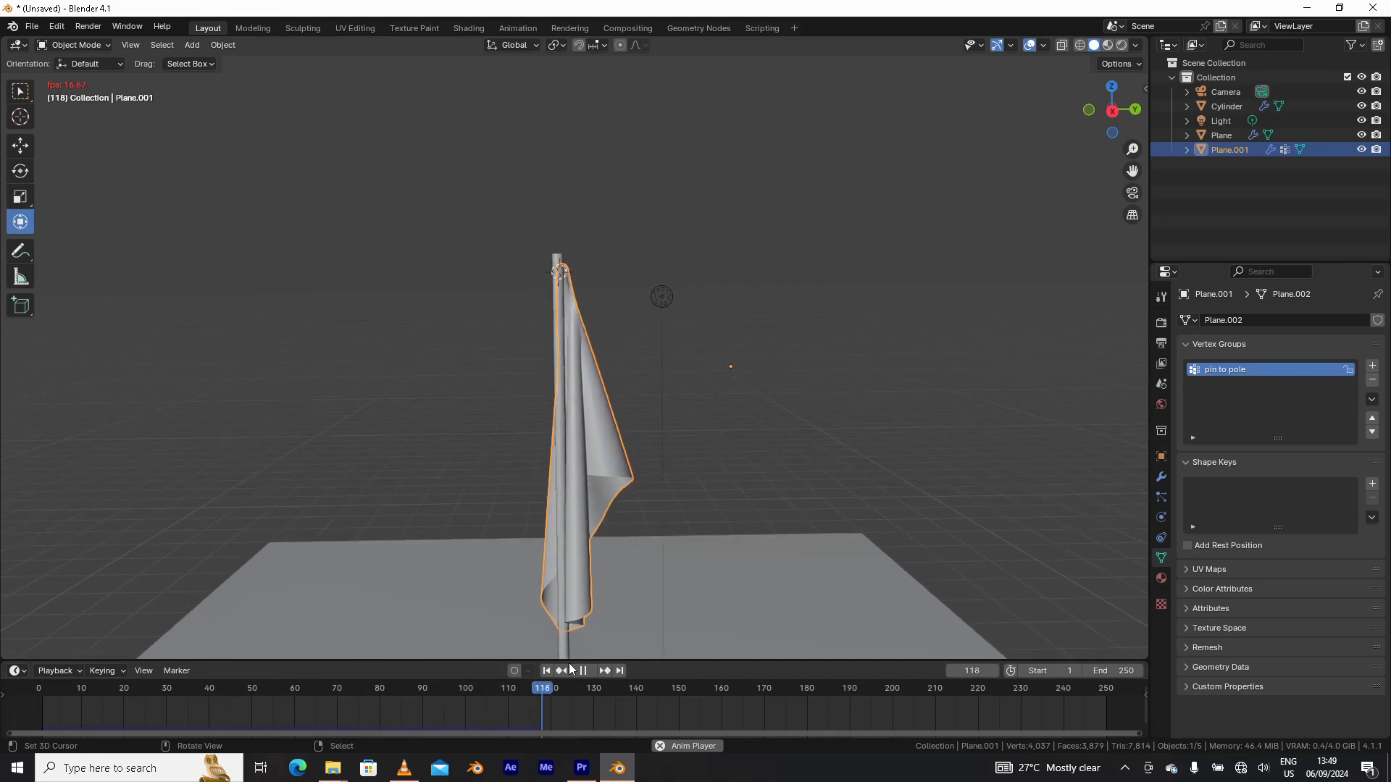
{"action": "left_click", "coordinate": [583, 670]}
{"action": "left_click", "coordinate": [546, 671]}
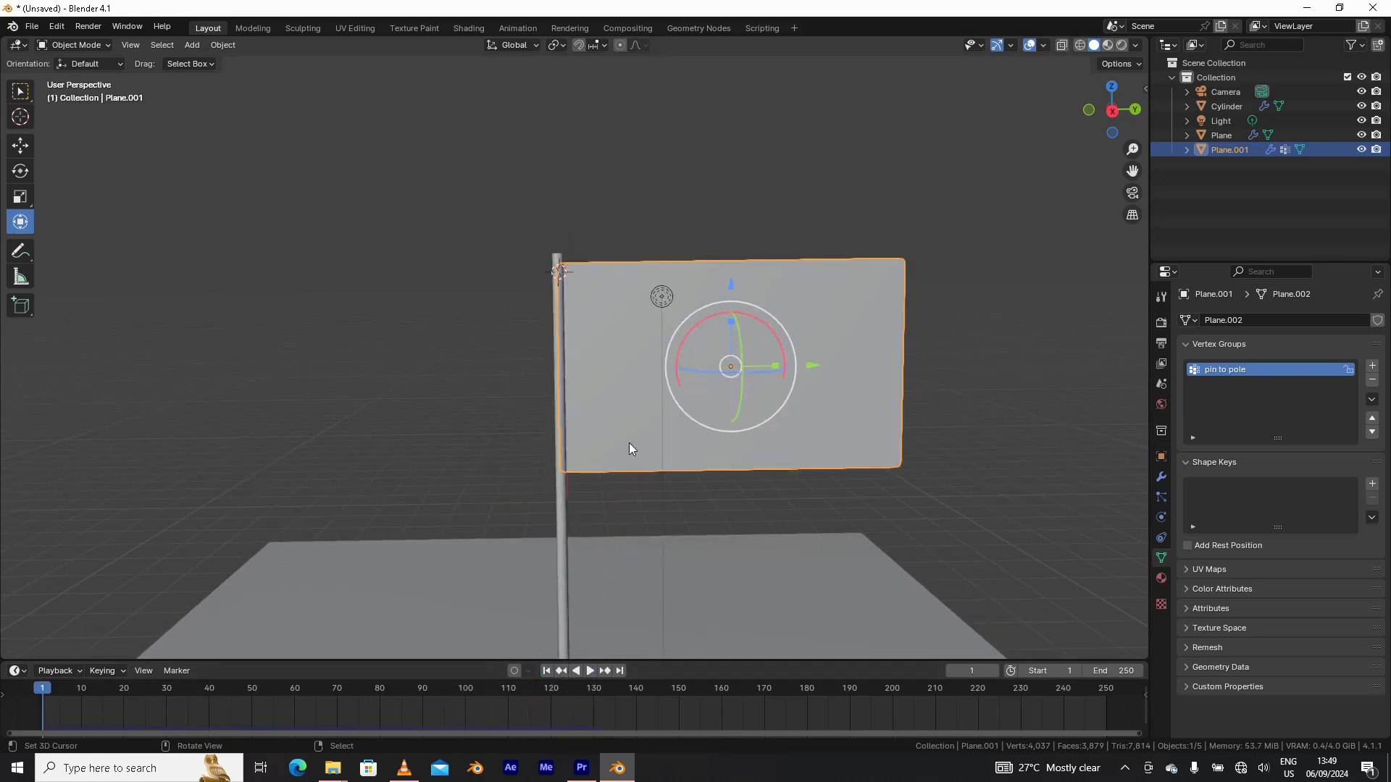
- Add a Wind force field to the scene at the top of the pole
{"action": "middle_click_drag", "start_coordinate": [487, 403], "coordinate": [354, 419]}
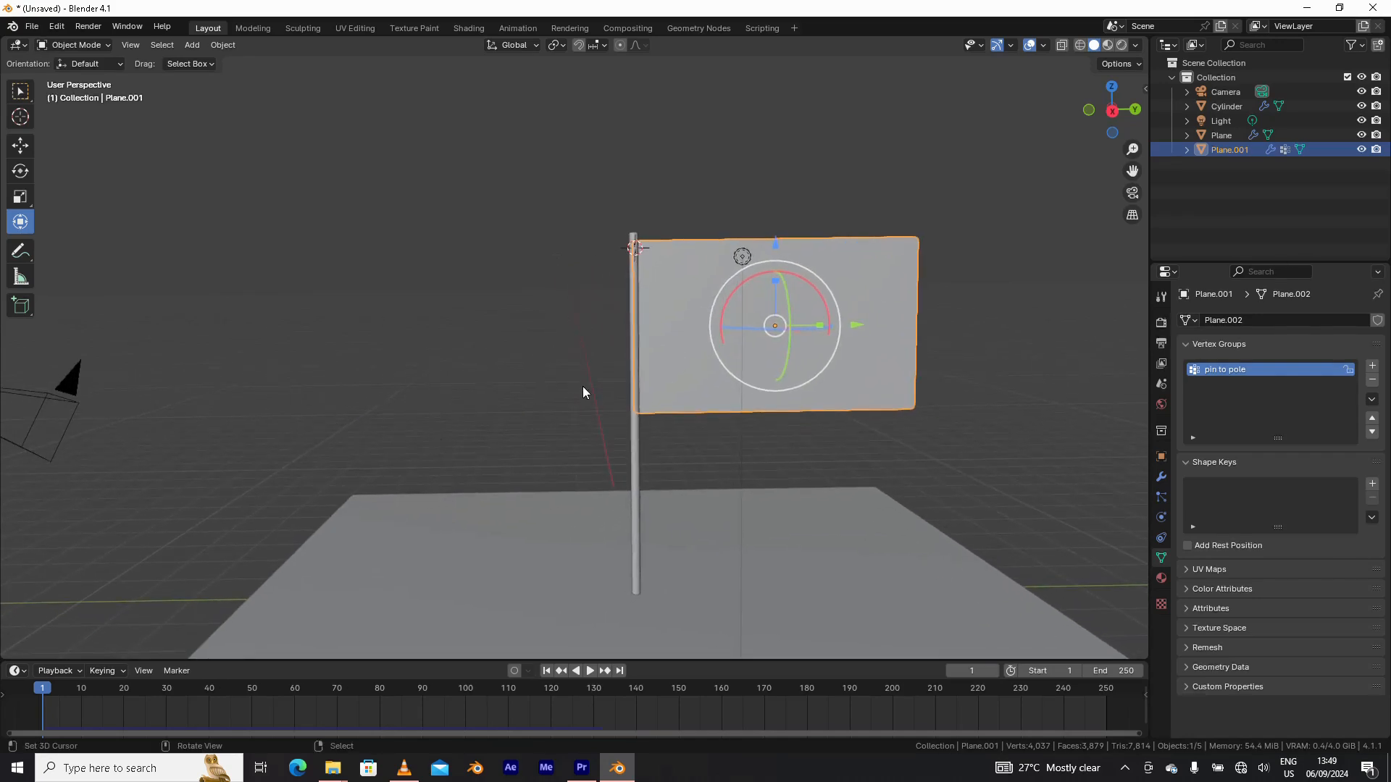
{"action": "middle_click_drag", "start_coordinate": [583, 385], "coordinate": [514, 380]}
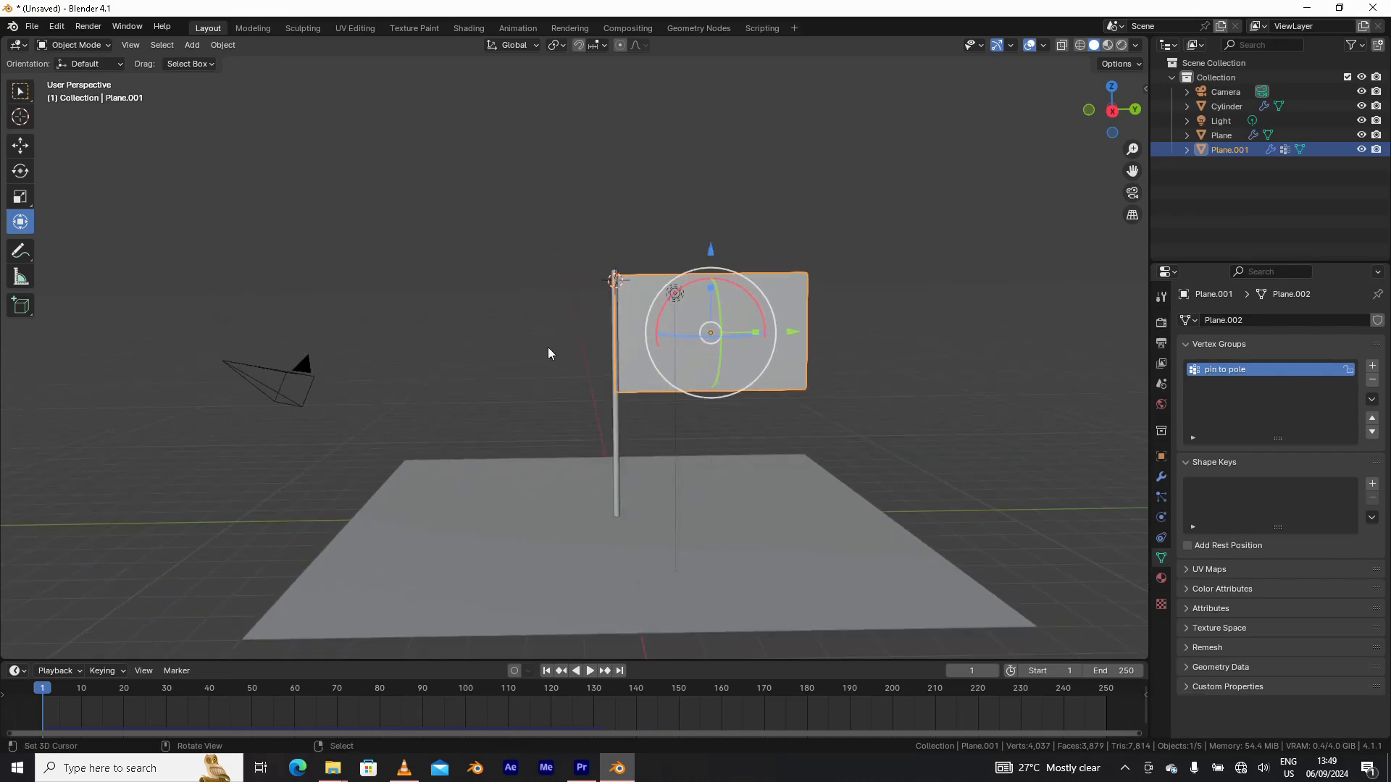
{"action": "key", "text": "shift+a"}
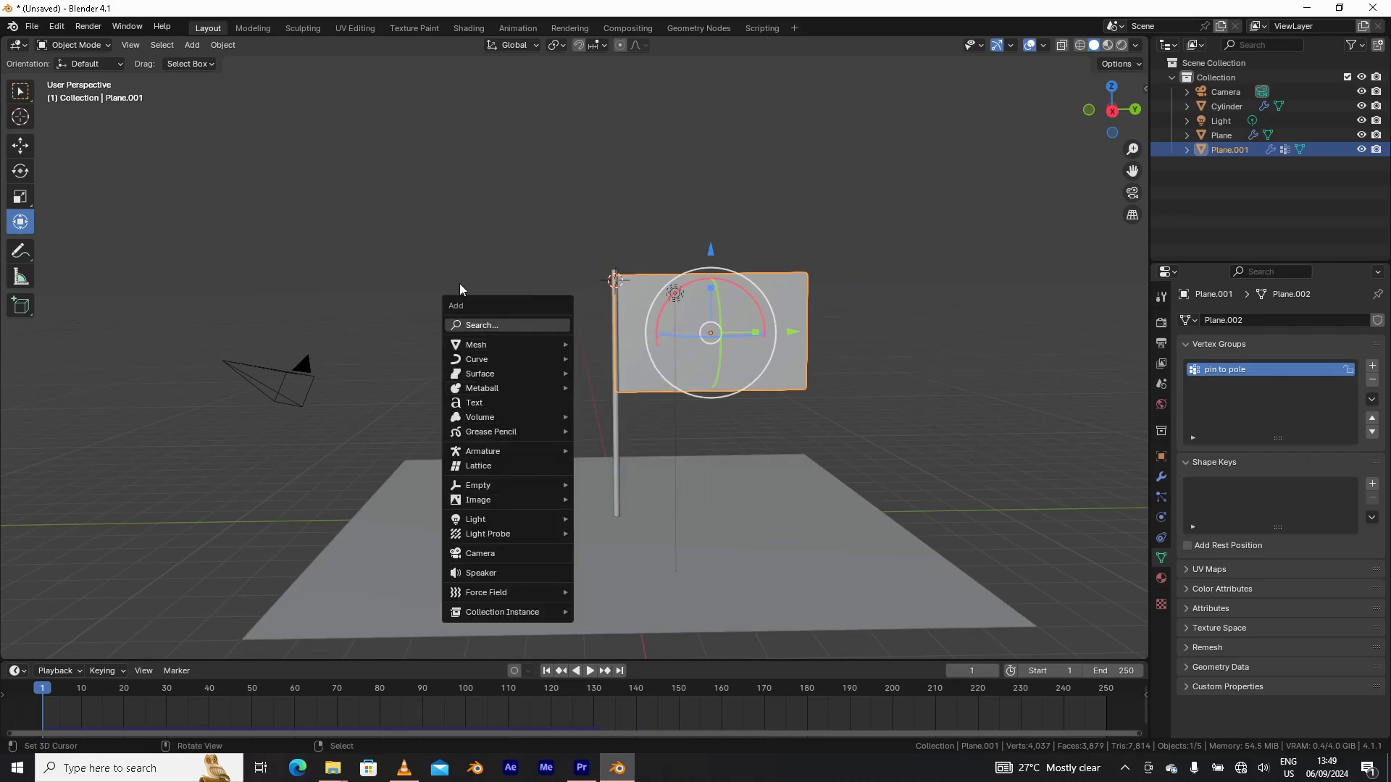
{"action": "left_click", "coordinate": [192, 45]}
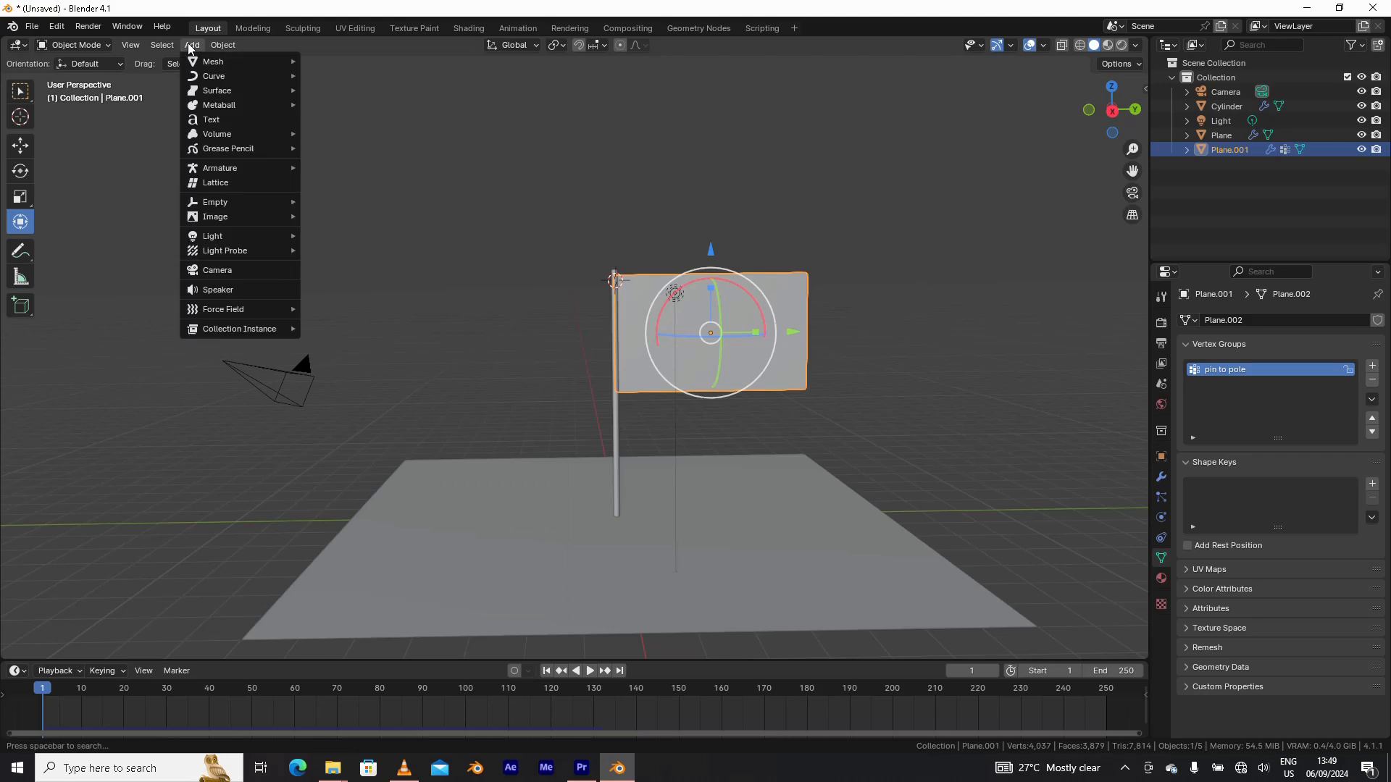
{"action": "mouse_move", "coordinate": [239, 310]}
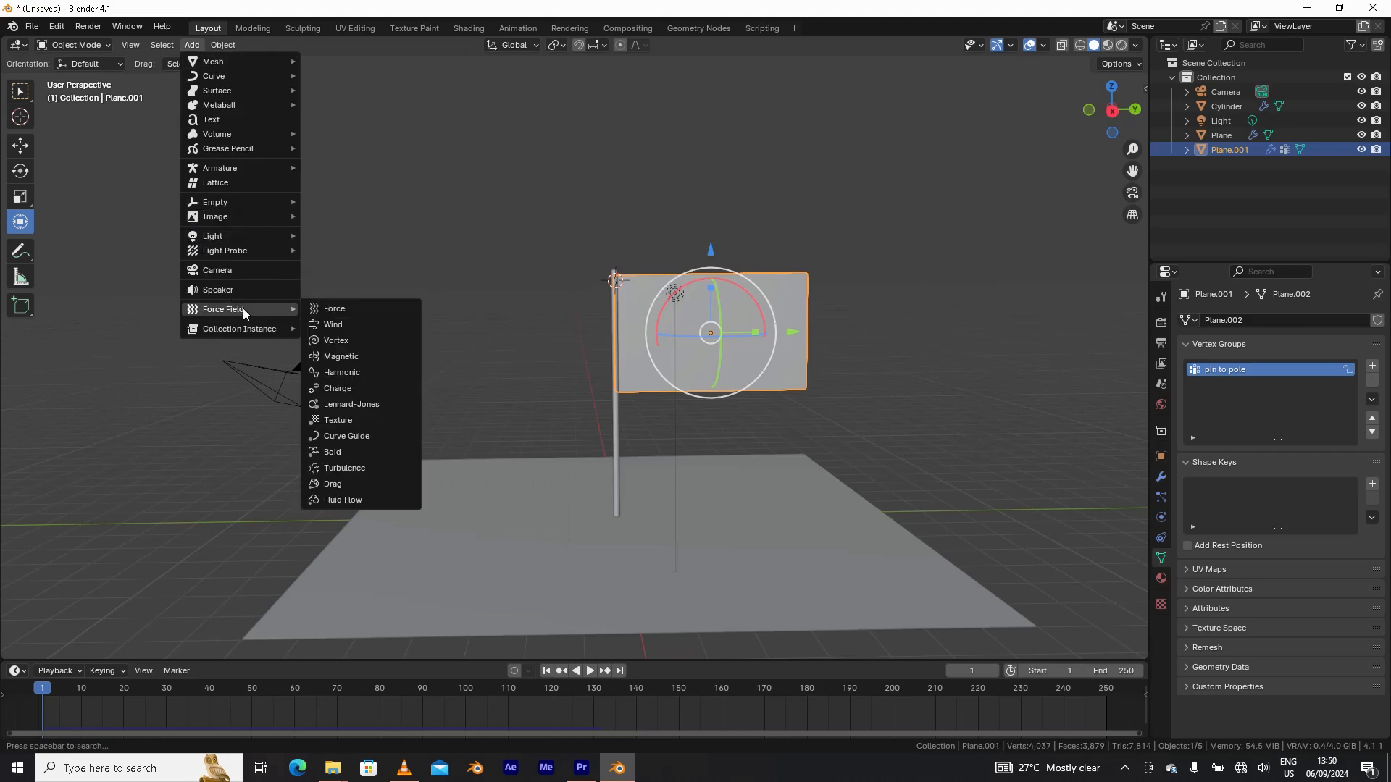
{"action": "left_click", "coordinate": [346, 326]}
{"action": "scroll", "coordinate": [627, 292], "scroll_direction": "up", "scroll_amount": 1}
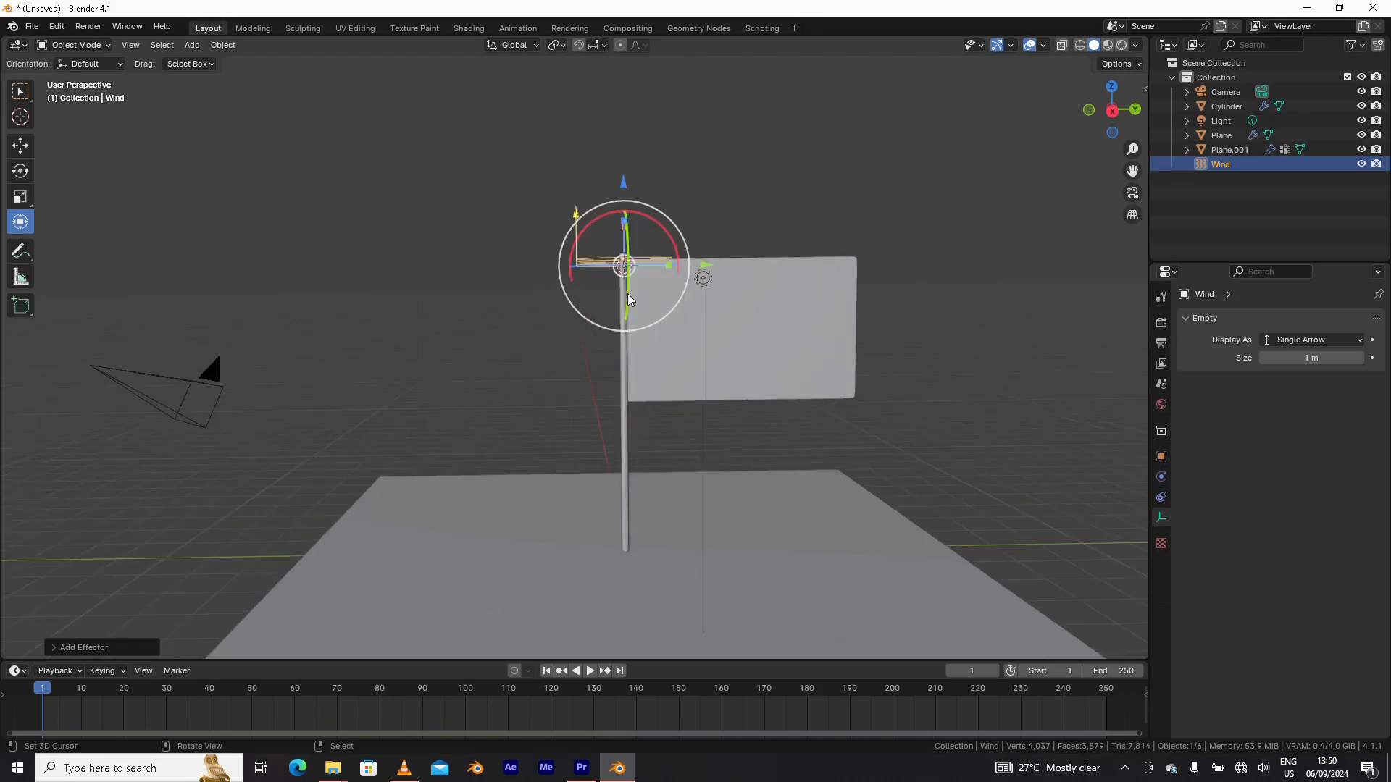
- Move the wind field along the Y axis to the side of the pole opposite the flag
{"action": "middle_click_drag", "start_coordinate": [628, 261], "coordinate": [629, 276]}
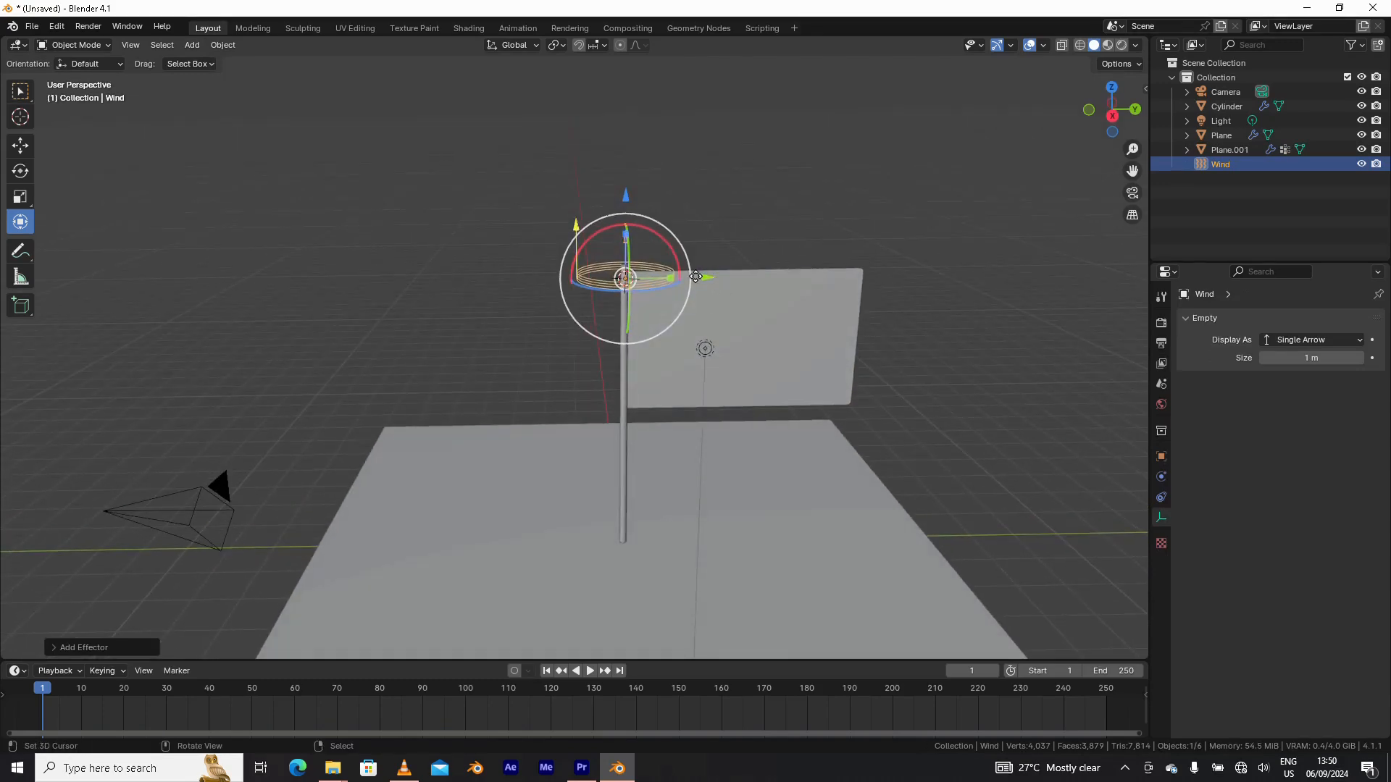
{"action": "left_click_drag", "start_coordinate": [695, 276], "coordinate": [468, 290]}
{"action": "mouse_move", "coordinate": [468, 289]}
{"action": "middle_mouse_down"}
{"action": "mouse_move", "coordinate": [482, 291]}
{"action": "mouse_move", "coordinate": [468, 272]}
{"action": "middle_mouse_up"}
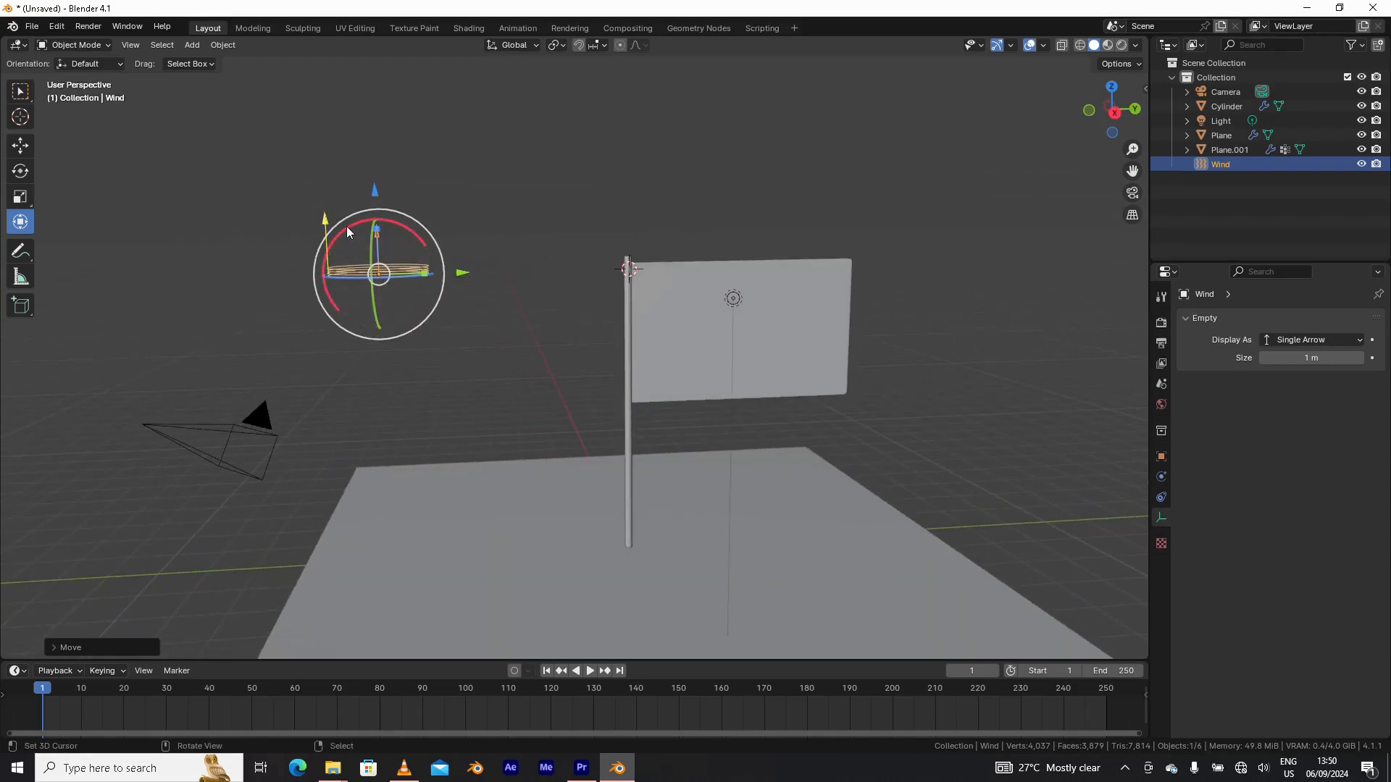
- Rotate the wind field about the X axis so its arrow faces the flag, and lower it to the flag's height
{"action": "mouse_move", "coordinate": [380, 254]}
{"action": "middle_mouse_down"}
{"action": "mouse_move", "coordinate": [372, 239]}
{"action": "mouse_move", "coordinate": [415, 246]}
{"action": "mouse_move", "coordinate": [403, 245]}
{"action": "middle_mouse_up"}
{"action": "left_click_drag", "start_coordinate": [406, 235], "coordinate": [430, 307]}
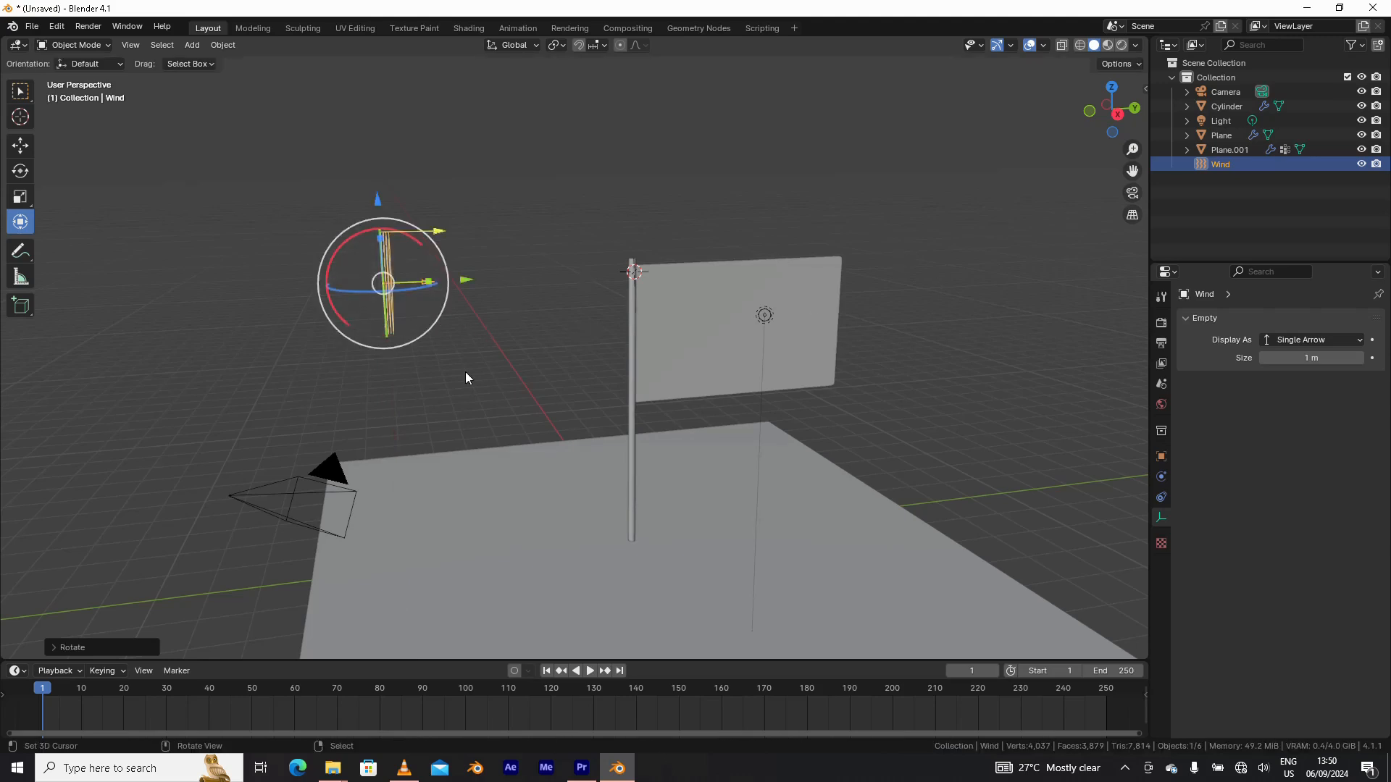
{"action": "middle_click_drag", "start_coordinate": [465, 372], "coordinate": [421, 251]}
{"action": "left_click_drag", "start_coordinate": [382, 180], "coordinate": [382, 212]}
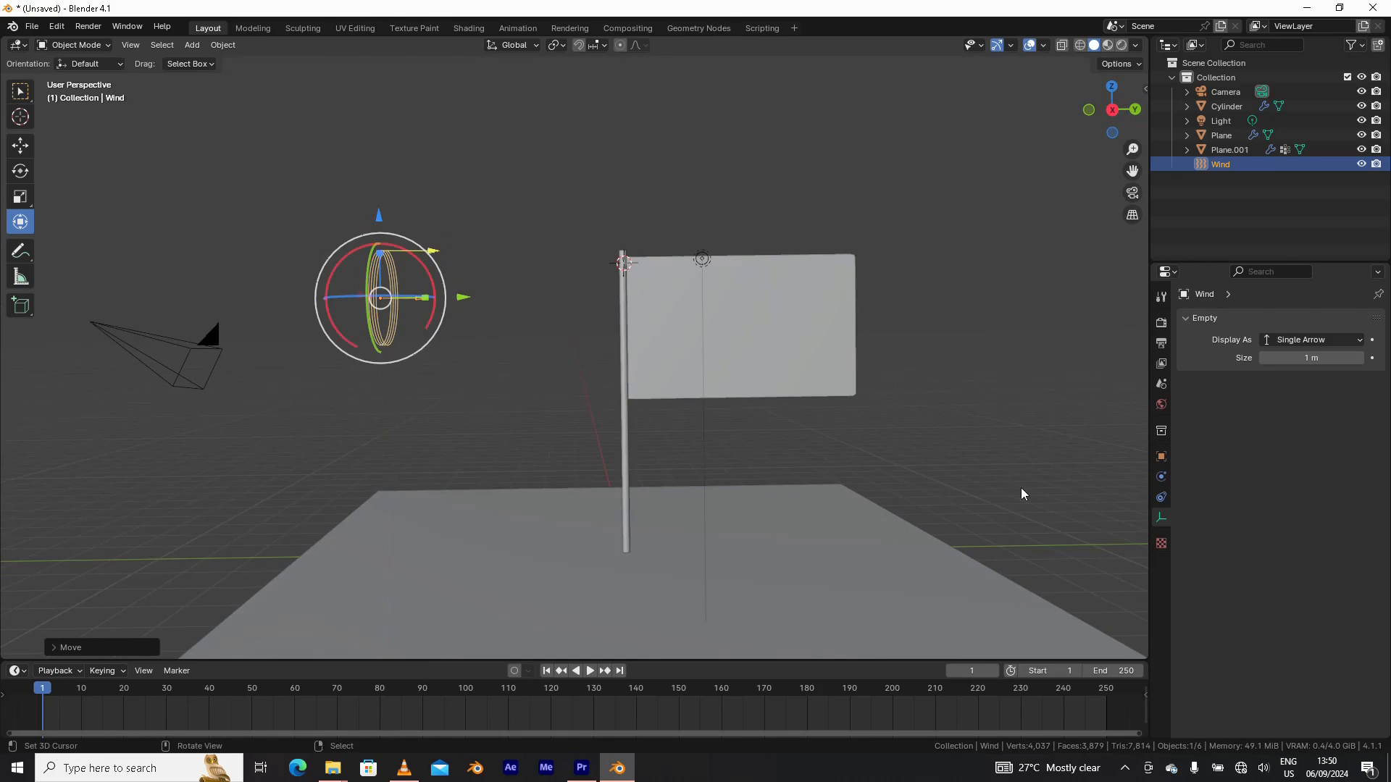
- Examine the wind's force settings and the flag's cloth settings, play the simulation with the wind, and rewind to frame 1
{"action": "left_click", "coordinate": [1162, 484]}
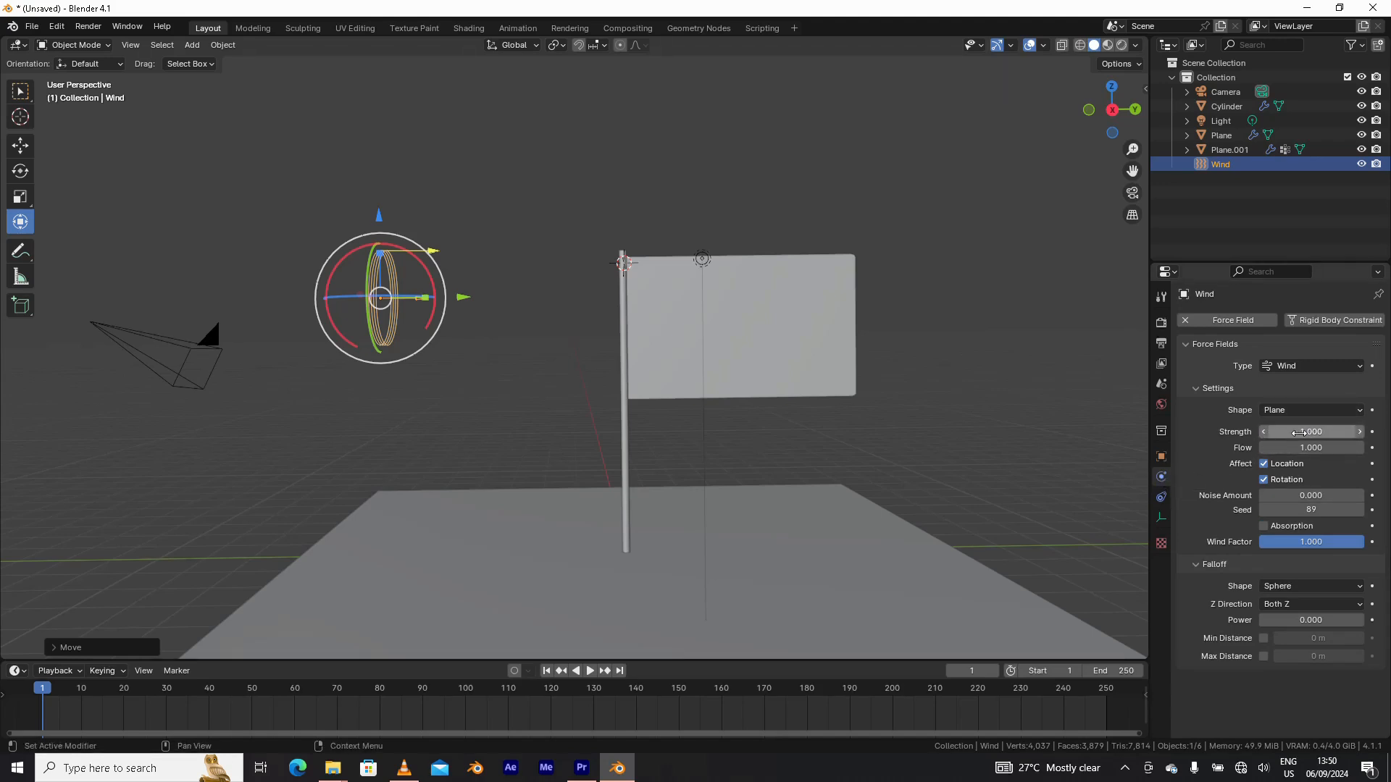
{"action": "left_click", "coordinate": [836, 351]}
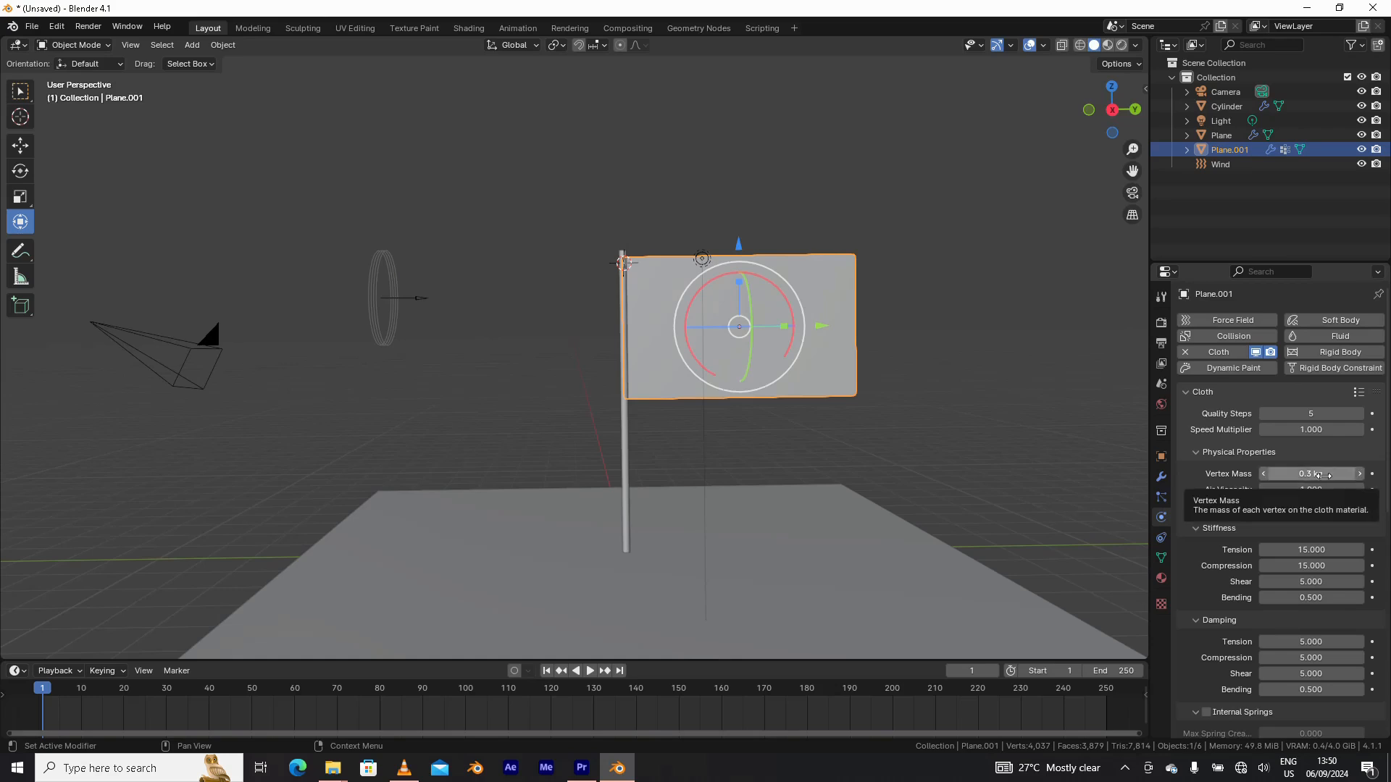
{"action": "left_click", "coordinate": [381, 313]}
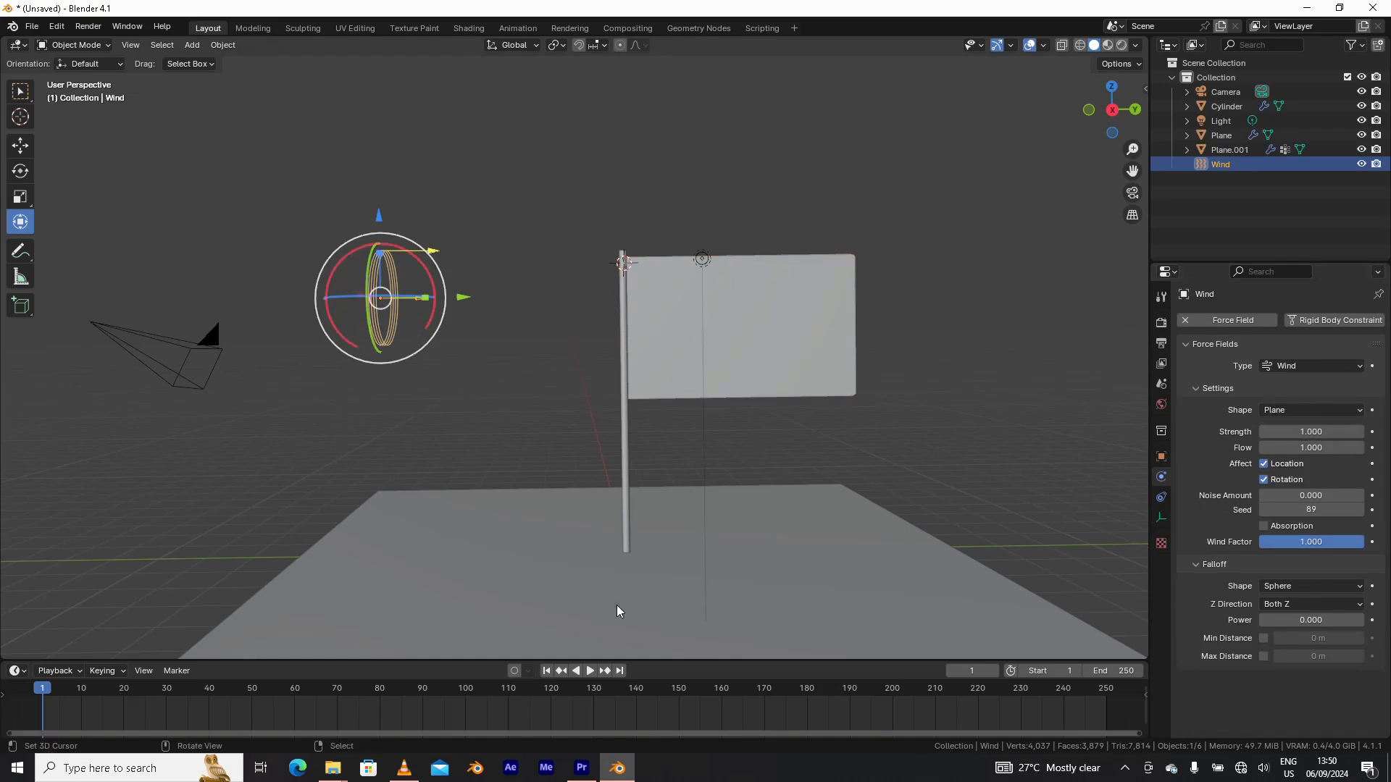
{"action": "left_click", "coordinate": [590, 671]}
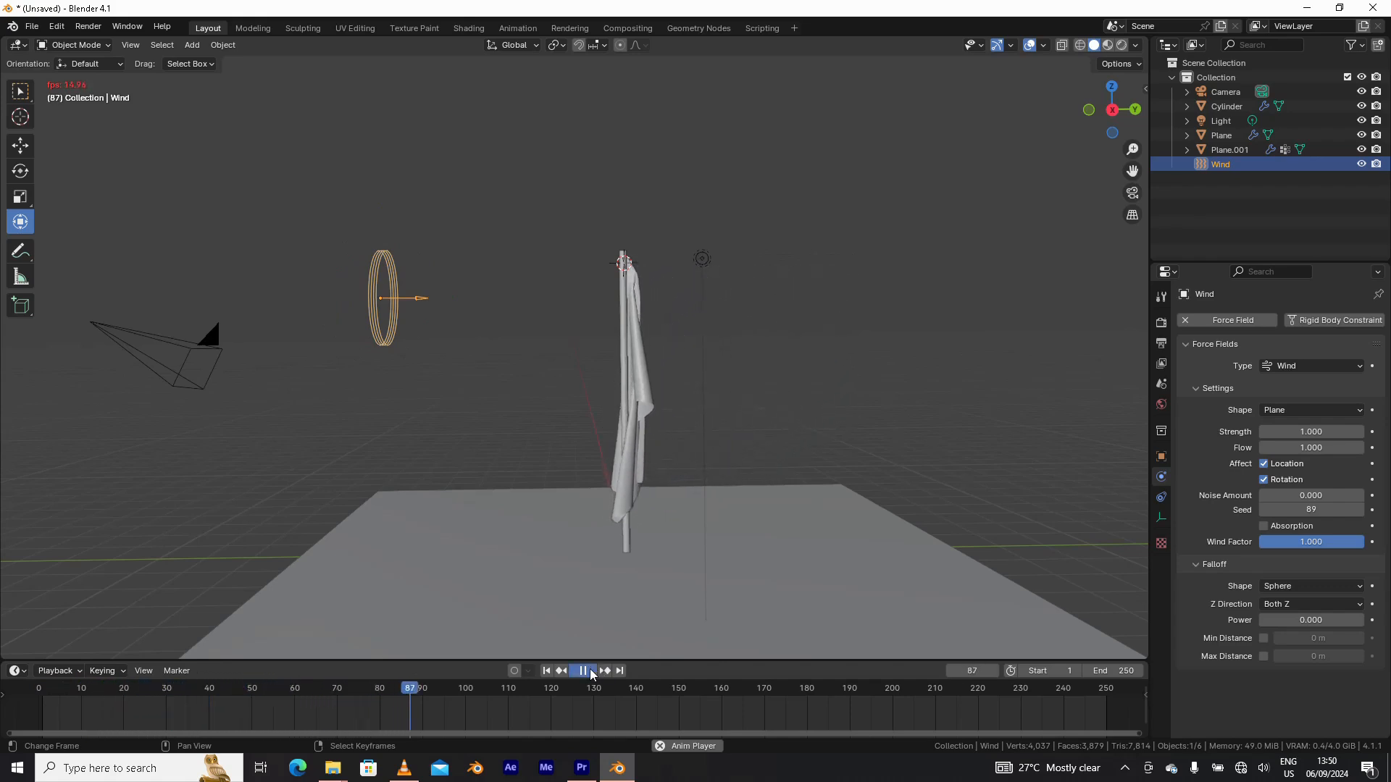
{"action": "left_click", "coordinate": [590, 670]}
{"action": "left_click", "coordinate": [547, 670]}
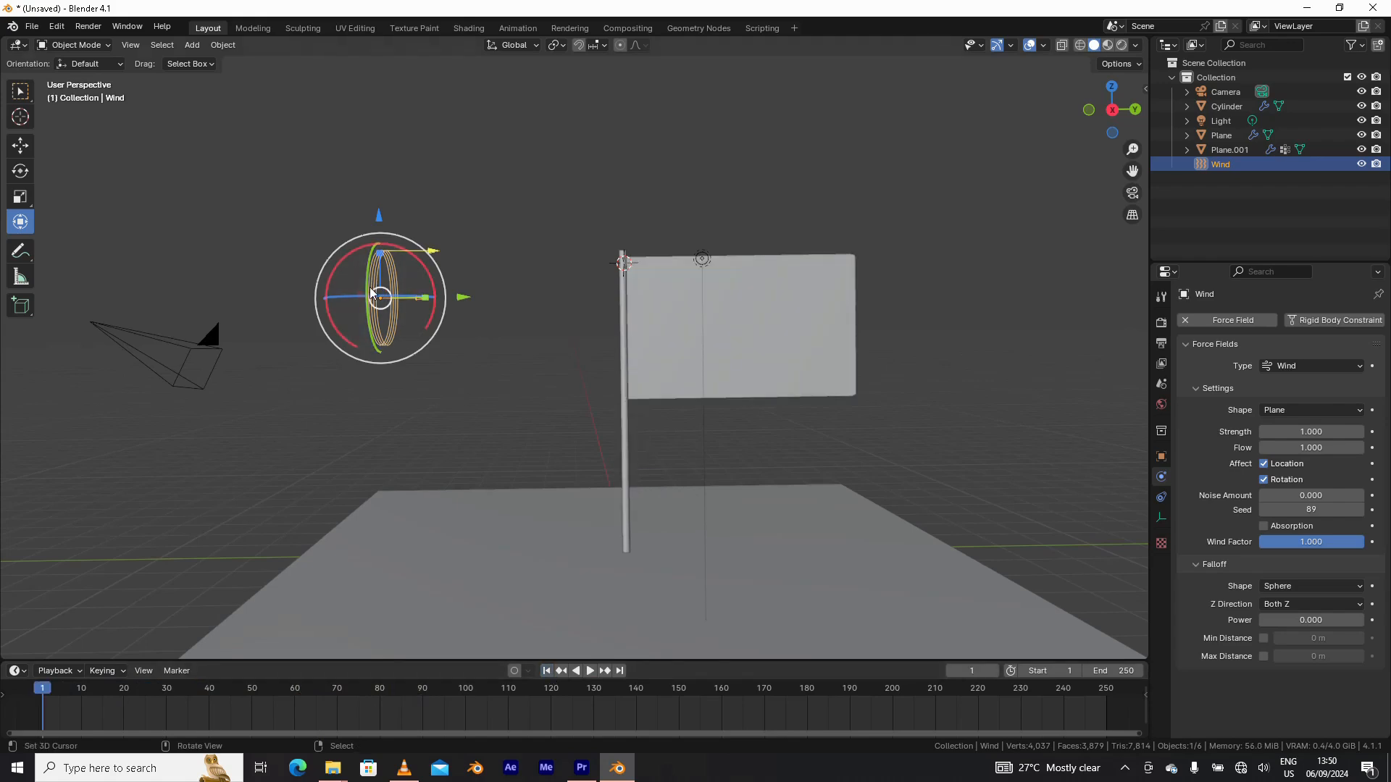
- Set the wind's strength to 10, play the simulation to test it, and rewind to frame 1
{"action": "left_click", "coordinate": [1311, 430]}
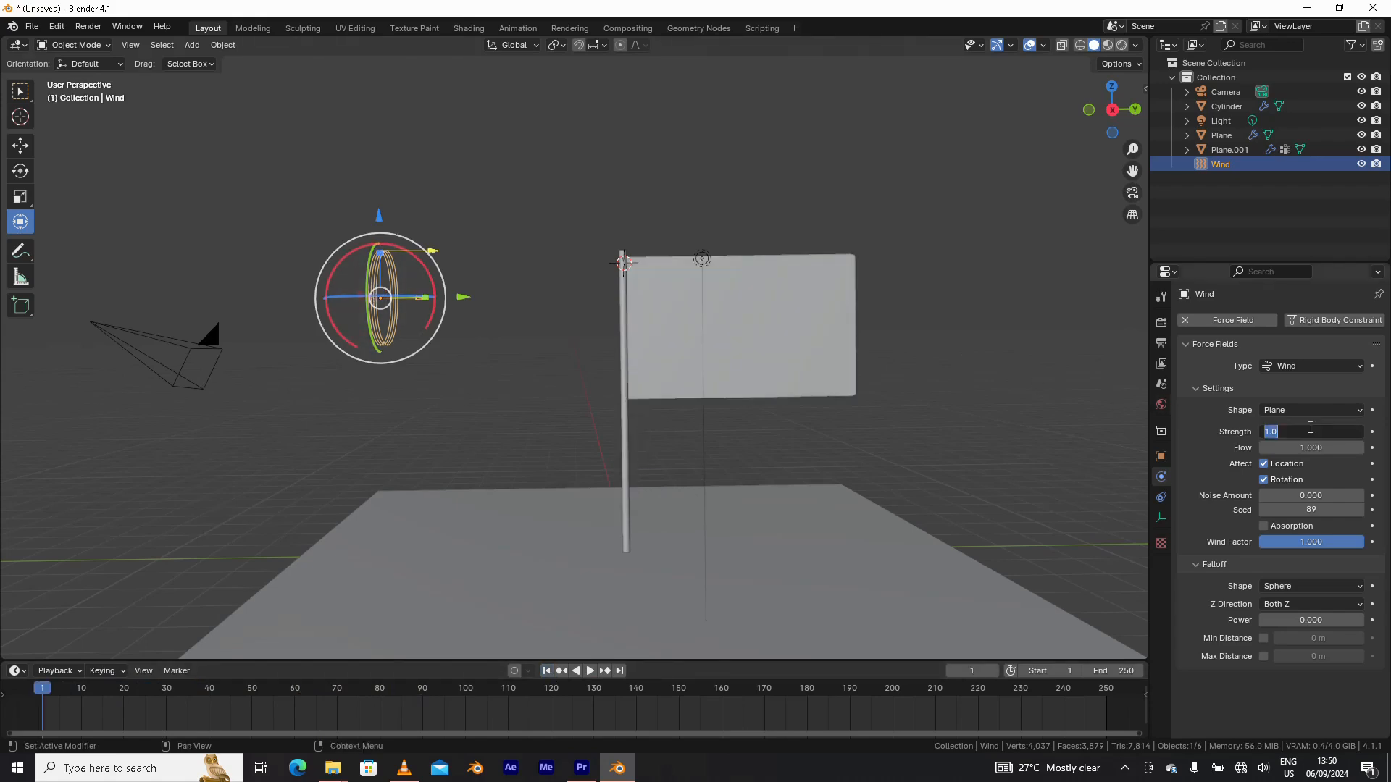
{"action": "key", "text": "Return"}
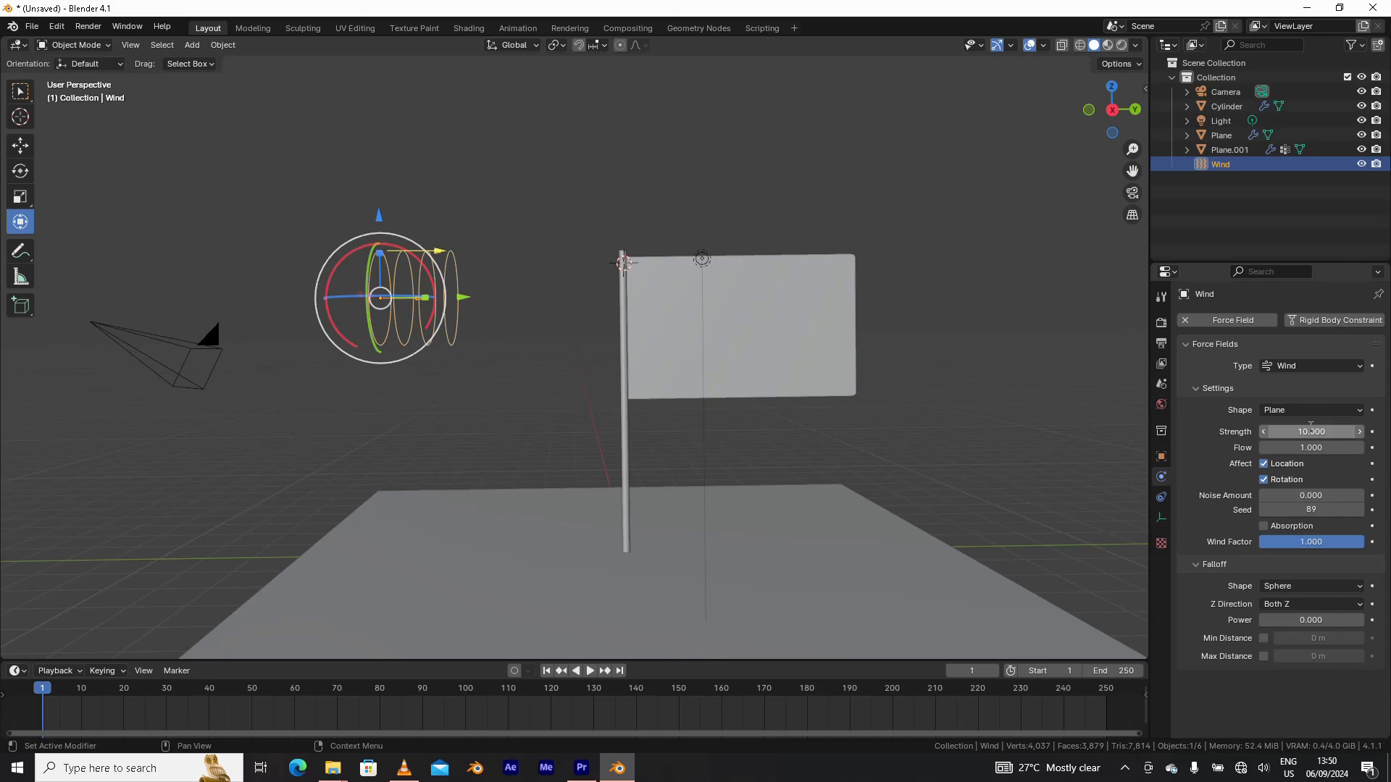
{"action": "left_click", "coordinate": [590, 674]}
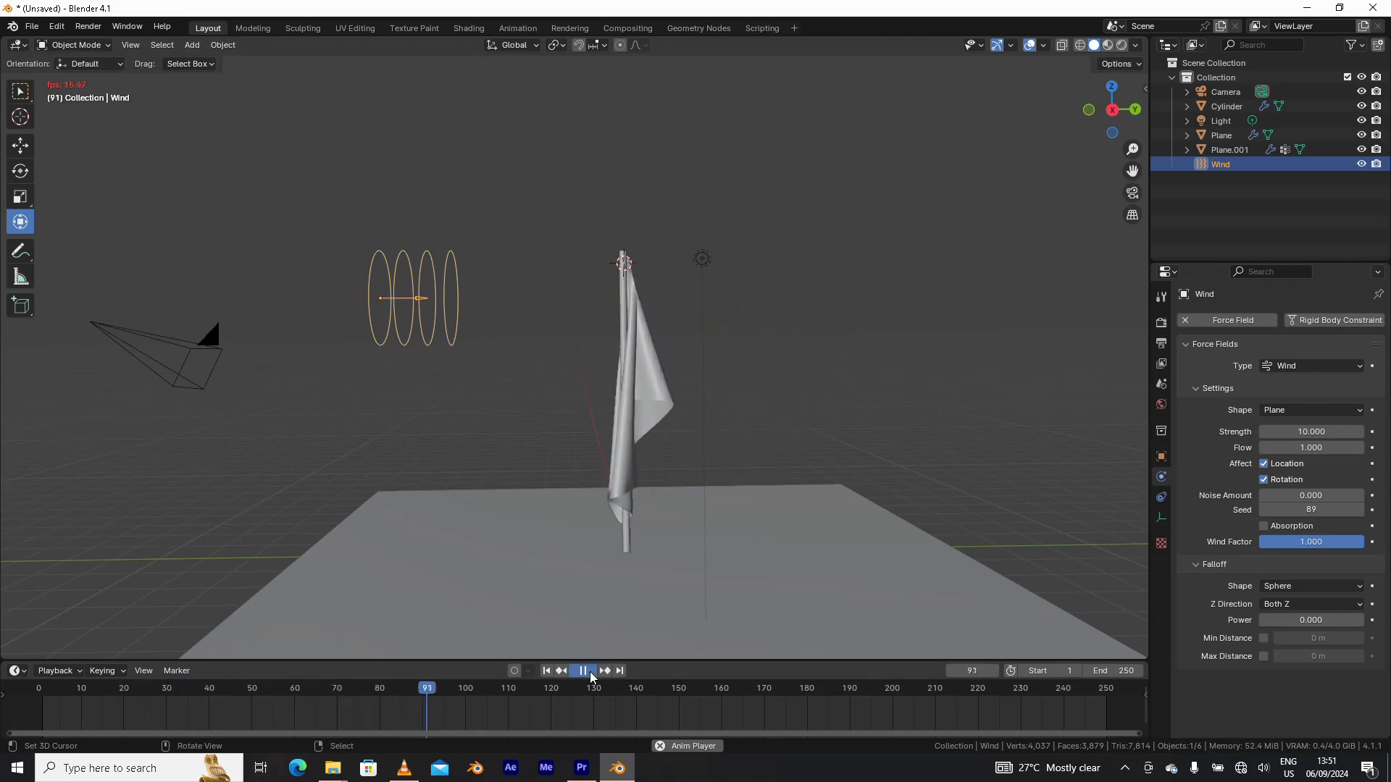
{"action": "left_click", "coordinate": [588, 671]}
{"action": "left_click", "coordinate": [547, 671]}
- Enable Self Collisions in the flag's cloth collision settings
{"action": "left_click", "coordinate": [782, 343]}
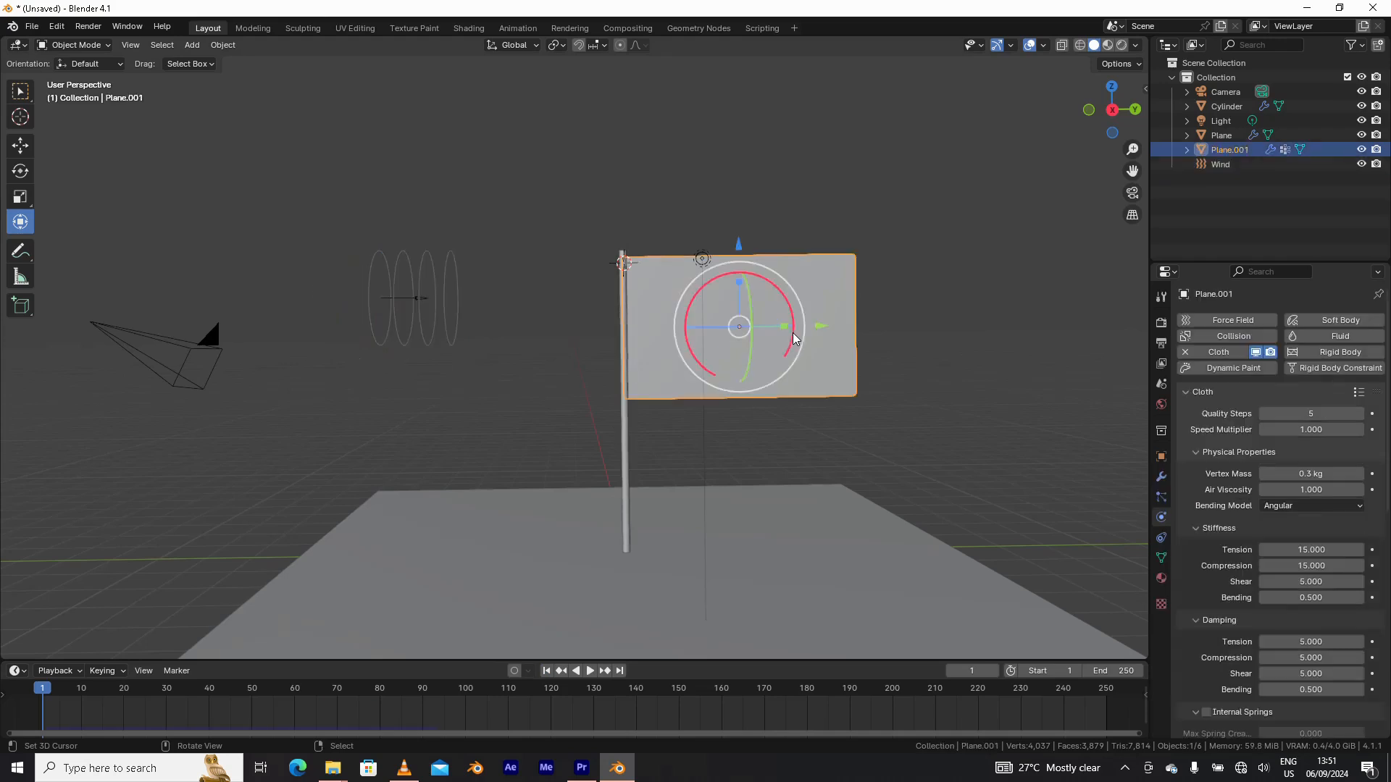
{"action": "scroll", "coordinate": [1186, 616], "scroll_direction": "down", "scroll_amount": 15}
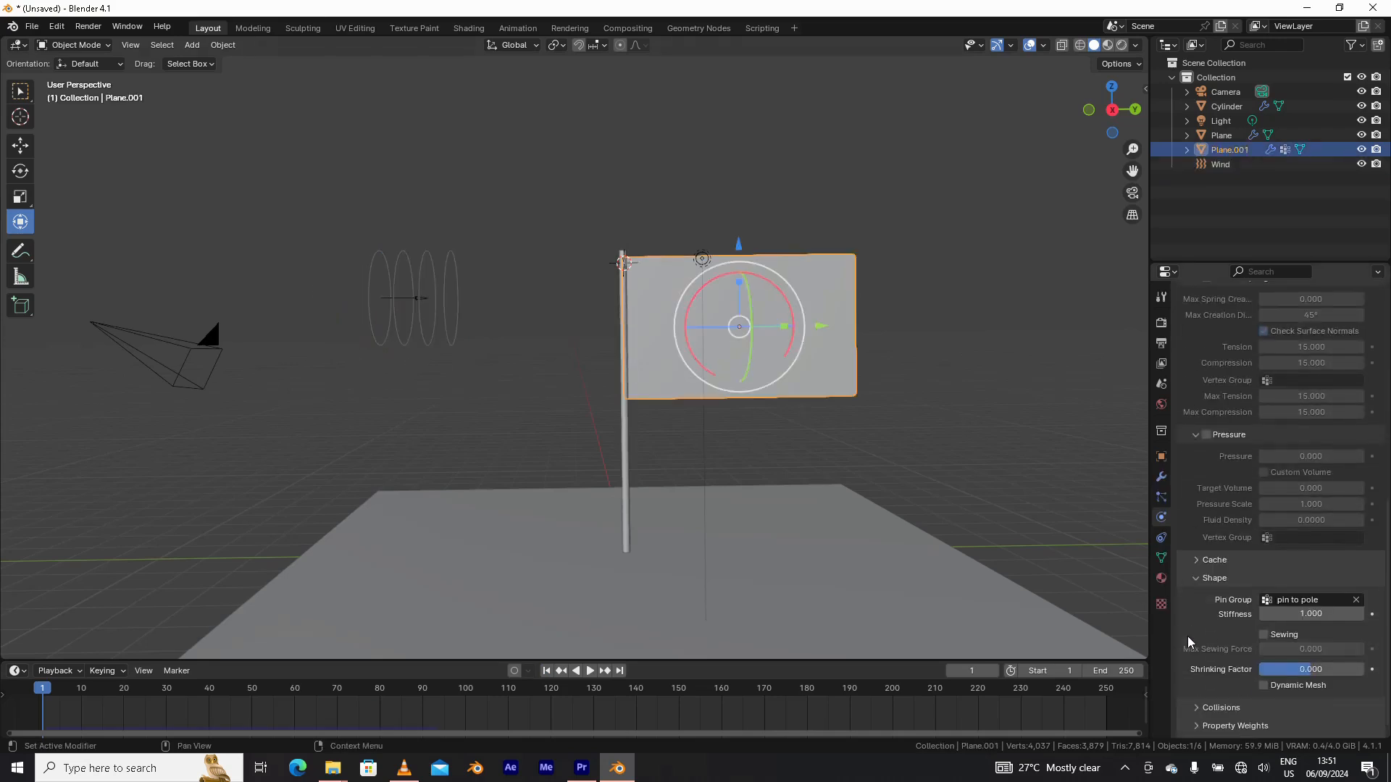
{"action": "scroll", "coordinate": [1187, 641], "scroll_direction": "down", "scroll_amount": 1}
{"action": "left_click", "coordinate": [1193, 692]}
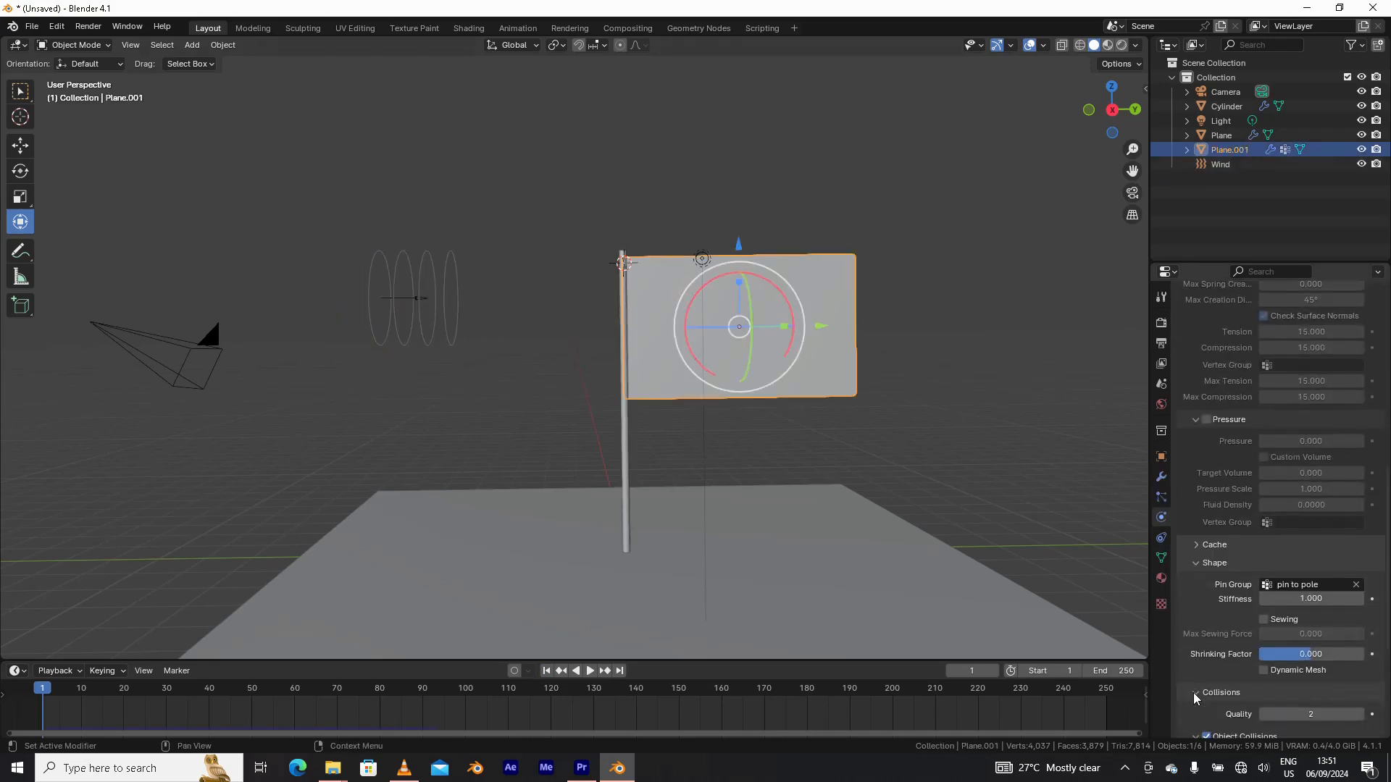
{"action": "scroll", "coordinate": [1193, 692], "scroll_direction": "down", "scroll_amount": 6}
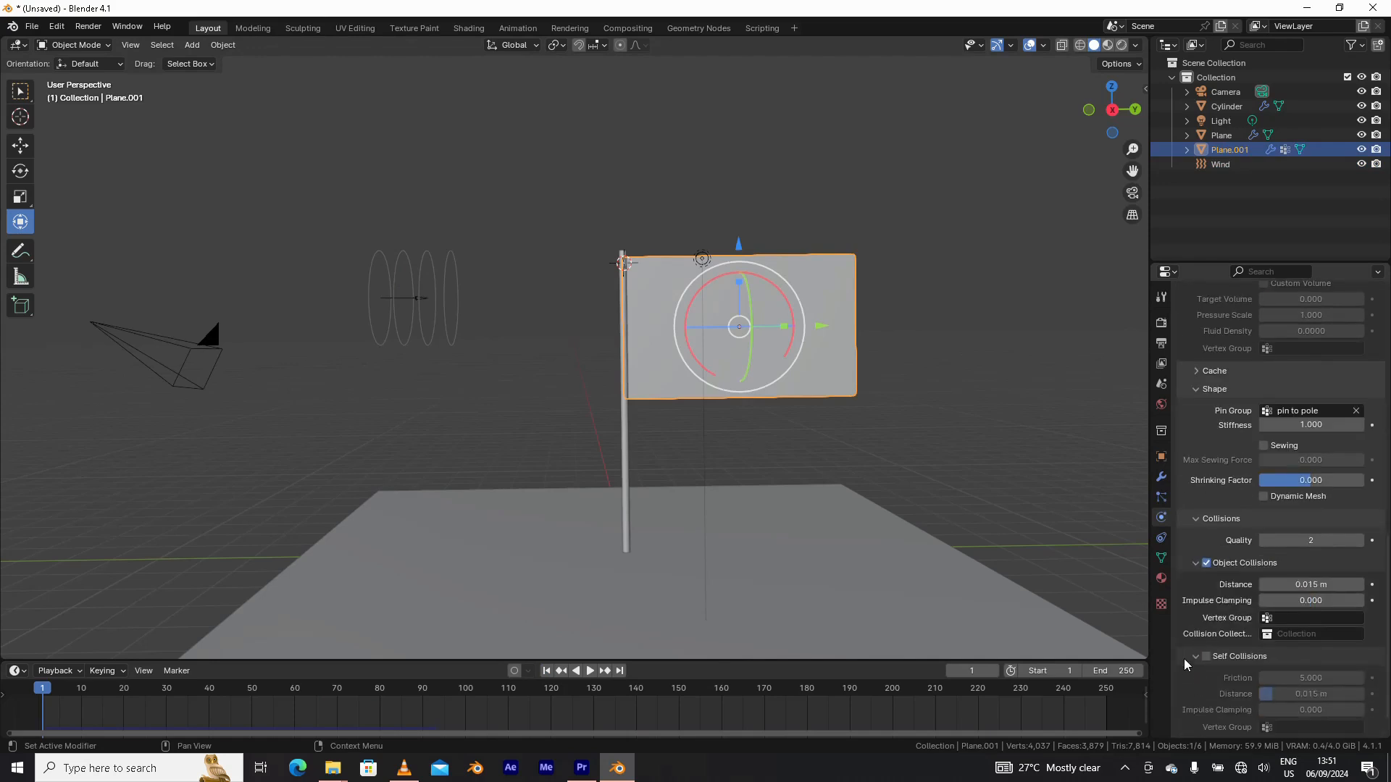
{"action": "left_click", "coordinate": [1203, 657]}
{"action": "scroll", "coordinate": [1212, 609], "scroll_direction": "up", "scroll_amount": 3}
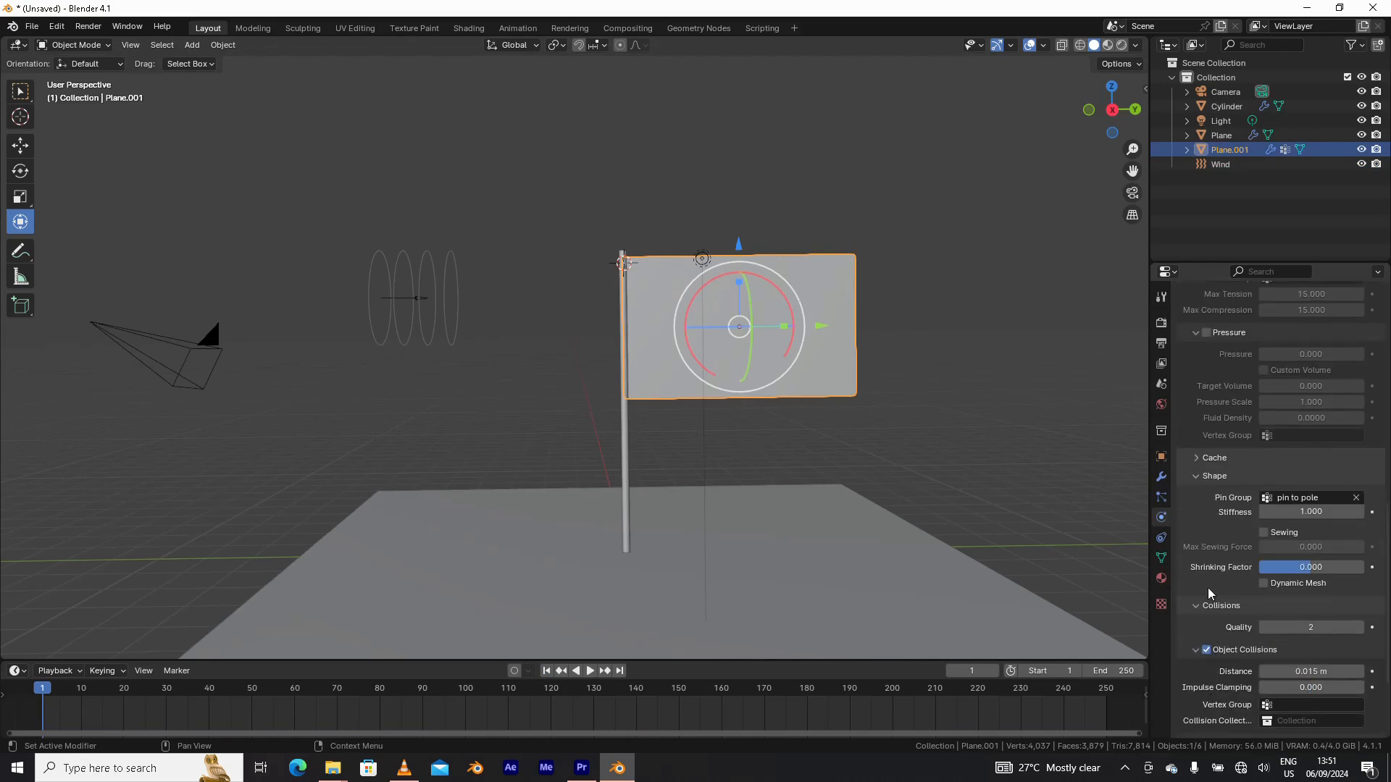
{"action": "left_click", "coordinate": [1197, 607]}
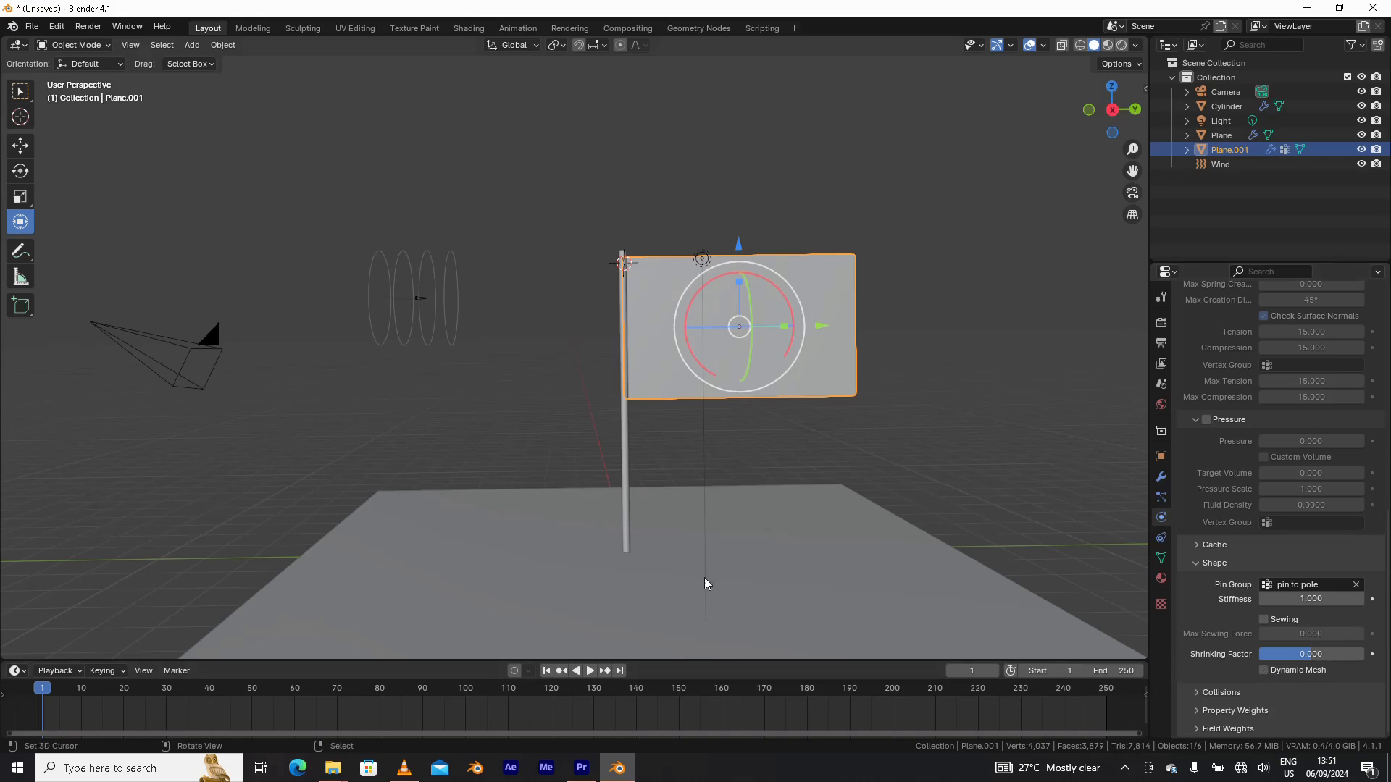
- Play the simulation to check the flag with self collisions enabled, and rewind to frame 1
{"action": "left_click", "coordinate": [594, 672]}
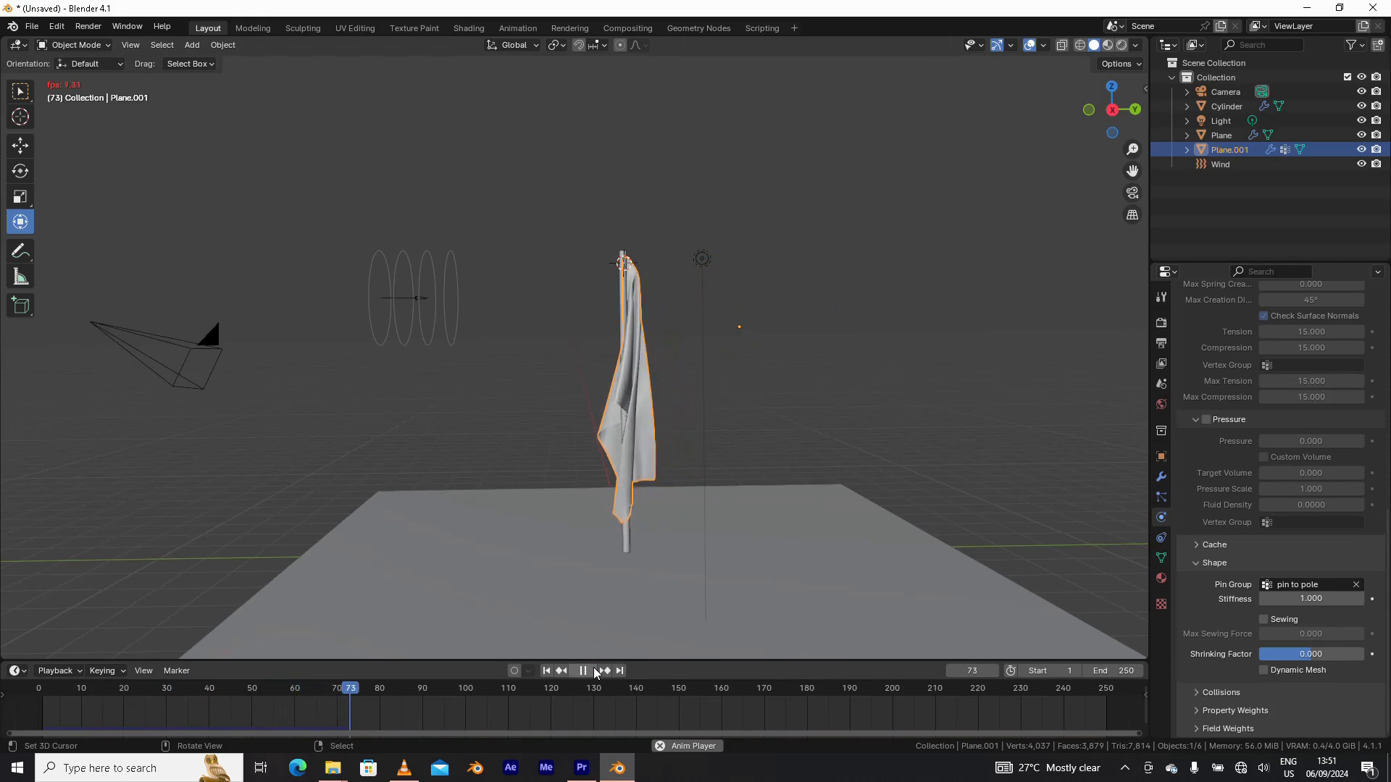
{"action": "left_click", "coordinate": [584, 672]}
{"action": "left_click", "coordinate": [547, 670]}
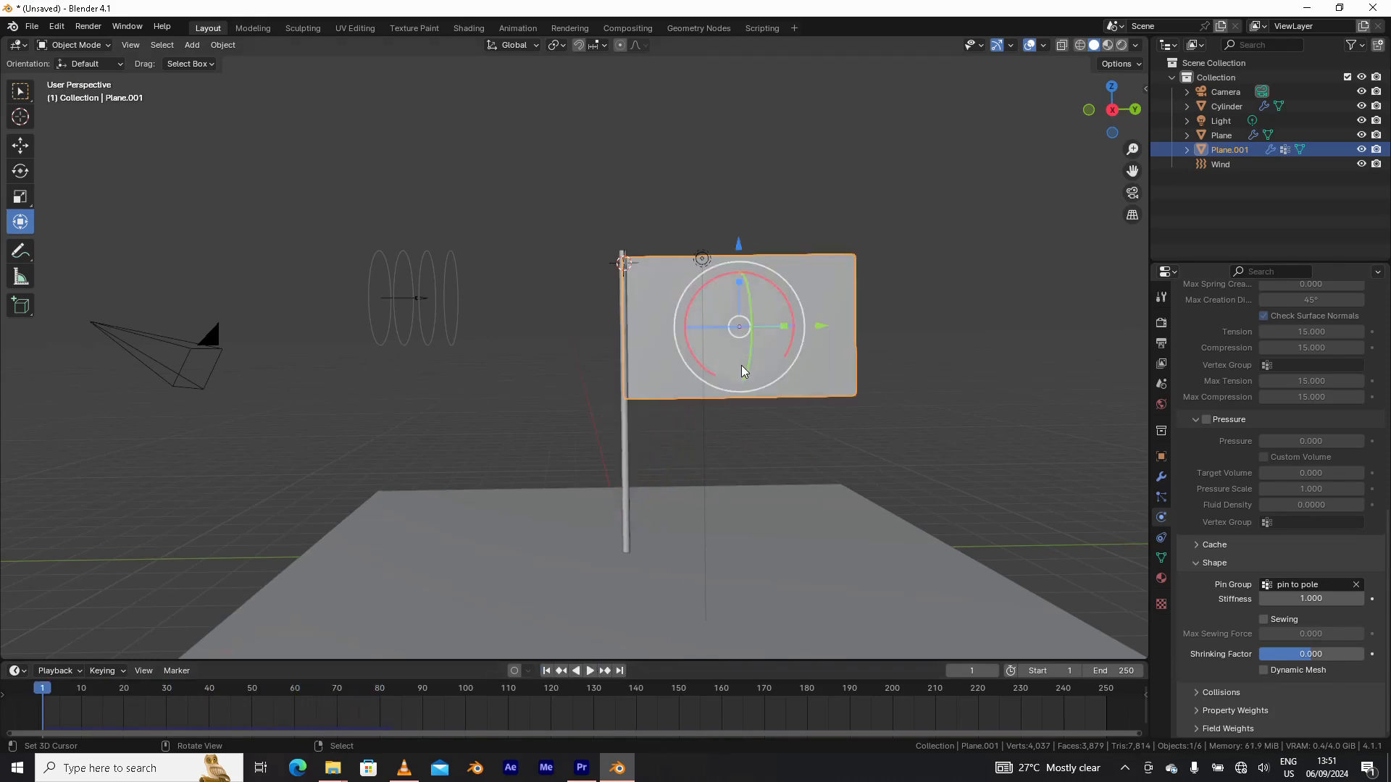
- Set the flag's cloth vertex mass to 0.05 kg, play the simulation to test it in the wind, and rewind to frame 1
{"action": "left_click", "coordinate": [442, 255]}
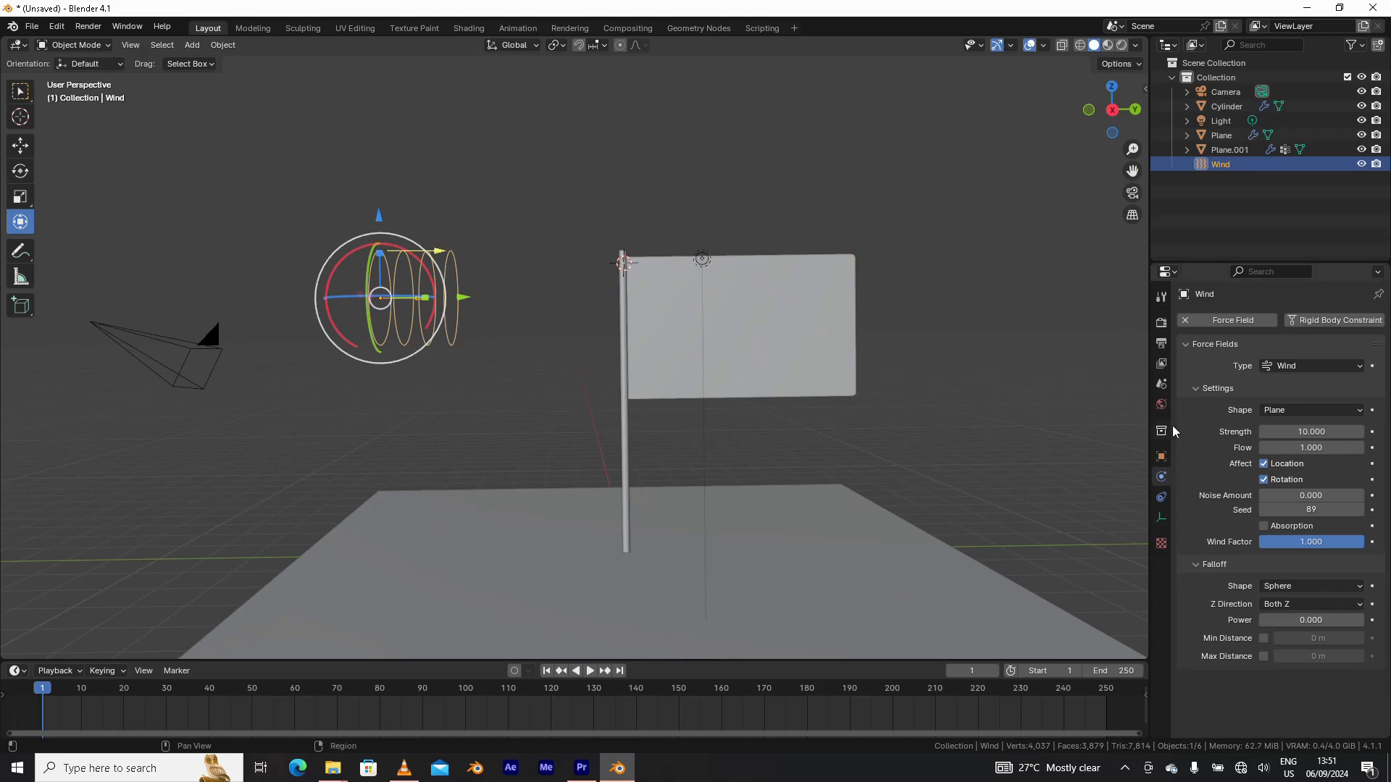
{"action": "left_click", "coordinate": [789, 317]}
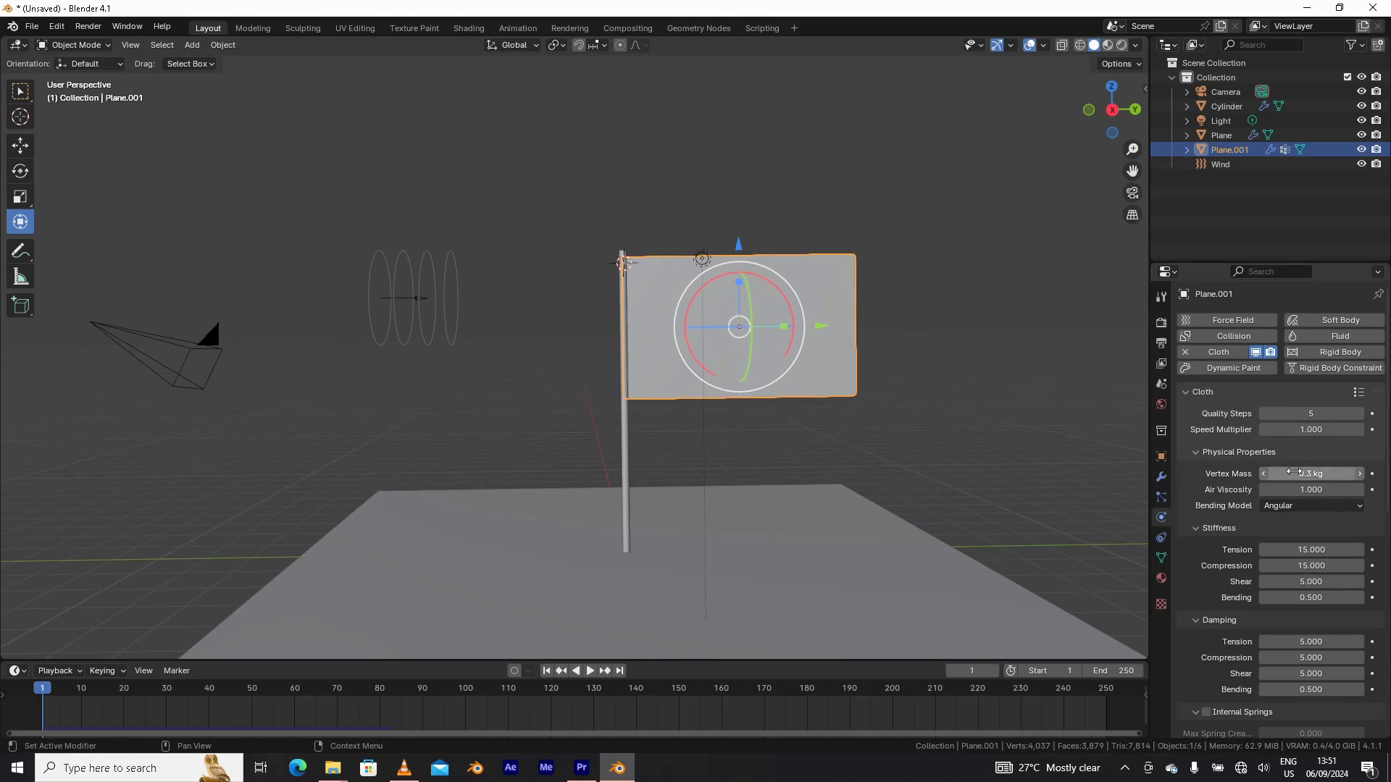
{"action": "left_click", "coordinate": [1322, 474]}
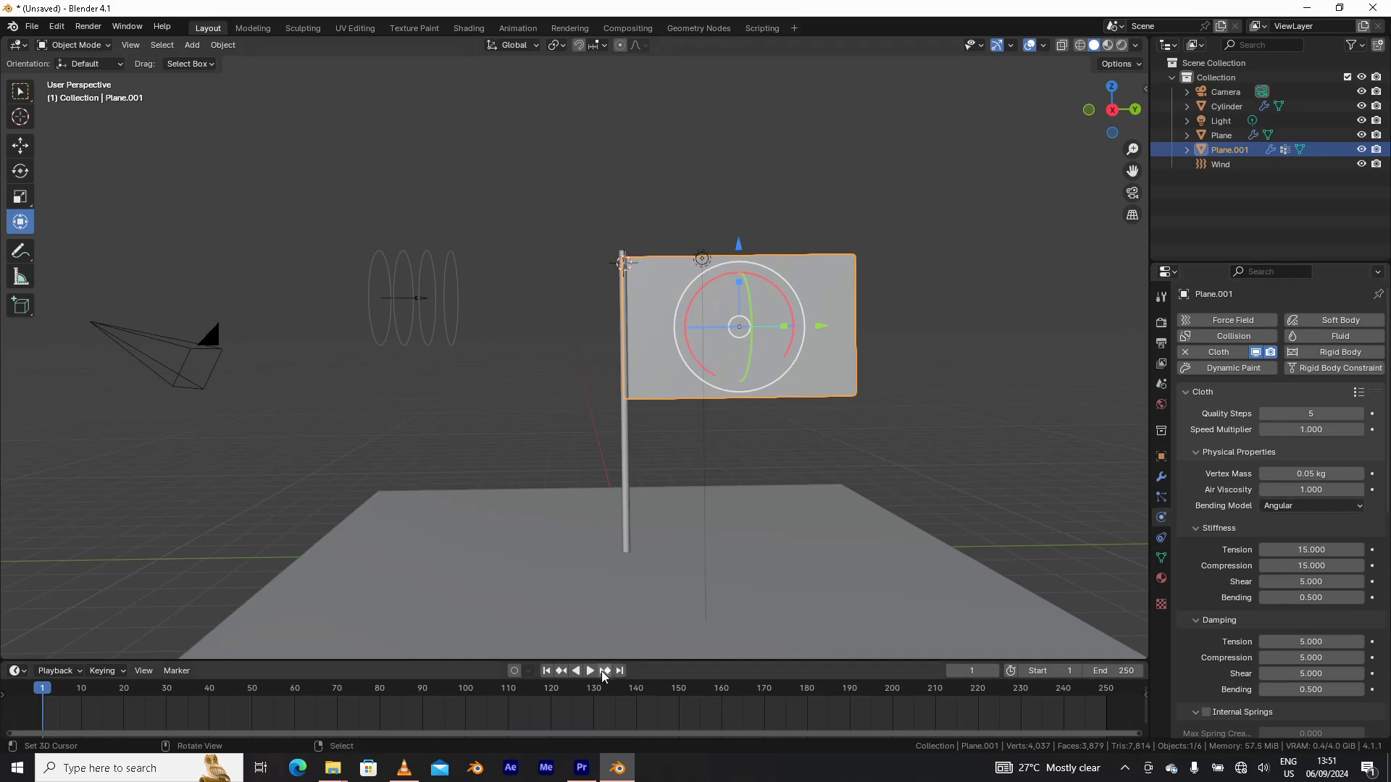
{"action": "left_click", "coordinate": [592, 671]}
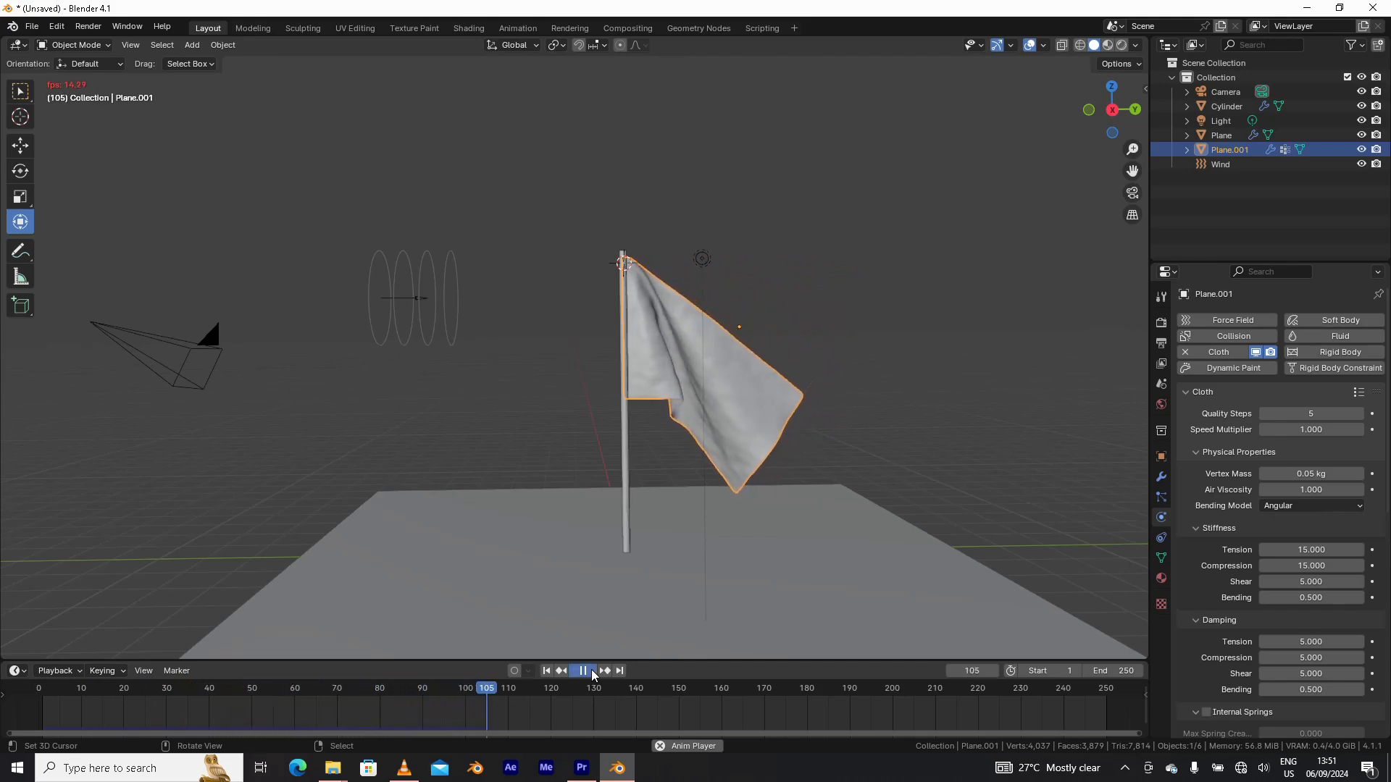
{"action": "left_click", "coordinate": [591, 669]}
{"action": "left_click", "coordinate": [548, 670]}
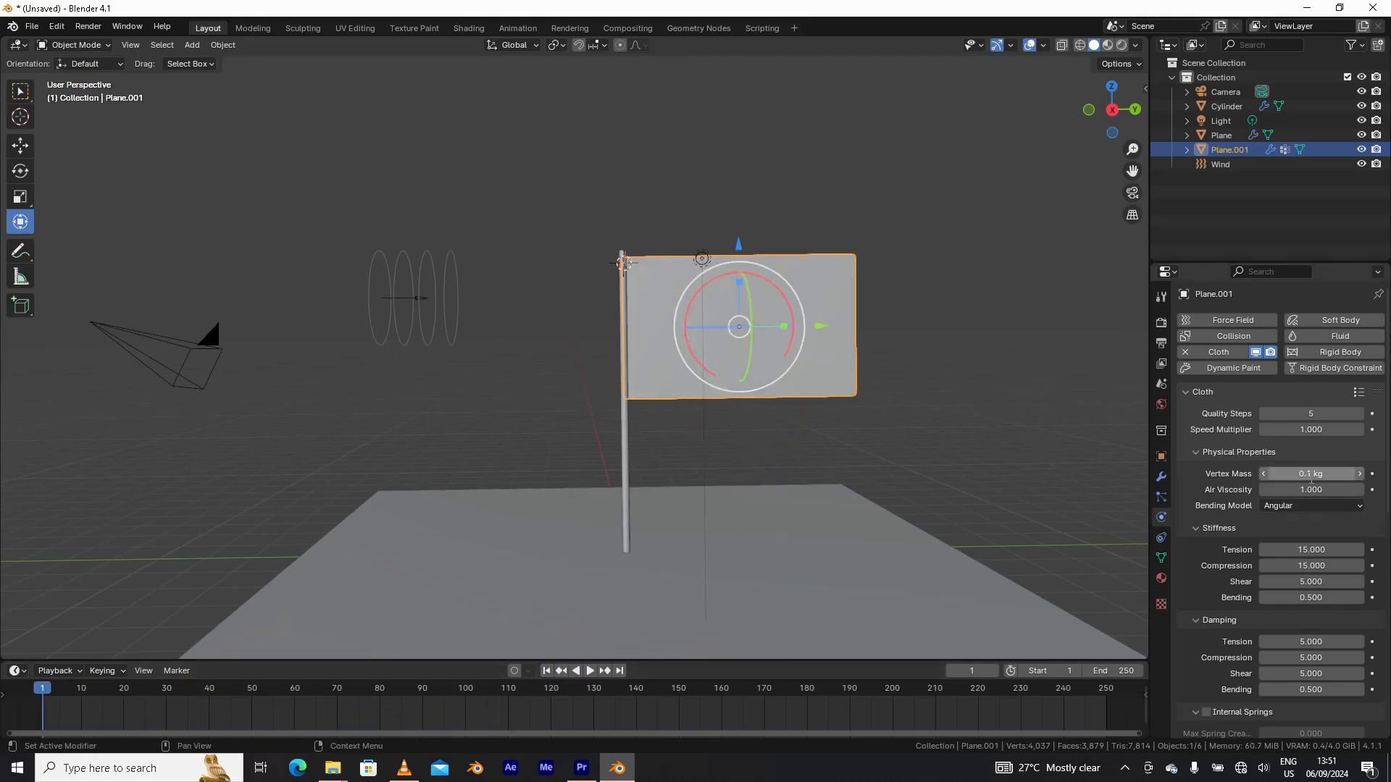
- Play the simulation to check how the flag moves in the wind, stop playback, and rewind to frame 1
{"action": "left_click", "coordinate": [591, 670]}
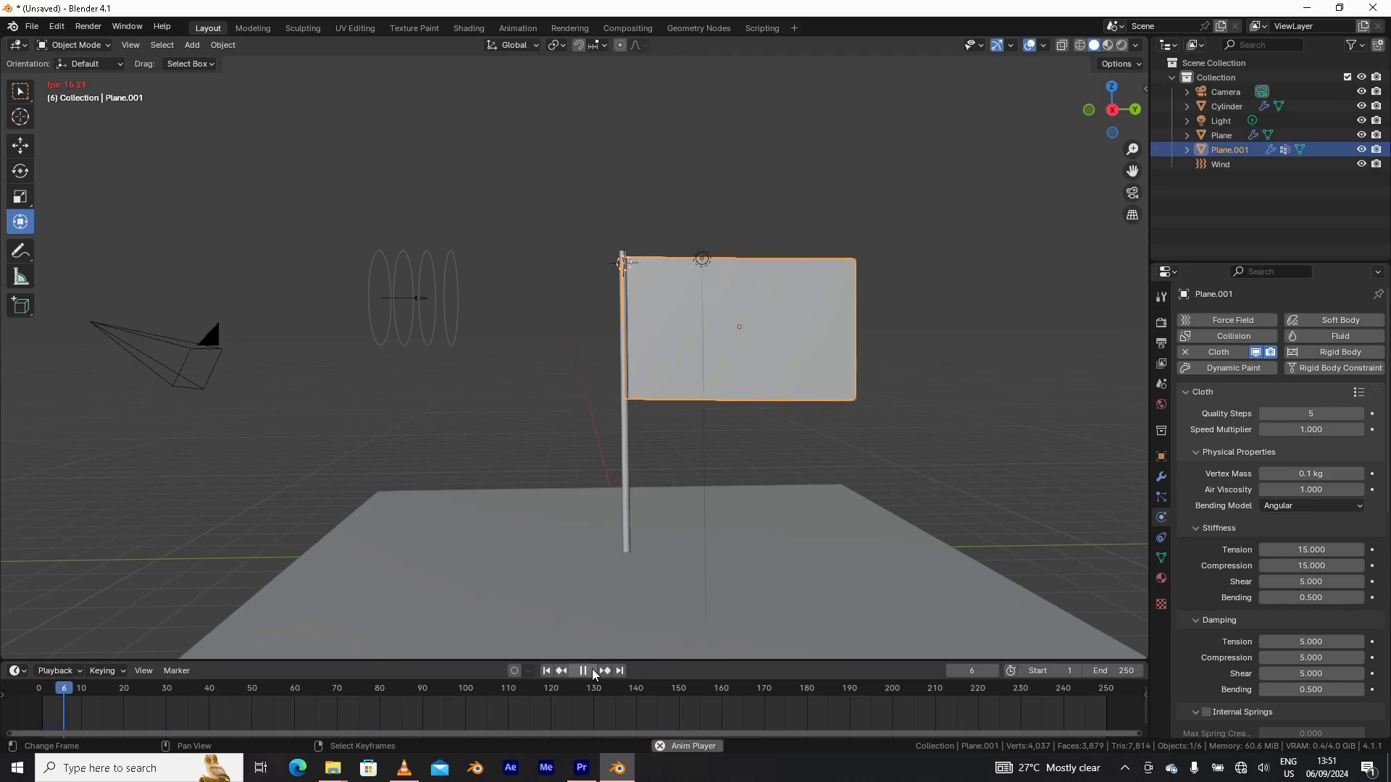
{"action": "left_click", "coordinate": [590, 671]}
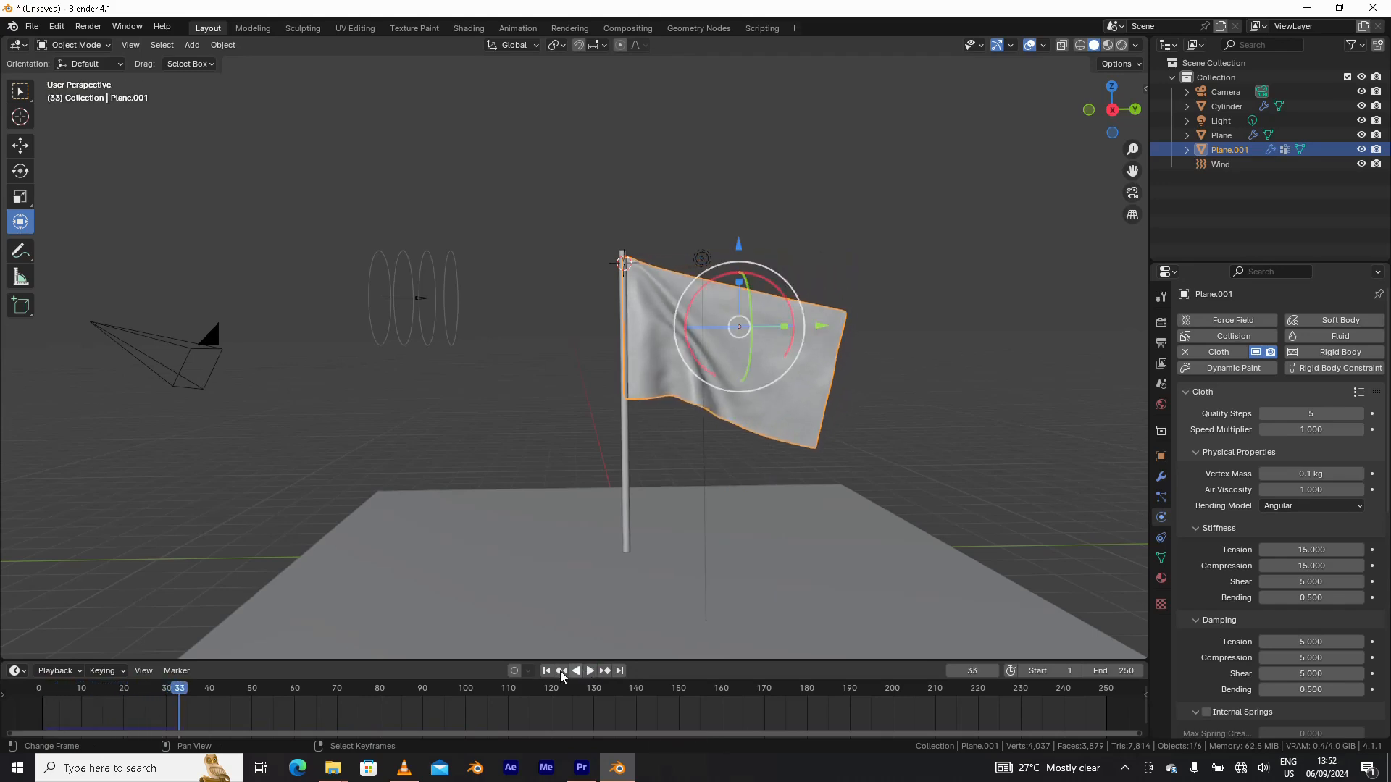
{"action": "left_click", "coordinate": [551, 671]}
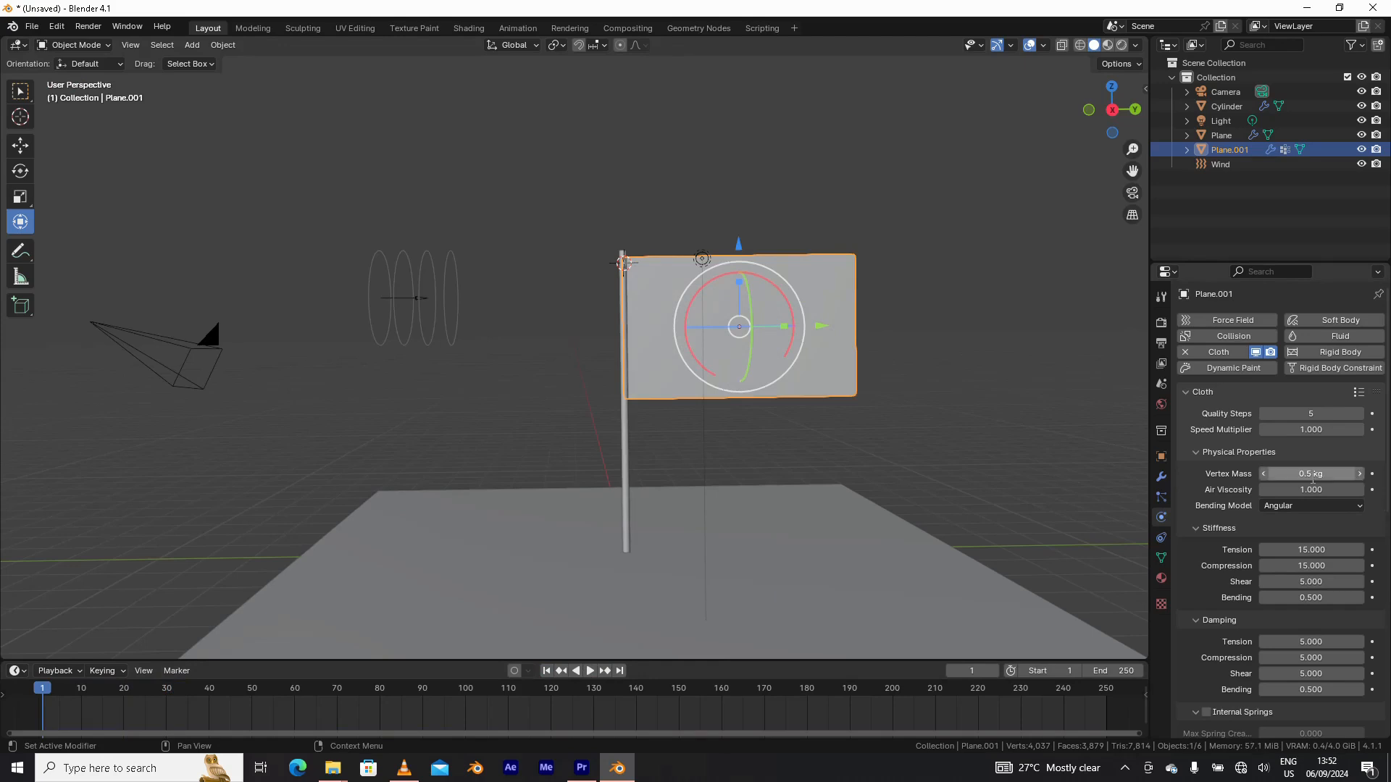
- Set the wind's strength to 100, play the simulation to test it on the flag, and rewind to frame 1
{"action": "left_click", "coordinate": [450, 249]}
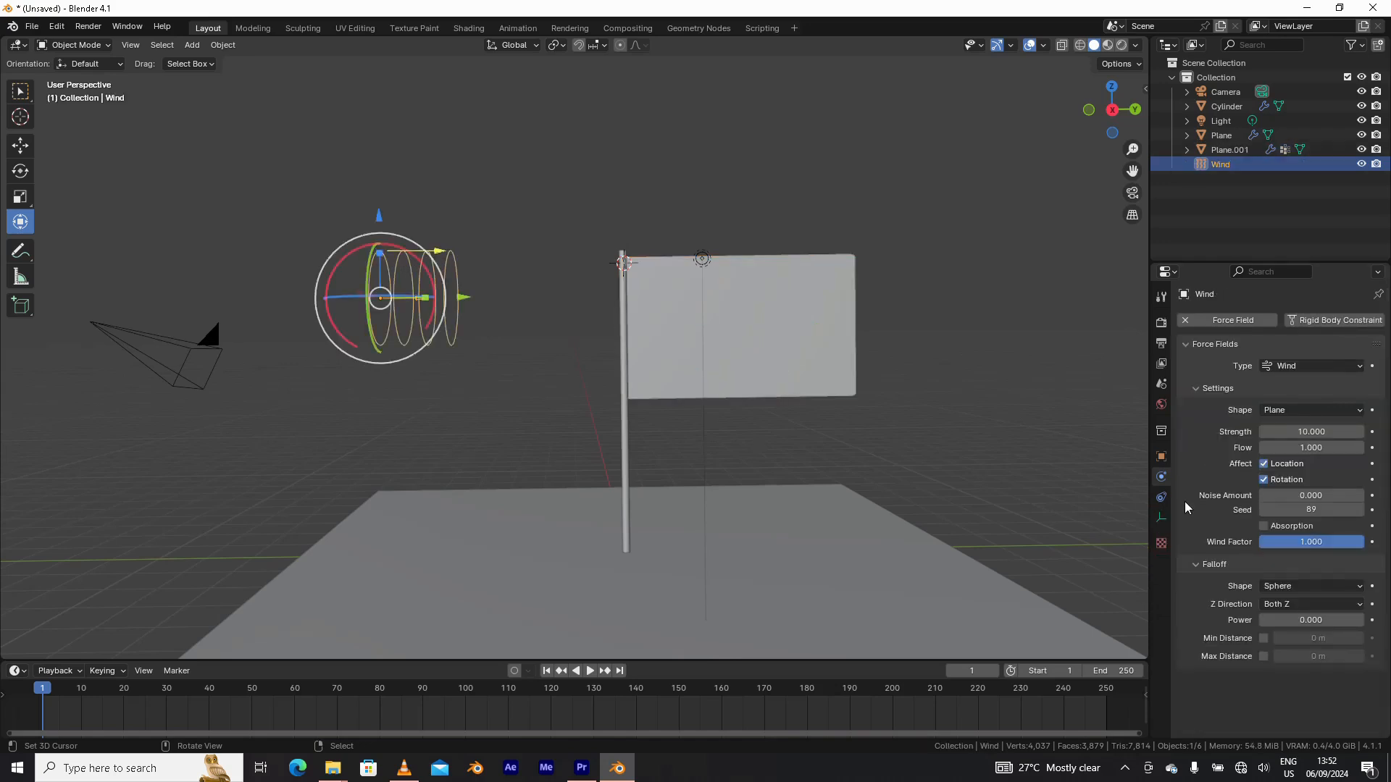
{"action": "left_click", "coordinate": [1303, 425]}
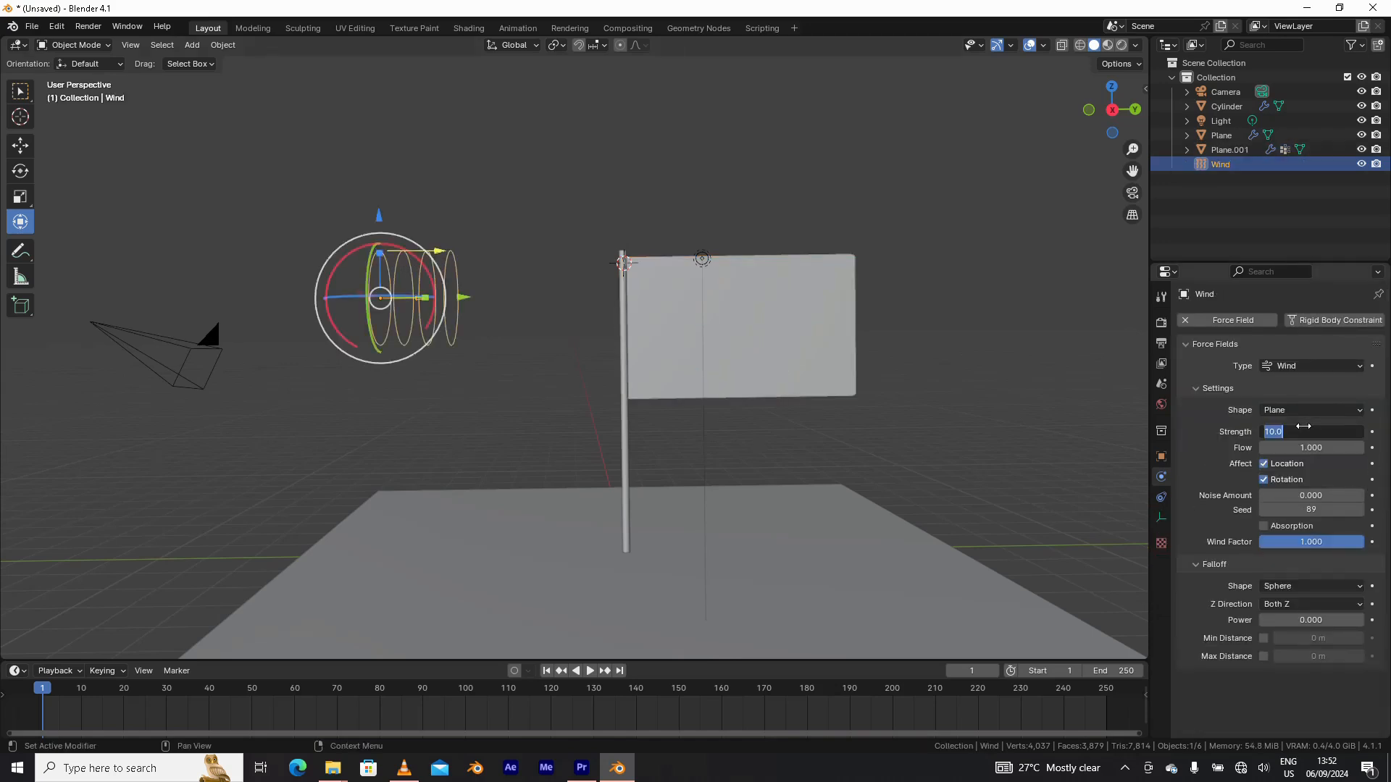
{"action": "type", "text": "100"}
{"action": "key", "text": "Return"}
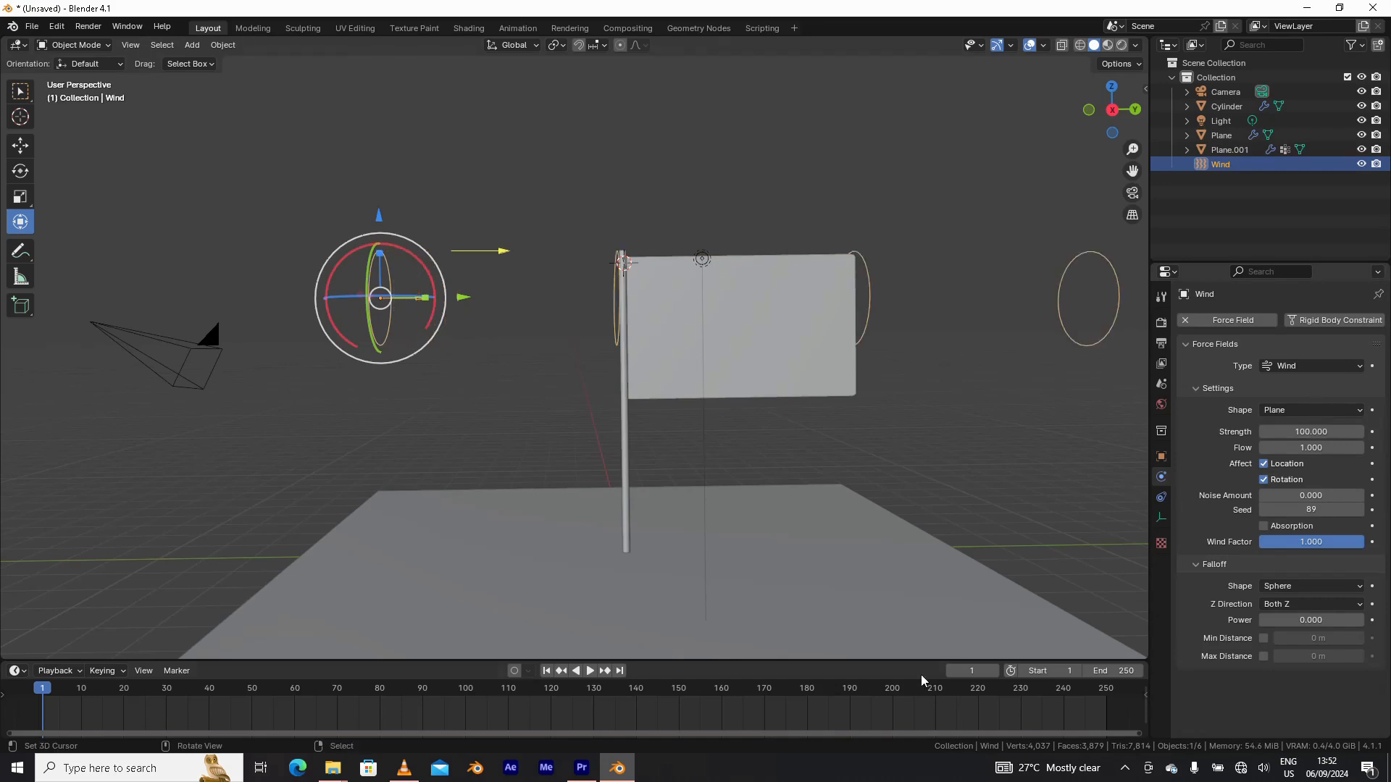
{"action": "left_click", "coordinate": [592, 672]}
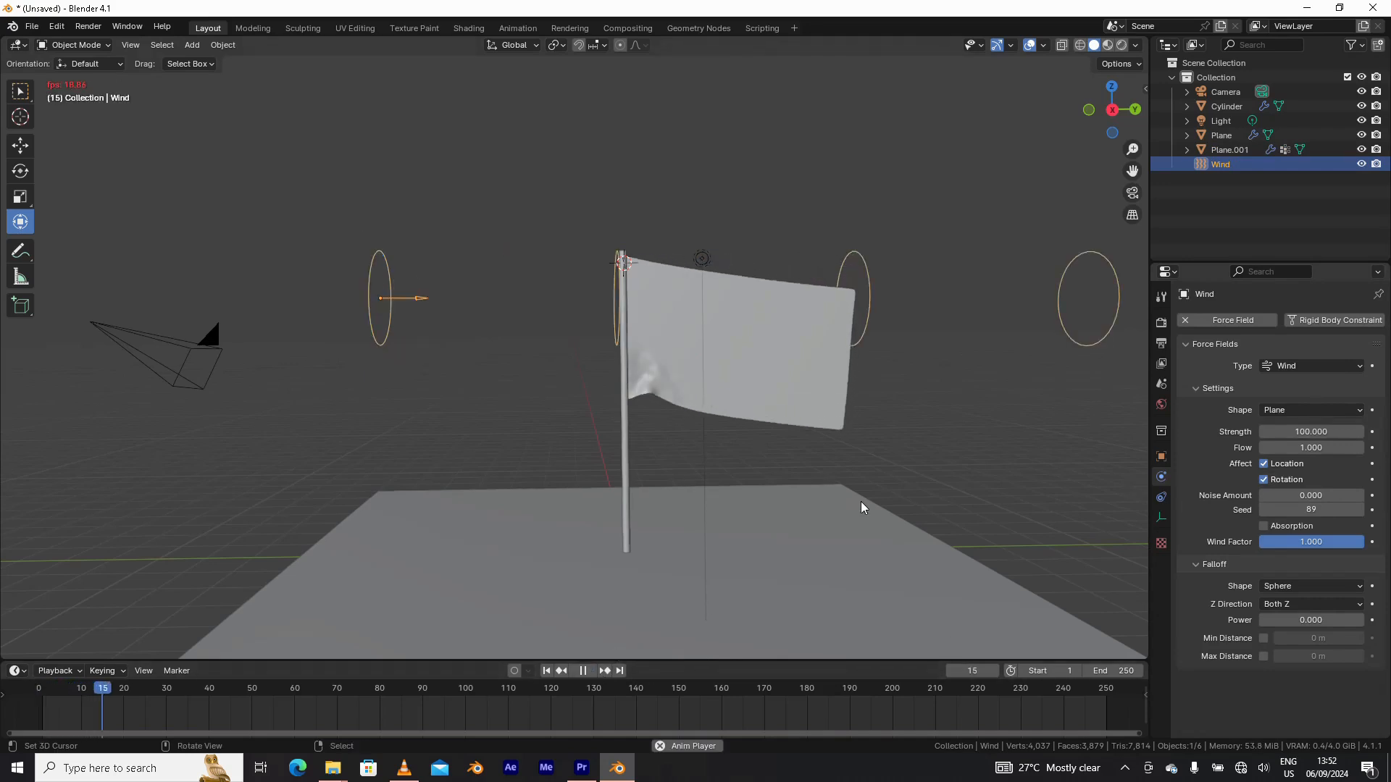
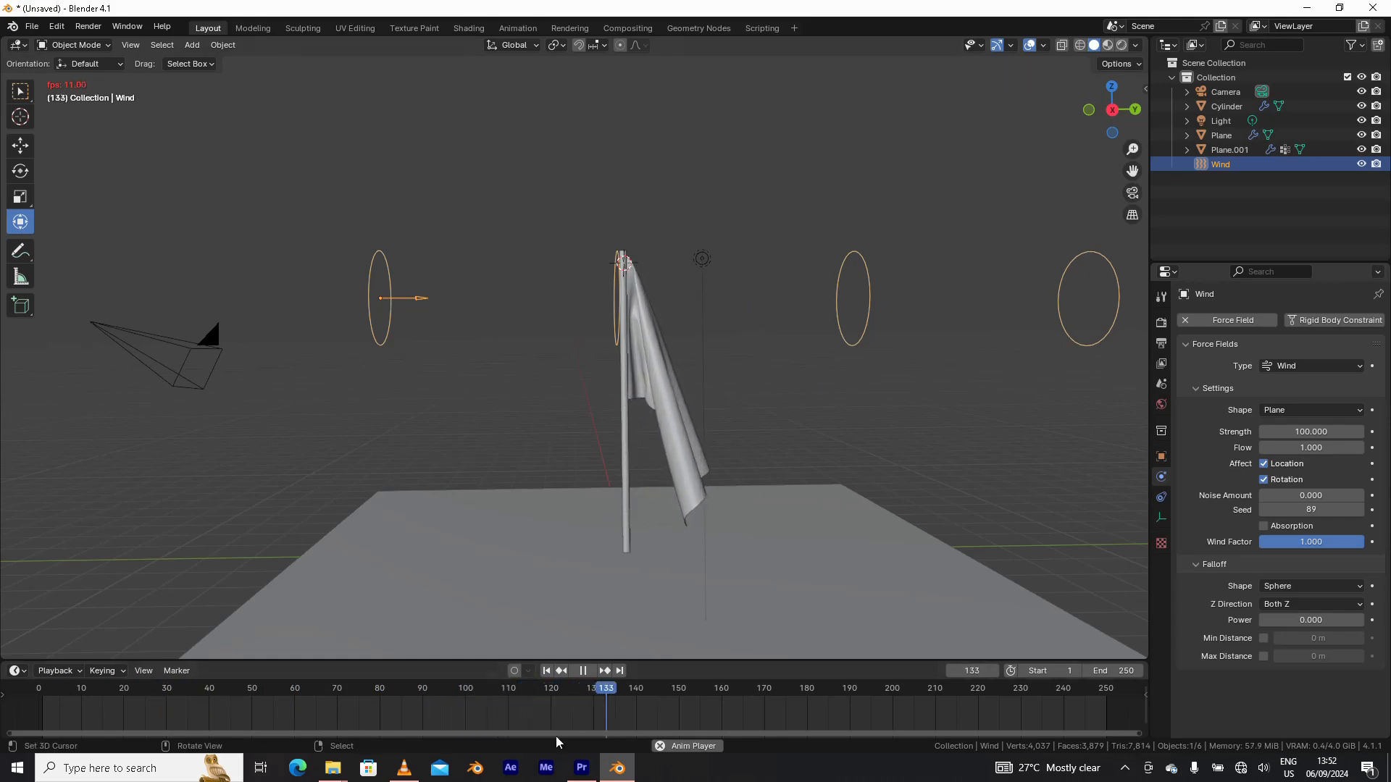
{"action": "left_click", "coordinate": [583, 671]}
{"action": "left_click", "coordinate": [547, 671]}
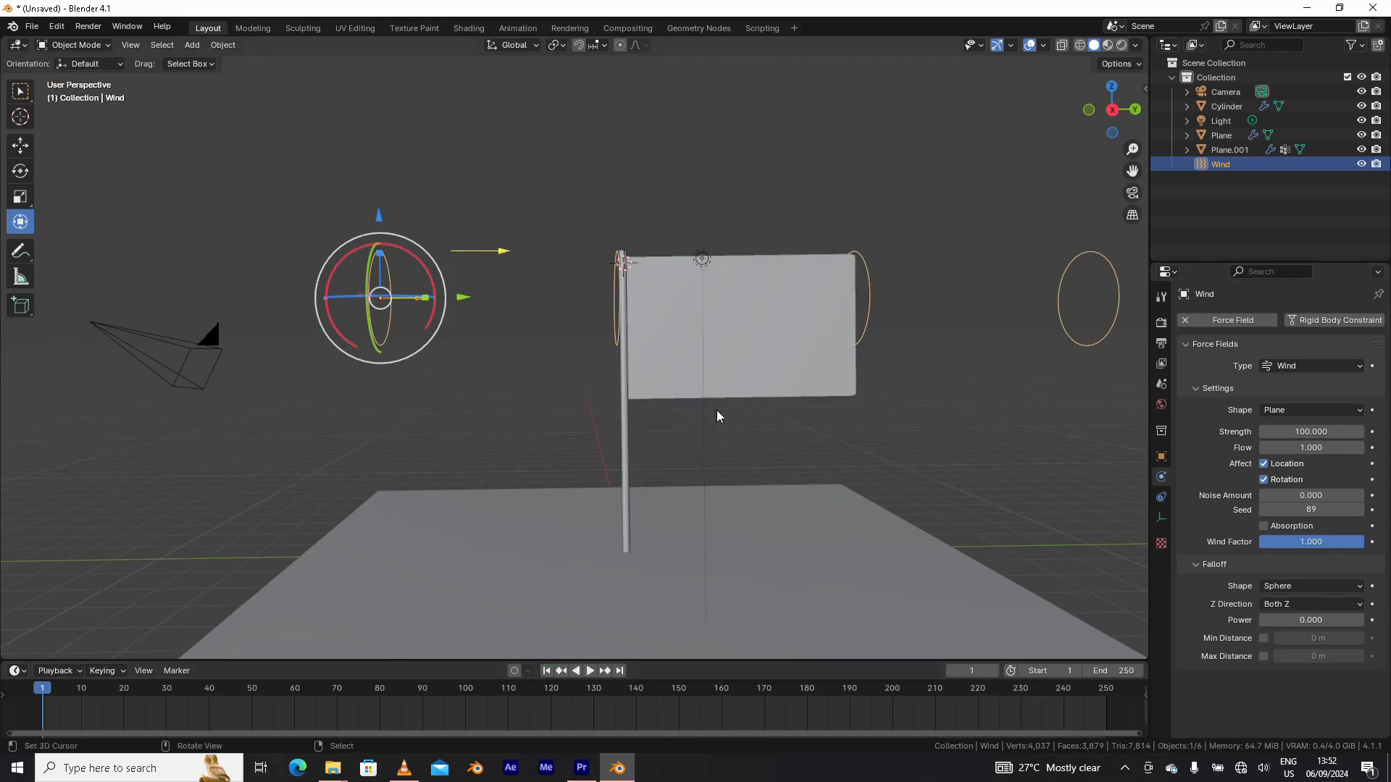
- Set the flag's cloth vertex mass to 0.2 kg, play the simulation to test it, and rewind to frame 1
{"action": "left_click", "coordinate": [802, 376]}
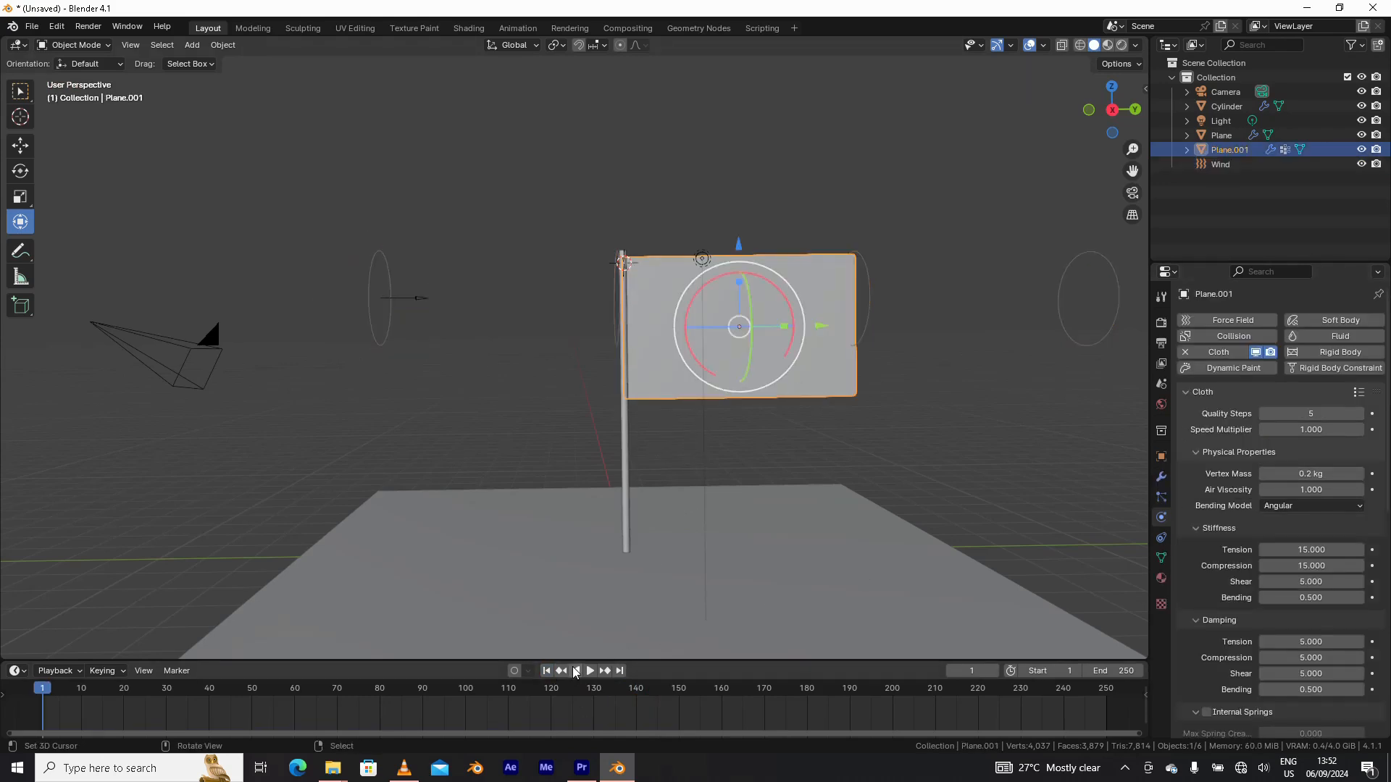
{"action": "left_click", "coordinate": [590, 671]}
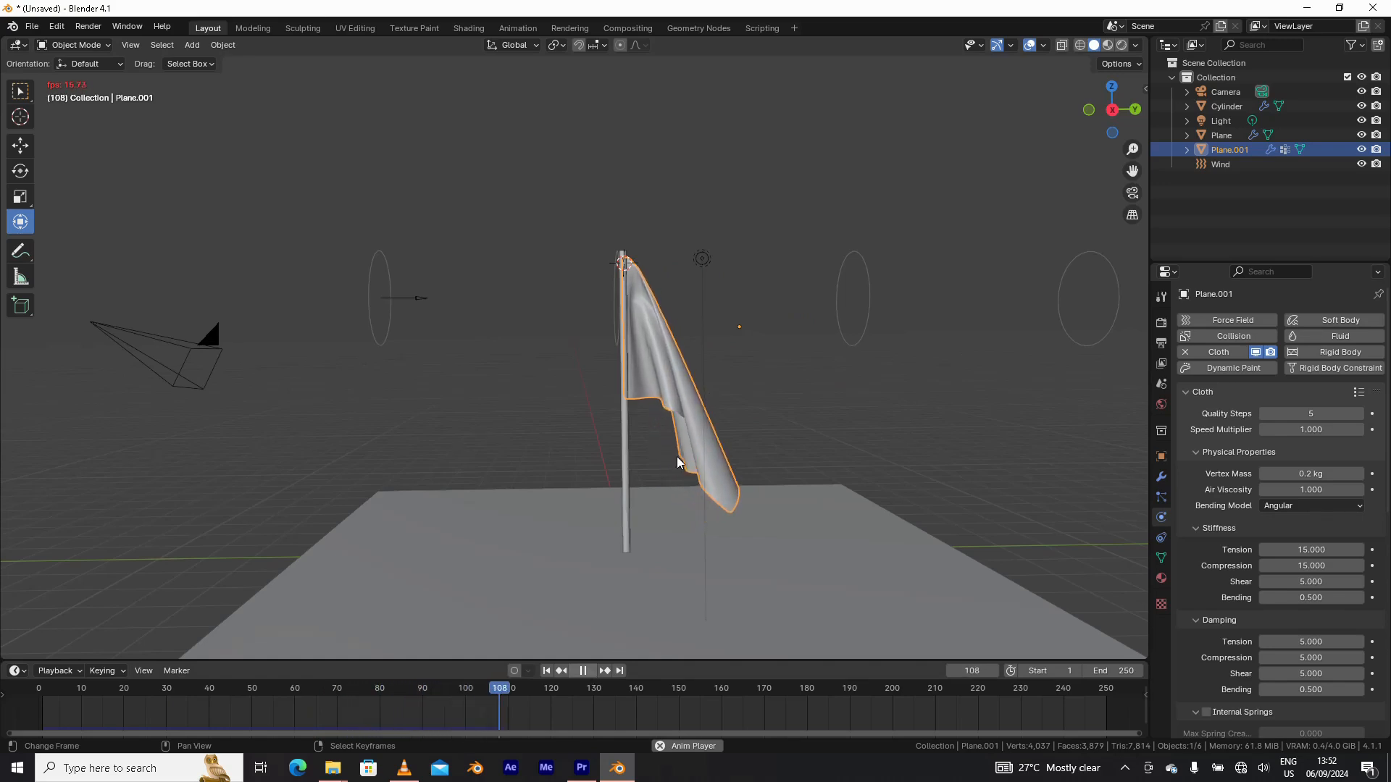
{"action": "left_click", "coordinate": [586, 671]}
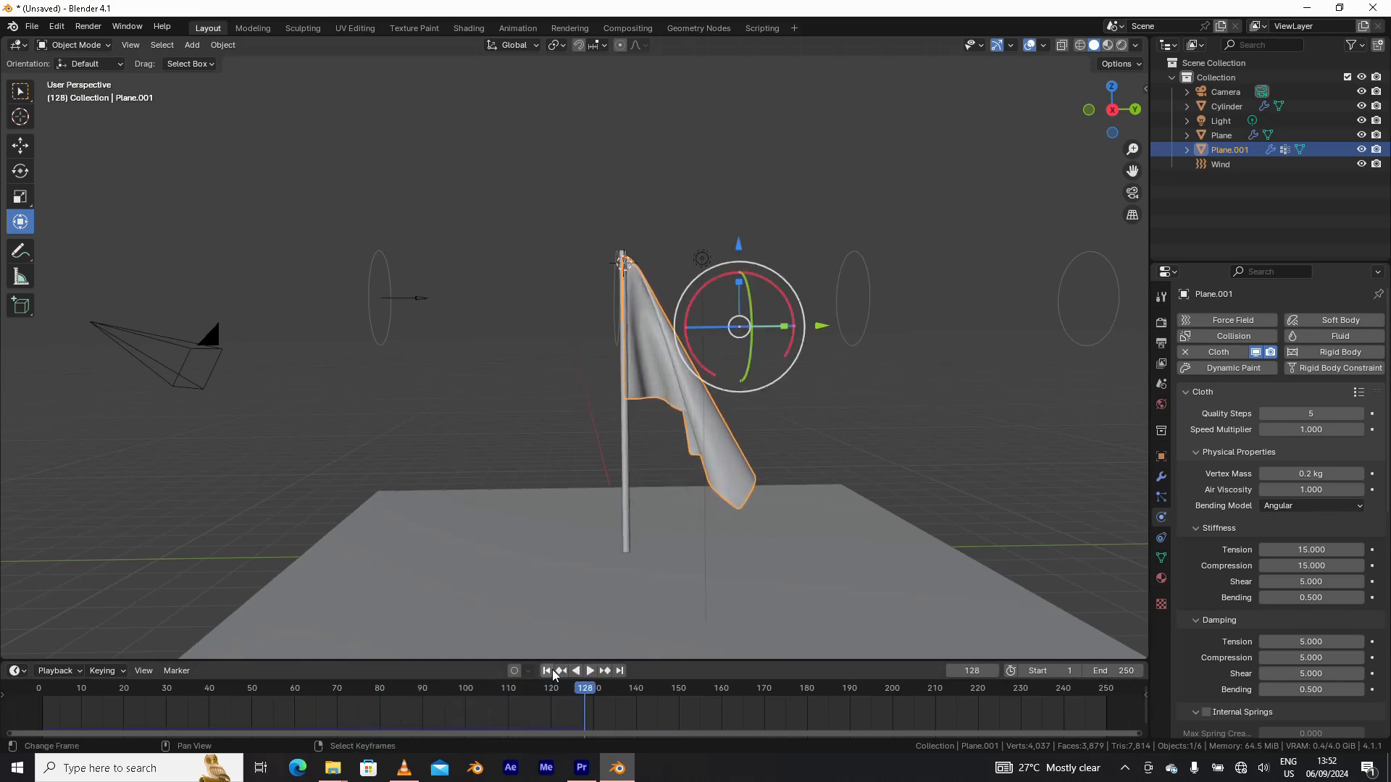
{"action": "key", "text": "shift+Left"}
- Set the wind's strength to 500 and play the simulation to inspect the waving flag
{"action": "left_click", "coordinate": [378, 260]}
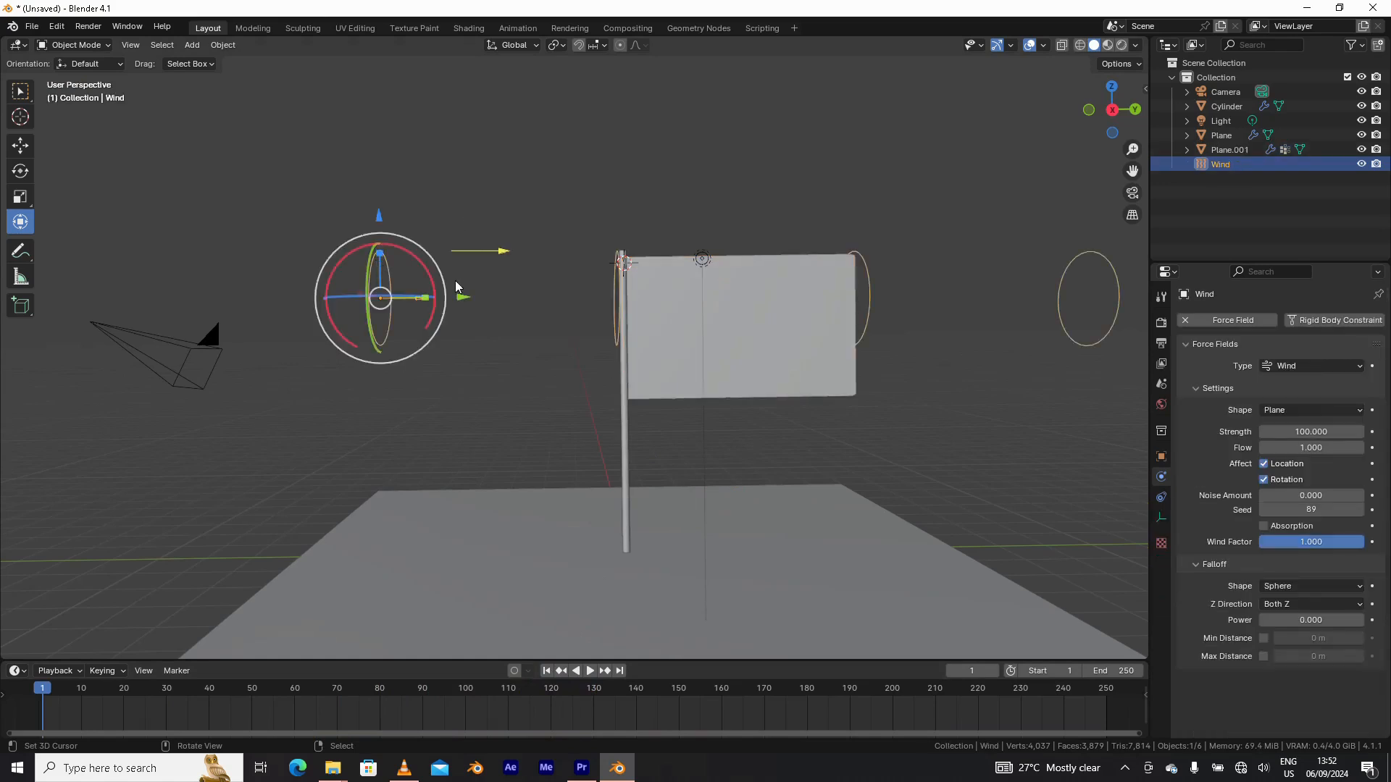
{"action": "left_click", "coordinate": [1309, 432]}
{"action": "type", "text": "50"}
{"action": "key", "text": "Return"}
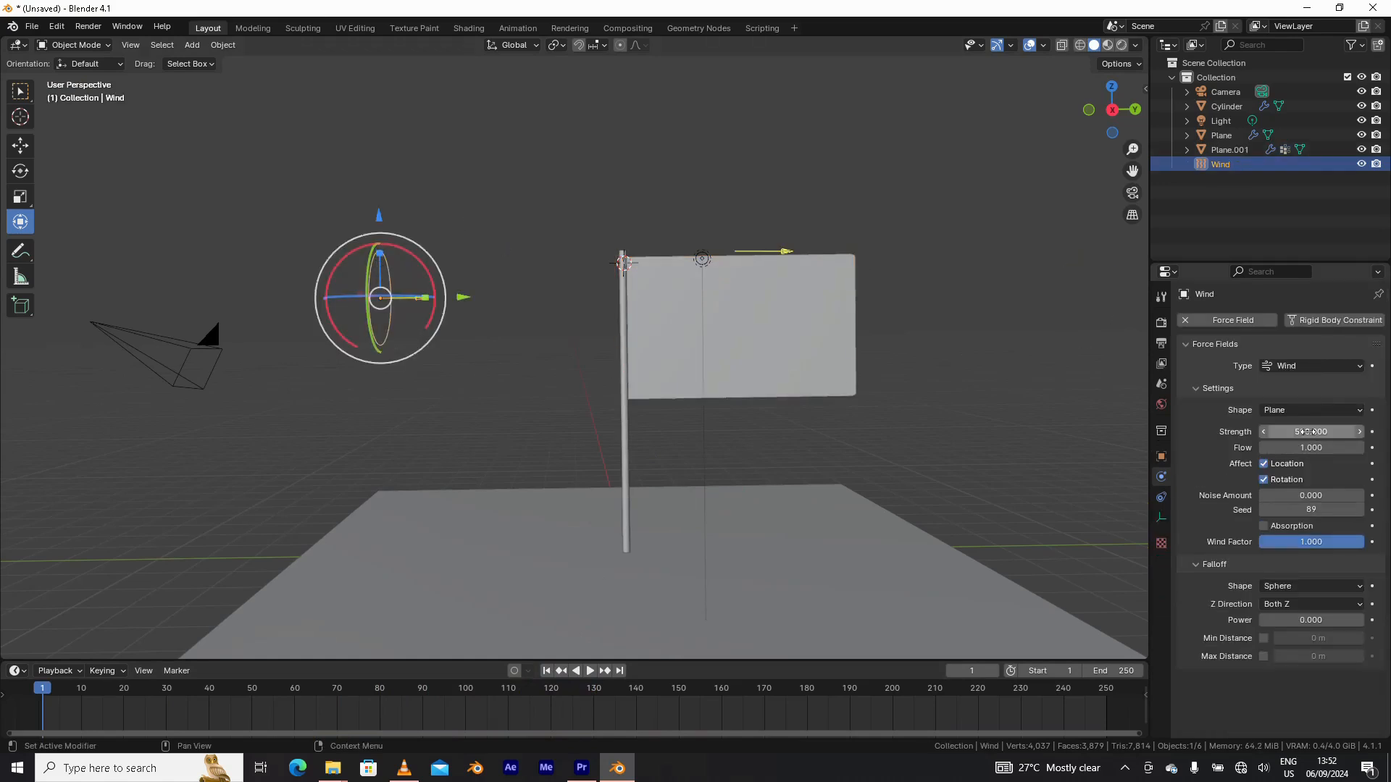
{"action": "left_click", "coordinate": [592, 671]}
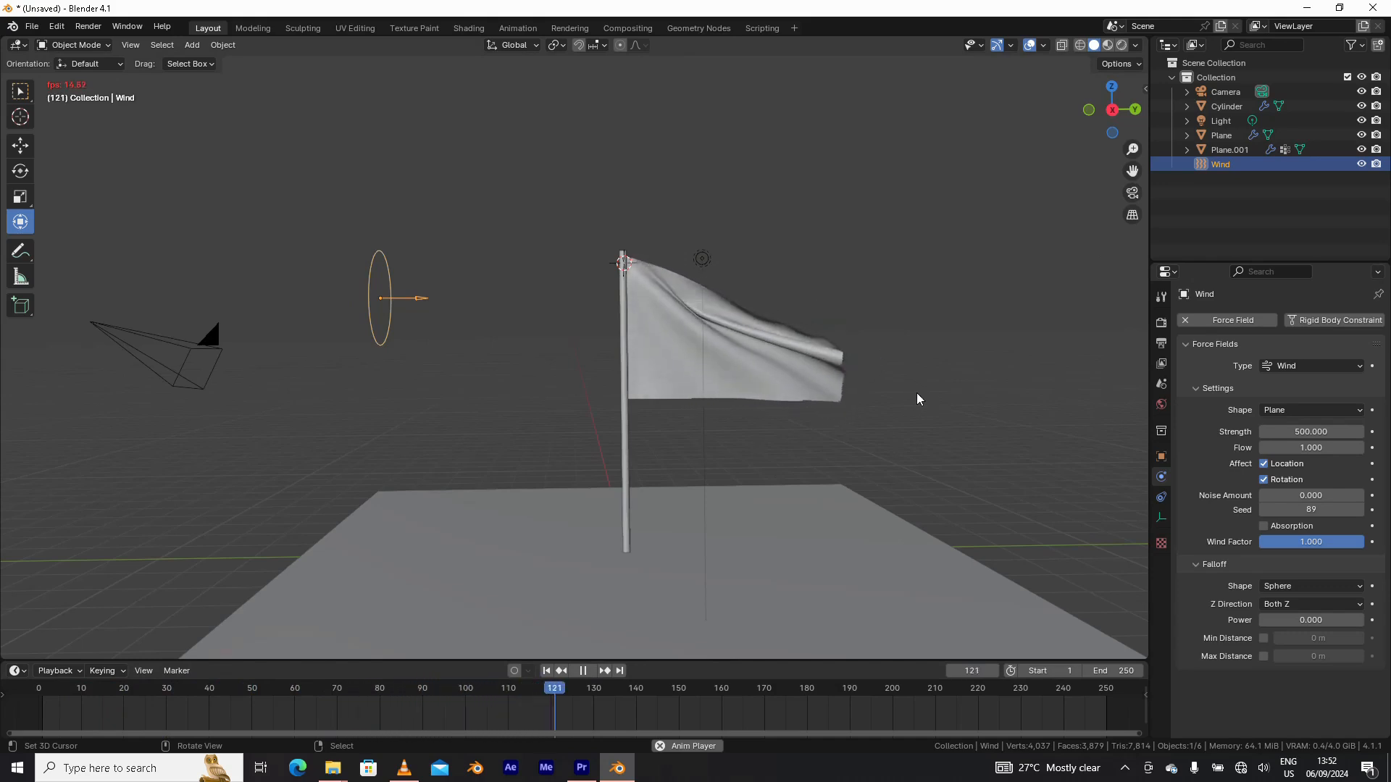
{"action": "middle_click_drag", "start_coordinate": [916, 395], "coordinate": [884, 392]}
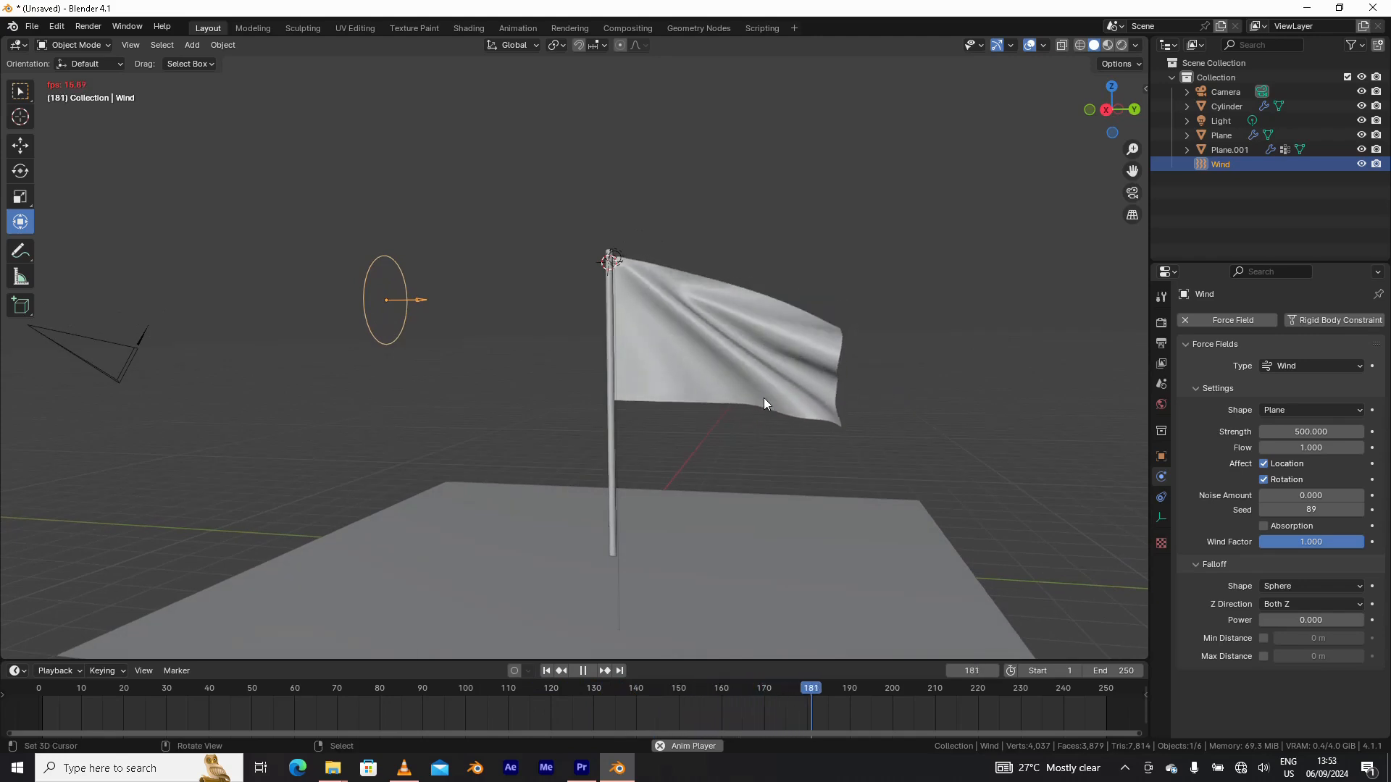
{"action": "middle_click_drag", "start_coordinate": [765, 400], "coordinate": [812, 404]}
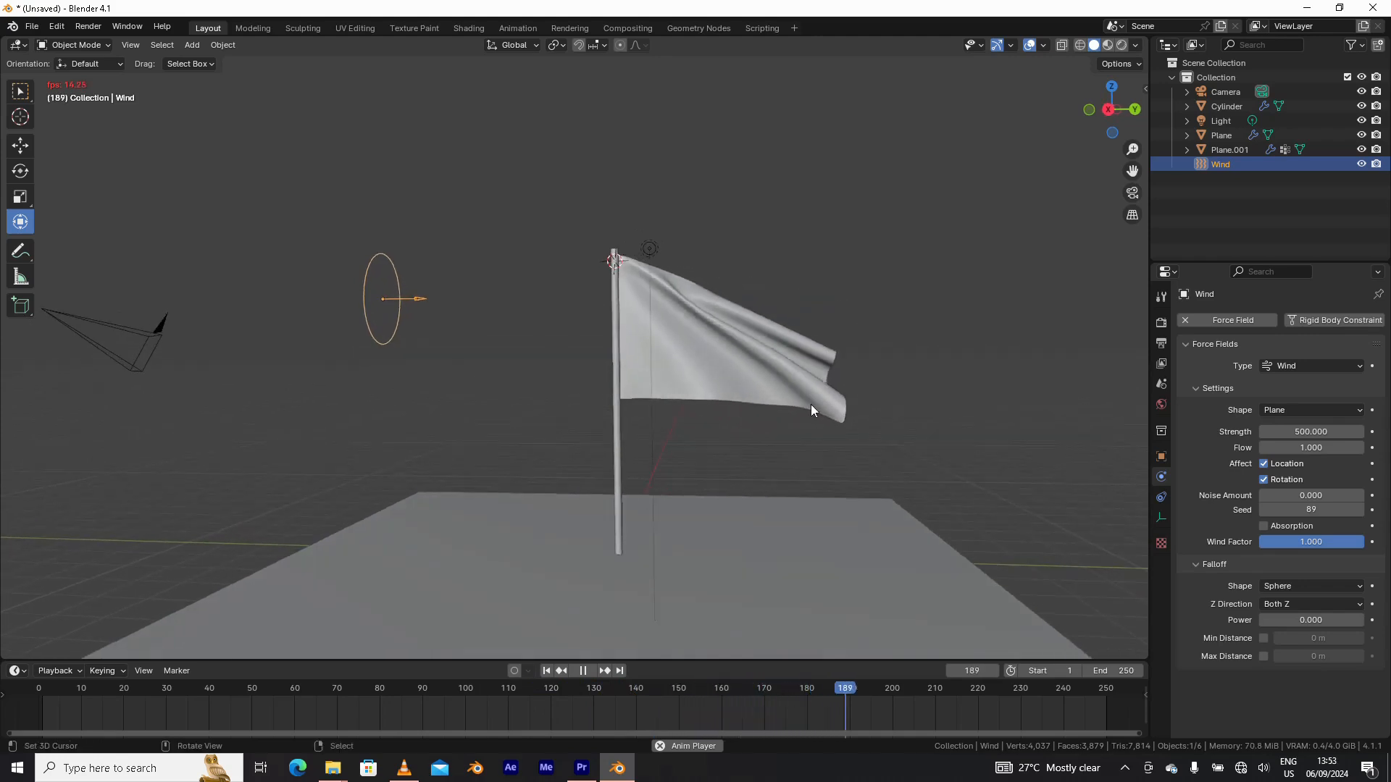
- Raise the wind's strength to 700 while the simulation keeps playing
{"action": "left_click", "coordinate": [1304, 431]}
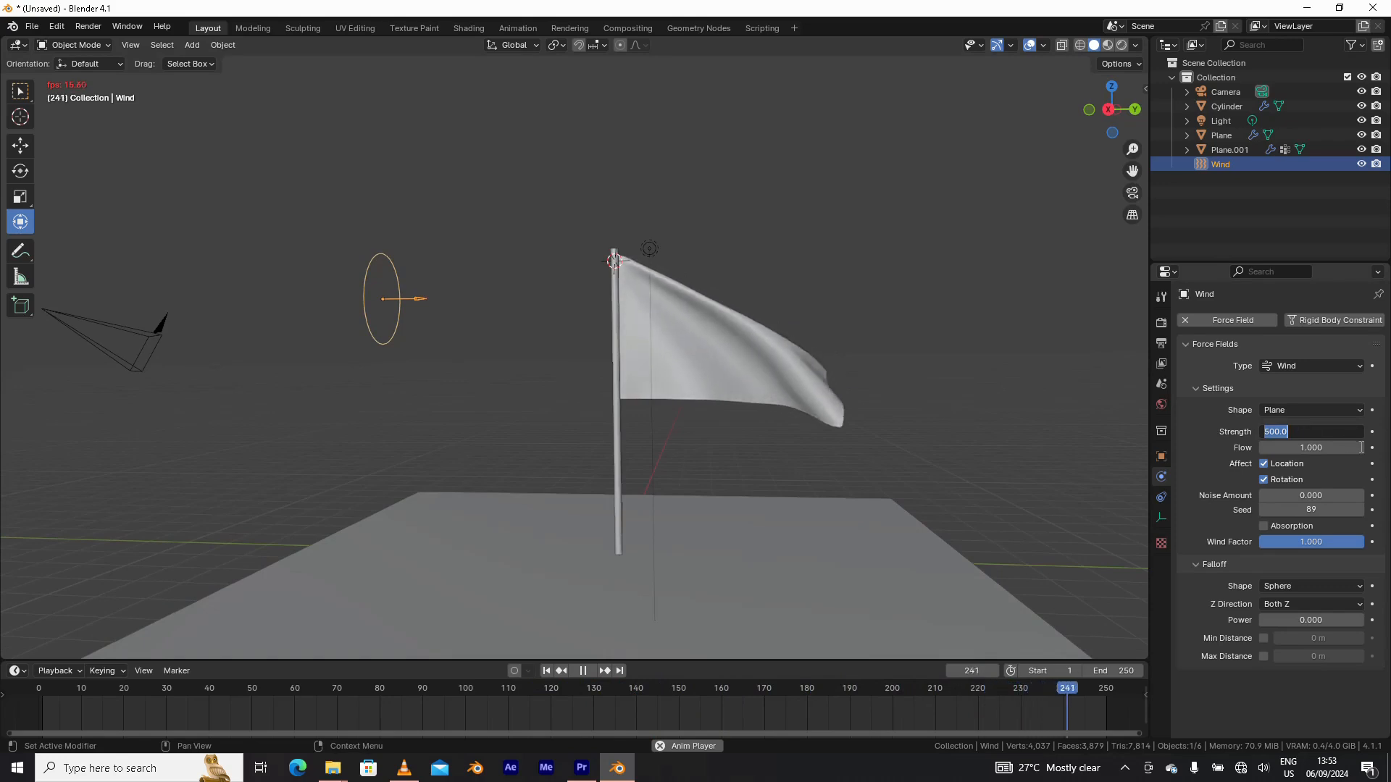
{"action": "type", "text": "700"}
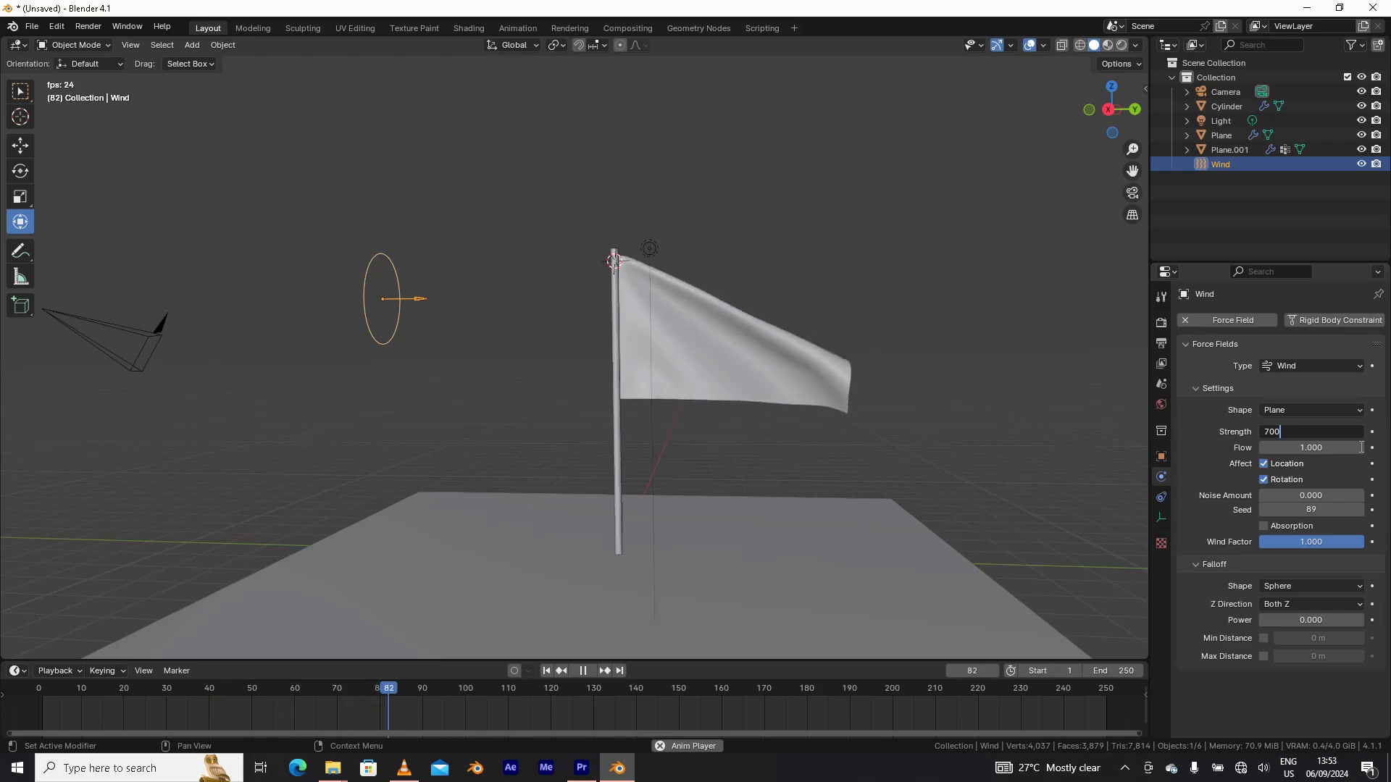
{"action": "key", "text": "Return"}
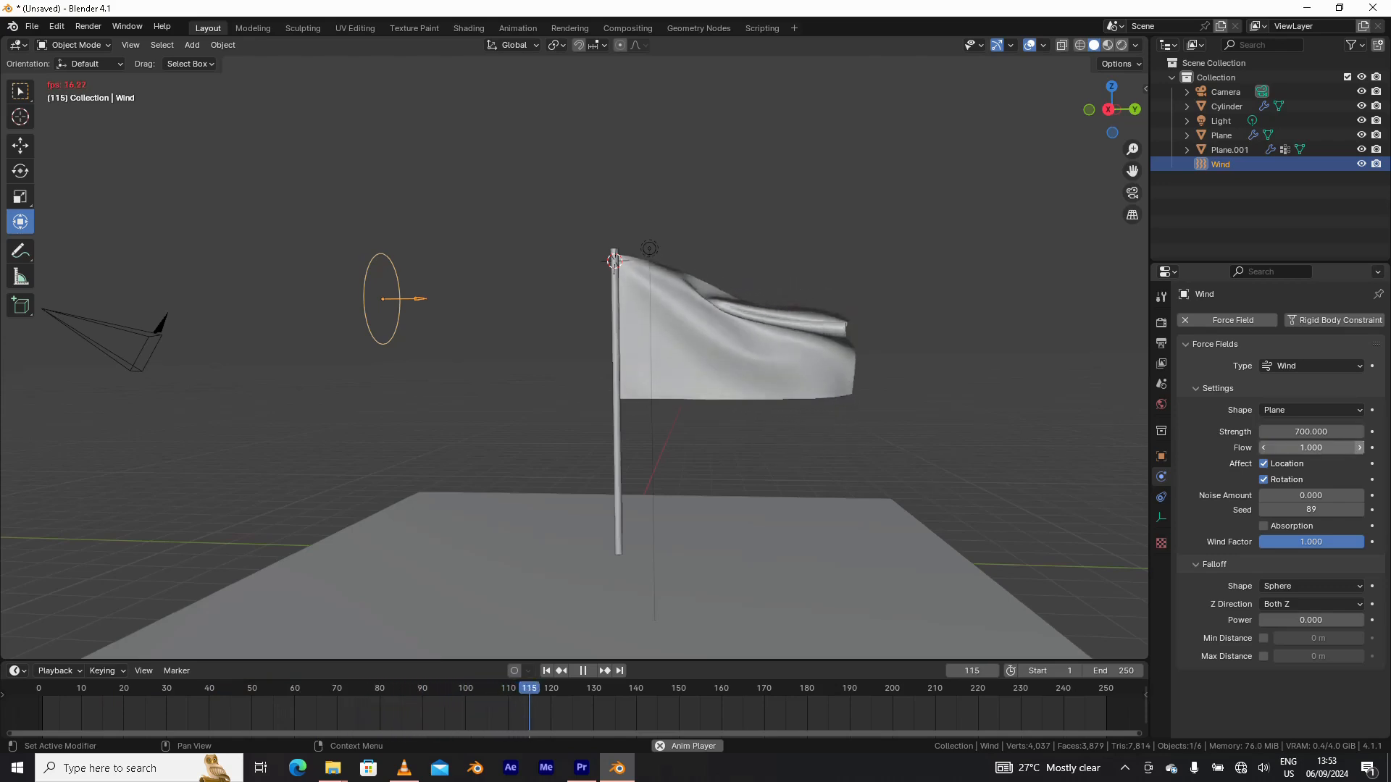
- Set the wind's strength to 1000, inspect the waving flag from several angles, stop playback, and rewind to frame 1
{"action": "left_click", "coordinate": [1303, 431]}
{"action": "type", "text": "1000"}
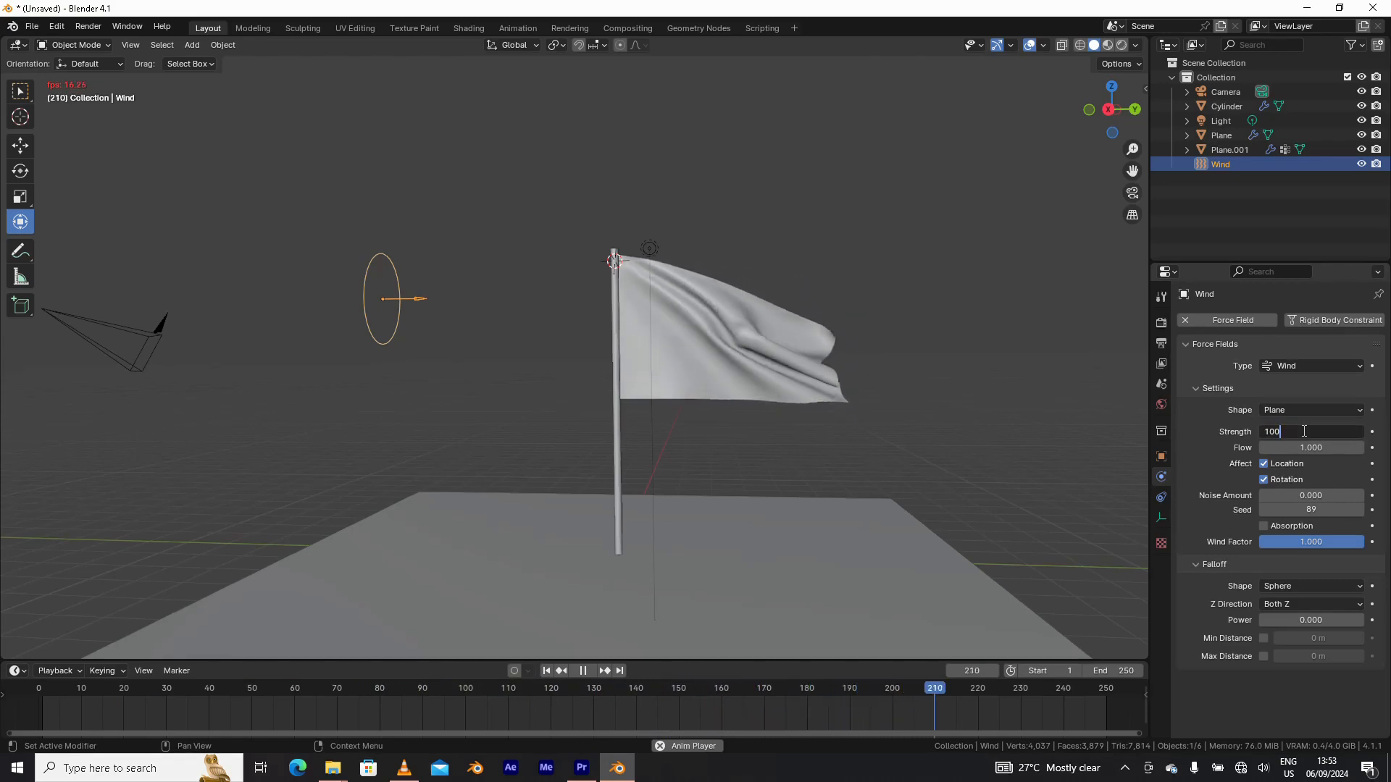
{"action": "key", "text": "Return"}
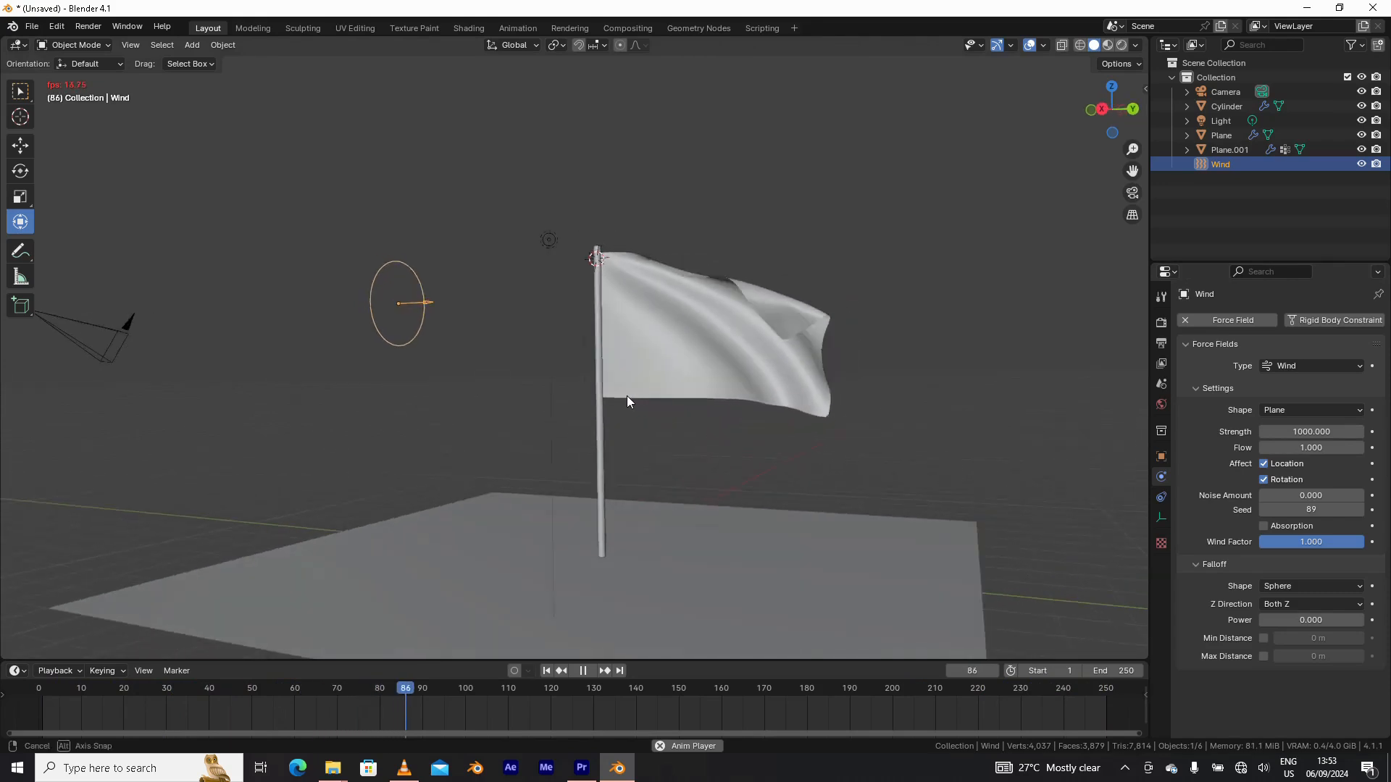
{"action": "scroll", "coordinate": [640, 410], "scroll_direction": "down", "scroll_amount": 4}
{"action": "middle_click_drag", "start_coordinate": [659, 415], "coordinate": [754, 440]}
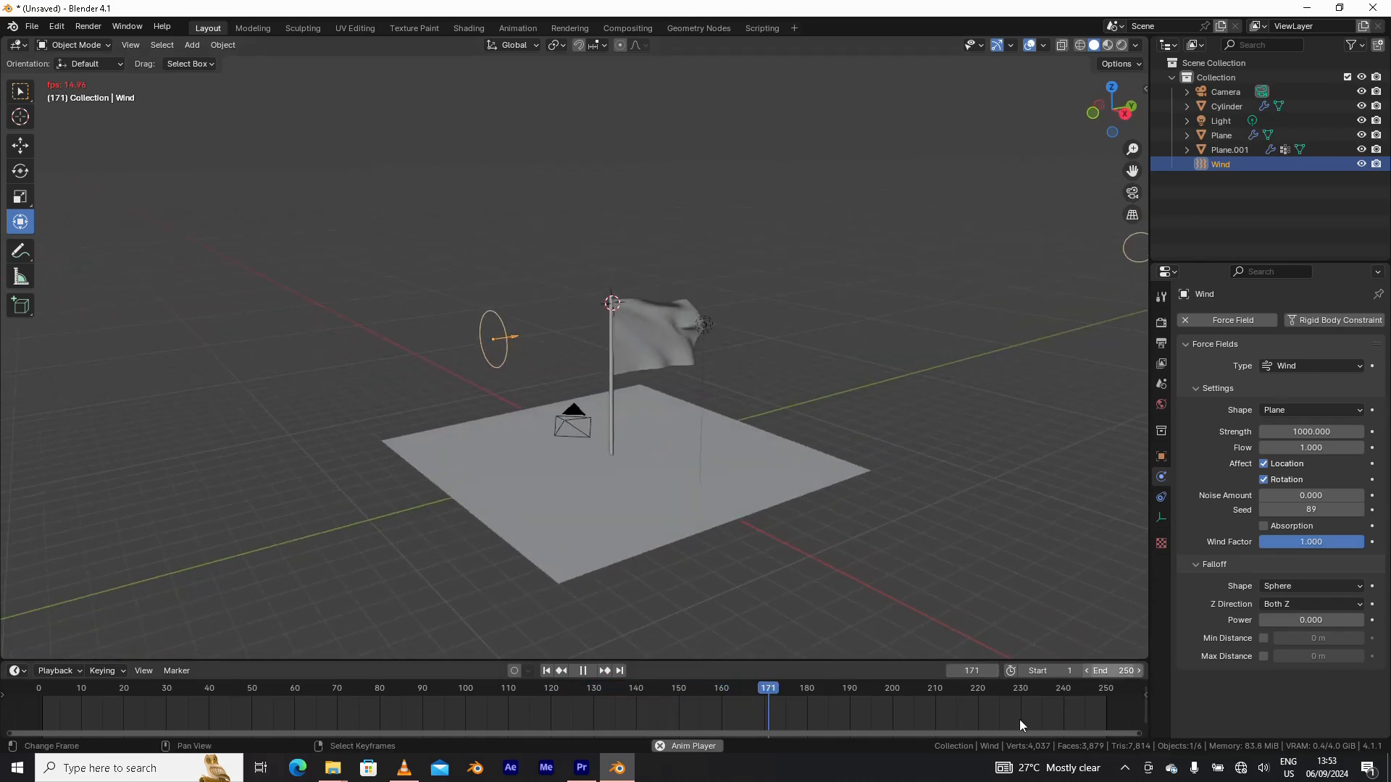
{"action": "scroll", "coordinate": [662, 424], "scroll_direction": "up", "scroll_amount": 3}
{"action": "middle_click_drag", "start_coordinate": [677, 417], "coordinate": [595, 404]}
{"action": "scroll", "coordinate": [595, 404], "scroll_direction": "up", "scroll_amount": 2}
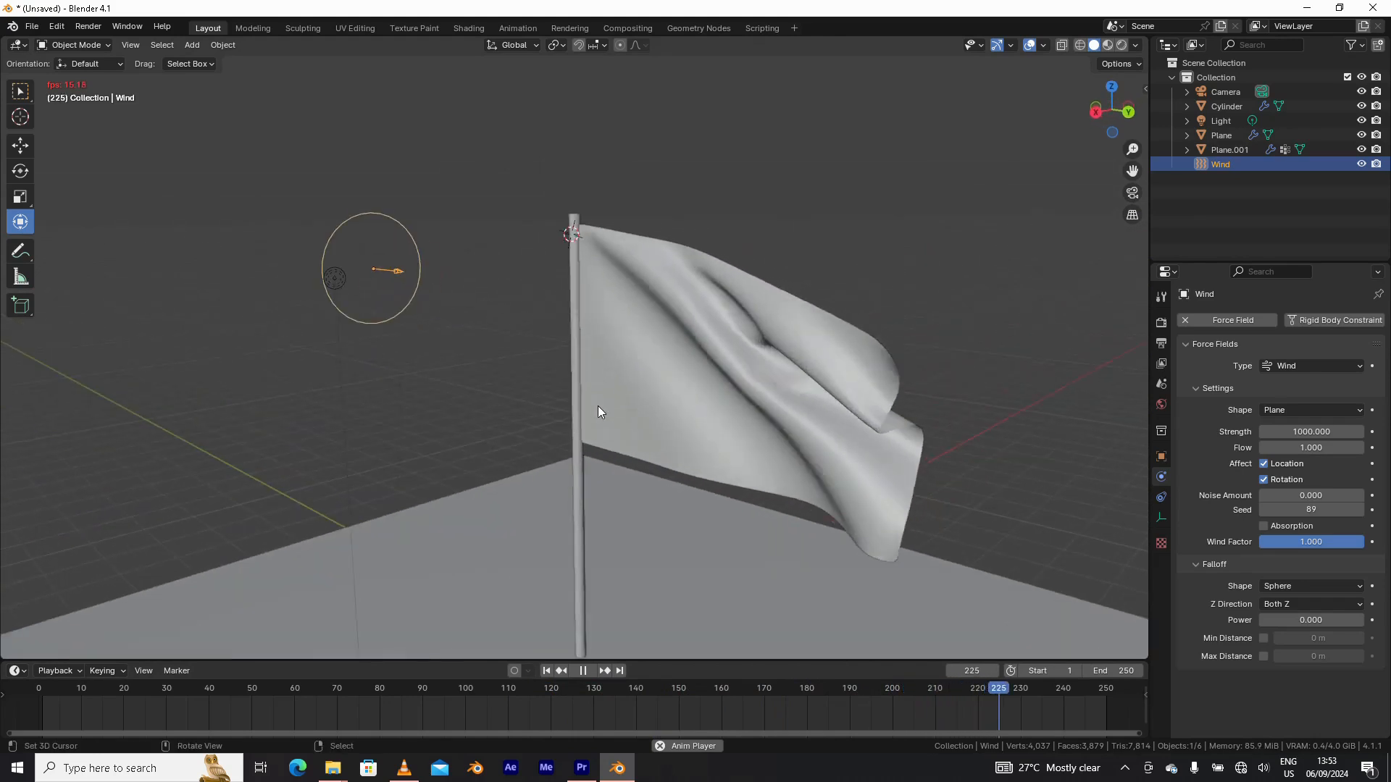
{"action": "left_click", "coordinate": [580, 672]}
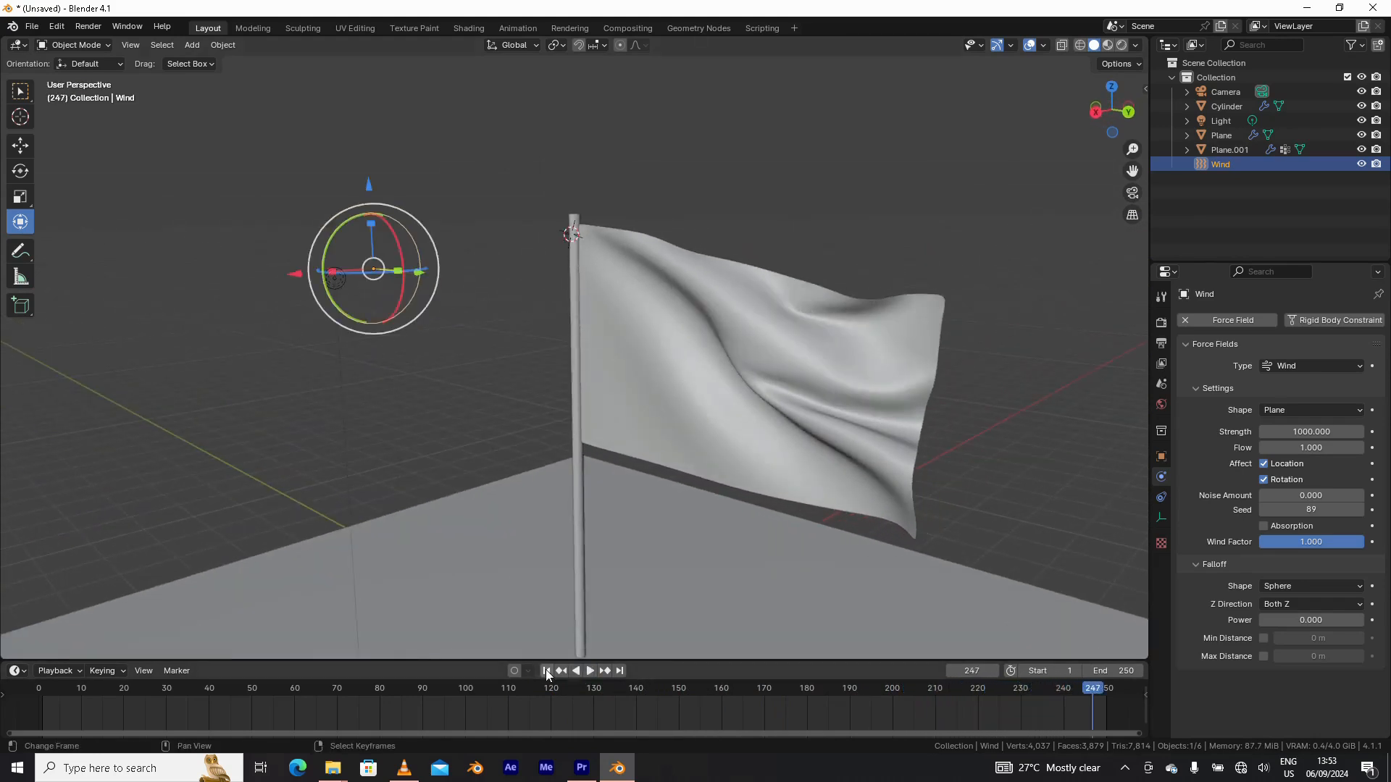
{"action": "left_click", "coordinate": [546, 671]}
- Select the flag and enter Edit Mode on its mesh
{"action": "left_click", "coordinate": [742, 335]}
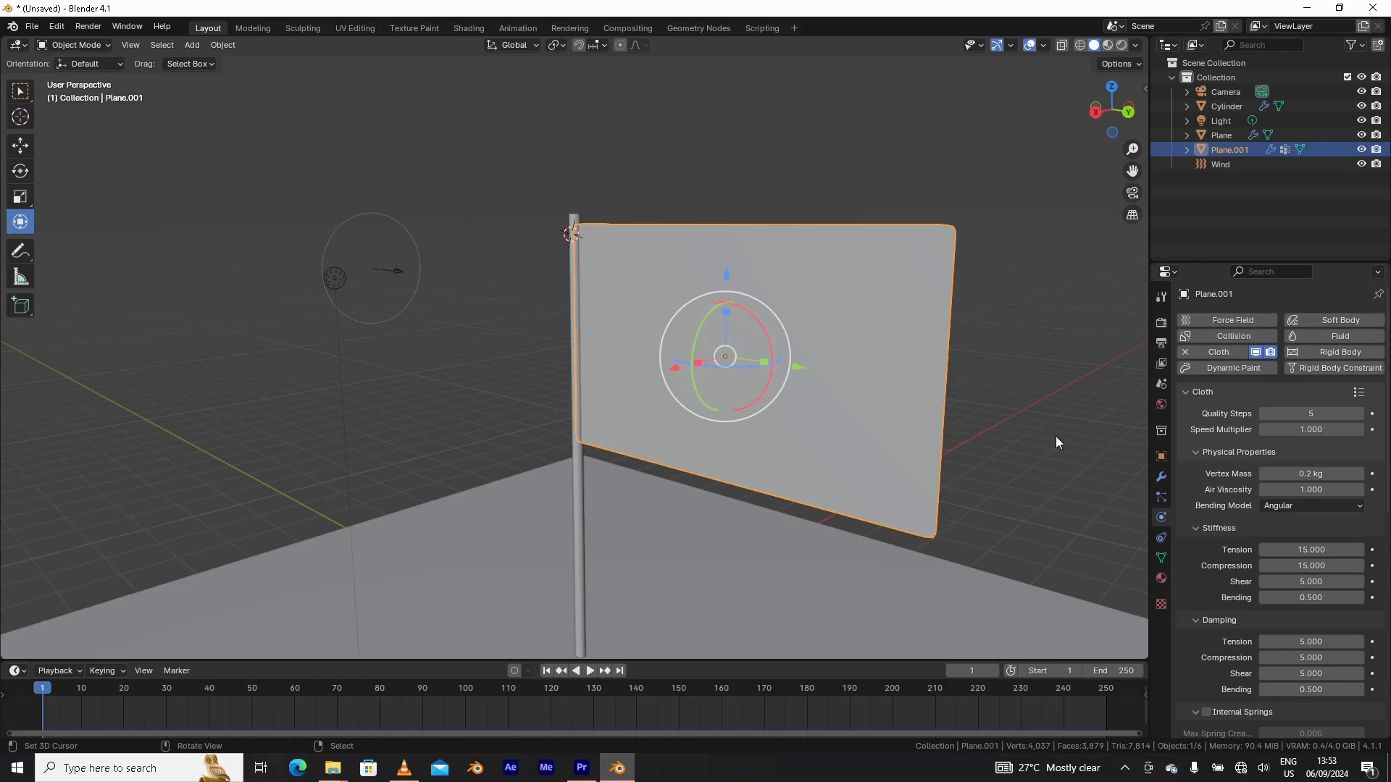
{"action": "middle_click_drag", "start_coordinate": [789, 357], "coordinate": [794, 351]}
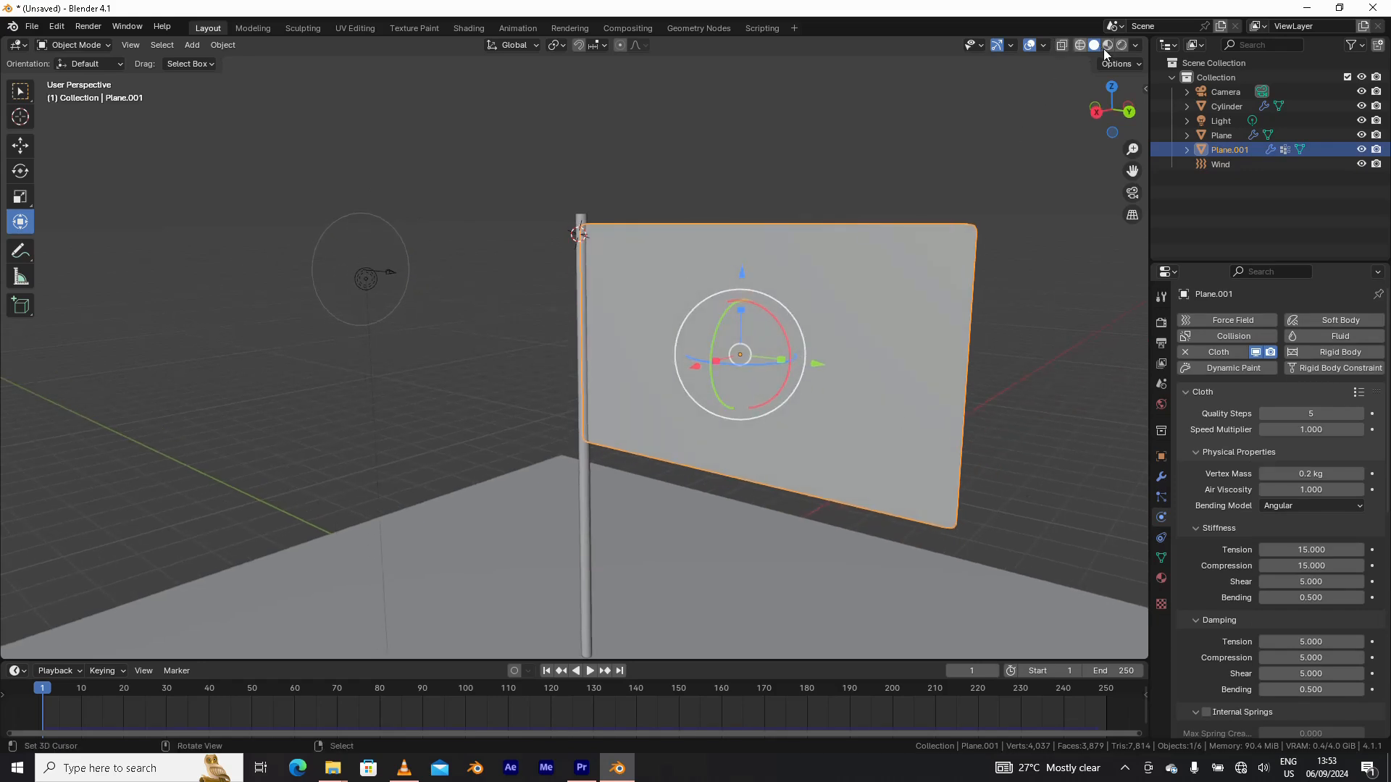
{"action": "key", "text": "ctrl+Tab"}
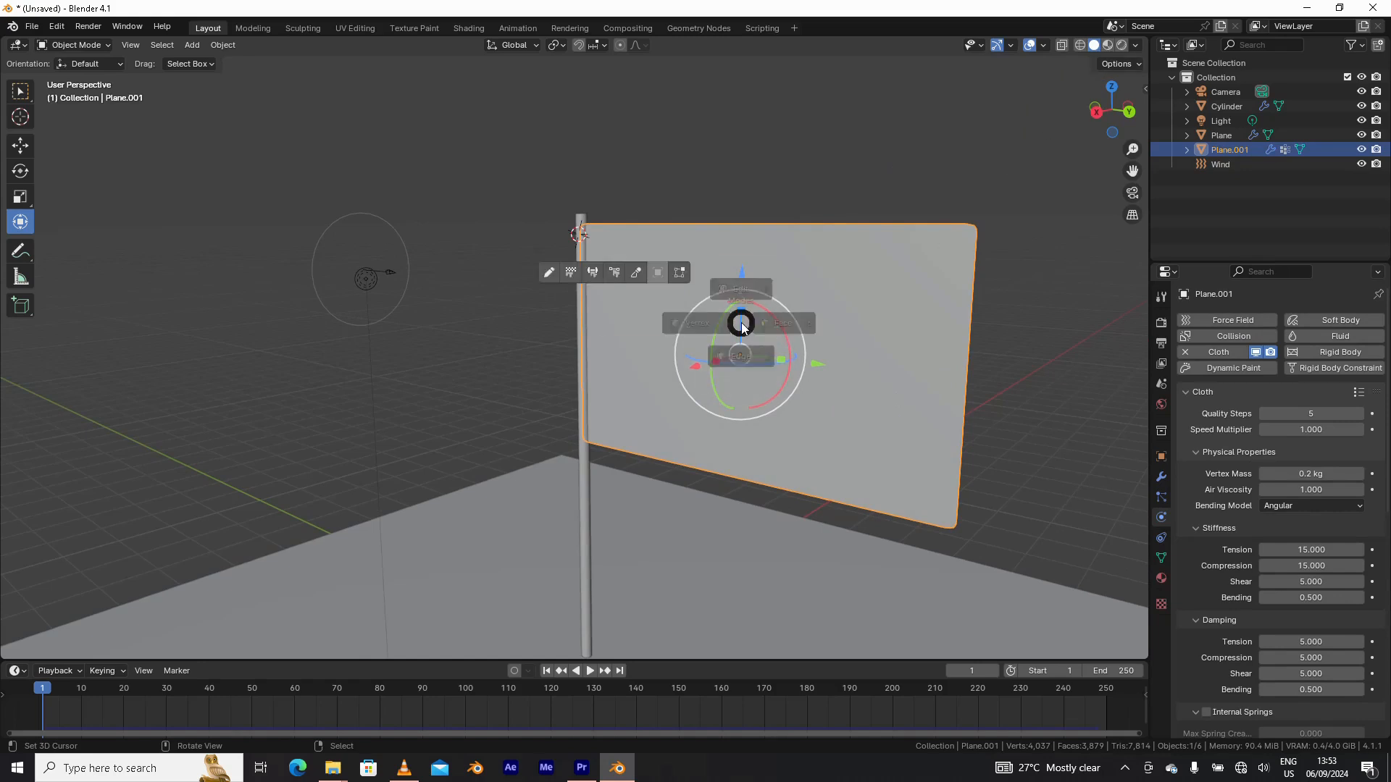
{"action": "left_click", "coordinate": [755, 232]}
{"action": "middle_click_drag", "start_coordinate": [681, 330], "coordinate": [715, 281]}
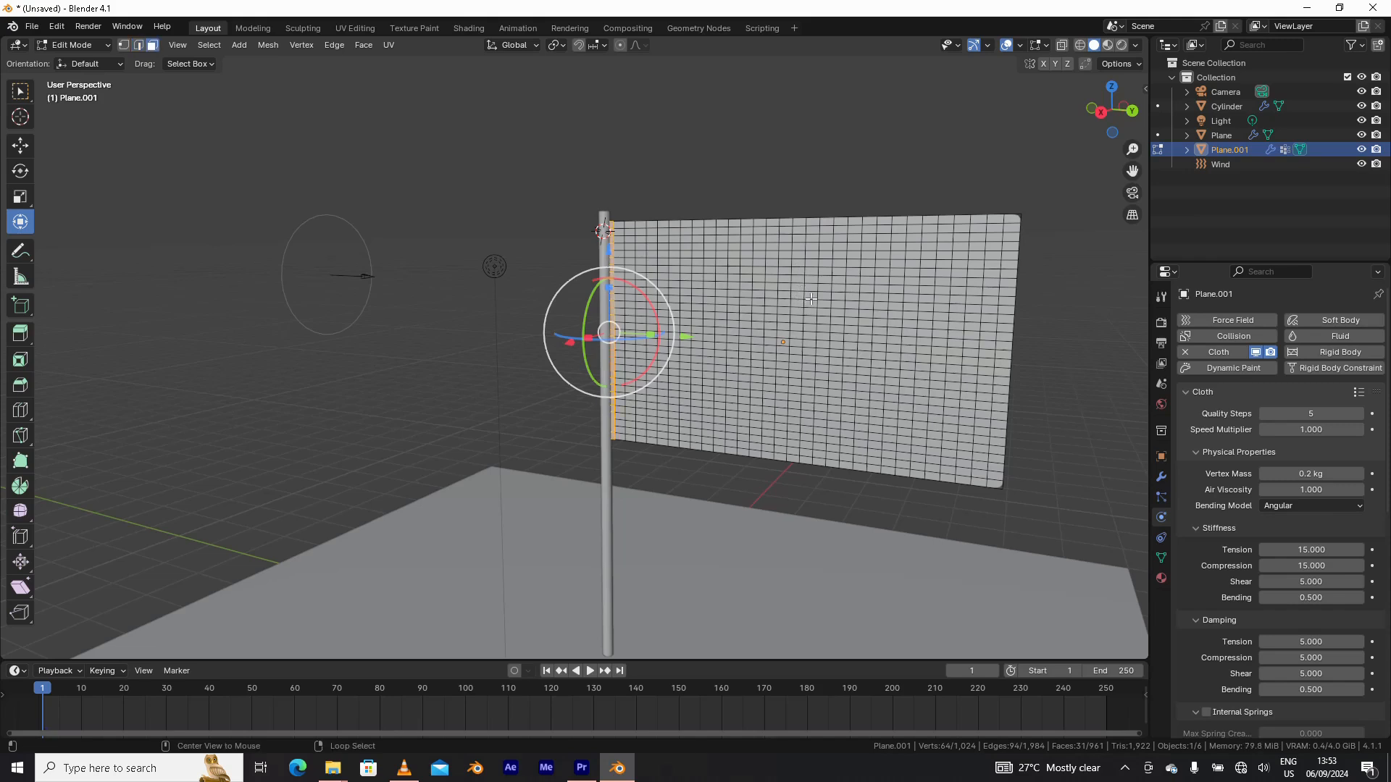
- Select the vertical face loop through the flag's centre and grow the selection into a band about one third of the flag's width
{"action": "left_click", "coordinate": [810, 297]}
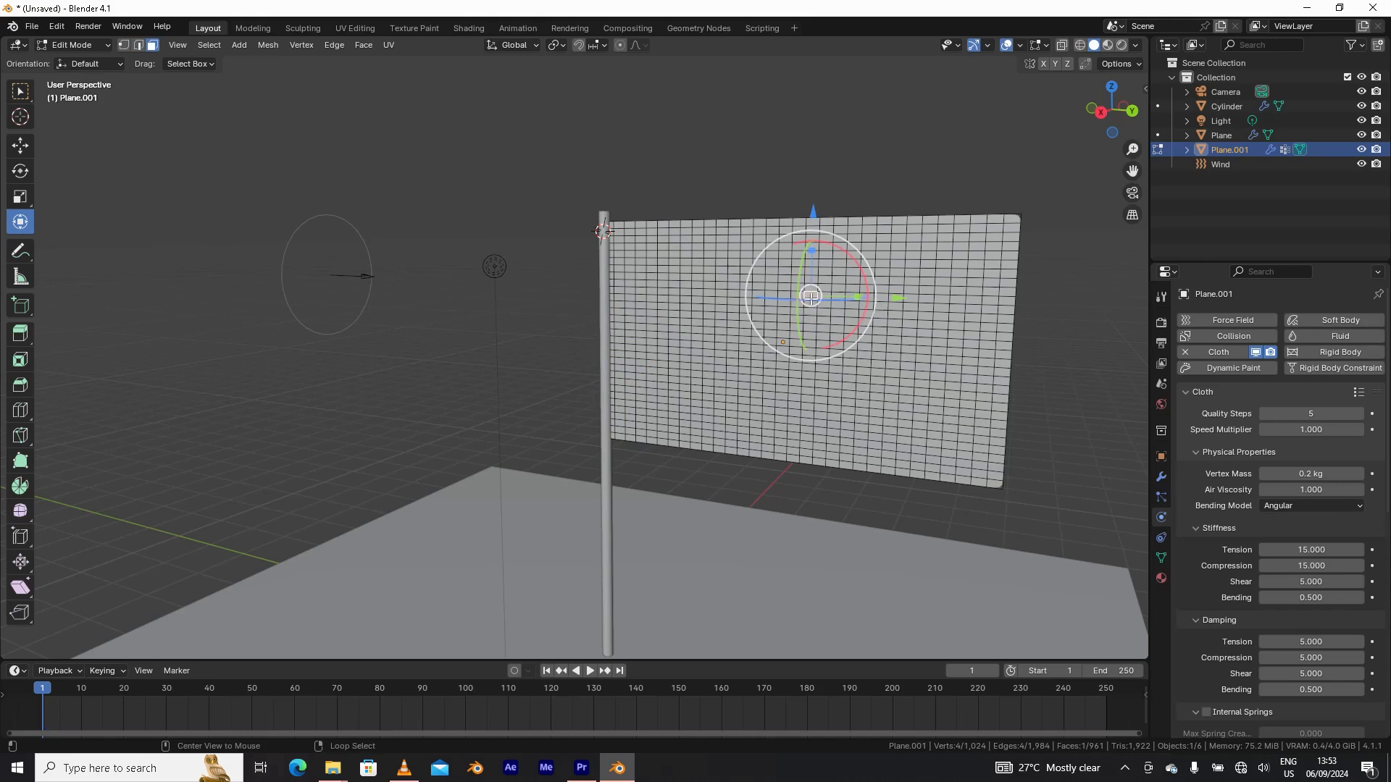
{"action": "scroll", "coordinate": [811, 297], "scroll_direction": "up", "scroll_amount": 2}
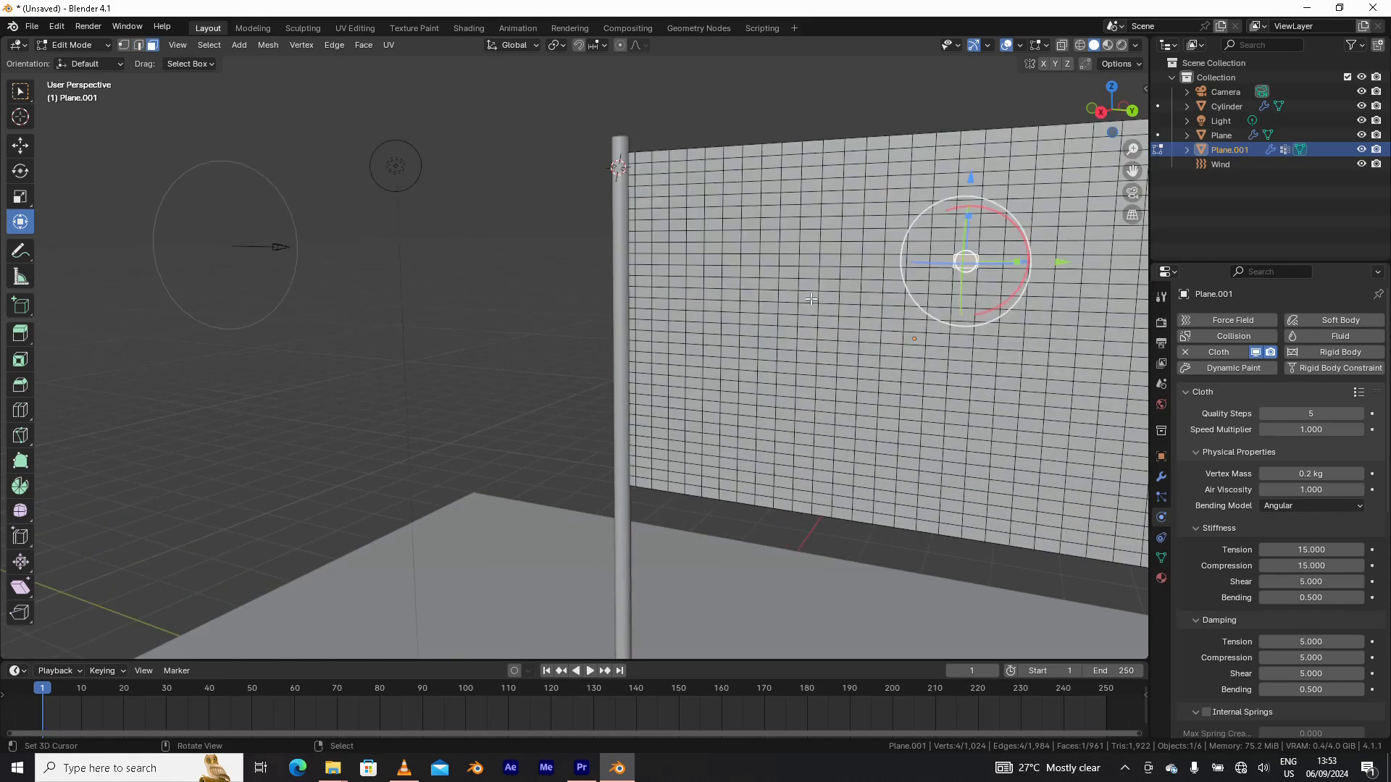
{"action": "left_click", "coordinate": [967, 255], "text": "alt"}
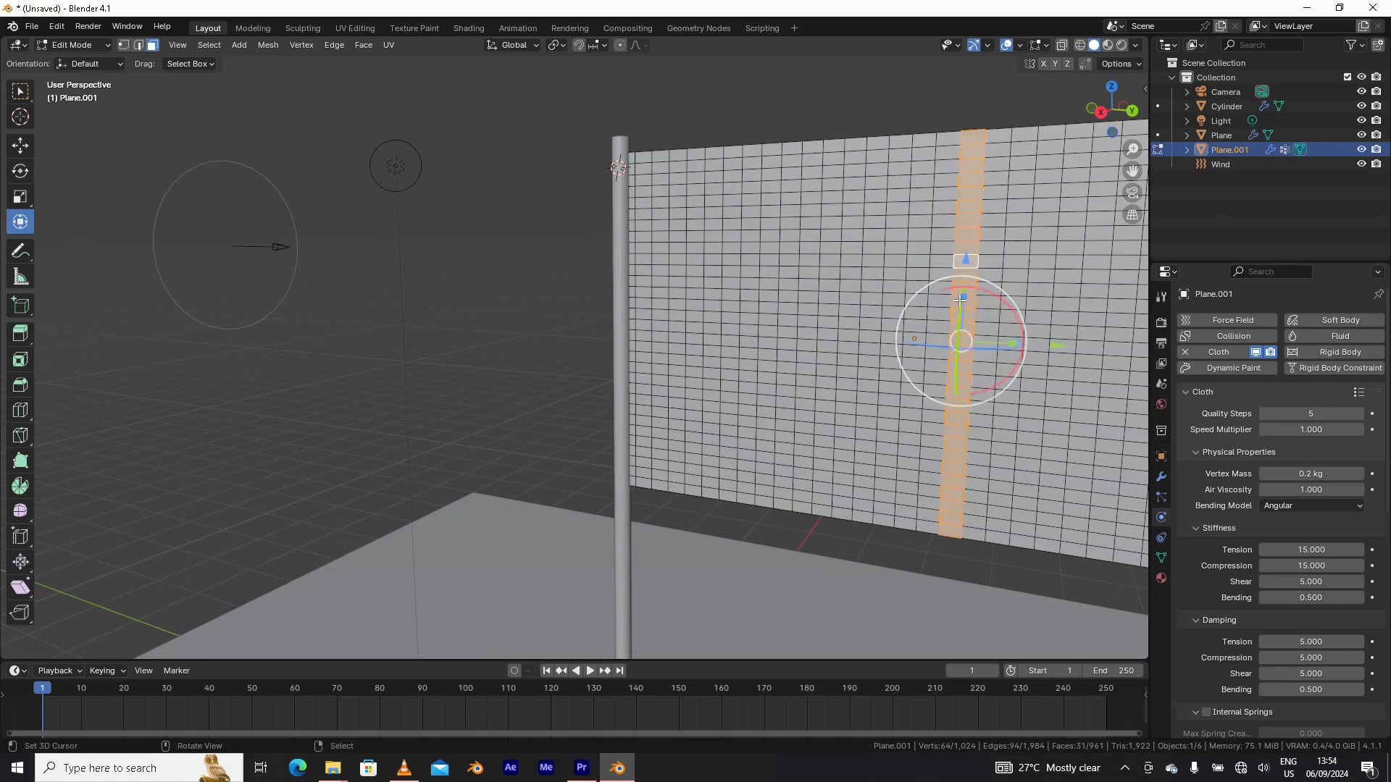
{"action": "scroll", "coordinate": [919, 324], "scroll_direction": "down", "scroll_amount": 3}
{"action": "scroll", "coordinate": [809, 329], "scroll_direction": "up", "scroll_amount": 2}
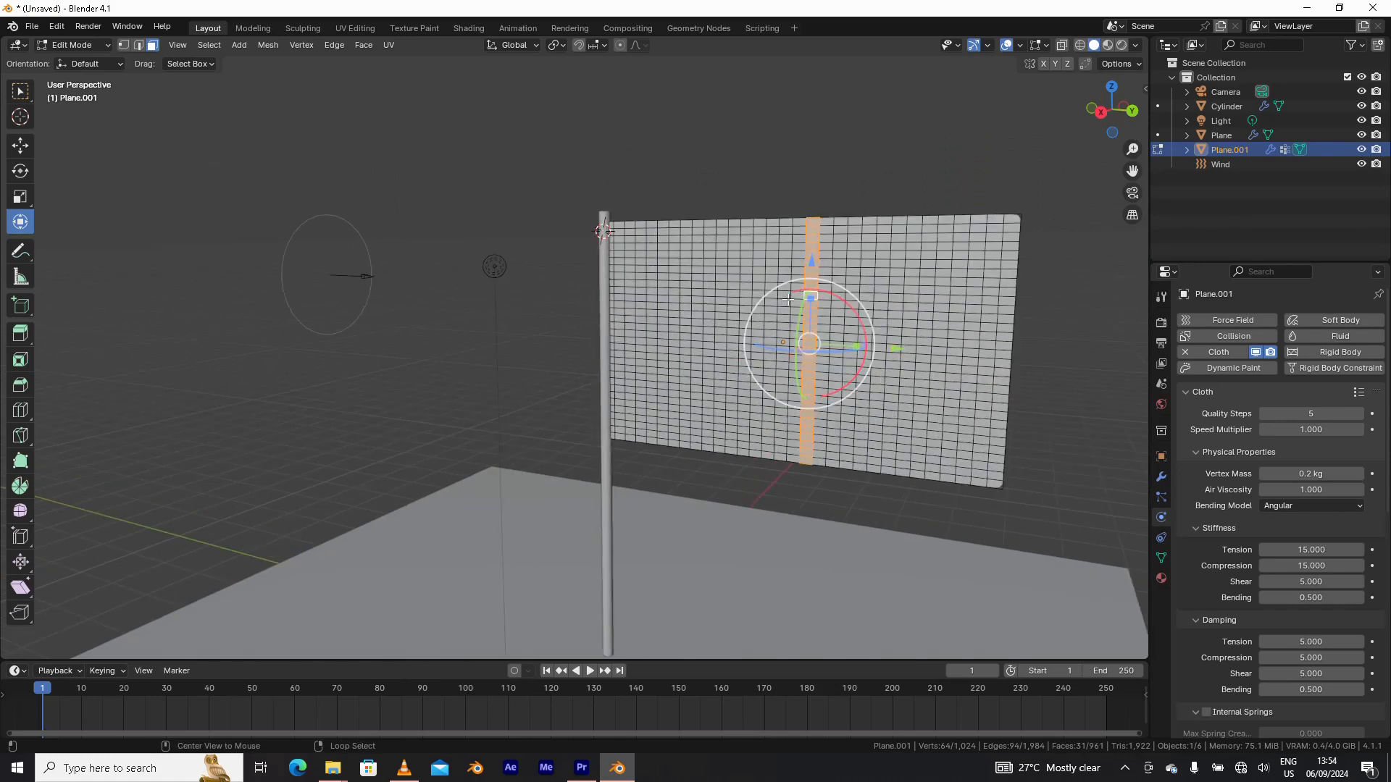
{"action": "left_click", "coordinate": [786, 298], "text": "alt"}
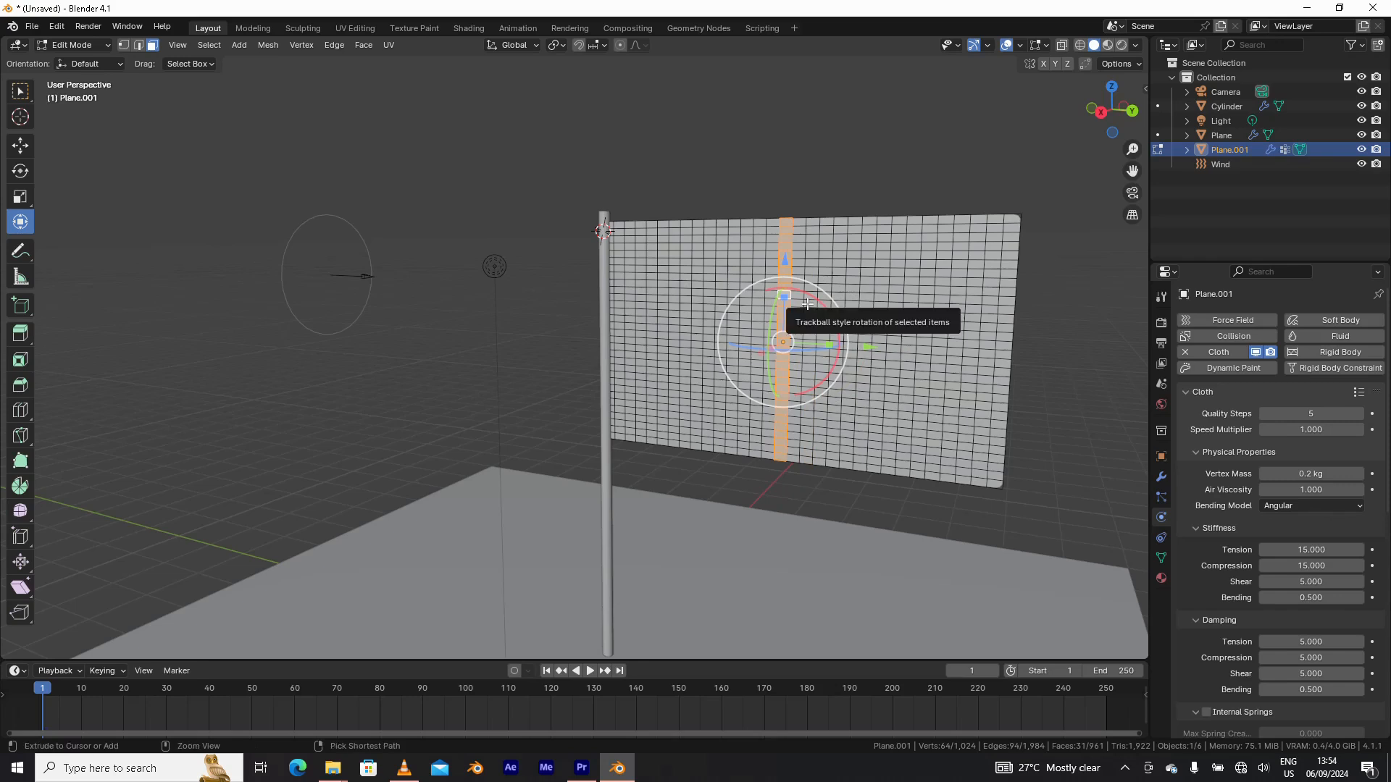
{"action": "key", "text": "ctrl+KP_Add"}
{"action": "key", "text": "ctrl+KP_Add"}
{"action": "key", "text": "ctrl+KP_Add"}
{"action": "key", "text": "ctrl+KP_Add"}
{"action": "key", "text": "ctrl+KP_Add"}
{"action": "key", "text": "ctrl+KP_Add"}
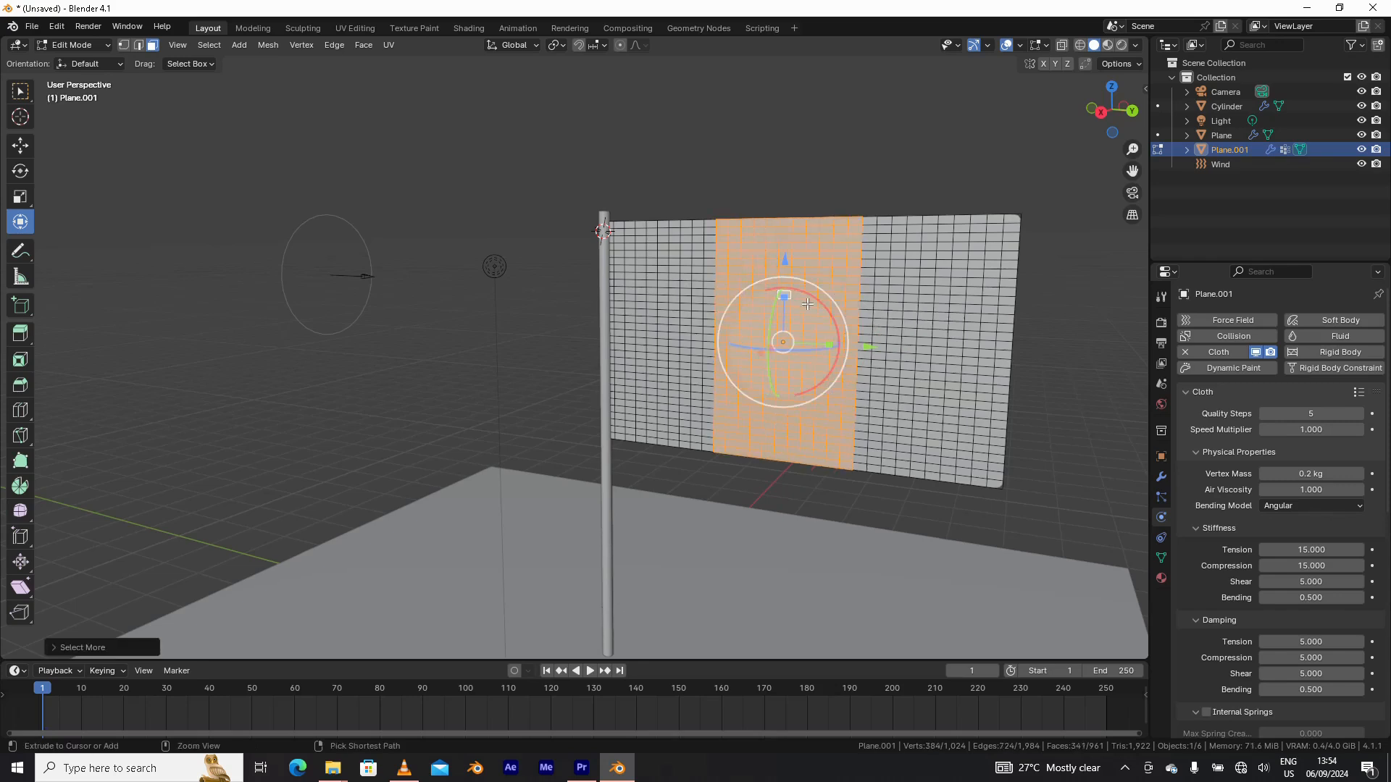
{"action": "key", "text": "ctrl+KP_Add"}
{"action": "middle_click_drag", "start_coordinate": [798, 327], "coordinate": [828, 330]}
{"action": "key", "text": "ctrl+KP_Subtract"}
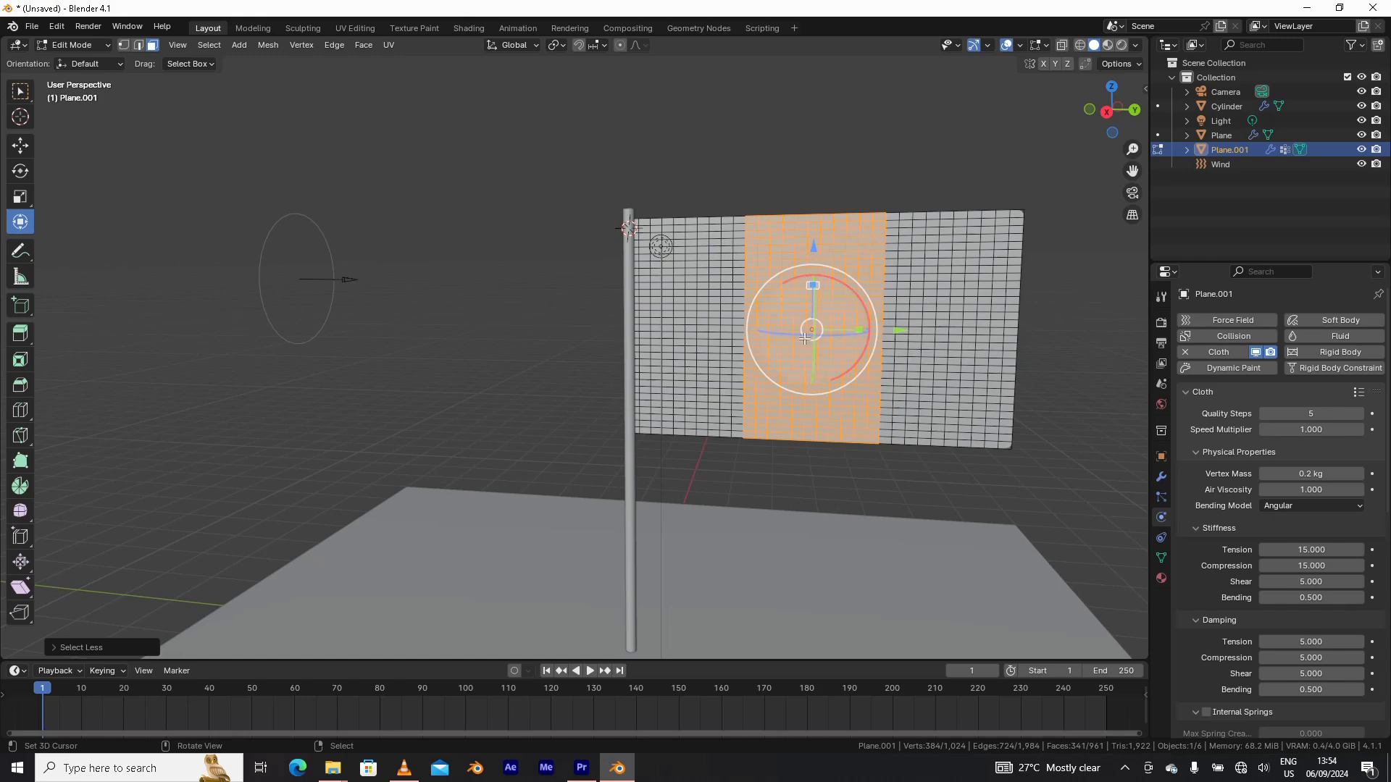
- Create a new material for the flag and set its Base Color to a dark green
{"action": "left_click", "coordinate": [1161, 579]}
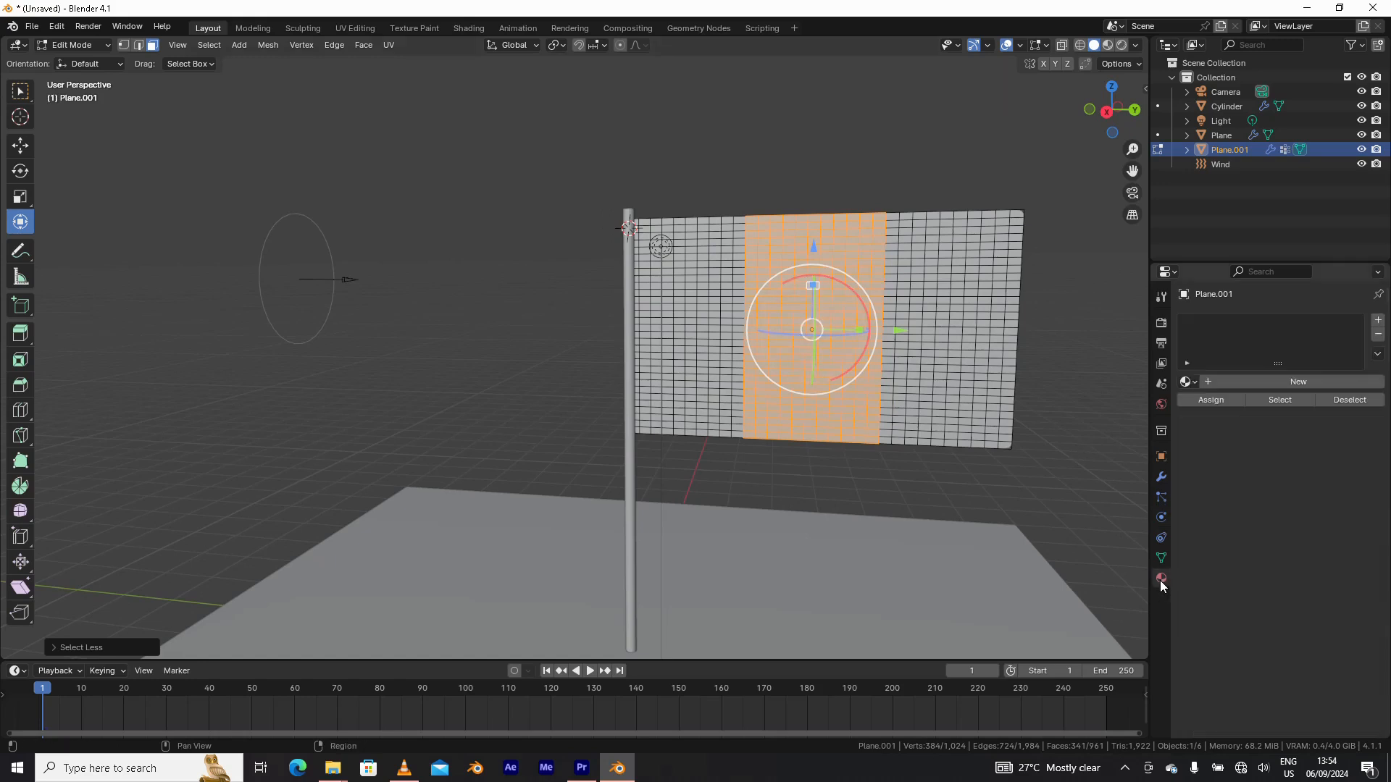
{"action": "left_click", "coordinate": [1310, 381]}
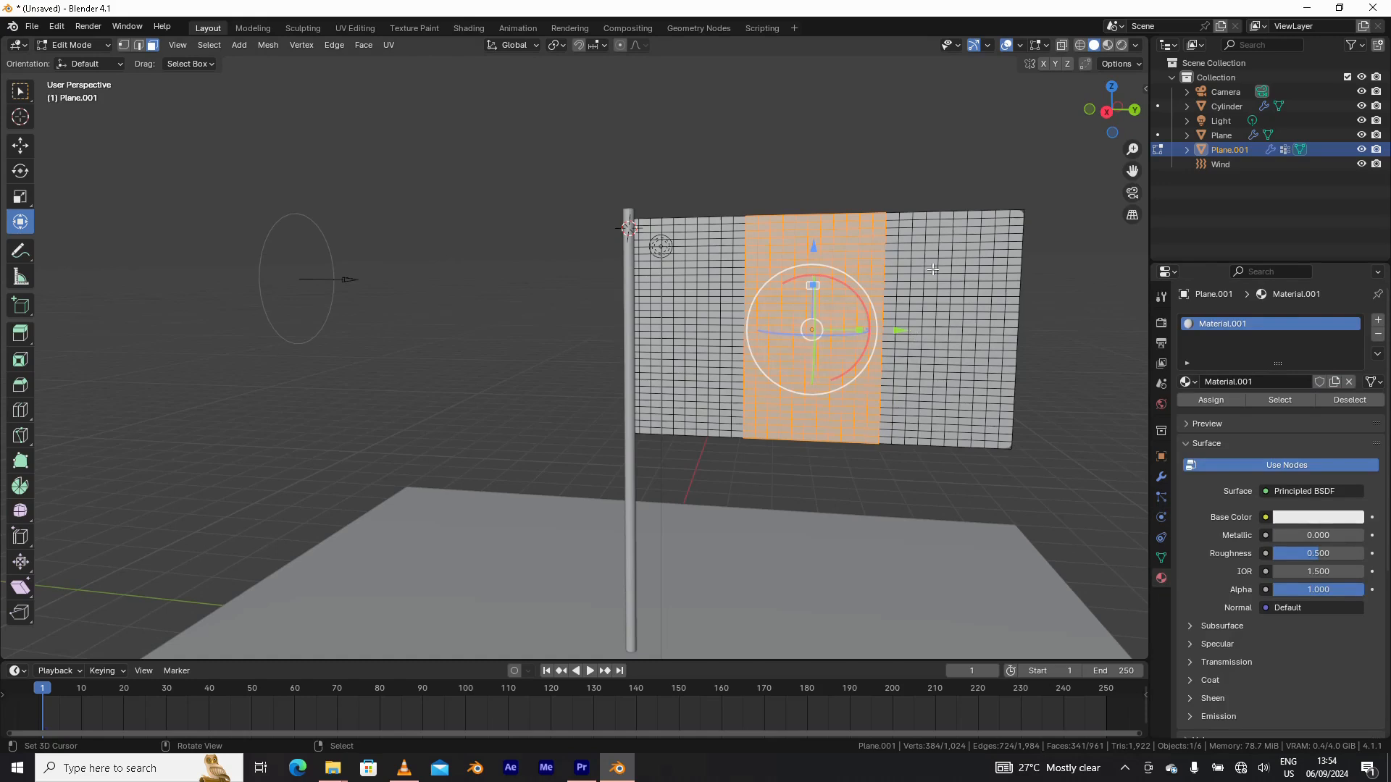
{"action": "left_click", "coordinate": [1296, 521]}
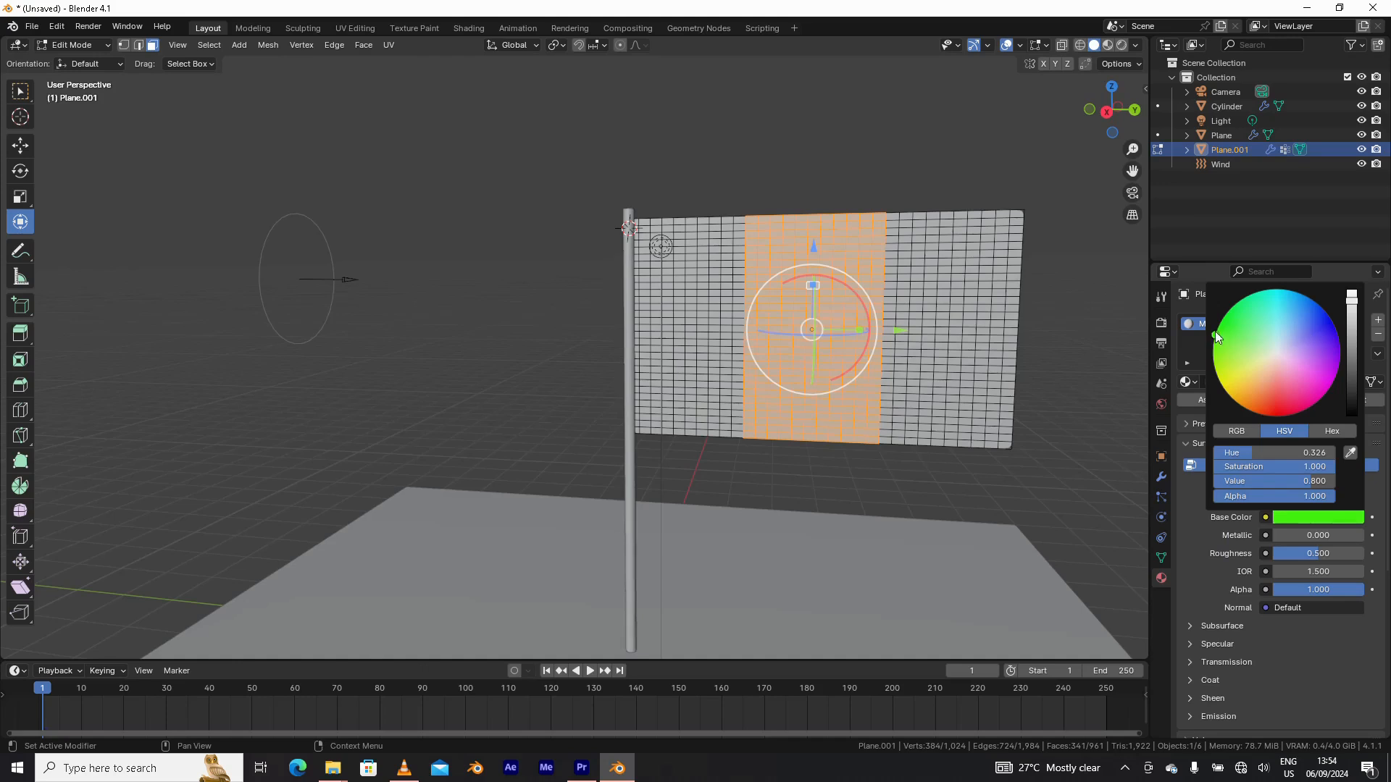
{"action": "left_click", "coordinate": [1357, 359]}
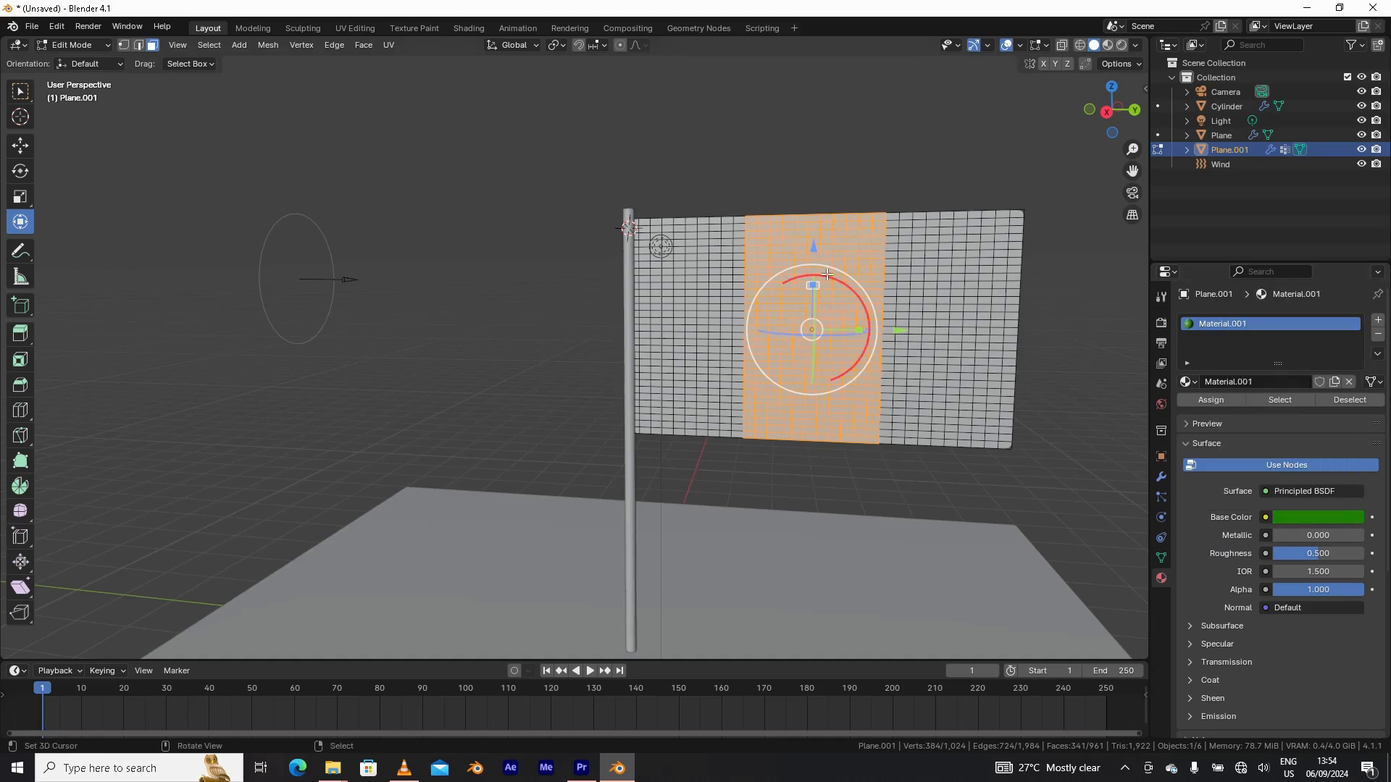
- Add a second material slot, assign it to the selected centre band, and give it a new default white material
{"action": "left_click", "coordinate": [1377, 321]}
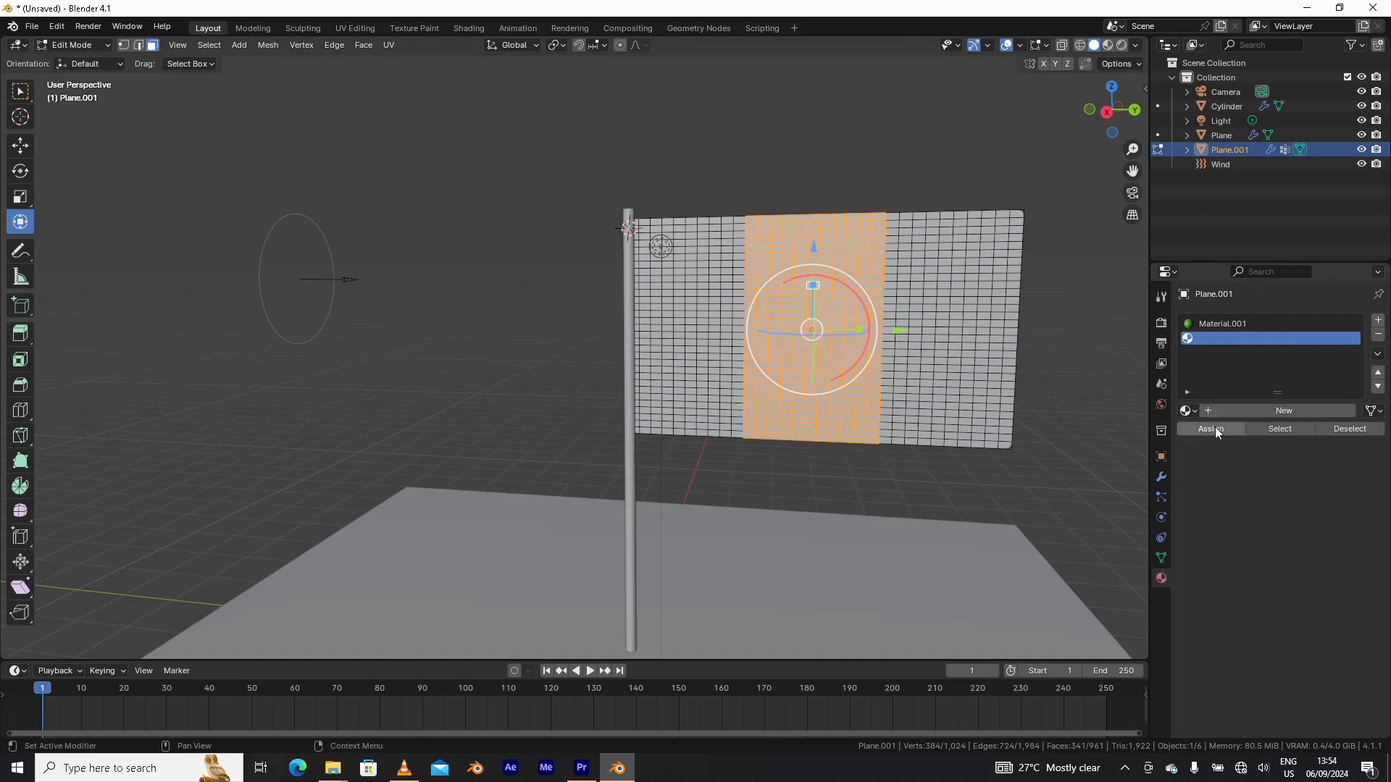
{"action": "left_click", "coordinate": [1258, 407]}
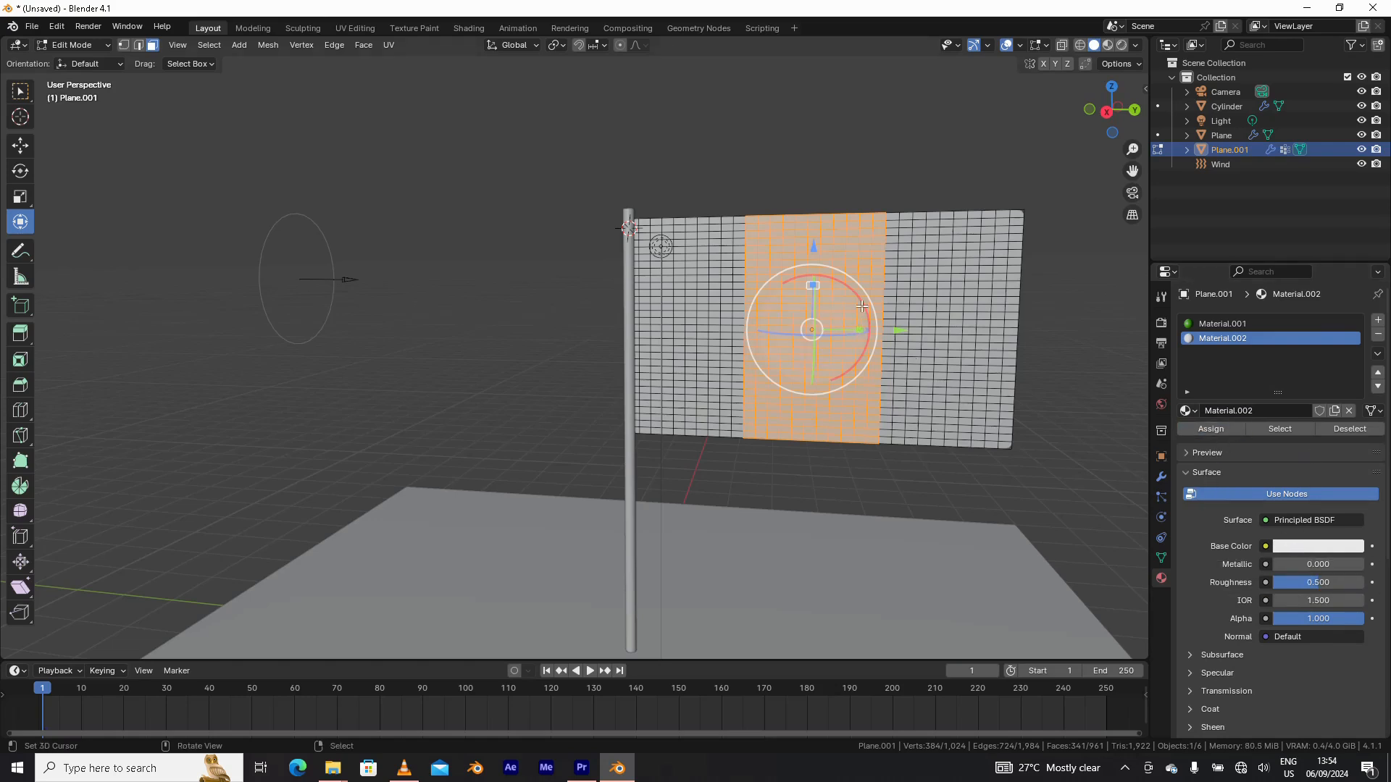
- Return to Object Mode and display the scene in Material Preview shading to view the flag's coloured stripes
{"action": "key", "text": "ctrl+Tab"}
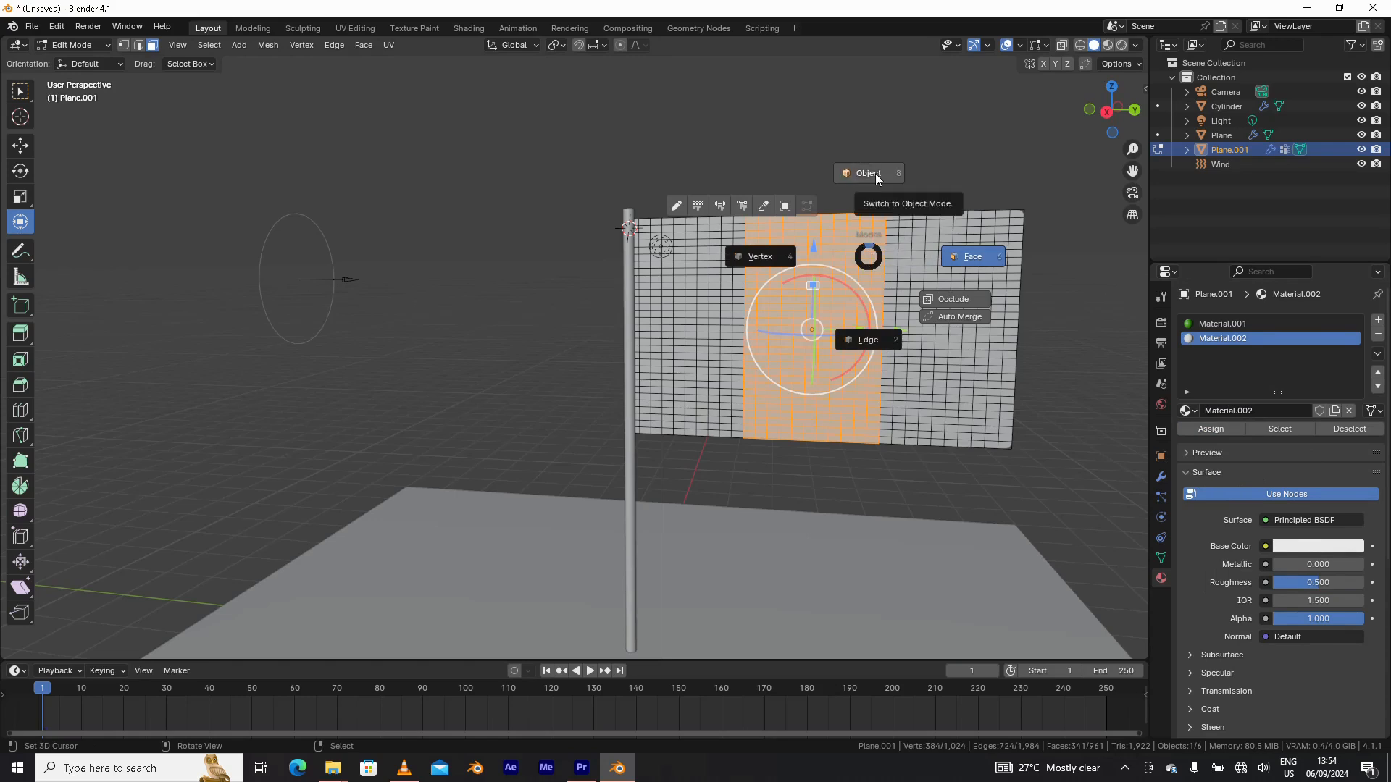
{"action": "left_click", "coordinate": [875, 173]}
{"action": "left_click", "coordinate": [1109, 45]}
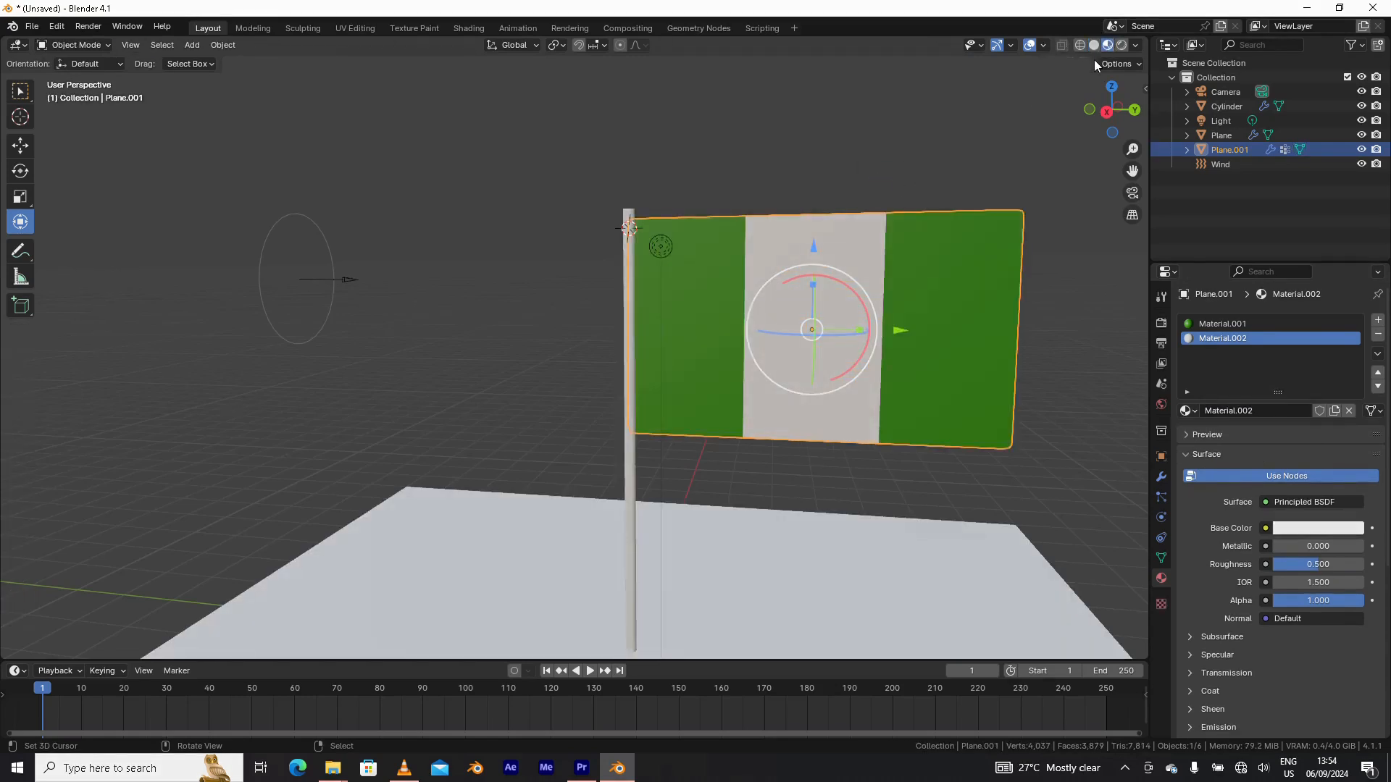
{"action": "middle_click_drag", "start_coordinate": [891, 377], "coordinate": [706, 306]}
{"action": "middle_click_drag", "start_coordinate": [654, 436], "coordinate": [667, 442]}
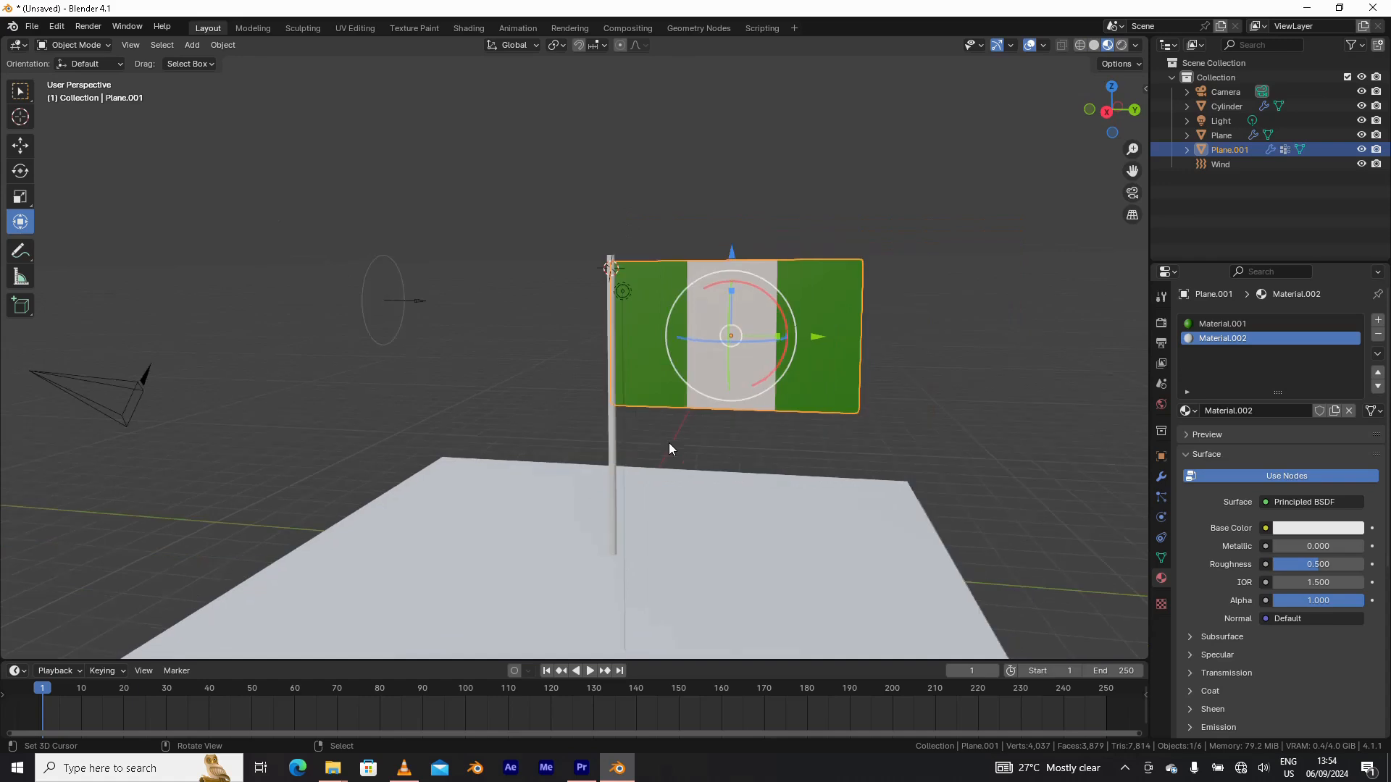
- Deselect the flag and play the simulation to watch the coloured cloth wave
{"action": "left_click", "coordinate": [1011, 277]}
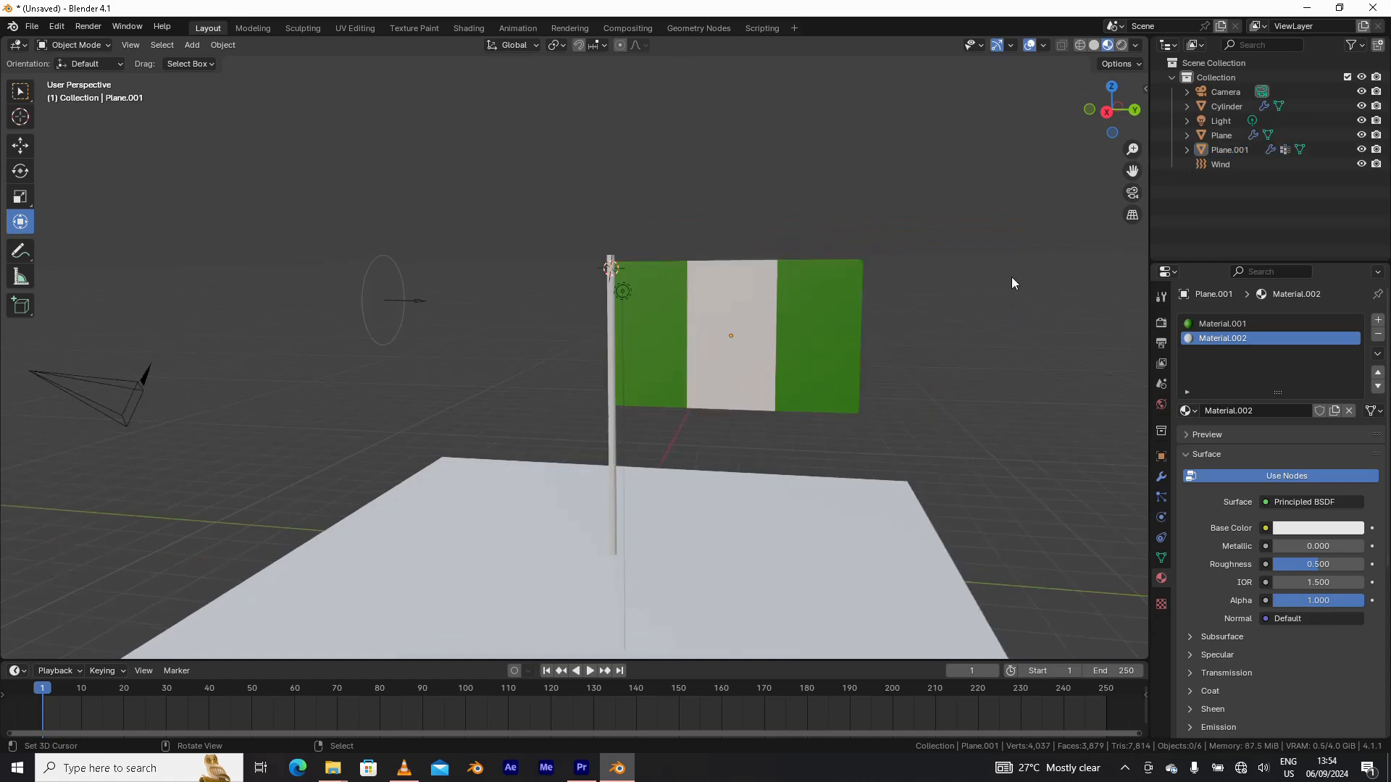
{"action": "left_click", "coordinate": [592, 671]}
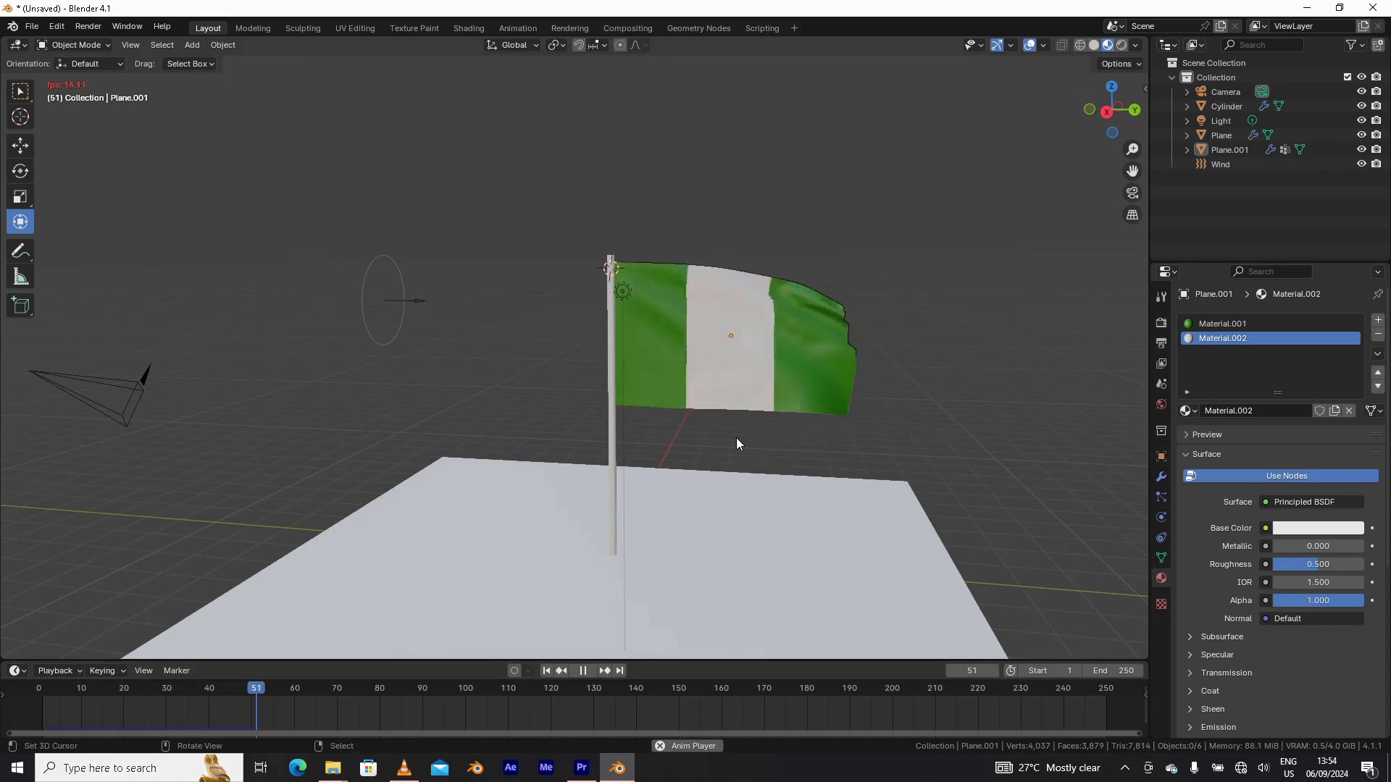
{"action": "scroll", "coordinate": [736, 437], "scroll_direction": "up", "scroll_amount": 1}
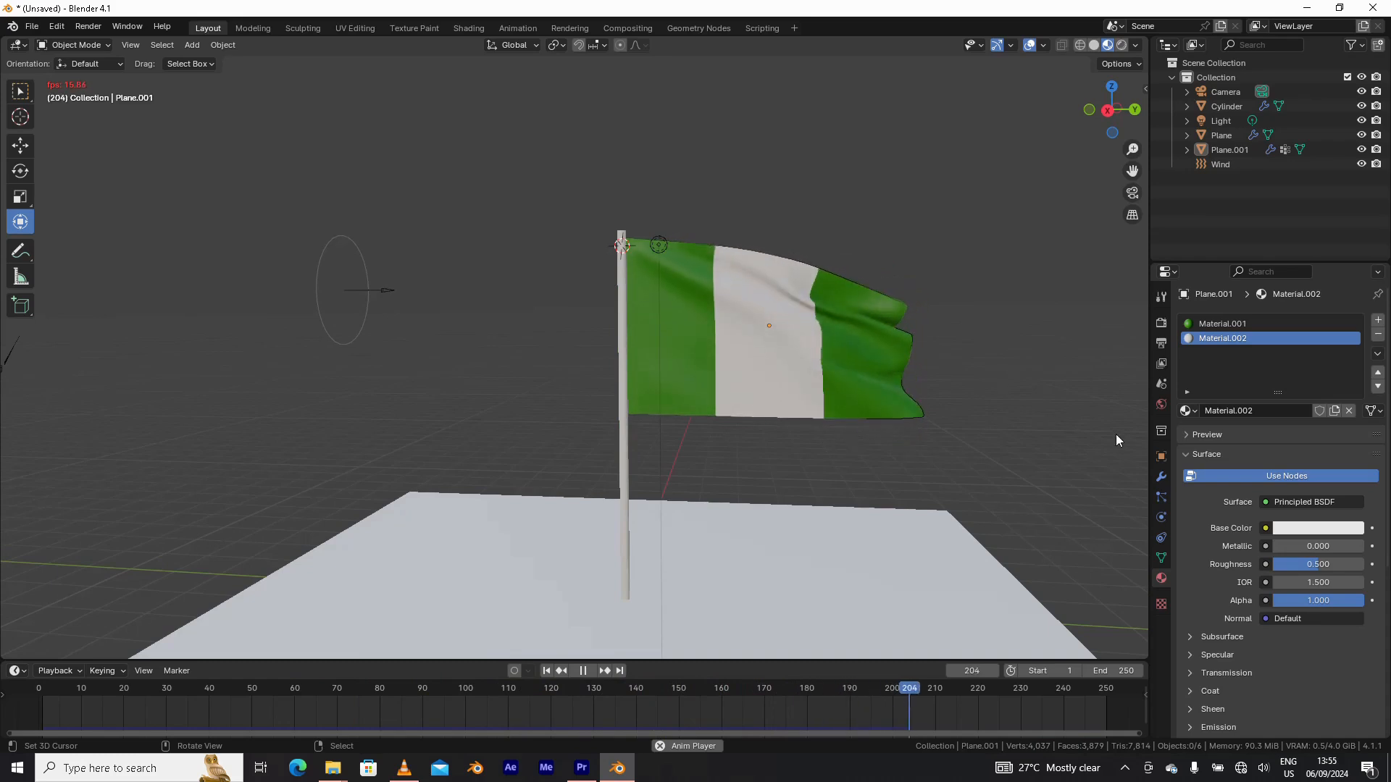
- Split the 3D viewport vertically and turn the new area into a Shader Editor showing the flag's white material nodes
{"action": "left_click_drag", "start_coordinate": [1139, 53], "coordinate": [757, 76]}
{"action": "left_click", "coordinate": [776, 45]}
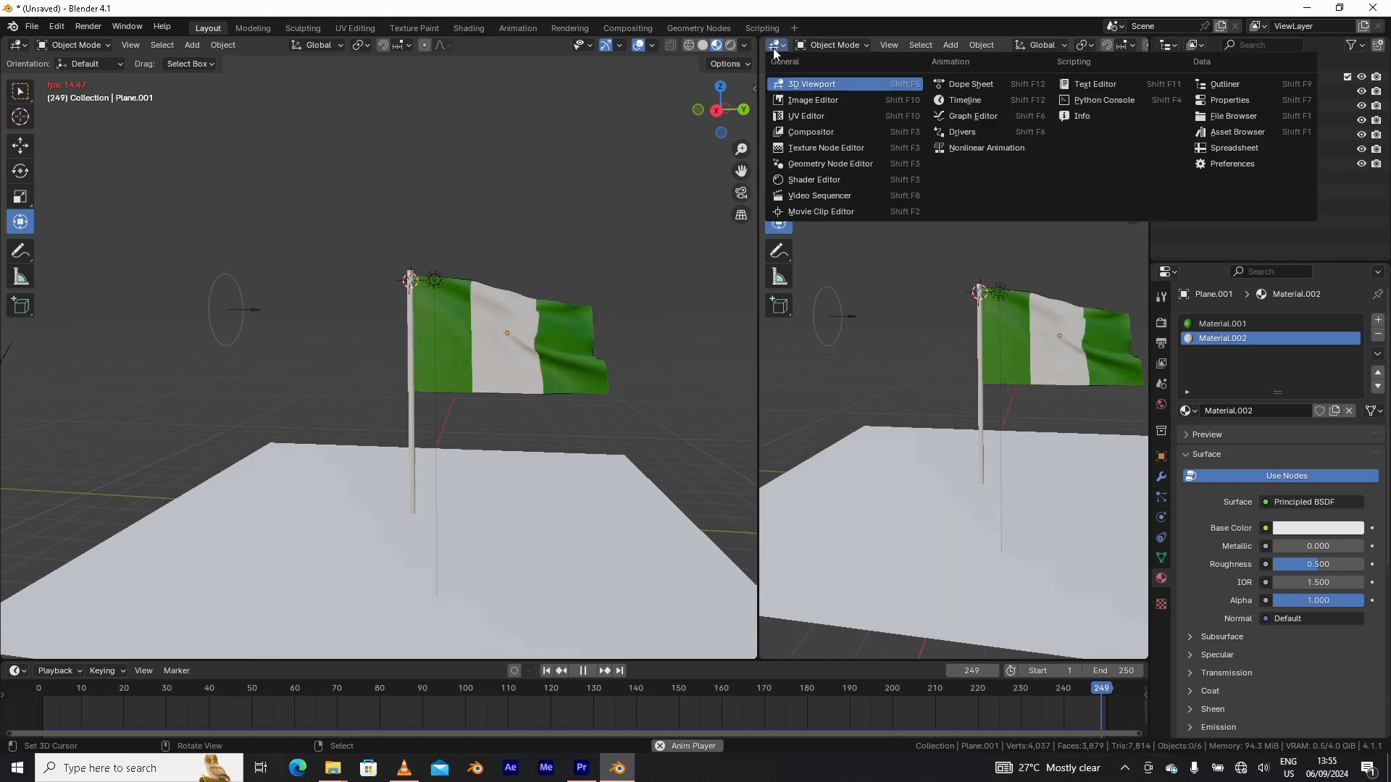
{"action": "left_click", "coordinate": [814, 179]}
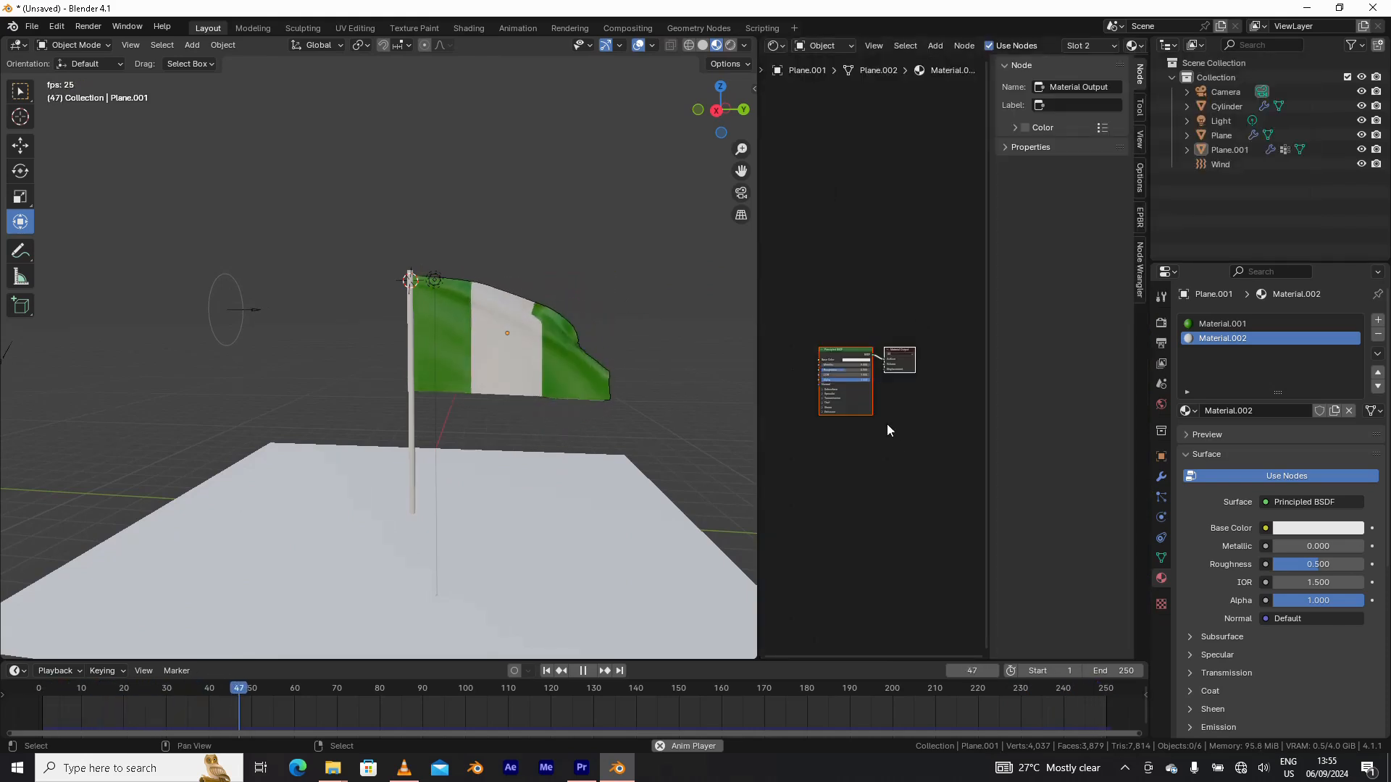
{"action": "scroll", "coordinate": [903, 431], "scroll_direction": "up", "scroll_amount": 2}
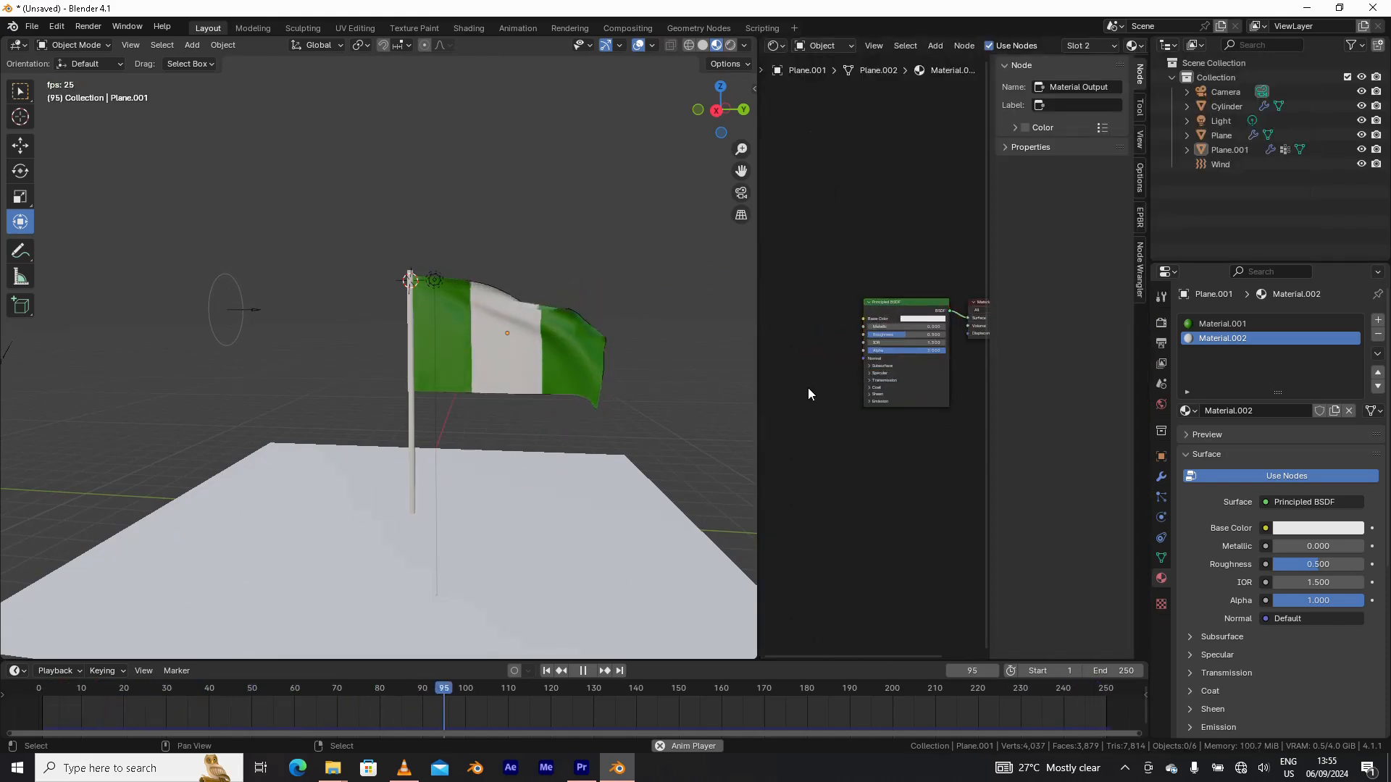
{"action": "middle_click_drag", "start_coordinate": [802, 377], "coordinate": [850, 387]}
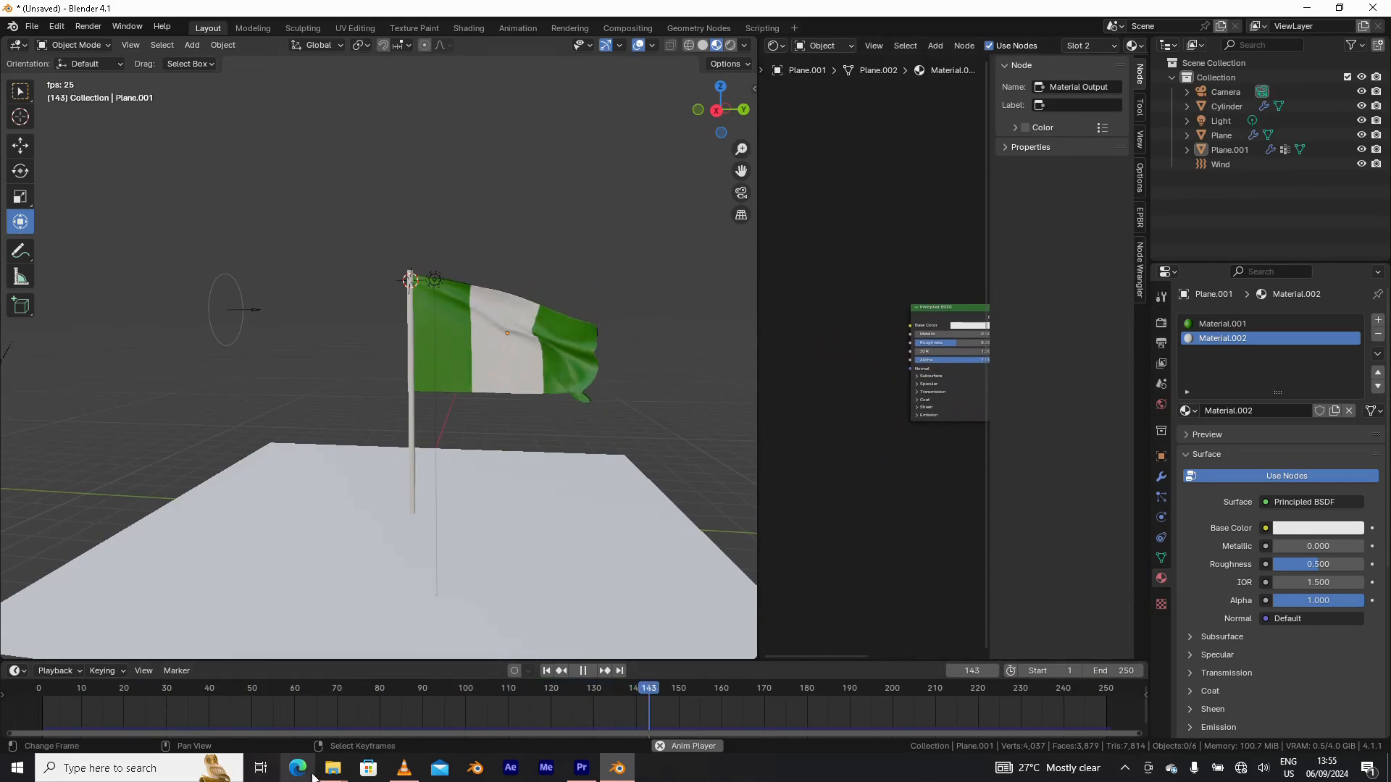
- View the waving flag from another angle and switch the 3D viewport to Solid shading during playback
{"action": "mouse_move", "coordinate": [326, 772]}
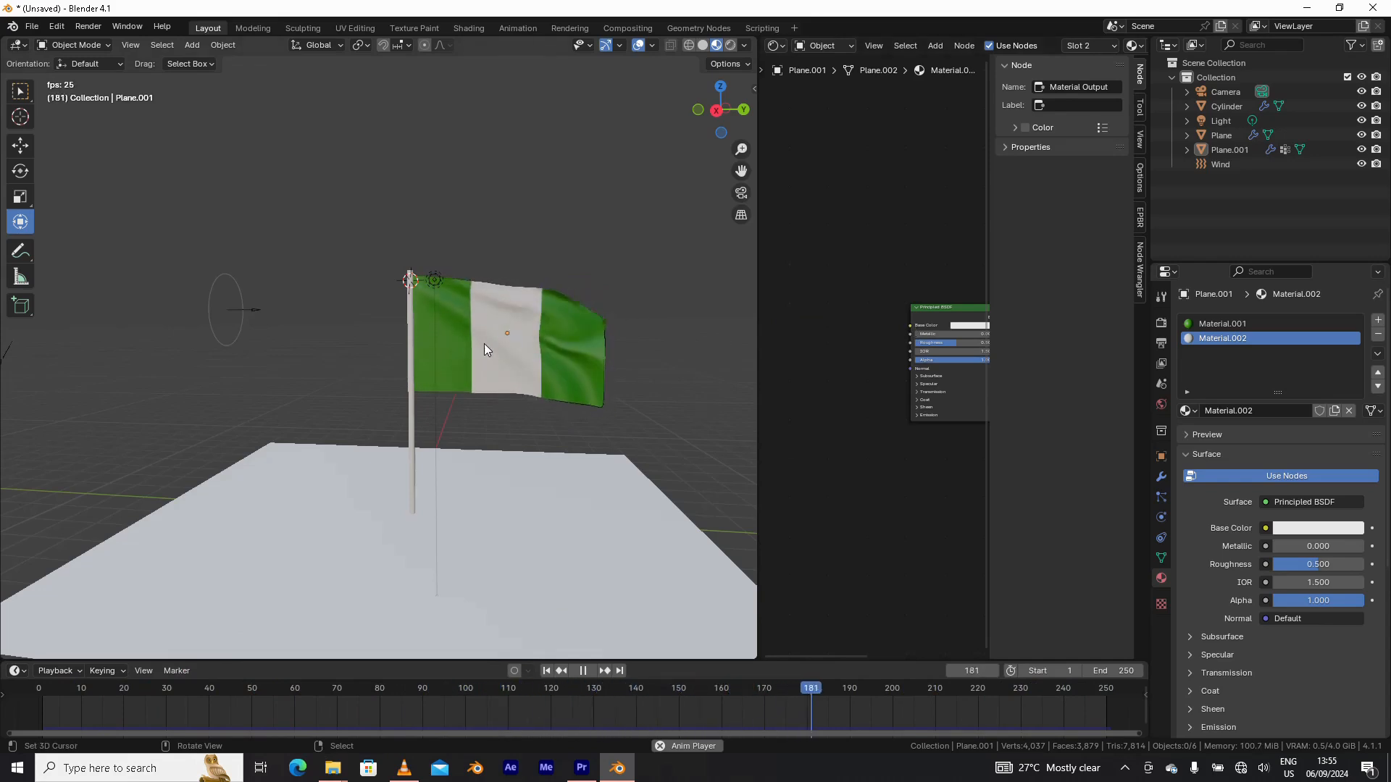
{"action": "middle_click_drag", "start_coordinate": [574, 358], "coordinate": [494, 362]}
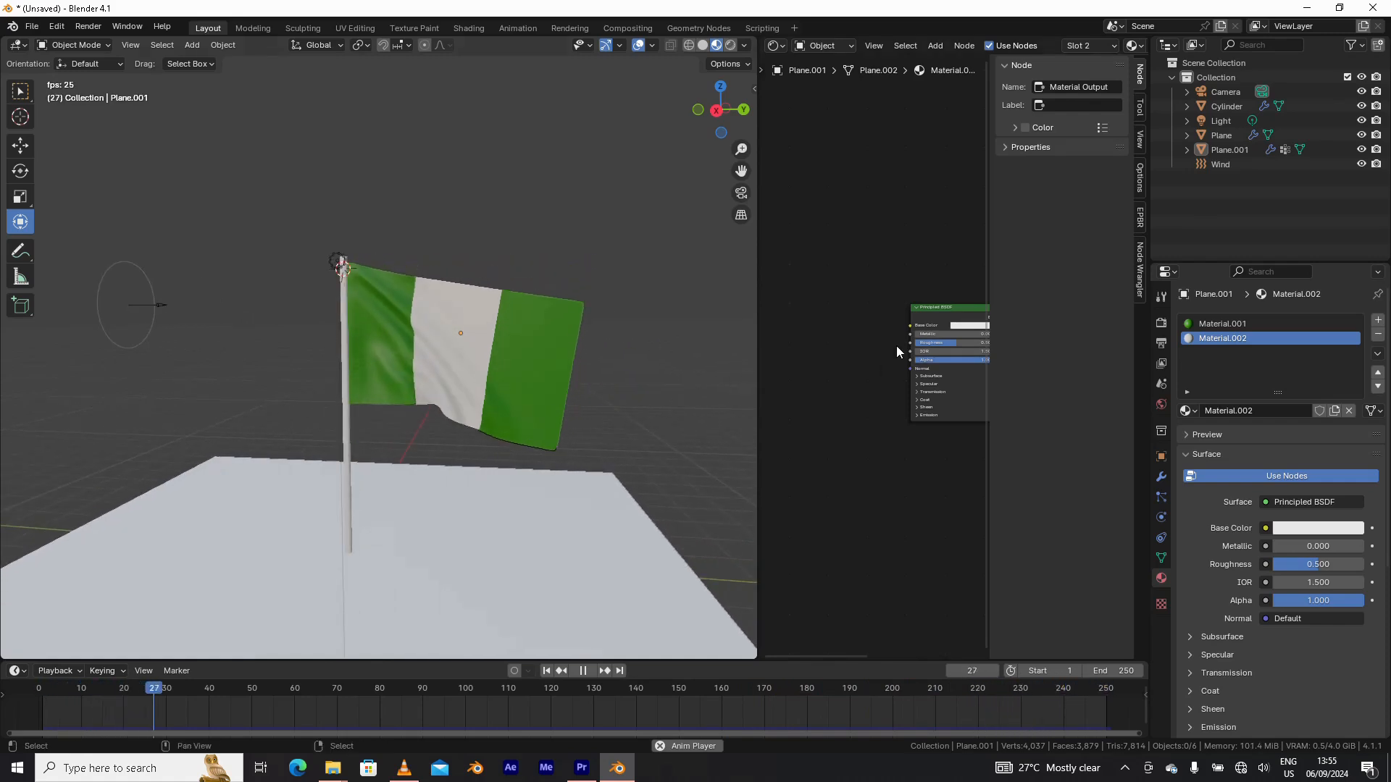
{"action": "left_click", "coordinate": [705, 45]}
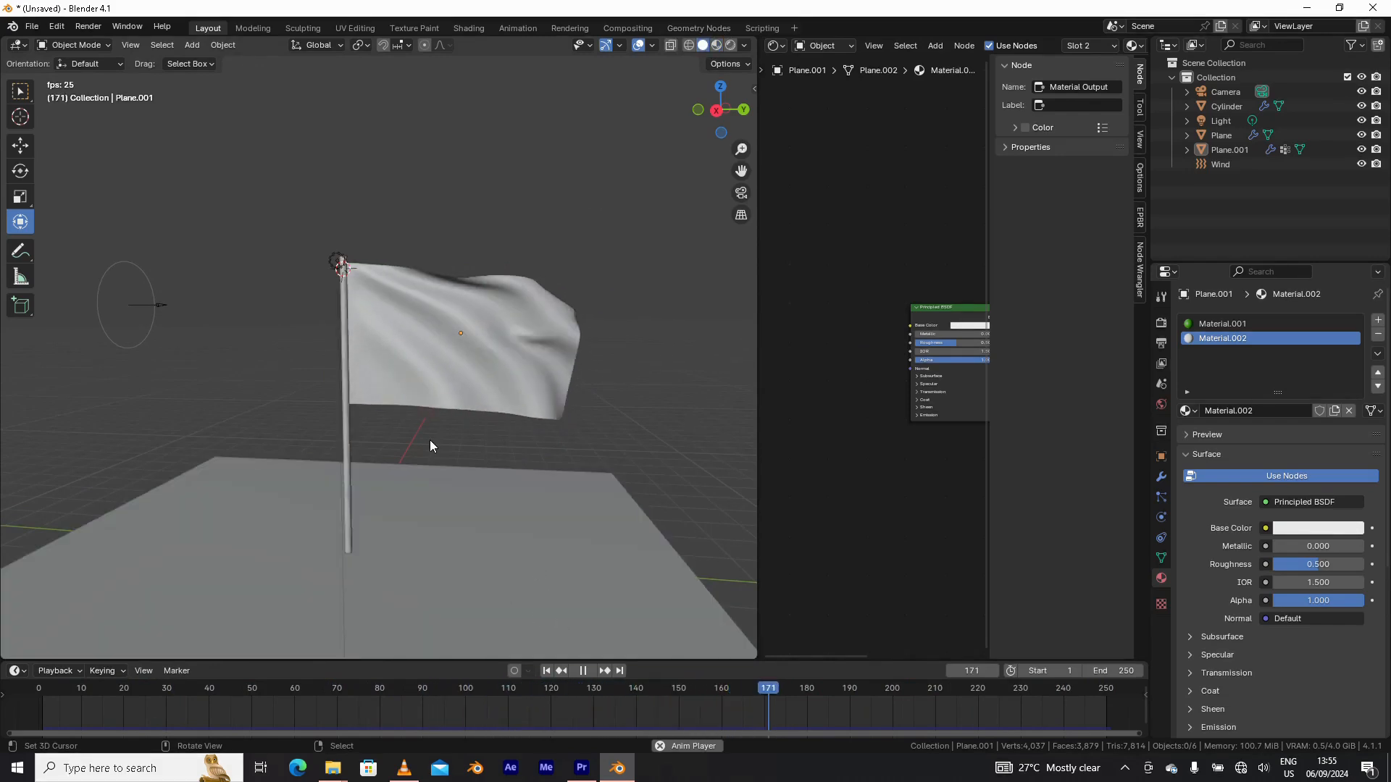
{"action": "scroll", "coordinate": [429, 441], "scroll_direction": "down", "scroll_amount": 1}
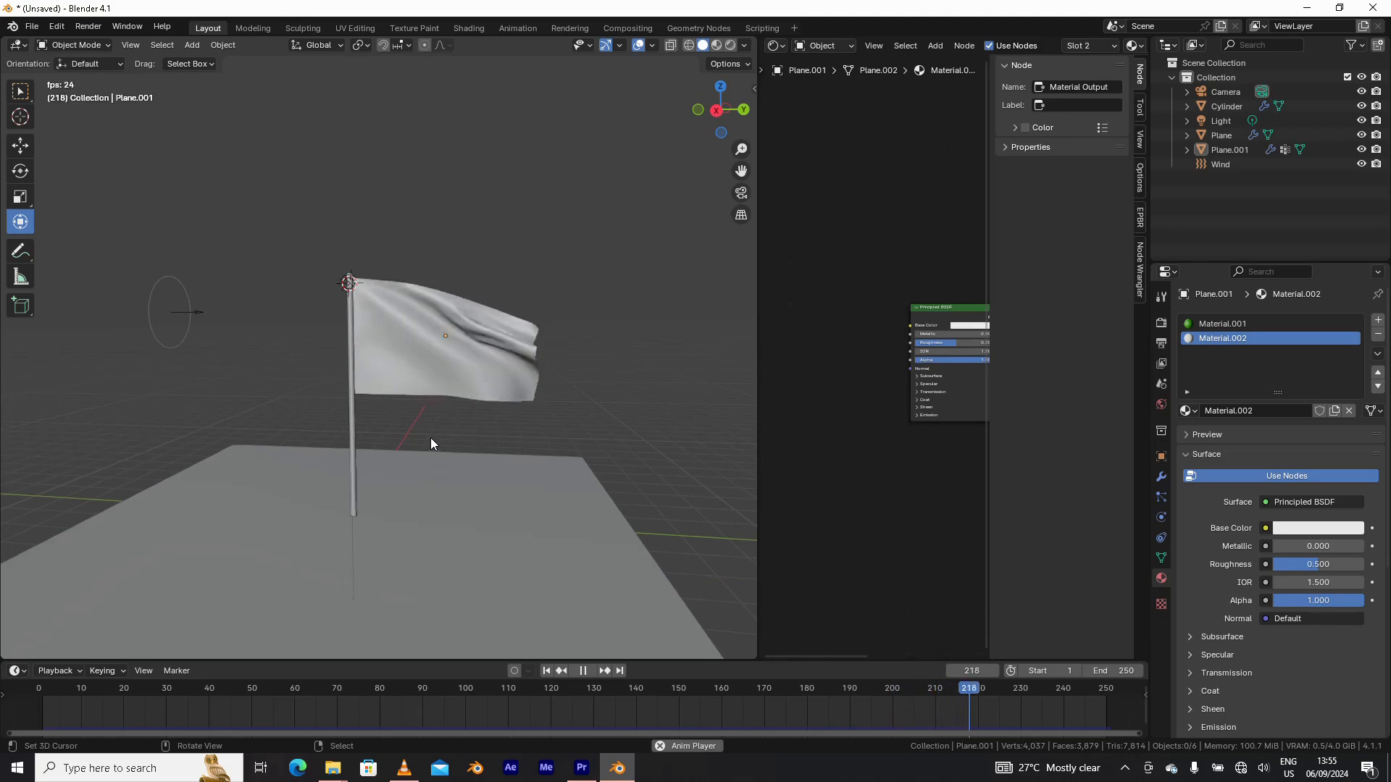